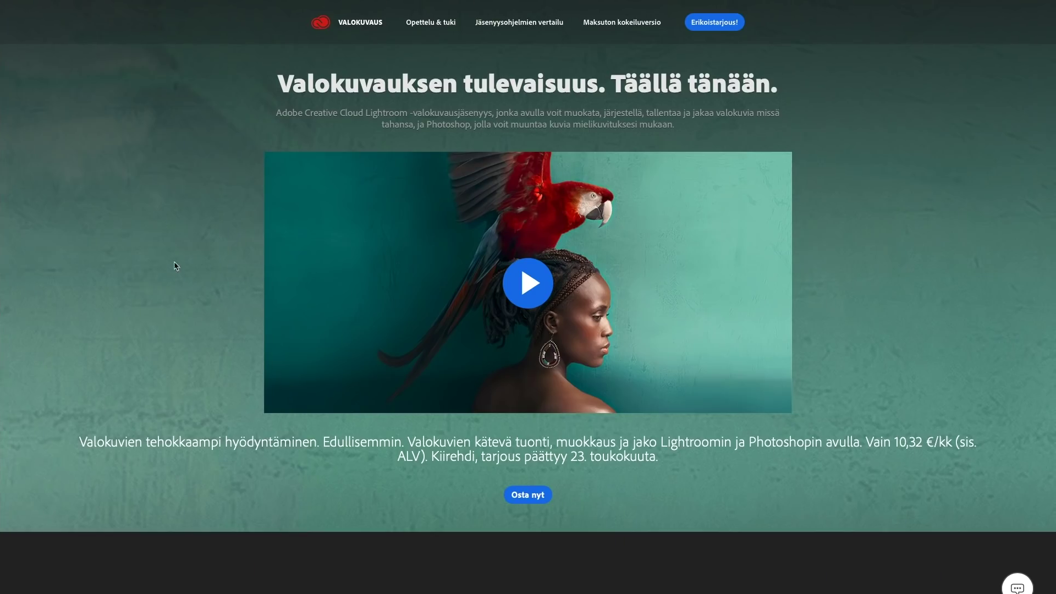
Open the photography membership plan comparison page ('Jäsenyysohjelmien vertailu')
{"action": "scroll", "coordinate": [176, 266], "scroll_direction": "down", "scroll_amount": 1}
{"action": "scroll", "coordinate": [177, 286], "scroll_direction": "down", "scroll_amount": 1}
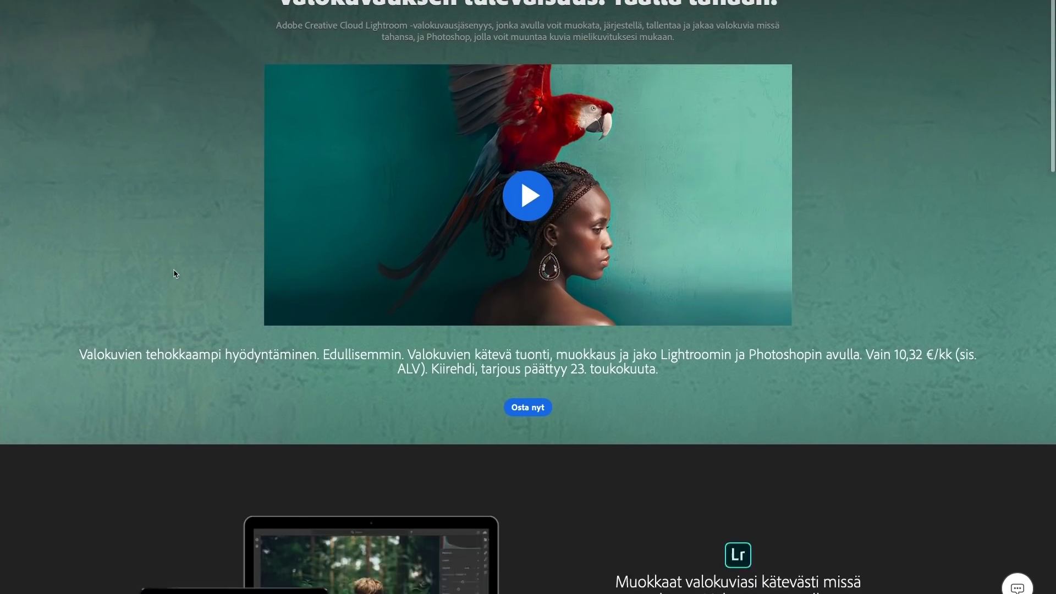
{"action": "scroll", "coordinate": [177, 314], "scroll_direction": "down", "scroll_amount": 2}
{"action": "scroll", "coordinate": [179, 344], "scroll_direction": "down", "scroll_amount": 2}
{"action": "scroll", "coordinate": [178, 344], "scroll_direction": "down", "scroll_amount": 3}
{"action": "scroll", "coordinate": [178, 344], "scroll_direction": "down", "scroll_amount": 2}
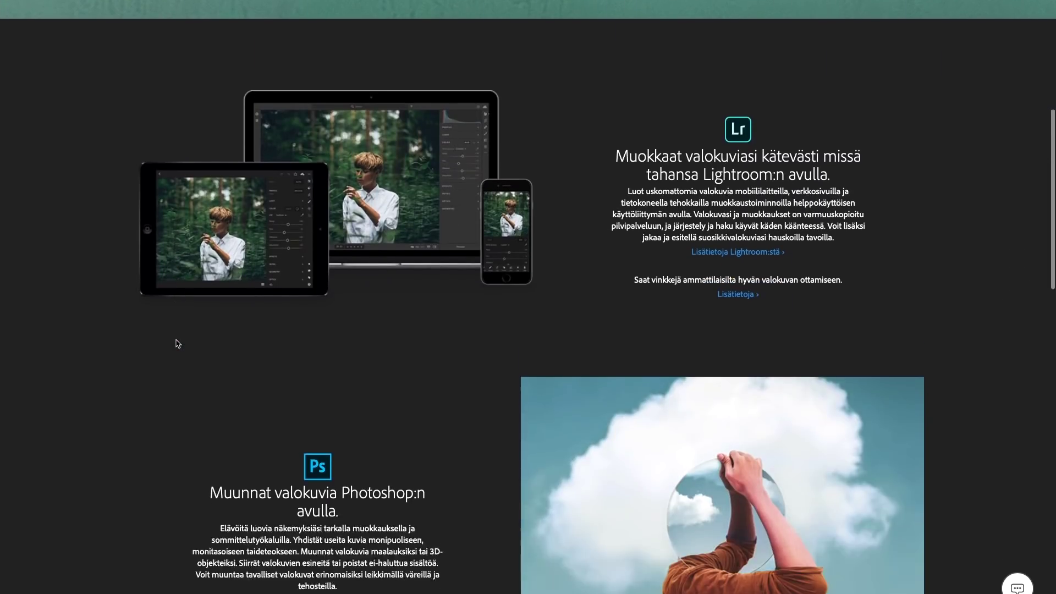
{"action": "scroll", "coordinate": [178, 344], "scroll_direction": "down", "scroll_amount": 2}
{"action": "scroll", "coordinate": [178, 344], "scroll_direction": "down", "scroll_amount": 3}
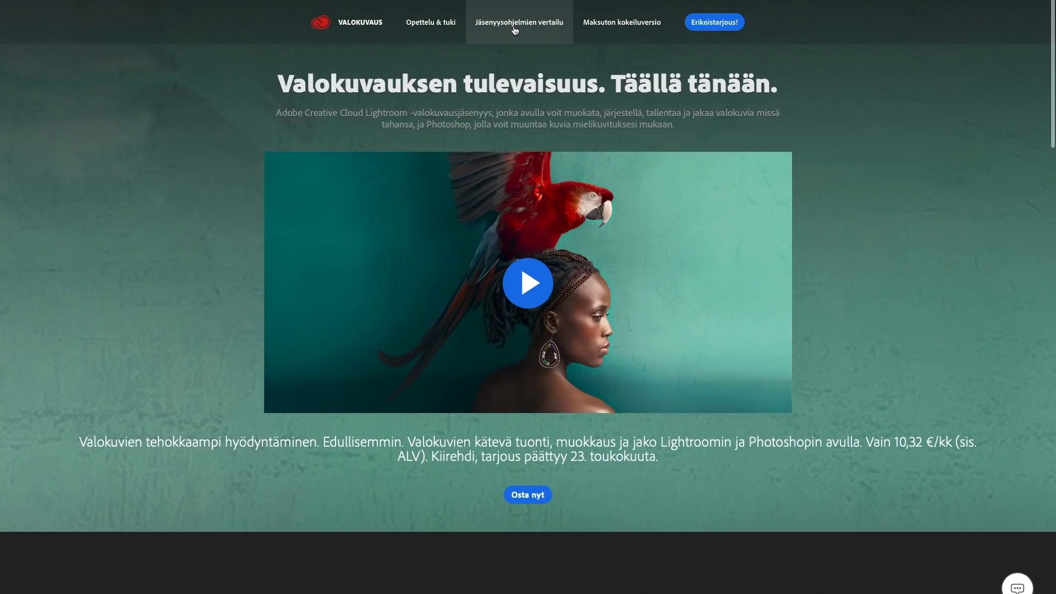
{"action": "left_click", "coordinate": [515, 29]}
Start buying the Lightroom membership plan with 'Osta nyt'
{"action": "scroll", "coordinate": [248, 248], "scroll_direction": "down", "scroll_amount": 3}
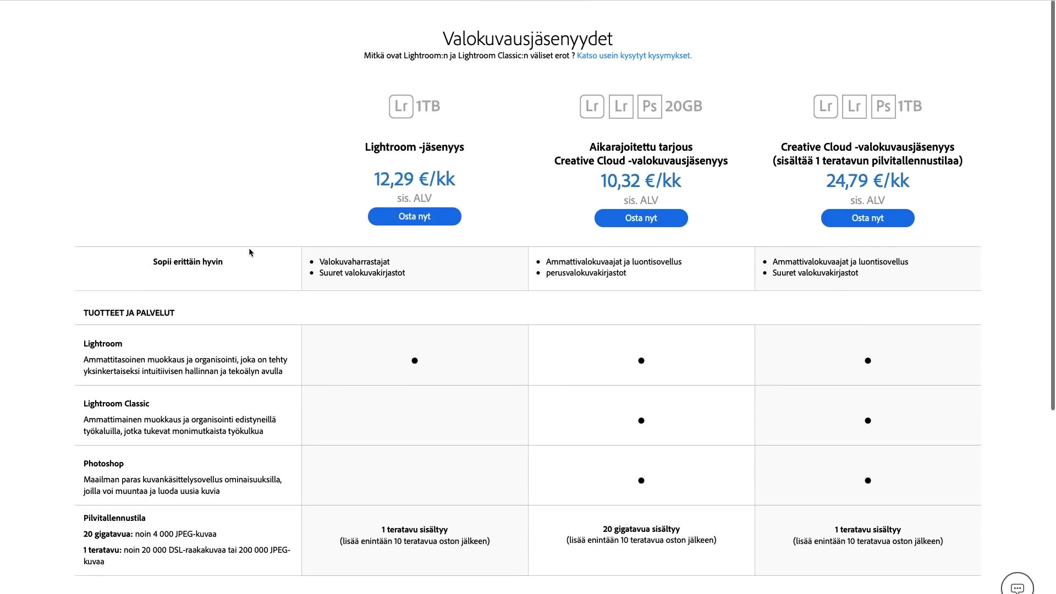
{"action": "scroll", "coordinate": [250, 251], "scroll_direction": "down", "scroll_amount": 1}
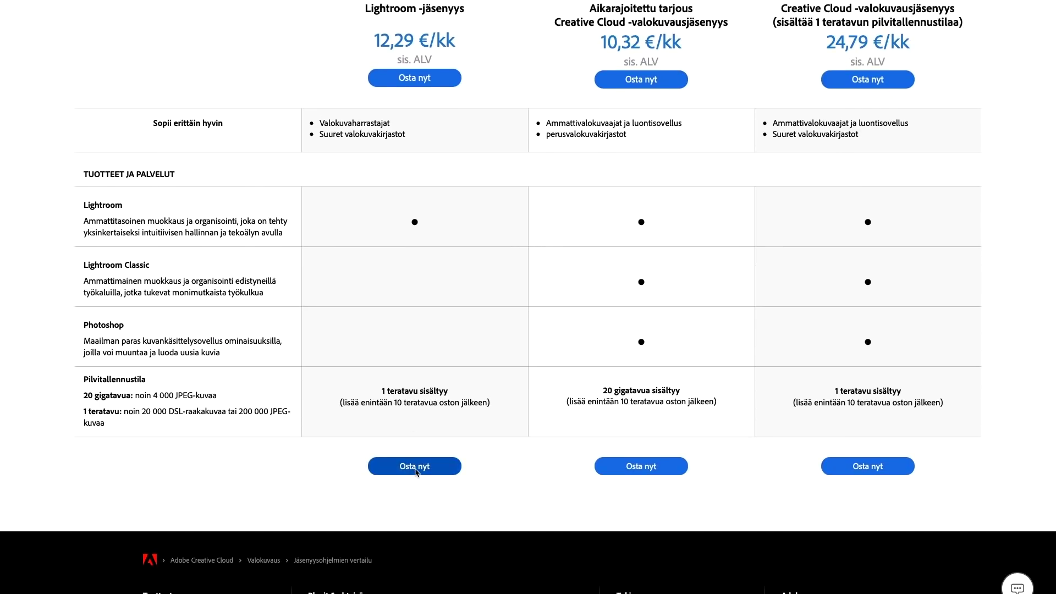
{"action": "left_click", "coordinate": [415, 468]}
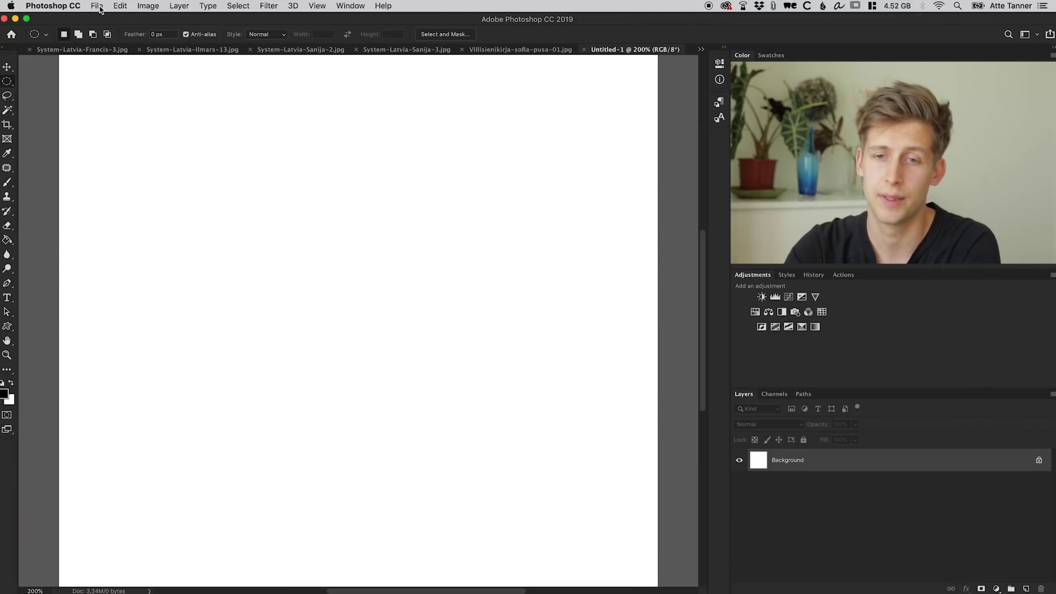
Create a new 1080 × 1080 px document with White background contents
{"action": "left_click", "coordinate": [101, 10]}
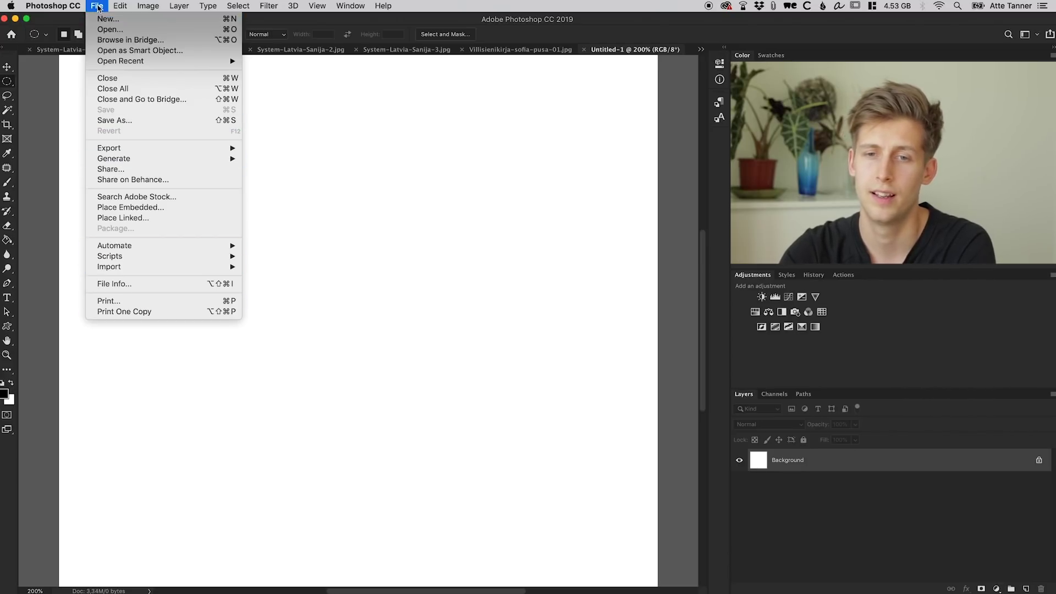
{"action": "left_click", "coordinate": [126, 22]}
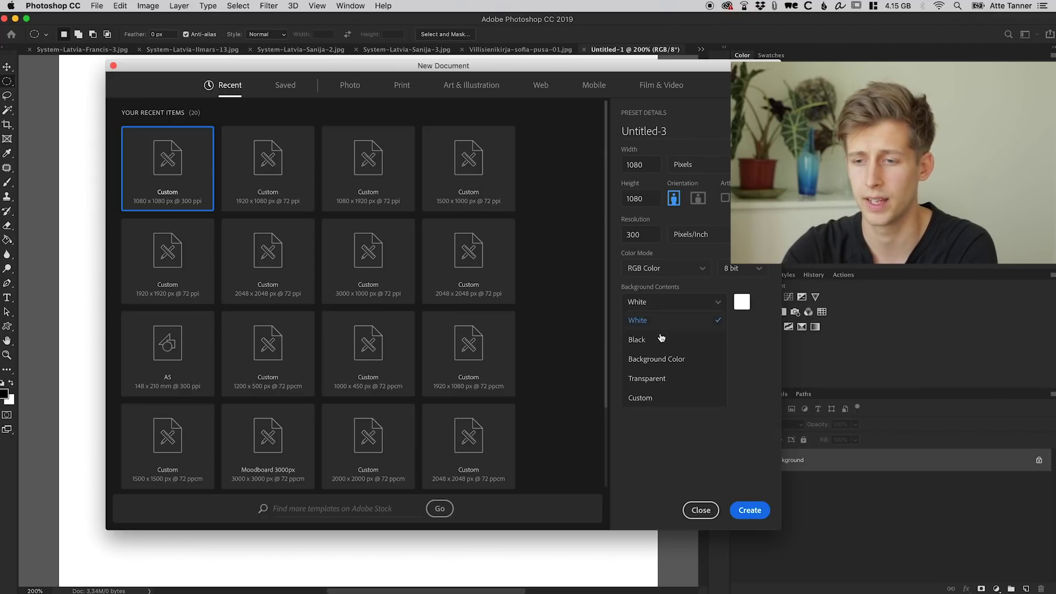
{"action": "left_click", "coordinate": [657, 322]}
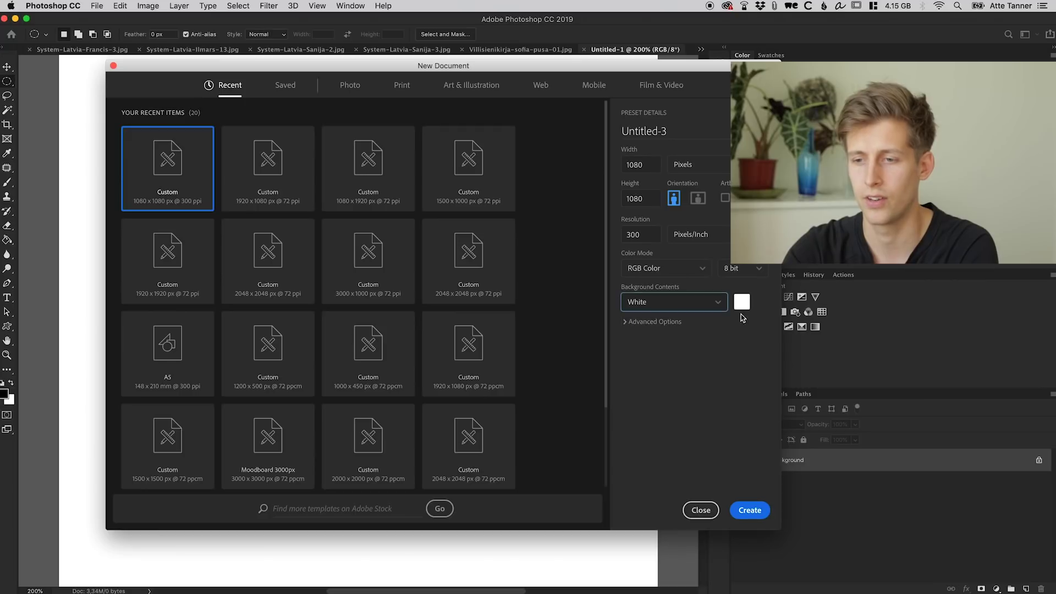
{"action": "left_click", "coordinate": [751, 511]}
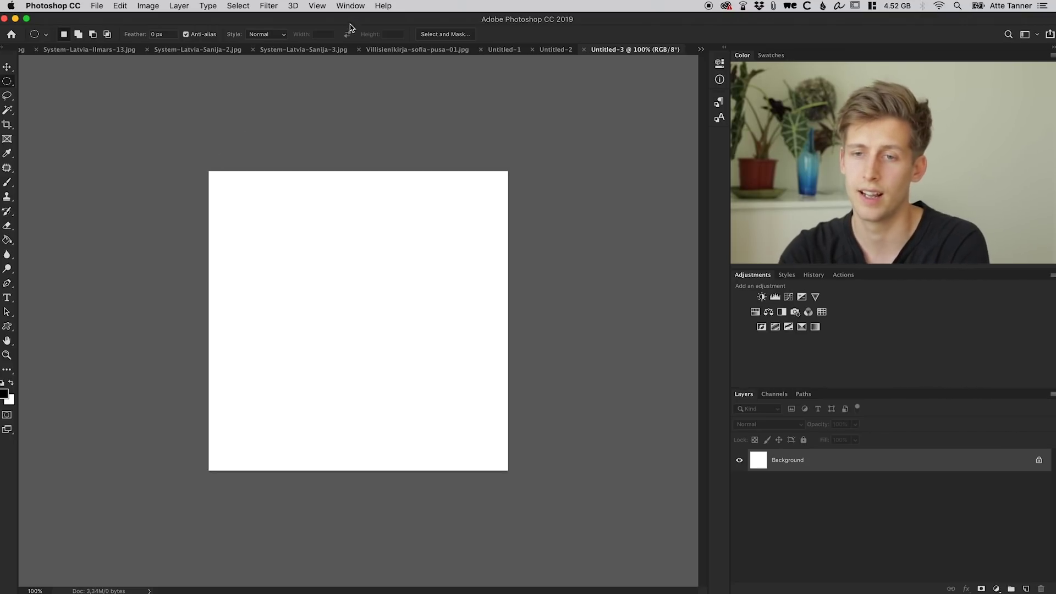
Reset the custom photography workspace using Window > Workspace > Reset
{"action": "left_click", "coordinate": [352, 7]}
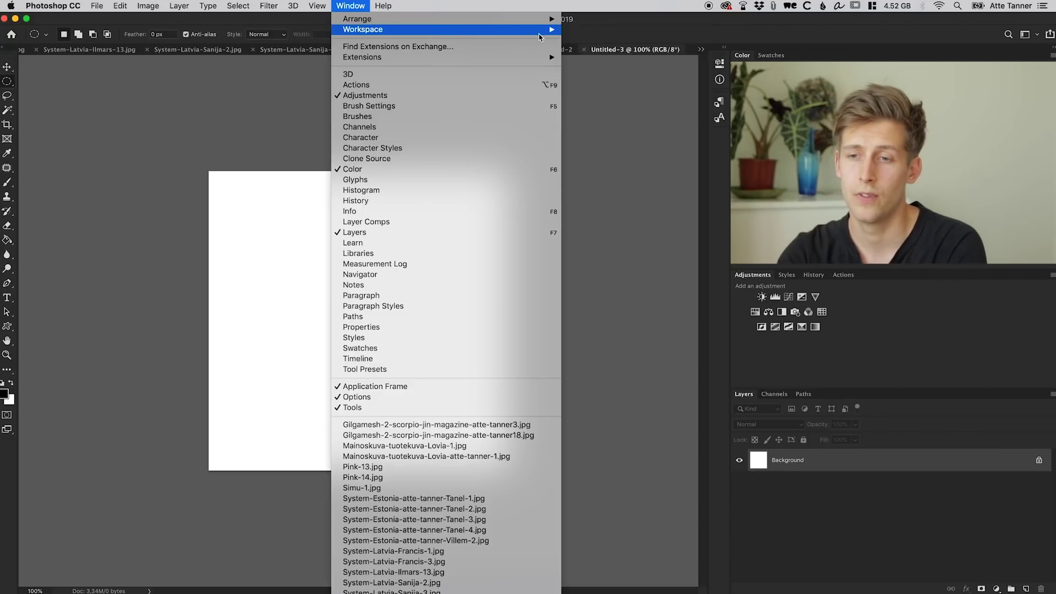
{"action": "double_click", "coordinate": [347, 7]}
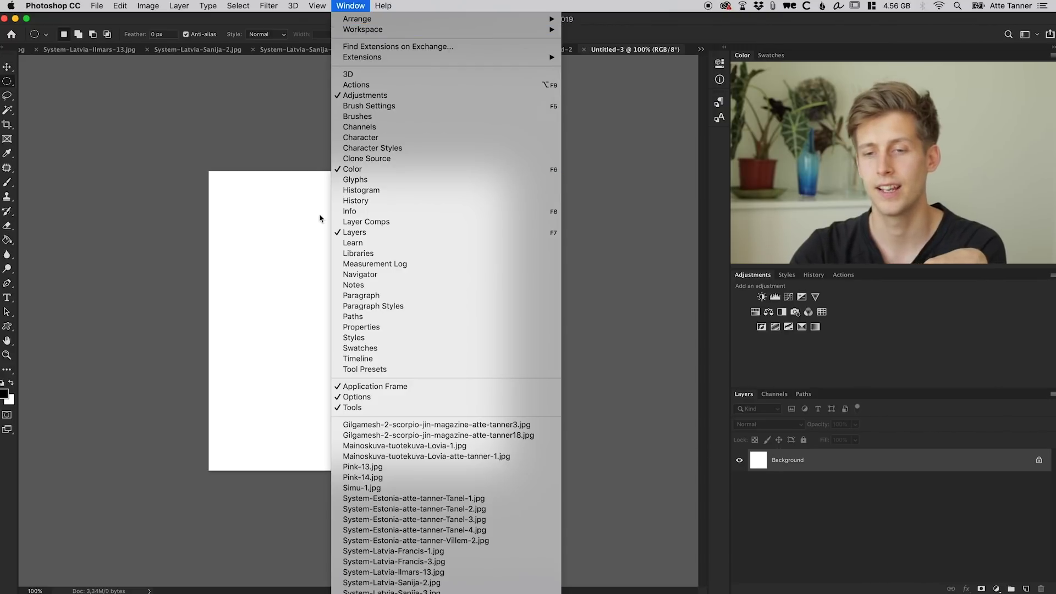
{"action": "left_click", "coordinate": [300, 242]}
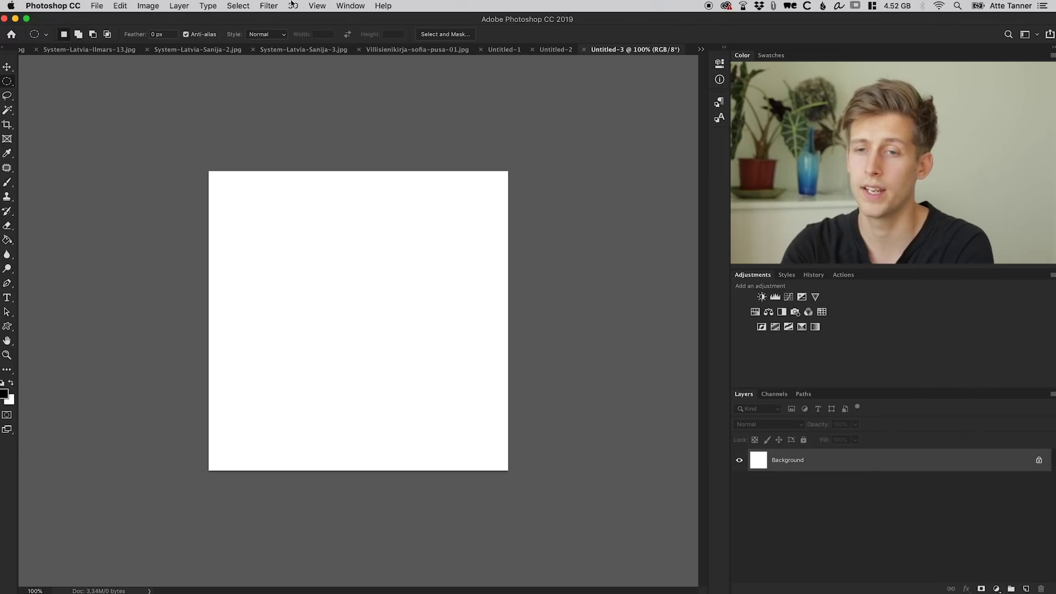
{"action": "left_click", "coordinate": [351, 6]}
{"action": "mouse_move", "coordinate": [363, 29]}
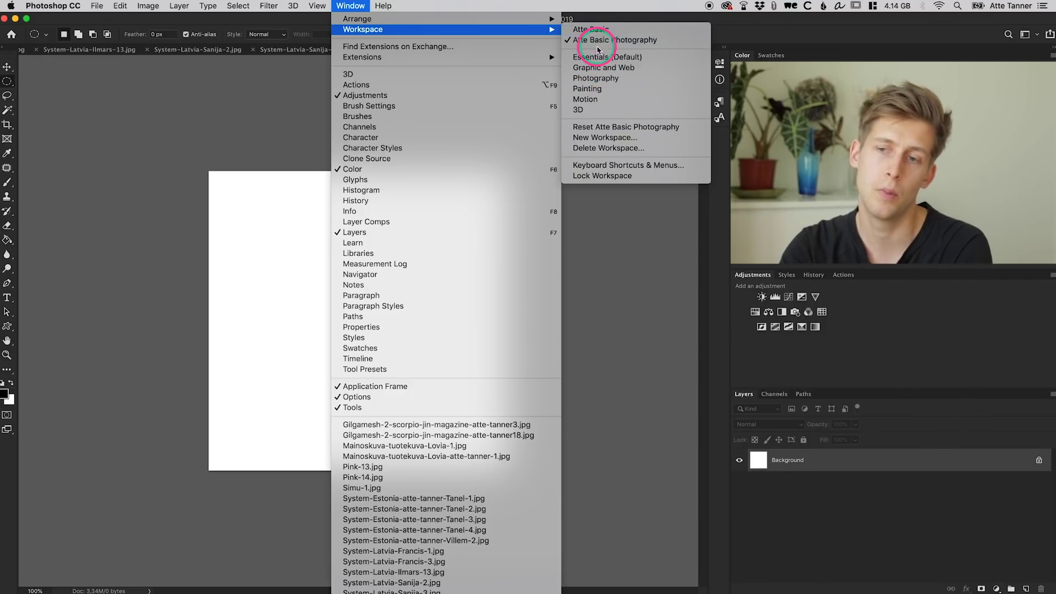
{"action": "left_click", "coordinate": [615, 125]}
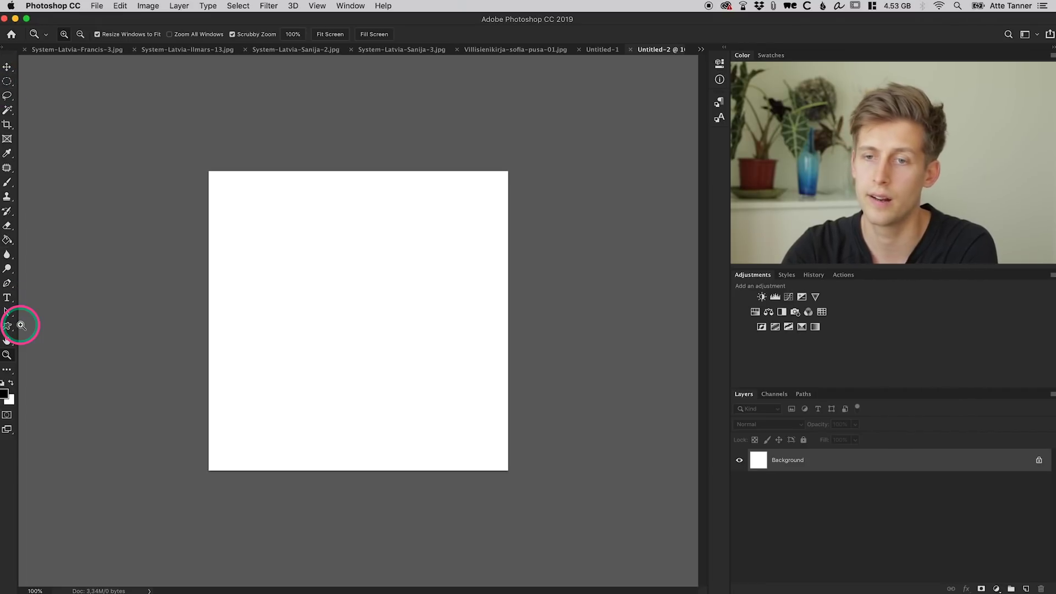
Switch to the mushroom book photo and zoom in, then out to 33.3%, with the Zoom tool
{"action": "left_click", "coordinate": [506, 50]}
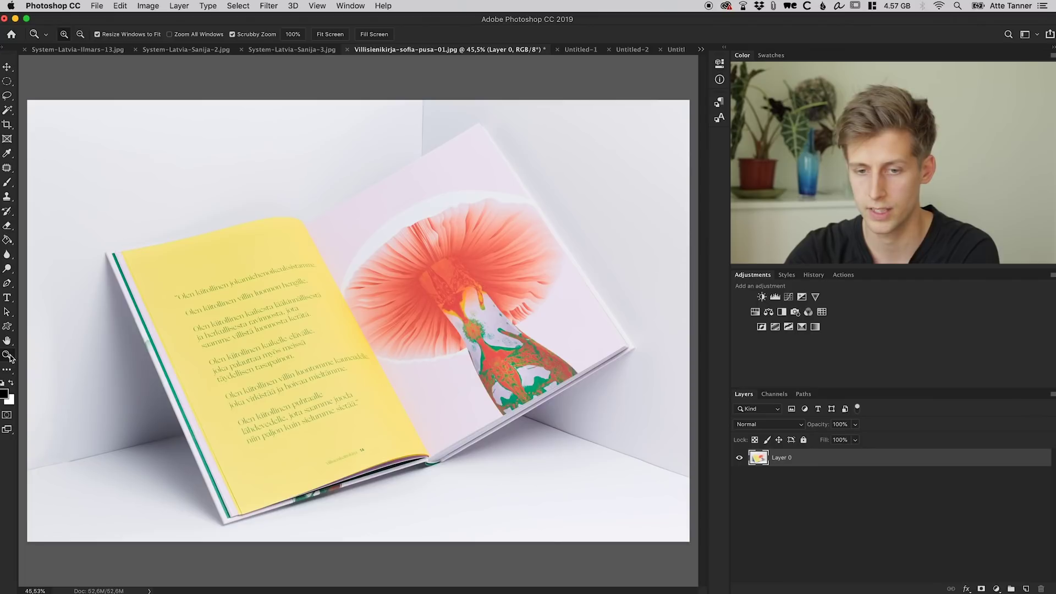
{"action": "left_click", "coordinate": [404, 273]}
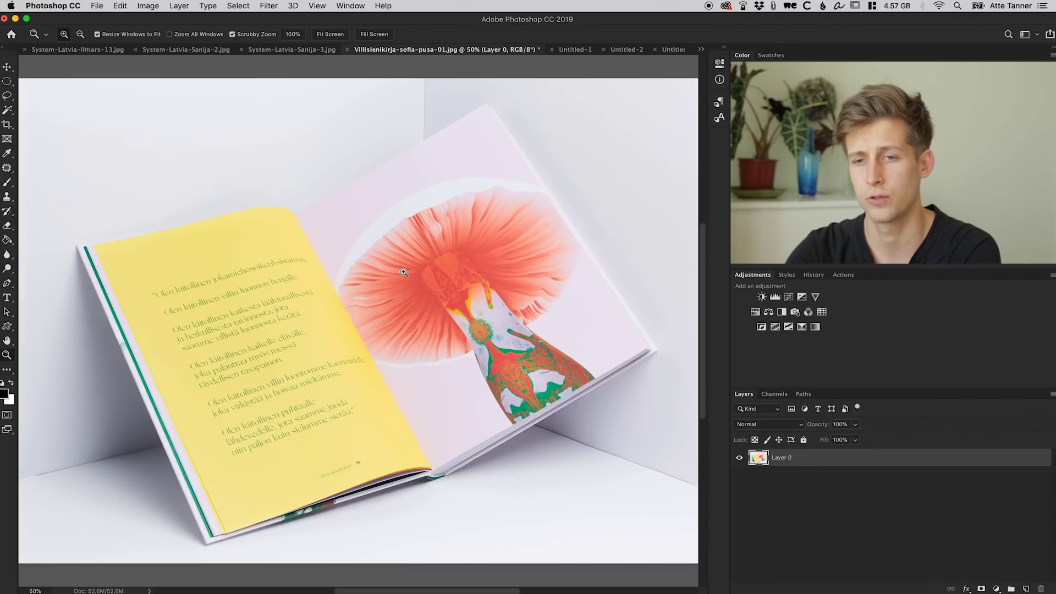
{"action": "left_click", "coordinate": [404, 273]}
{"action": "key", "text": "alt"}
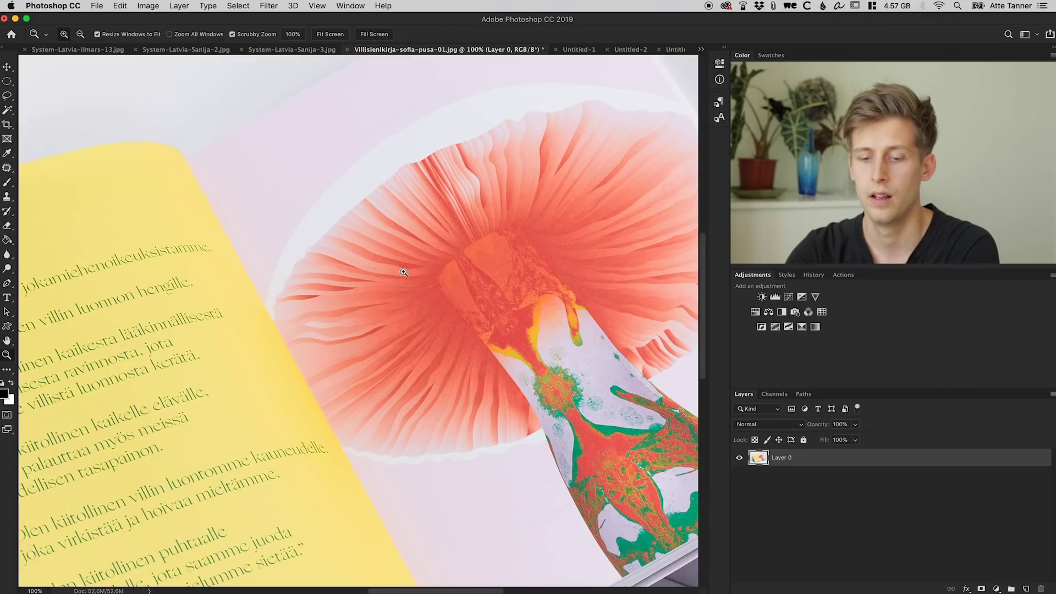
{"action": "left_click", "coordinate": [404, 272], "text": "alt"}
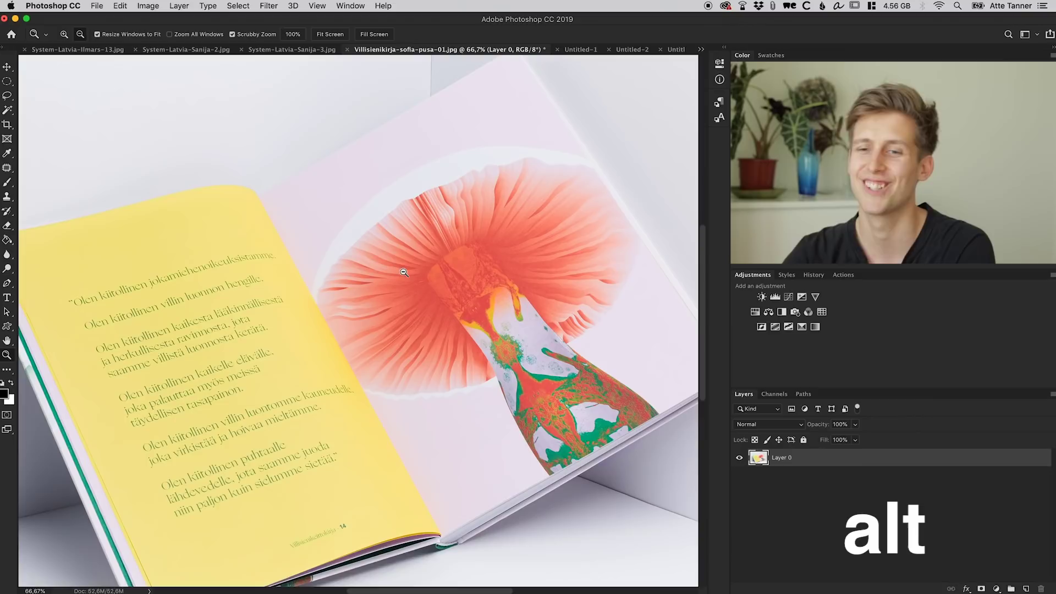
{"action": "left_click", "coordinate": [404, 273], "text": "alt"}
{"action": "left_click", "coordinate": [404, 272], "text": "alt"}
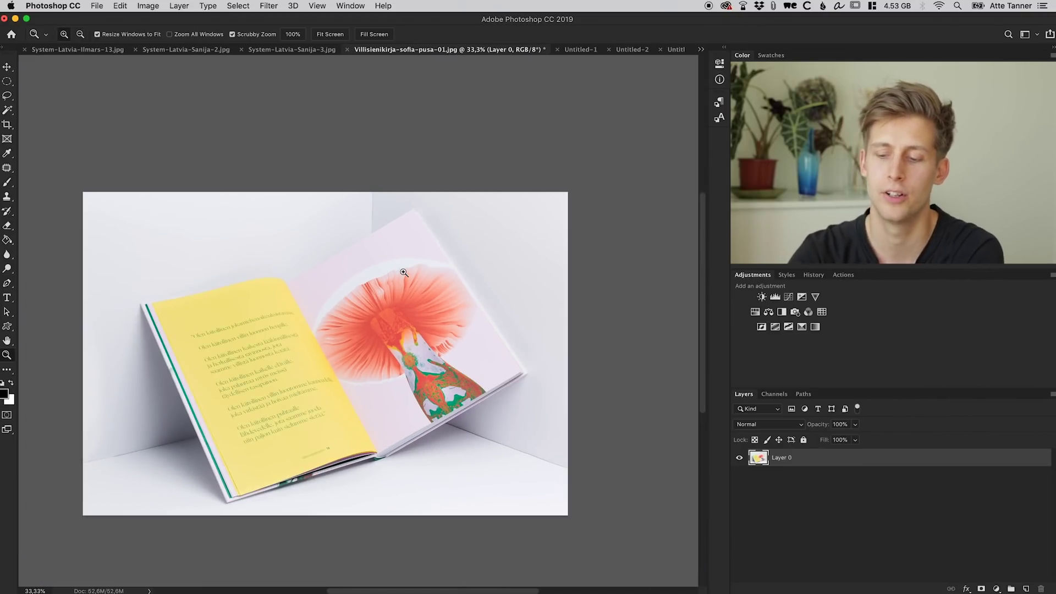
Zoom in and back out to 50% with Cmd+Plus and Cmd+Minus
{"action": "key", "text": "super+plus"}
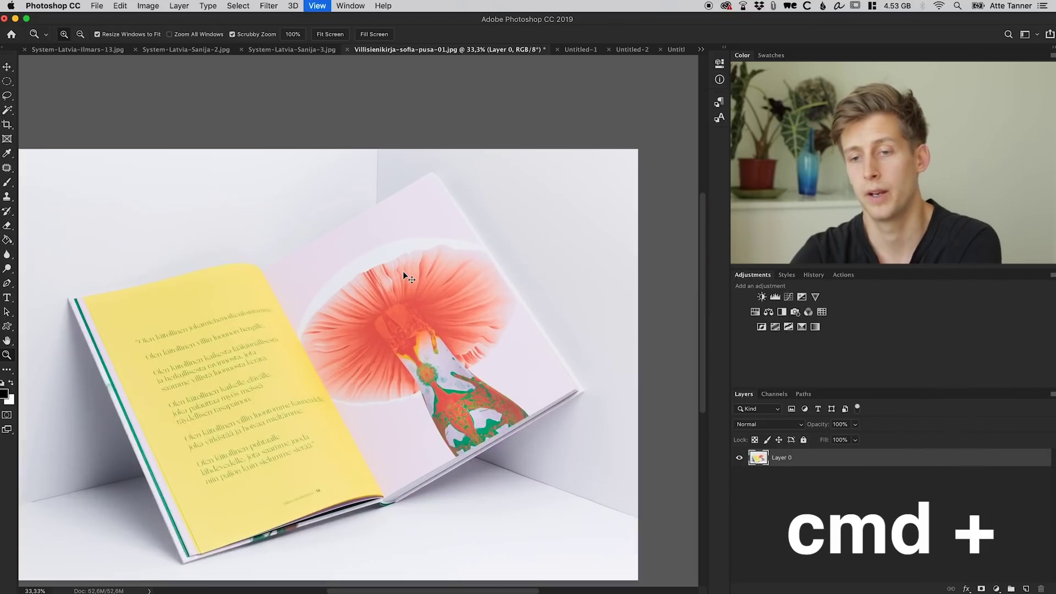
{"action": "key", "text": "super+plus"}
{"action": "key", "text": "super+plus"}
{"action": "key", "text": "super+plus"}
{"action": "key", "text": "super+minus"}
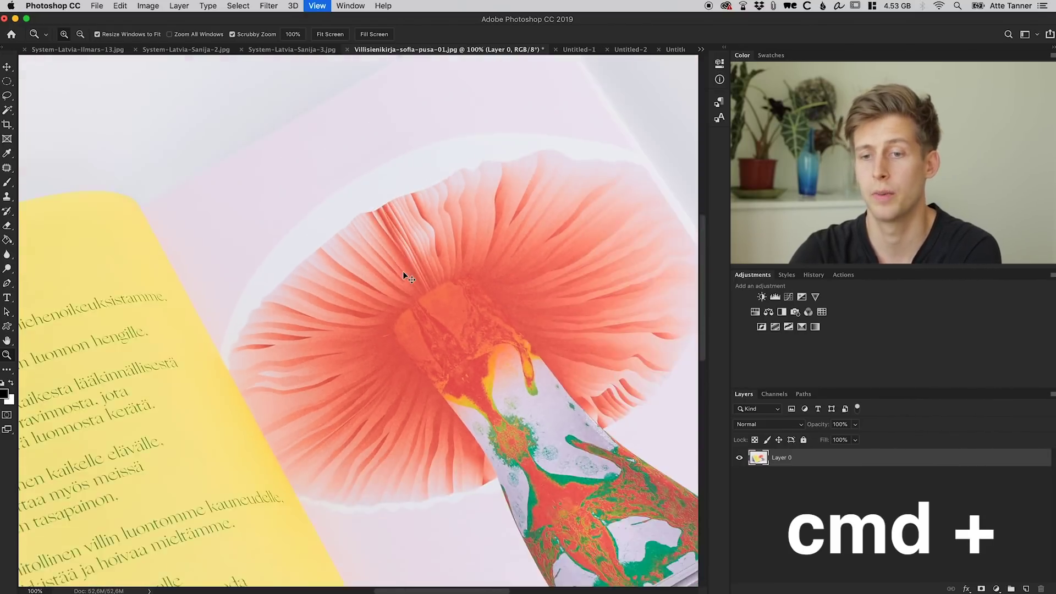
{"action": "key", "text": "super+minus"}
{"action": "key", "text": "super+minus"}
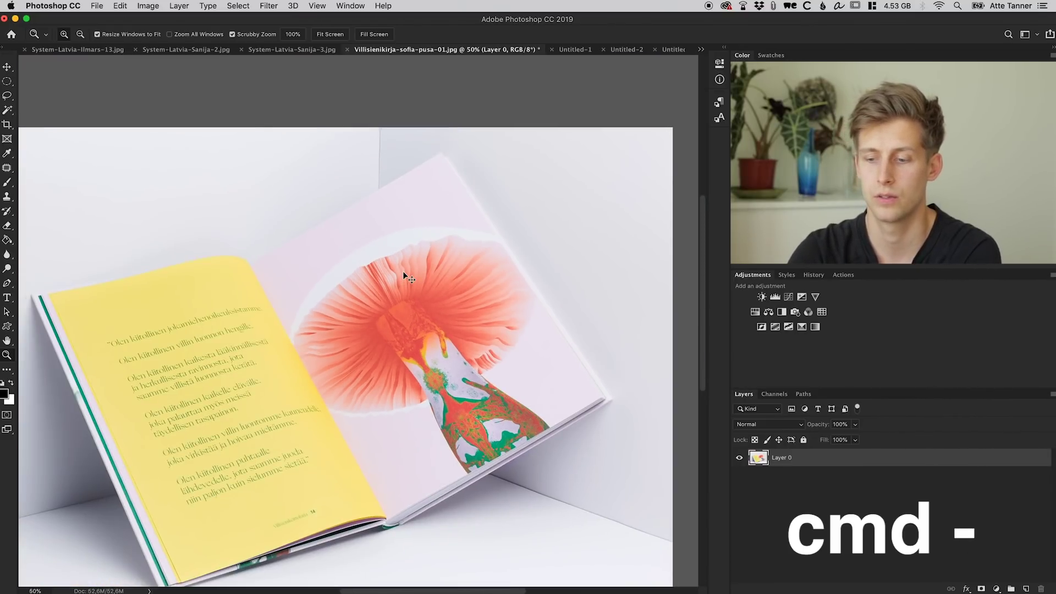
{"action": "key", "text": "super+minus"}
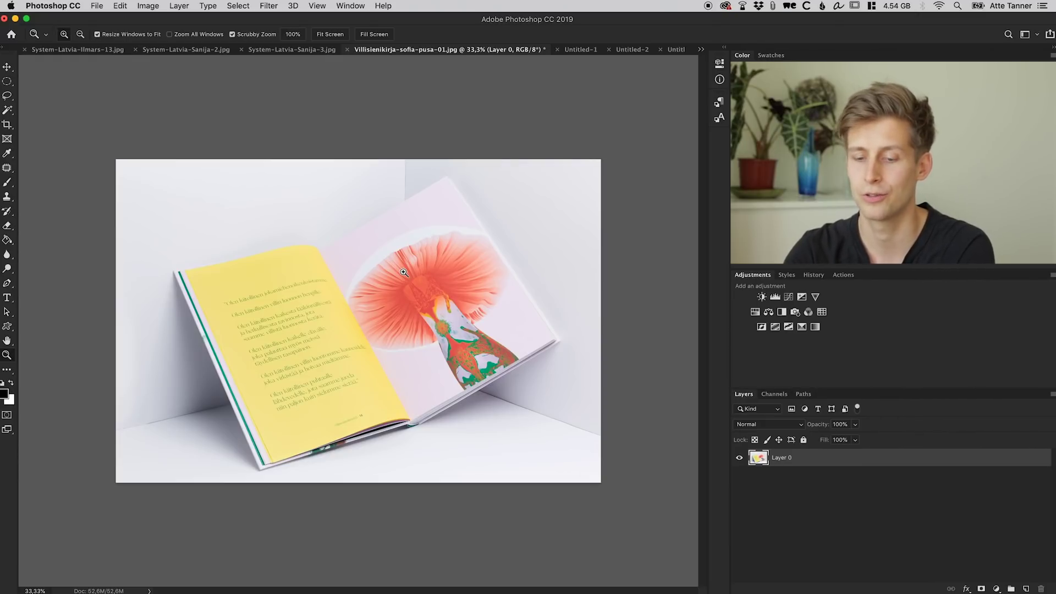
Pan to show more page text, then fit the whole book photo with Cmd+0
{"action": "scroll", "coordinate": [404, 272], "scroll_direction": "up", "scroll_amount": 4}
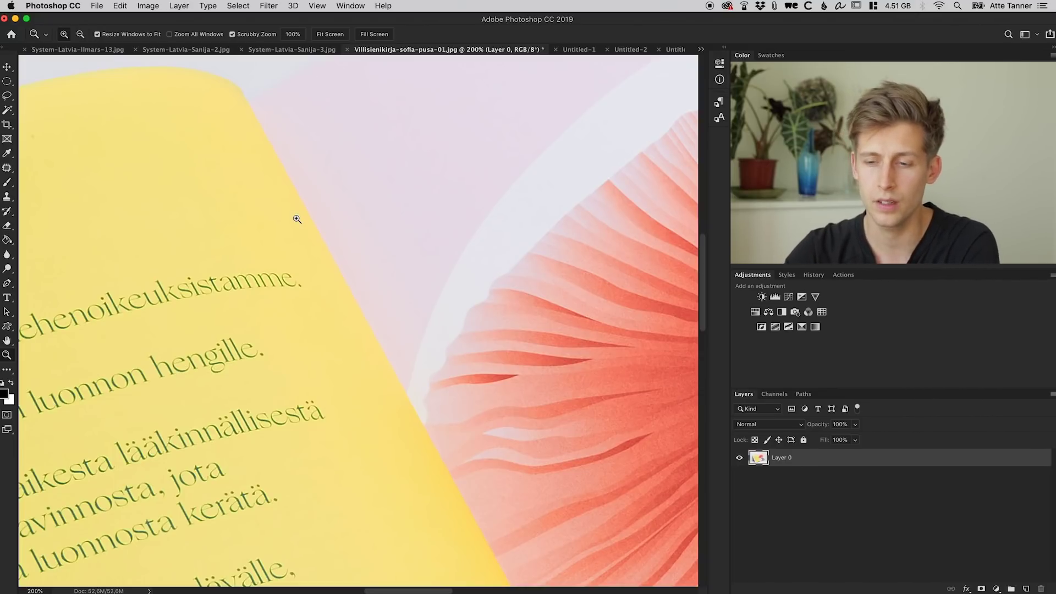
{"action": "left_click_drag", "start_coordinate": [277, 231], "coordinate": [379, 224]}
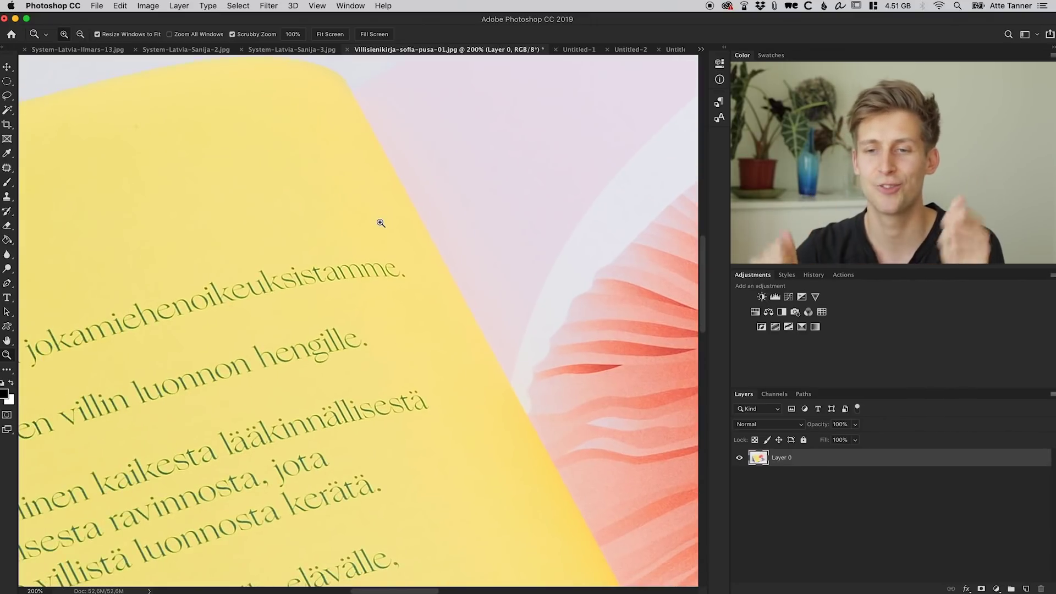
{"action": "left_click", "coordinate": [333, 36]}
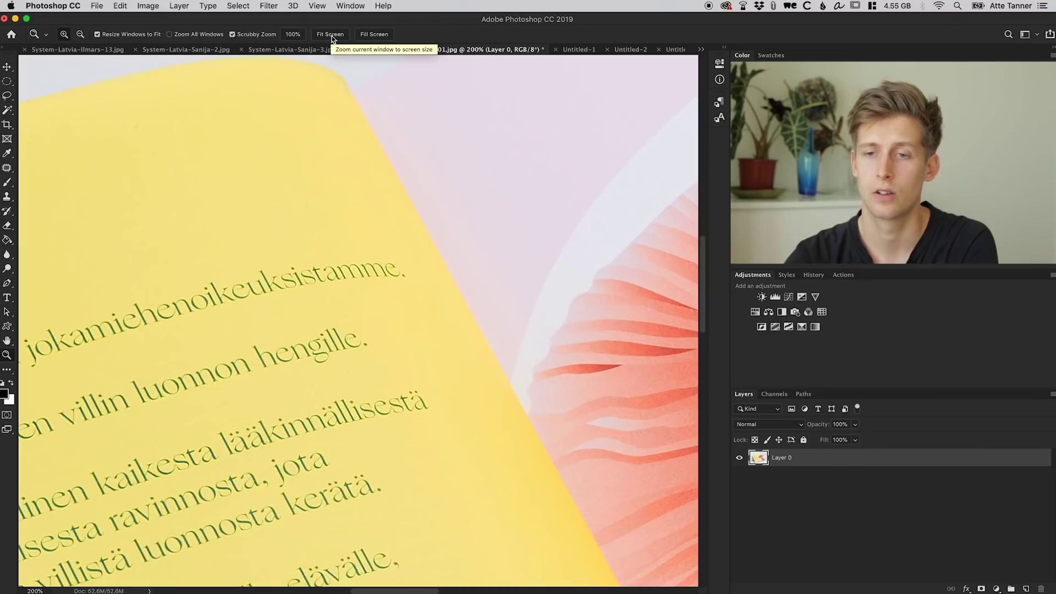
{"action": "key", "text": "super+0"}
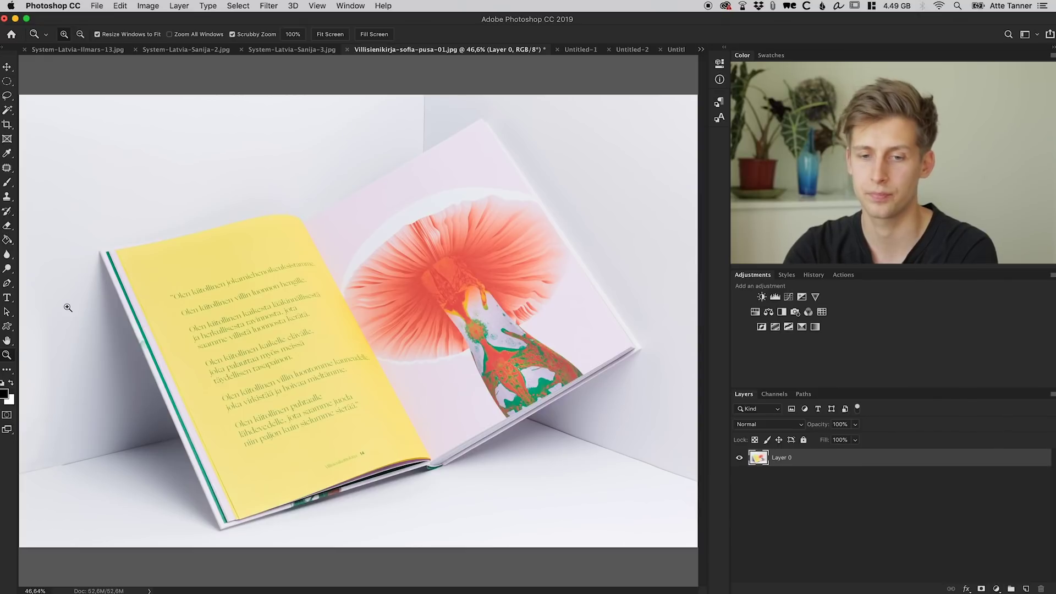
{"action": "left_click", "coordinate": [190, 317]}
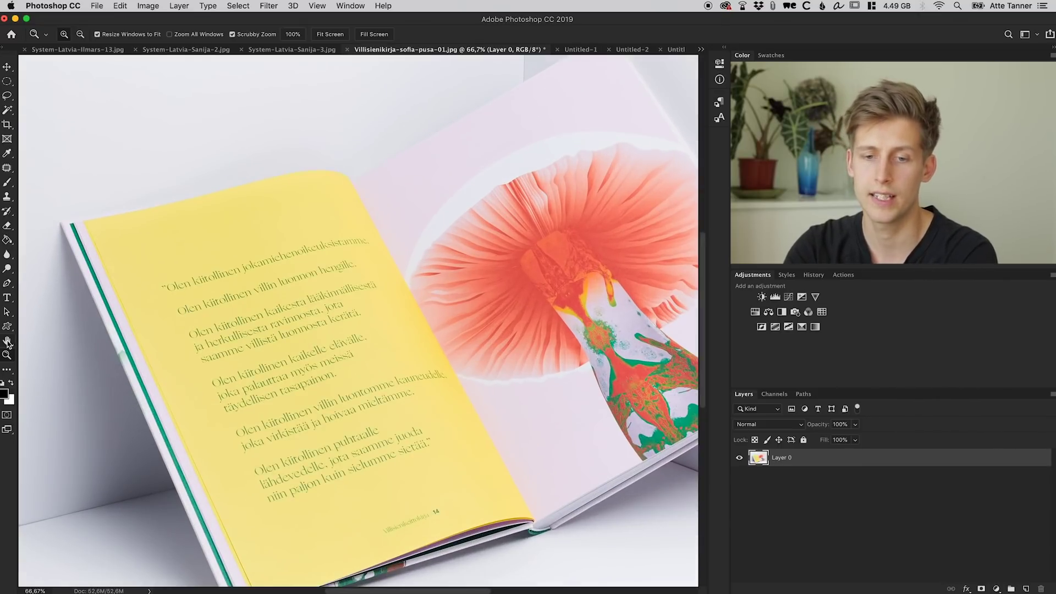
View the book photo at 100% with the Hand tool and scroll around it
{"action": "left_click", "coordinate": [8, 343]}
{"action": "key", "text": "super+1"}
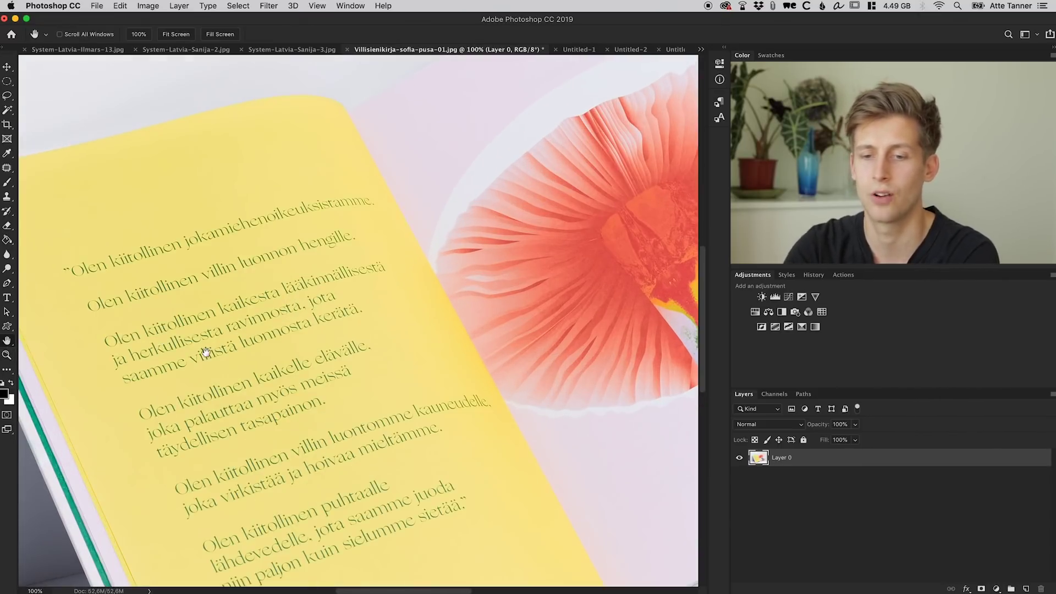
{"action": "scroll", "coordinate": [425, 231], "scroll_direction": "right", "scroll_amount": 5}
{"action": "scroll", "coordinate": [426, 231], "scroll_direction": "right", "scroll_amount": 5}
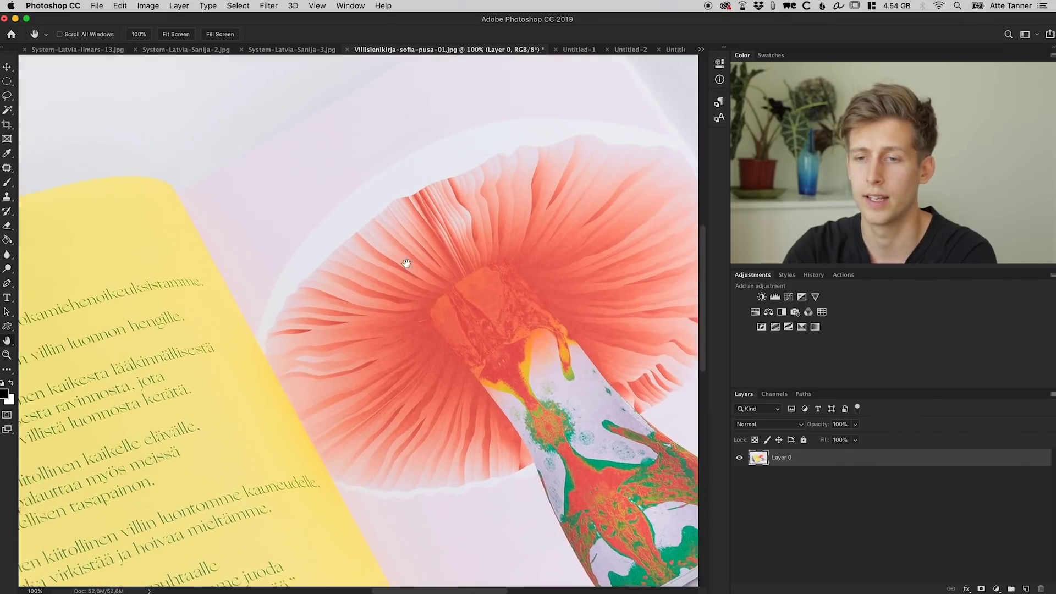
{"action": "scroll", "coordinate": [466, 248], "scroll_direction": "left", "scroll_amount": 10}
{"action": "scroll", "coordinate": [466, 247], "scroll_direction": "up", "scroll_amount": 5}
{"action": "scroll", "coordinate": [465, 248], "scroll_direction": "left", "scroll_amount": 5}
{"action": "scroll", "coordinate": [330, 266], "scroll_direction": "down", "scroll_amount": 5}
{"action": "scroll", "coordinate": [330, 170], "scroll_direction": "down", "scroll_amount": 3}
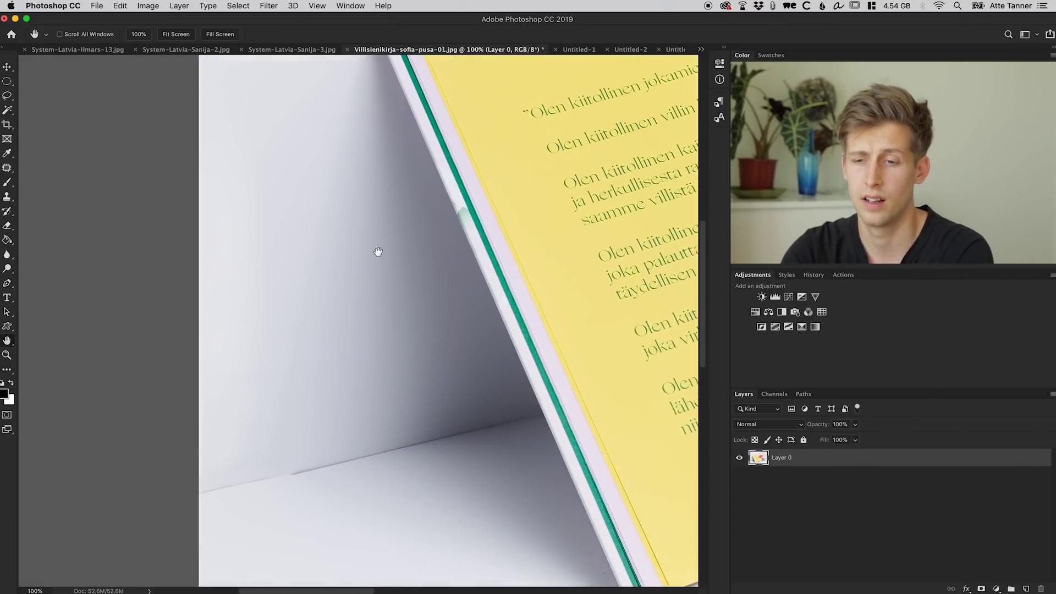
{"action": "scroll", "coordinate": [378, 250], "scroll_direction": "down", "scroll_amount": 3}
{"action": "scroll", "coordinate": [413, 212], "scroll_direction": "down", "scroll_amount": 5}
{"action": "scroll", "coordinate": [413, 212], "scroll_direction": "right", "scroll_amount": 5}
{"action": "scroll", "coordinate": [454, 224], "scroll_direction": "down", "scroll_amount": 2}
{"action": "scroll", "coordinate": [455, 224], "scroll_direction": "right", "scroll_amount": 2}
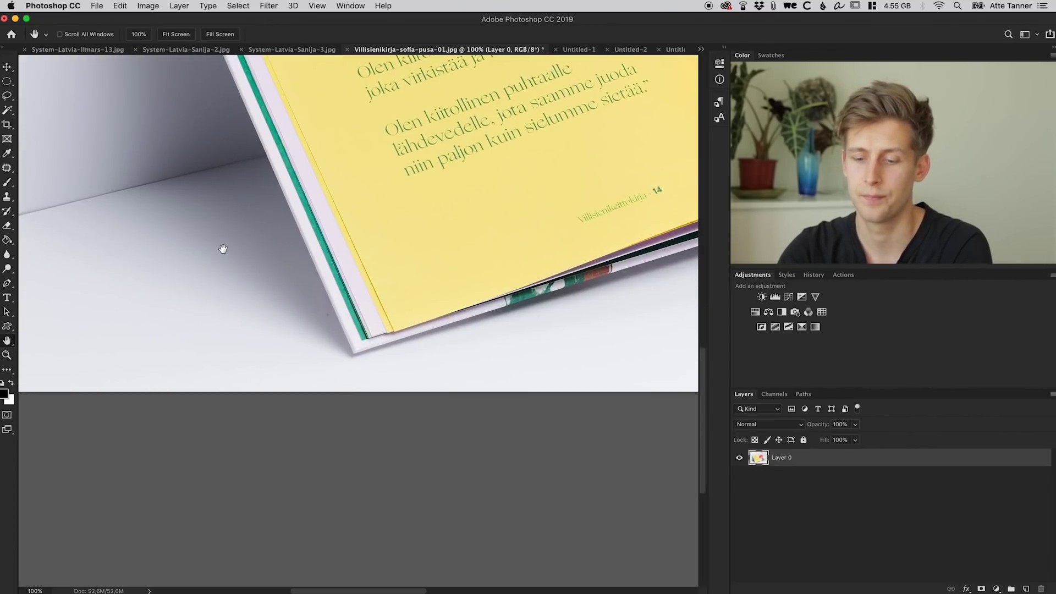
{"action": "scroll", "coordinate": [223, 248], "scroll_direction": "right", "scroll_amount": 5}
{"action": "scroll", "coordinate": [421, 230], "scroll_direction": "up", "scroll_amount": 2}
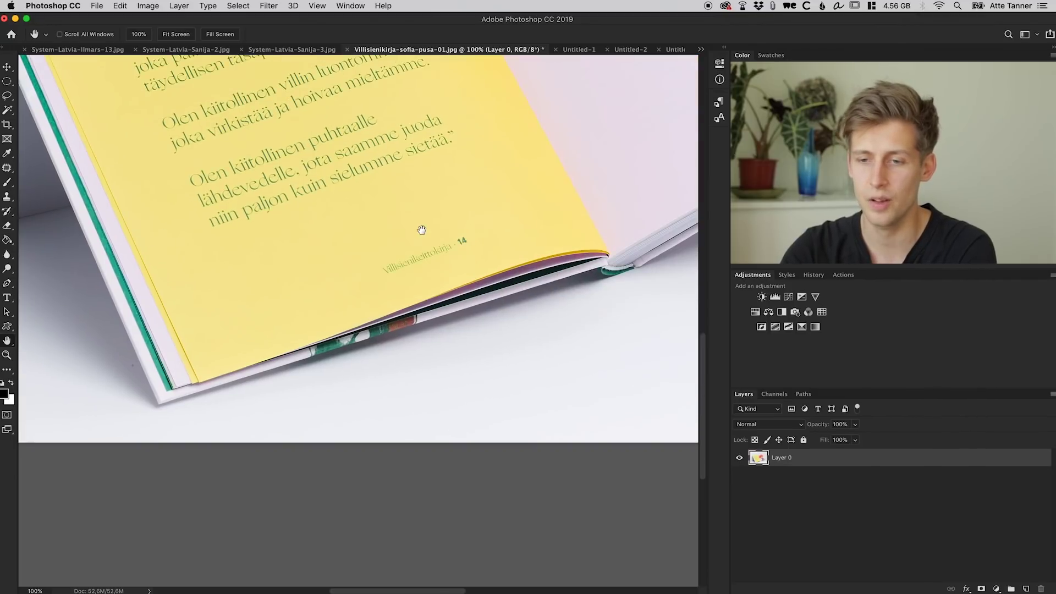
Drag to bring the illustration, mushroom cap and left-page text into view
{"action": "left_click_drag", "start_coordinate": [422, 230], "coordinate": [207, 319]}
{"action": "left_click_drag", "start_coordinate": [275, 247], "coordinate": [259, 462]}
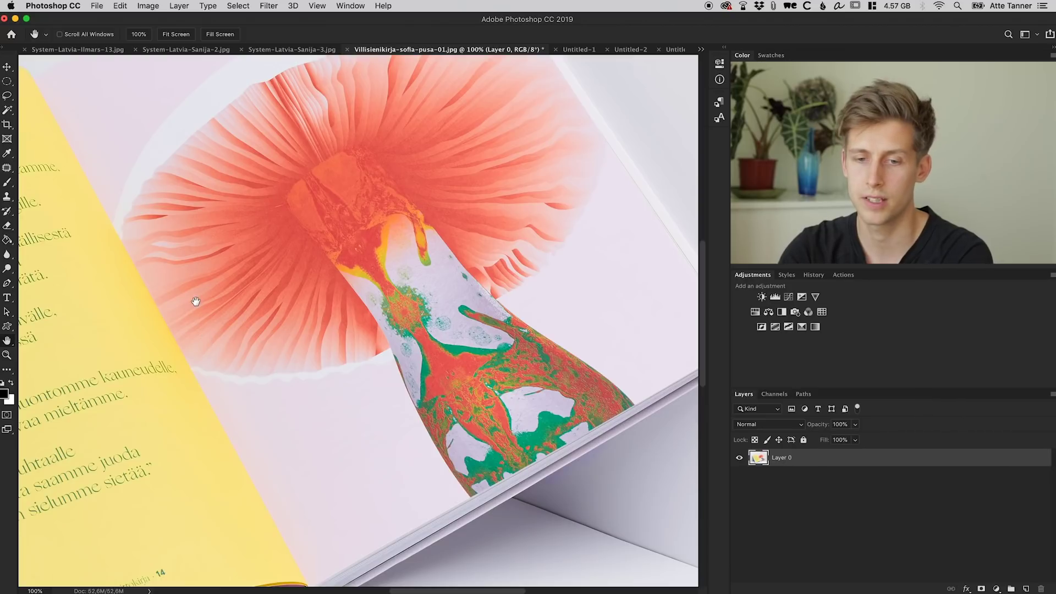
{"action": "scroll", "coordinate": [193, 330], "scroll_direction": "up", "scroll_amount": 5}
{"action": "mouse_move", "coordinate": [202, 264]}
{"action": "left_mouse_down"}
{"action": "mouse_move", "coordinate": [326, 278]}
{"action": "mouse_move", "coordinate": [573, 343]}
{"action": "left_mouse_up"}
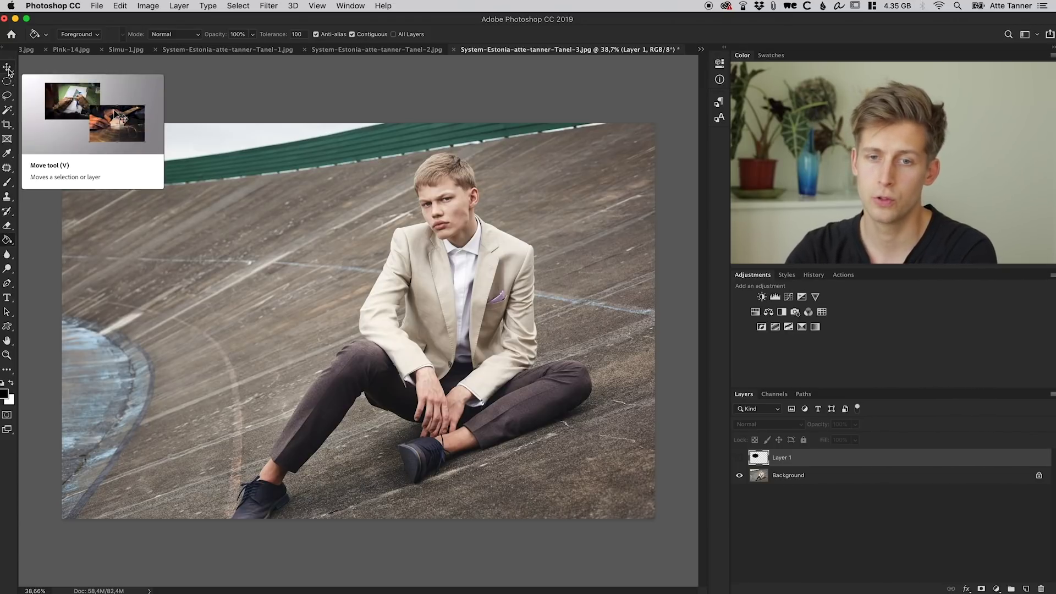
Show and move the black ellipse layer, then select a rectangle of concrete left of the man
{"action": "key", "text": "v"}
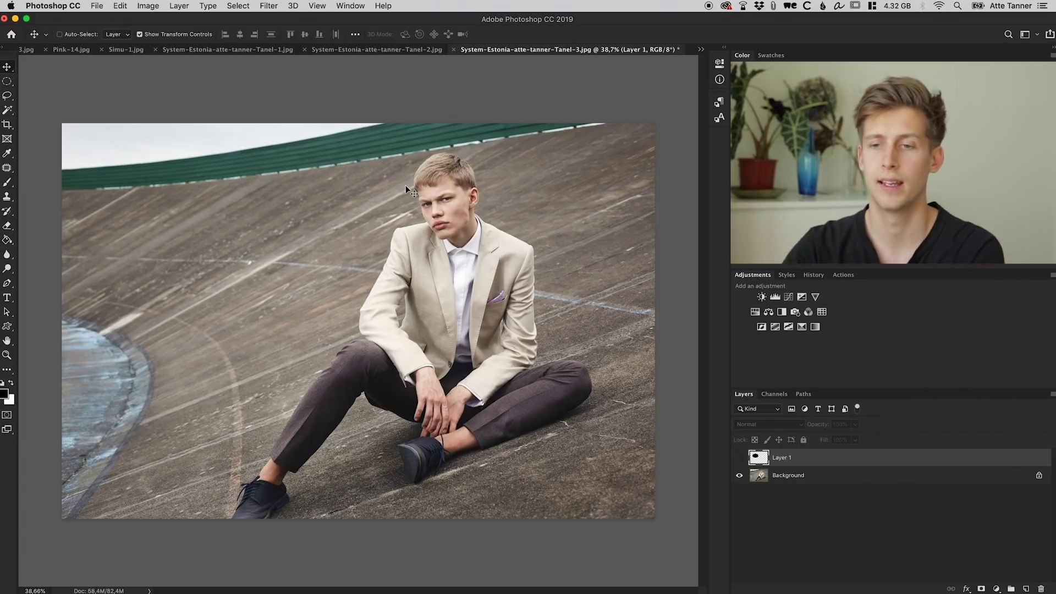
{"action": "left_click", "coordinate": [743, 459]}
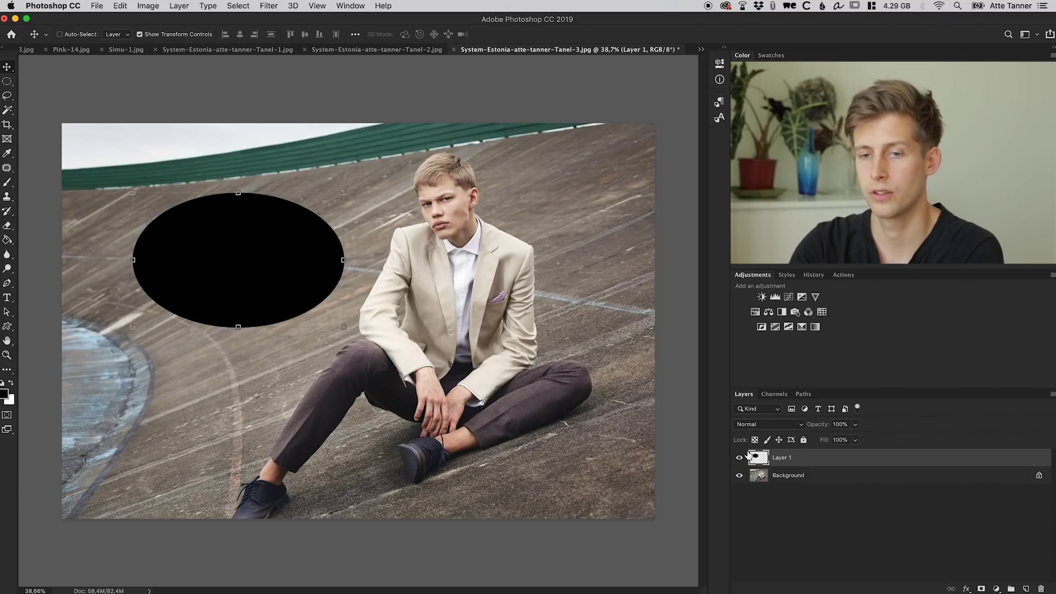
{"action": "mouse_move", "coordinate": [321, 236]}
{"action": "left_mouse_down"}
{"action": "mouse_move", "coordinate": [509, 270]}
{"action": "mouse_move", "coordinate": [428, 363]}
{"action": "left_mouse_up"}
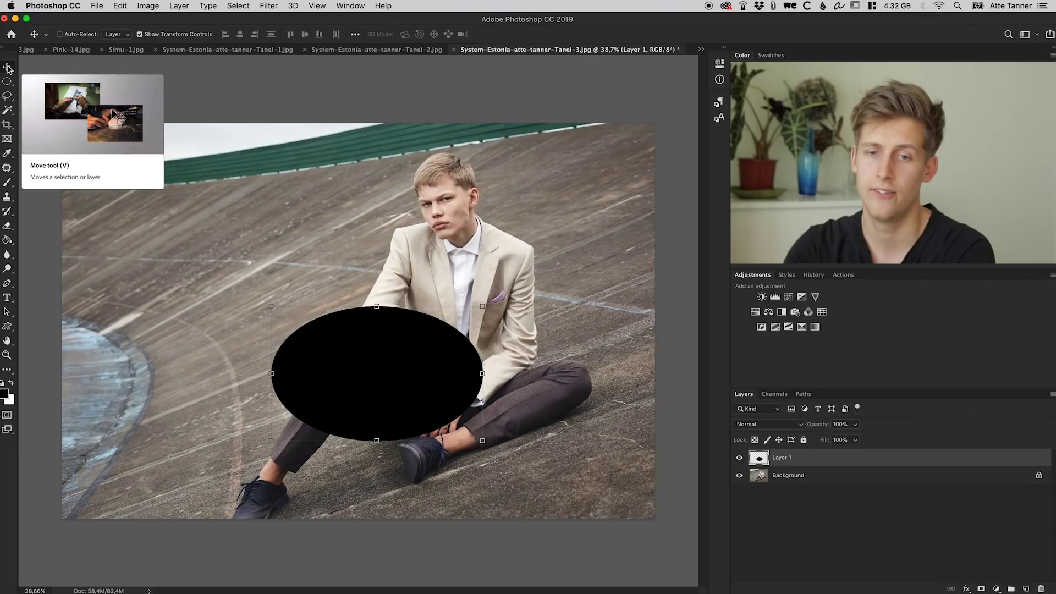
{"action": "mouse_move", "coordinate": [402, 374]}
{"action": "left_mouse_down"}
{"action": "mouse_move", "coordinate": [391, 130]}
{"action": "mouse_move", "coordinate": [440, 224]}
{"action": "left_mouse_up"}
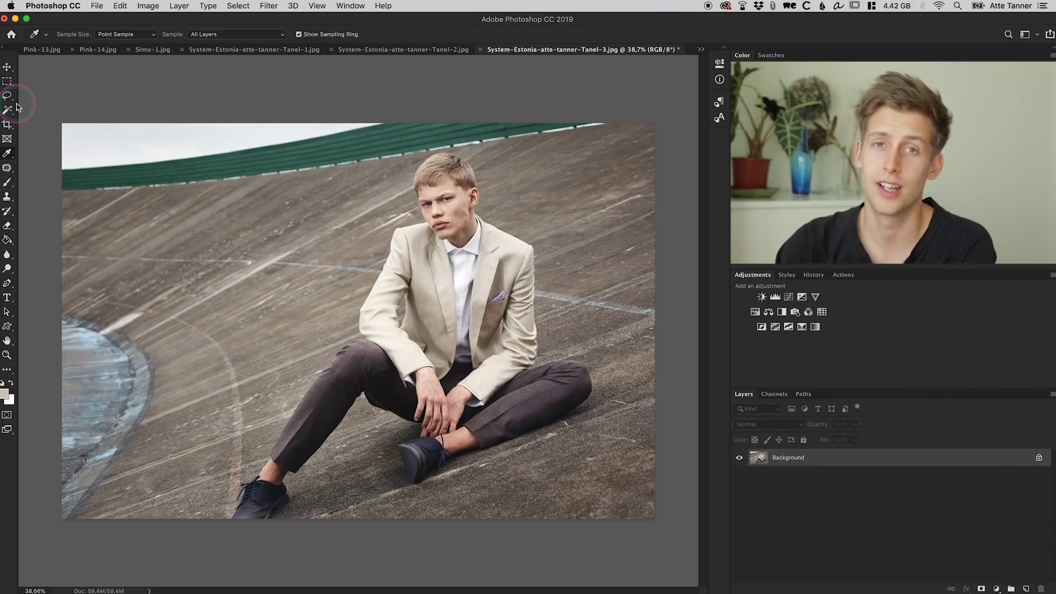
{"action": "left_click", "coordinate": [8, 81]}
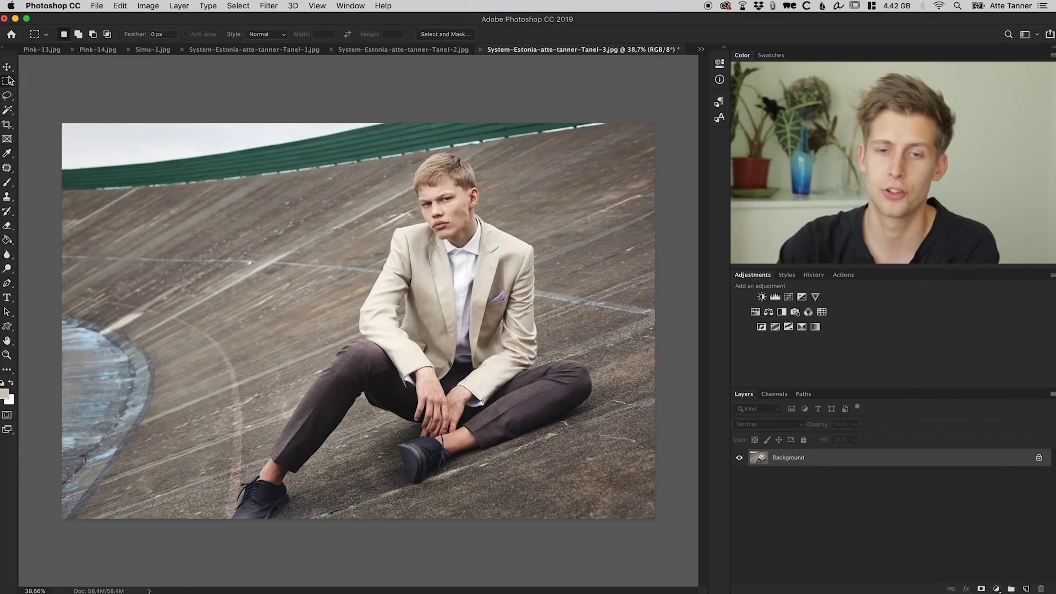
{"action": "left_click_drag", "start_coordinate": [133, 182], "coordinate": [248, 298]}
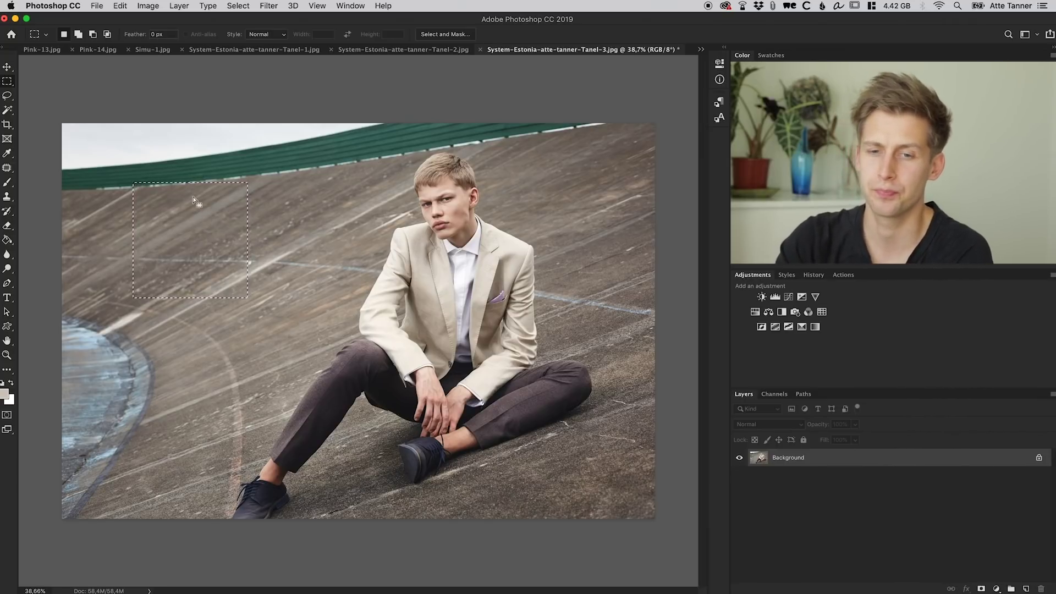
Deselect, browse the marquee shapes, and draw then clear a larger rectangular selection
{"action": "left_click", "coordinate": [70, 186]}
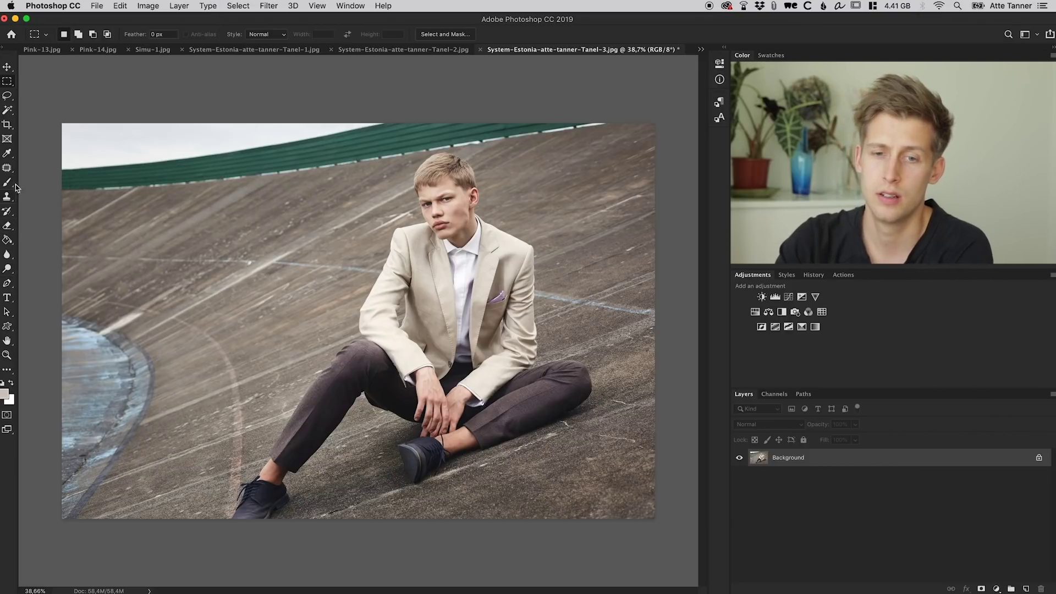
{"action": "left_click", "coordinate": [7, 81]}
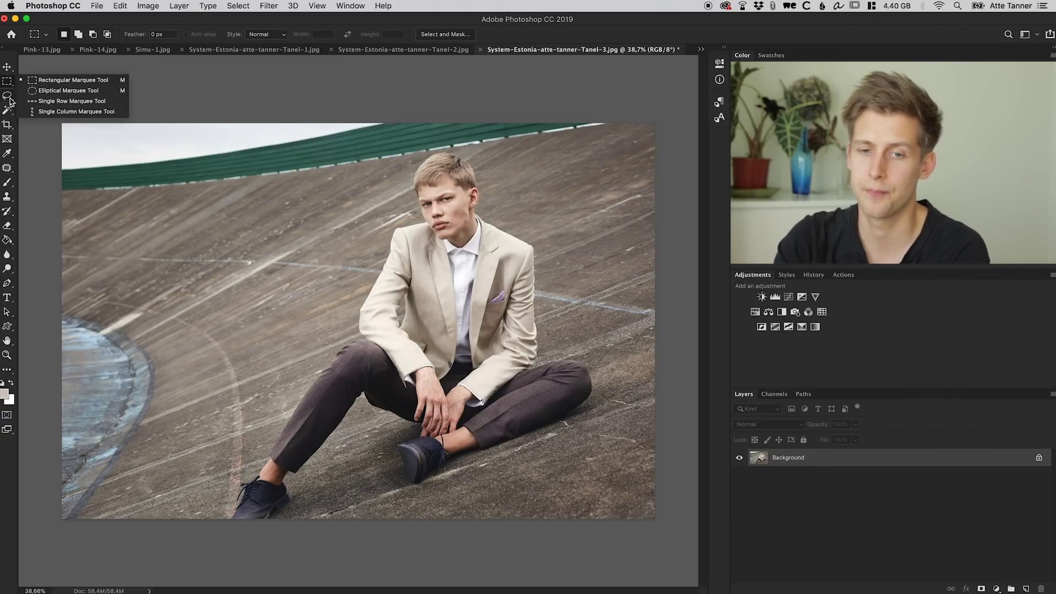
{"action": "left_click", "coordinate": [10, 101]}
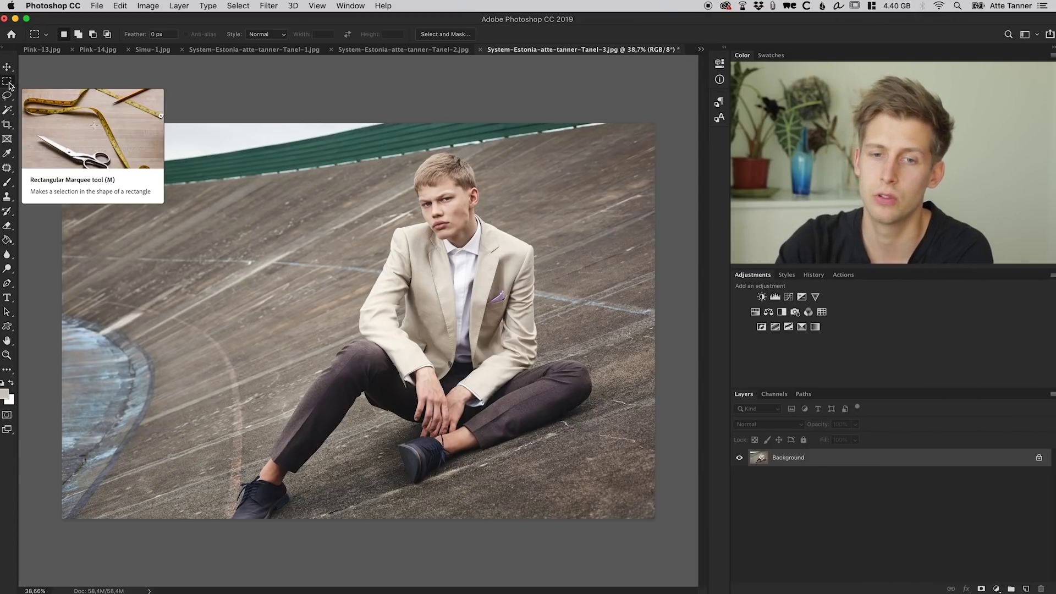
{"action": "mouse_move", "coordinate": [119, 210]}
{"action": "left_mouse_down"}
{"action": "mouse_move", "coordinate": [390, 419]}
{"action": "mouse_move", "coordinate": [338, 386]}
{"action": "left_mouse_up"}
{"action": "left_click", "coordinate": [21, 96]}
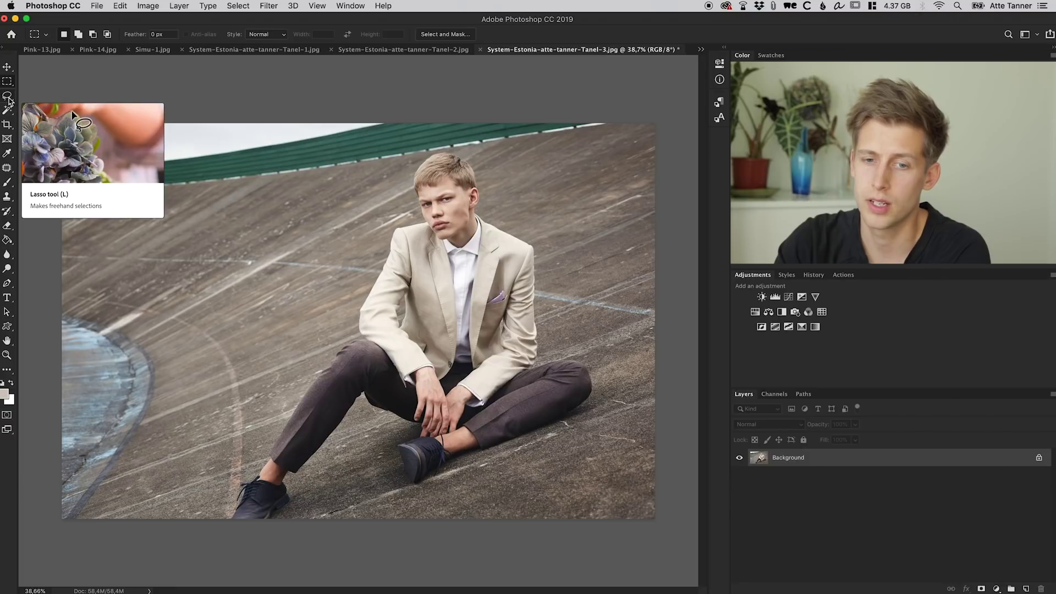
Trace a freehand Lasso selection on the concrete
{"action": "left_click", "coordinate": [8, 98]}
{"action": "mouse_move", "coordinate": [201, 224]}
{"action": "left_mouse_down"}
{"action": "mouse_move", "coordinate": [131, 330]}
{"action": "mouse_move", "coordinate": [241, 380]}
{"action": "mouse_move", "coordinate": [231, 268]}
{"action": "left_mouse_up"}
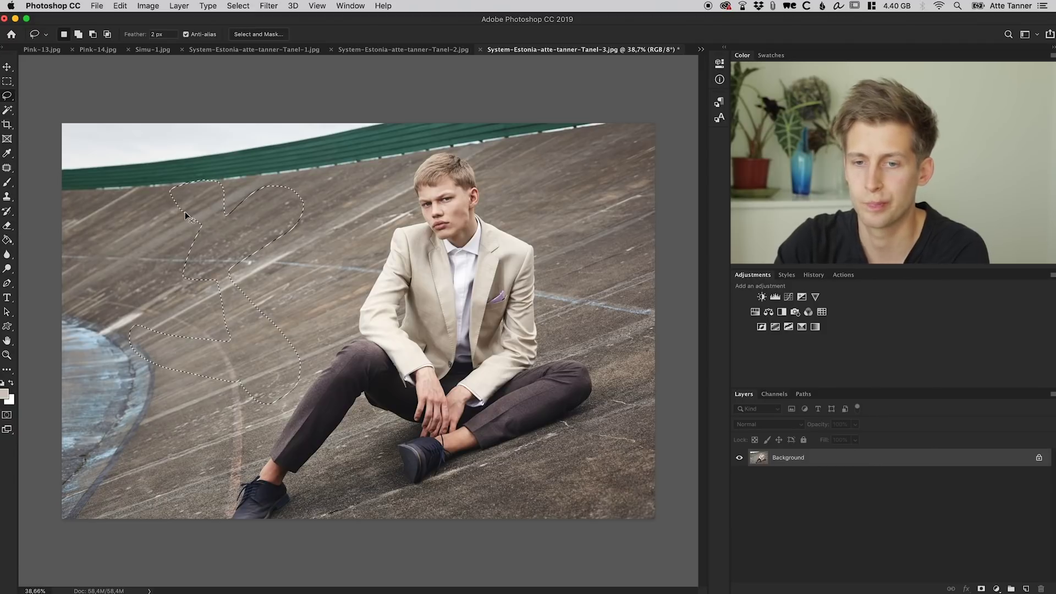
{"action": "left_click_drag", "start_coordinate": [7, 110], "coordinate": [59, 117]}
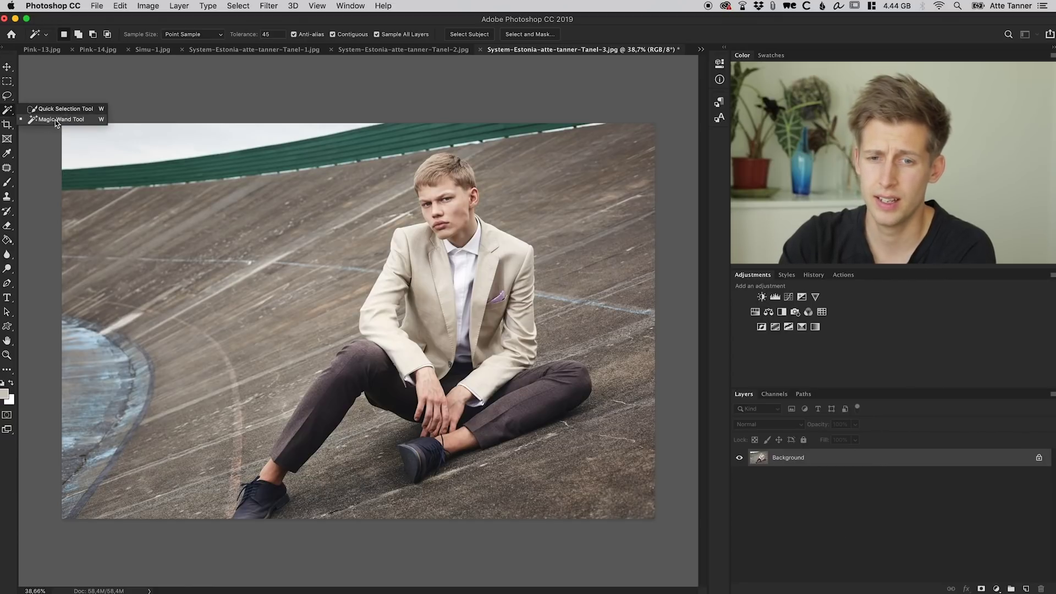
{"action": "left_click", "coordinate": [56, 121]}
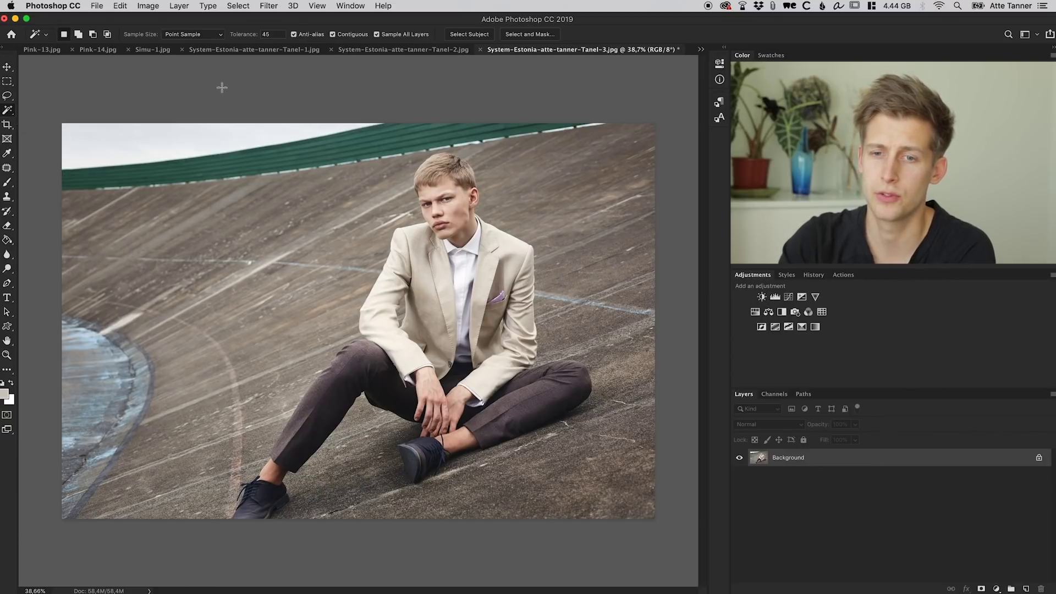
{"action": "left_click", "coordinate": [157, 139]}
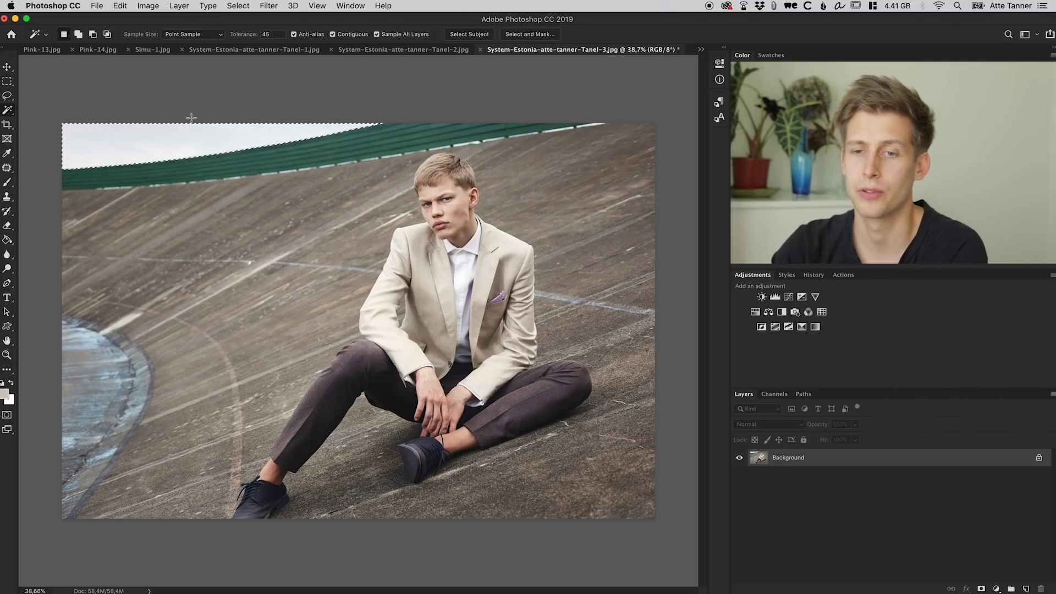
{"action": "key", "text": "ctrl+d"}
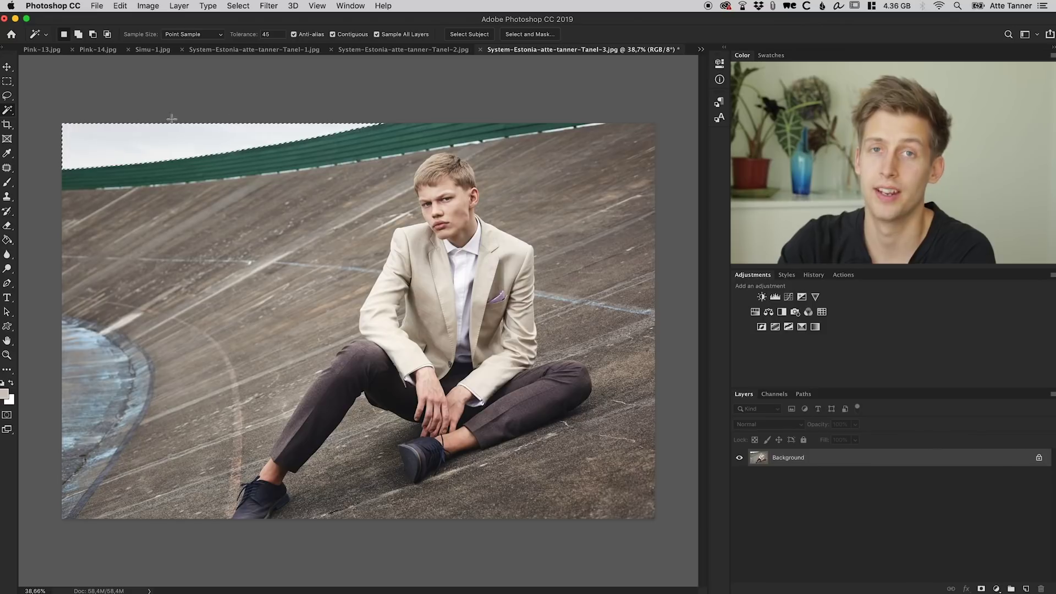
{"action": "left_click", "coordinate": [330, 150]}
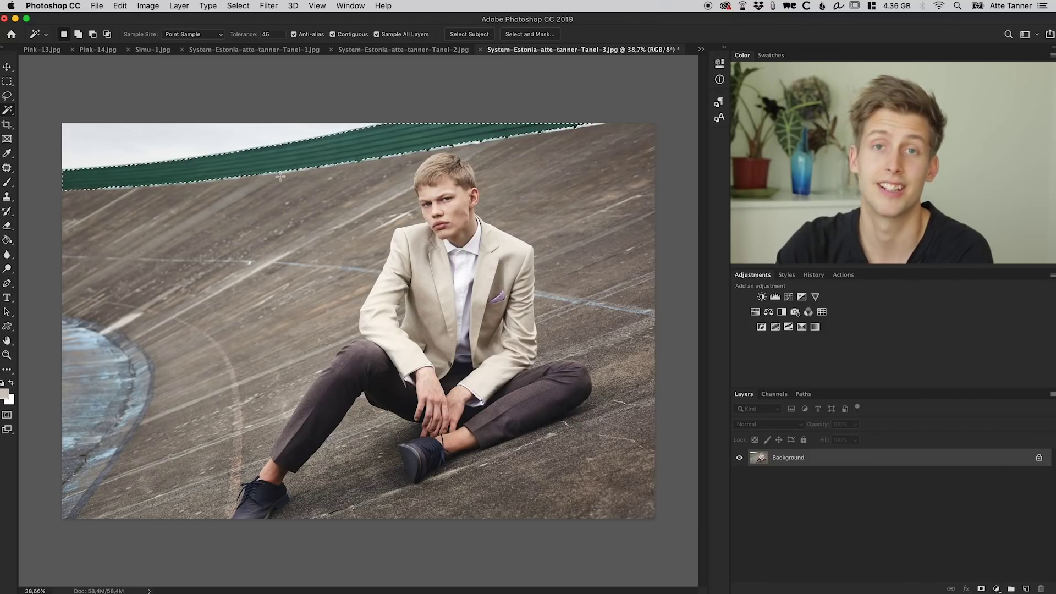
{"action": "key", "text": "super+d"}
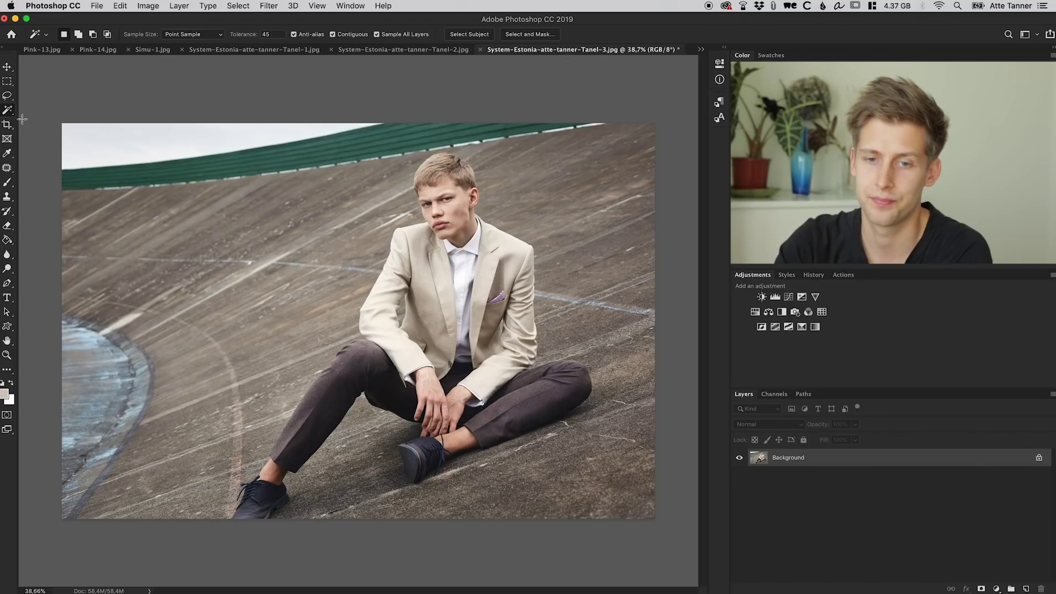
{"action": "right_click", "coordinate": [11, 113]}
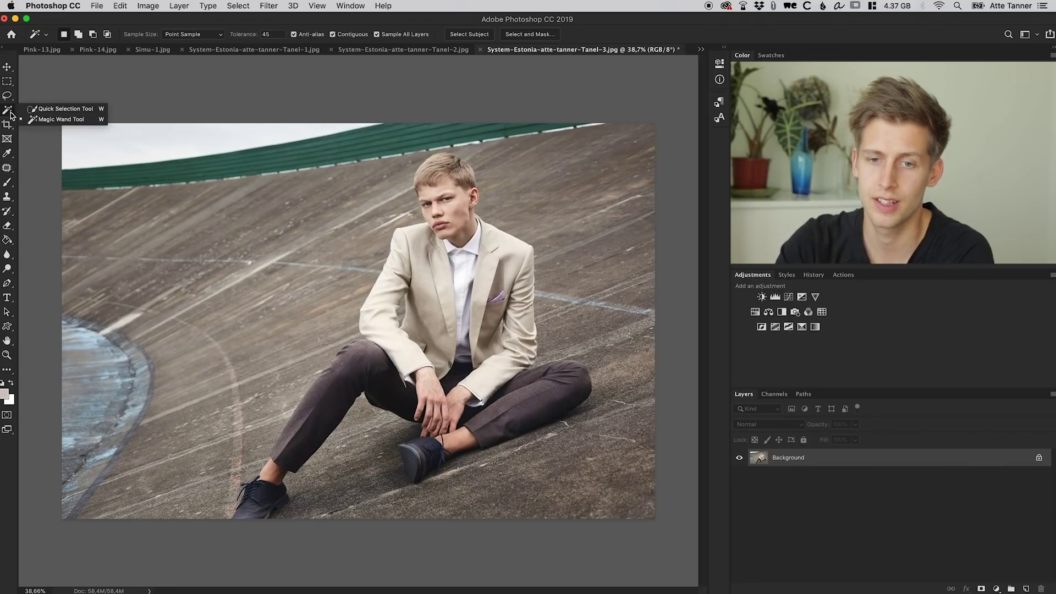
{"action": "left_click", "coordinate": [58, 111]}
{"action": "key", "text": "bracketright"}
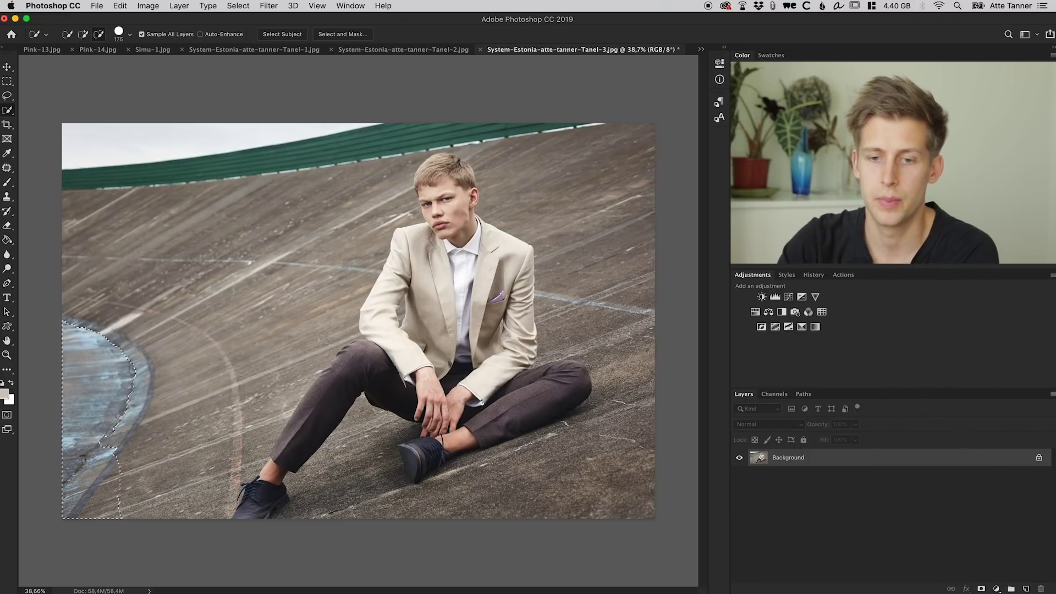
{"action": "left_click_drag", "start_coordinate": [165, 467], "coordinate": [203, 418]}
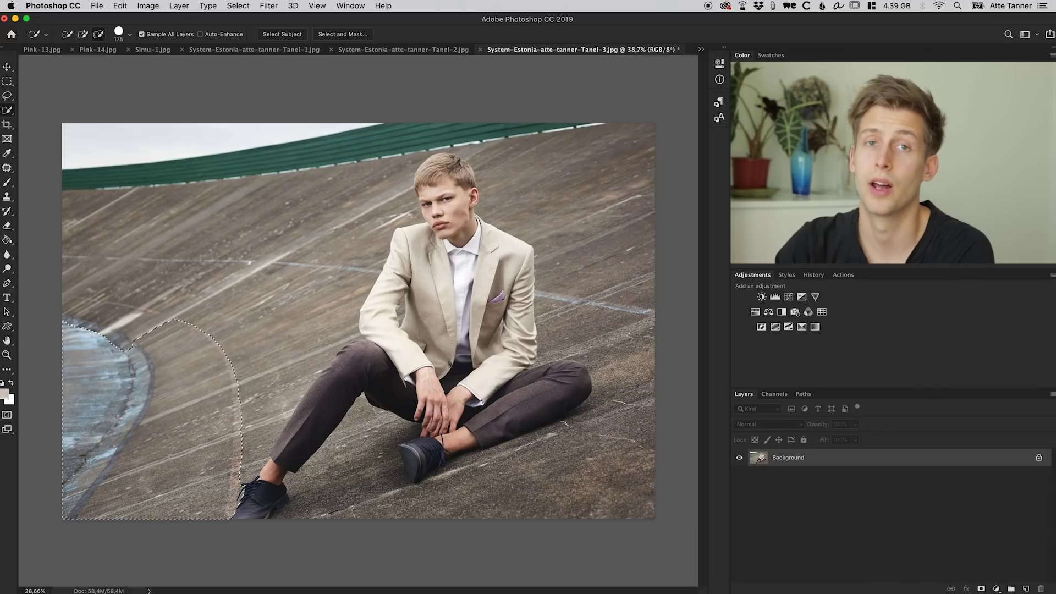
{"action": "key", "text": "m"}
{"action": "left_click", "coordinate": [117, 177]}
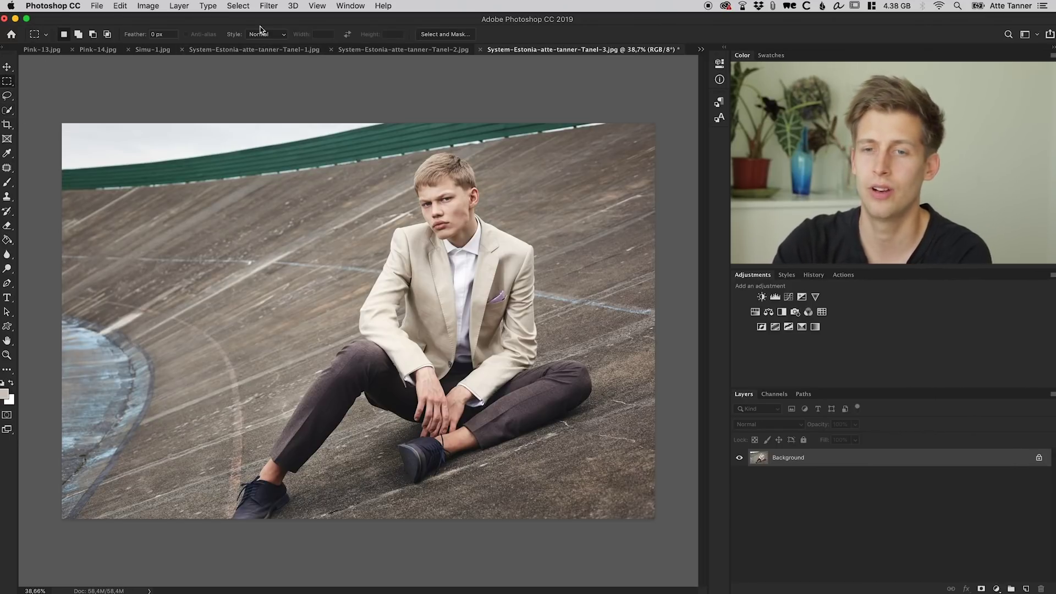
{"action": "left_click", "coordinate": [239, 6]}
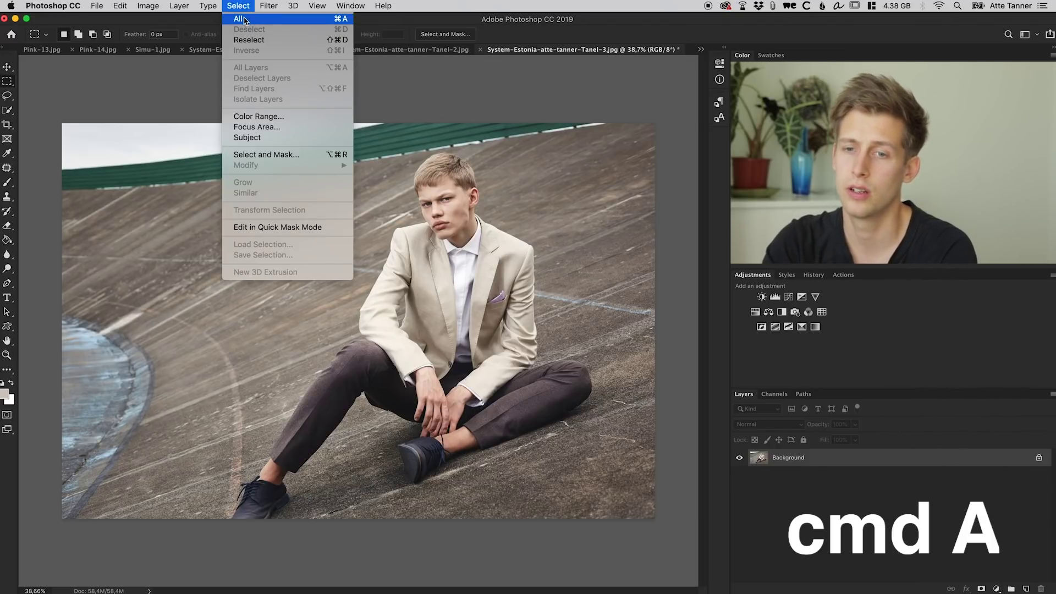
{"action": "left_click", "coordinate": [343, 21]}
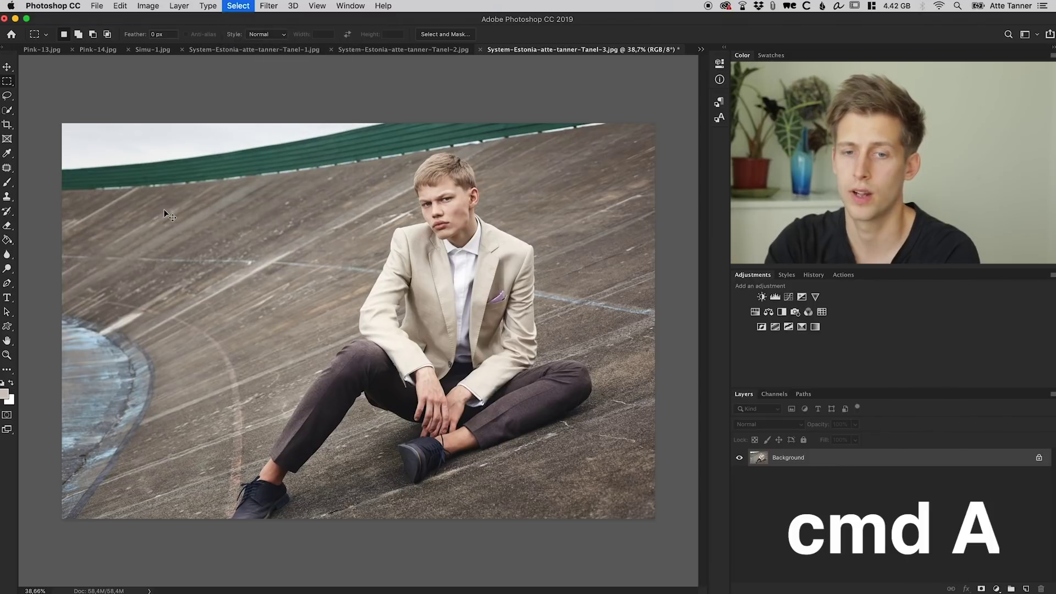
{"action": "left_click", "coordinate": [323, 158]}
{"action": "left_click", "coordinate": [238, 5]}
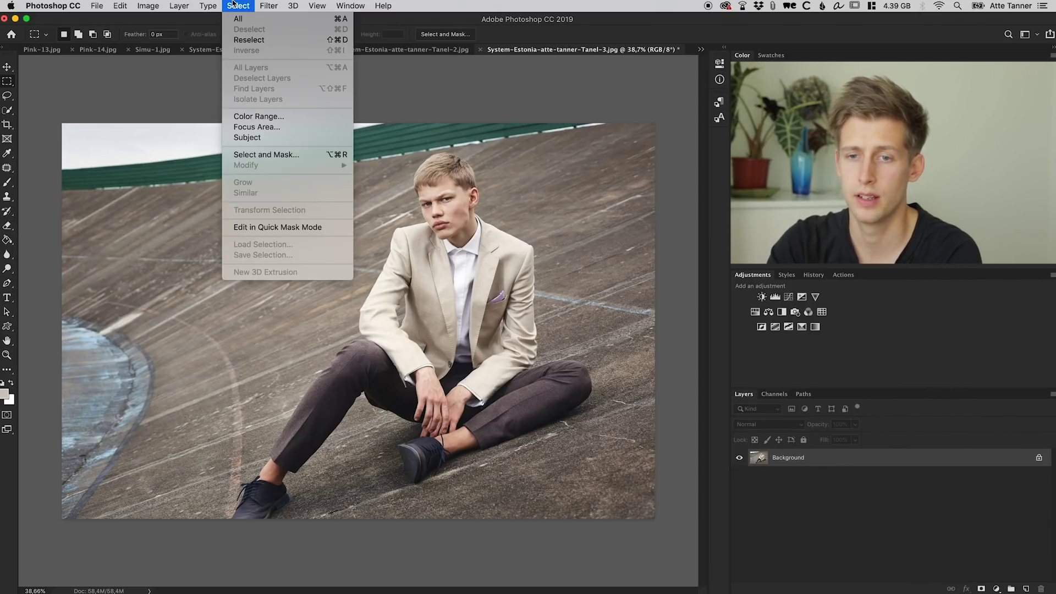
{"action": "left_click", "coordinate": [157, 171]}
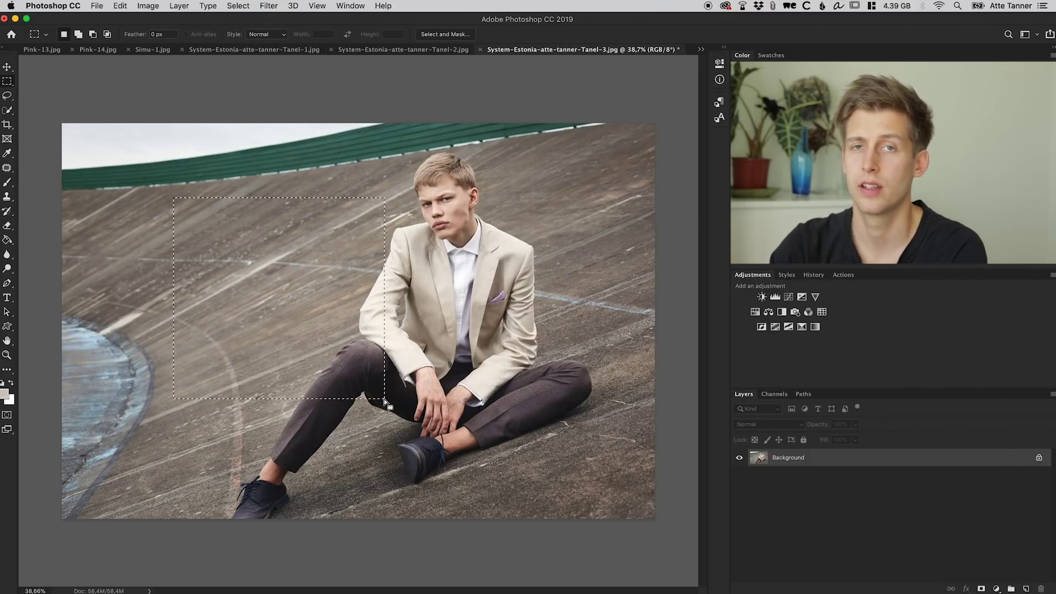
{"action": "left_click", "coordinate": [238, 6]}
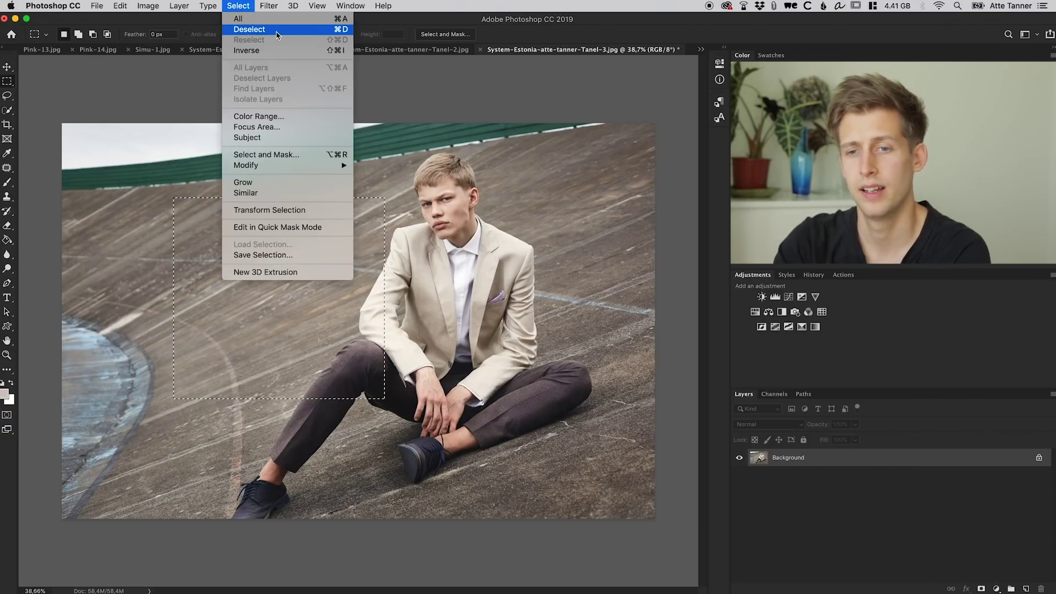
{"action": "left_click", "coordinate": [162, 149]}
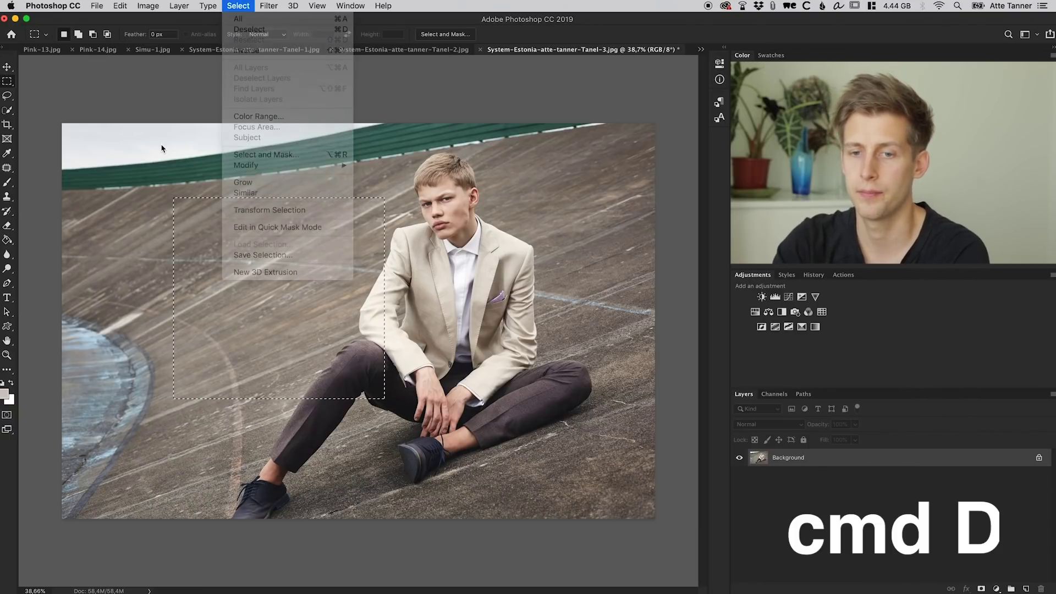
{"action": "left_click", "coordinate": [249, 6]}
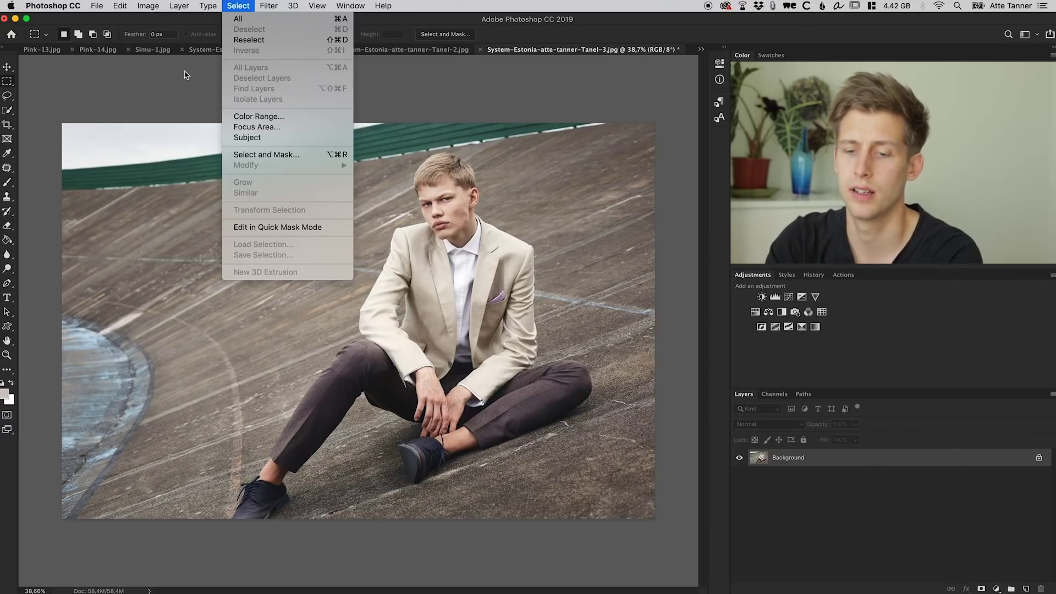
{"action": "left_click", "coordinate": [5, 85]}
{"action": "left_click_drag", "start_coordinate": [192, 255], "coordinate": [366, 422]}
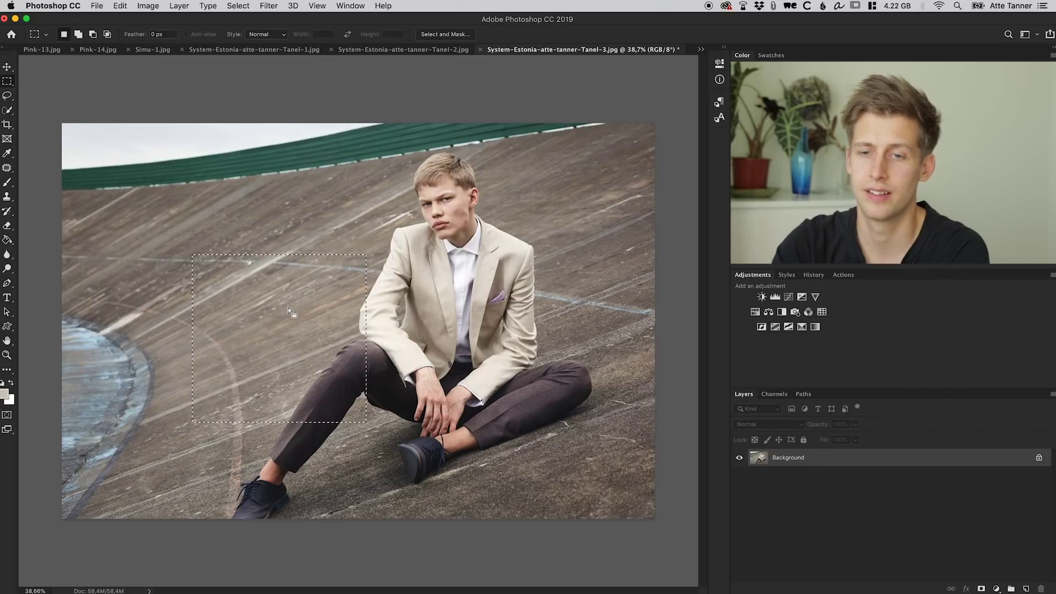
{"action": "left_click", "coordinate": [268, 5]}
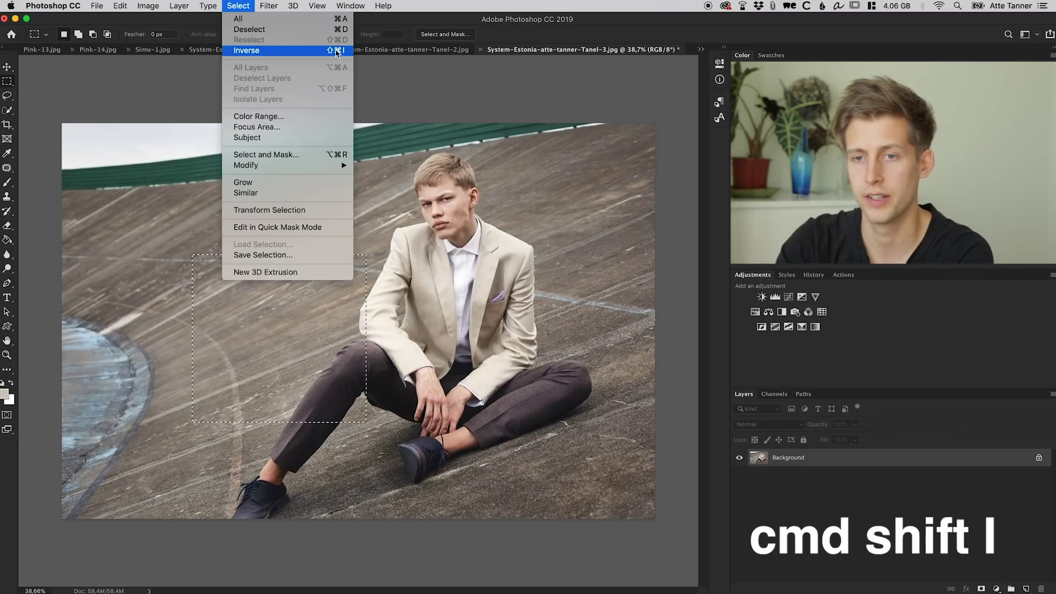
{"action": "left_click", "coordinate": [258, 51]}
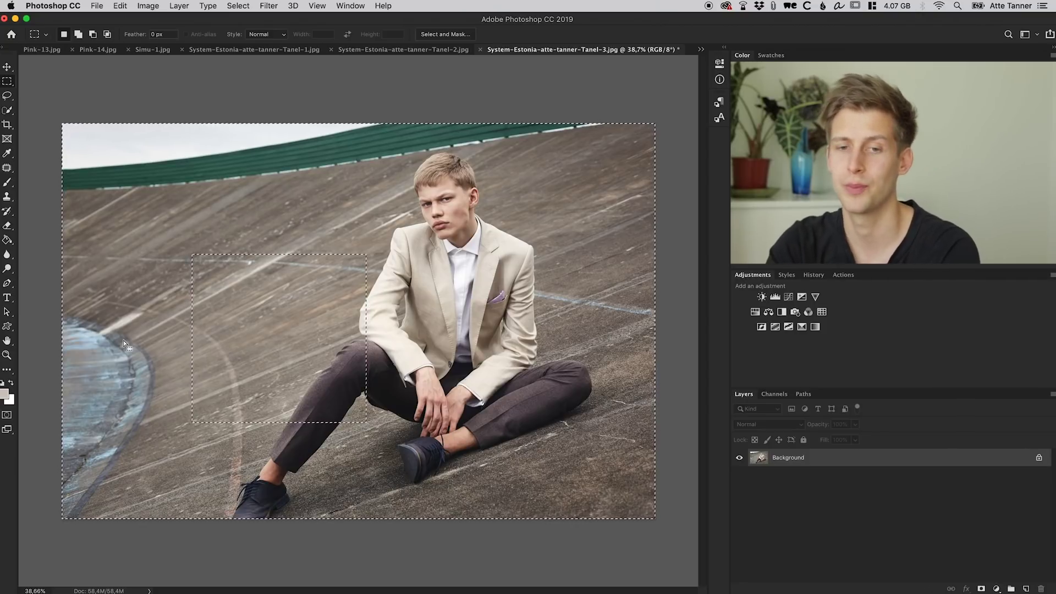
{"action": "key", "text": "ctrl+d"}
{"action": "key", "text": "l"}
{"action": "left_click", "coordinate": [9, 83]}
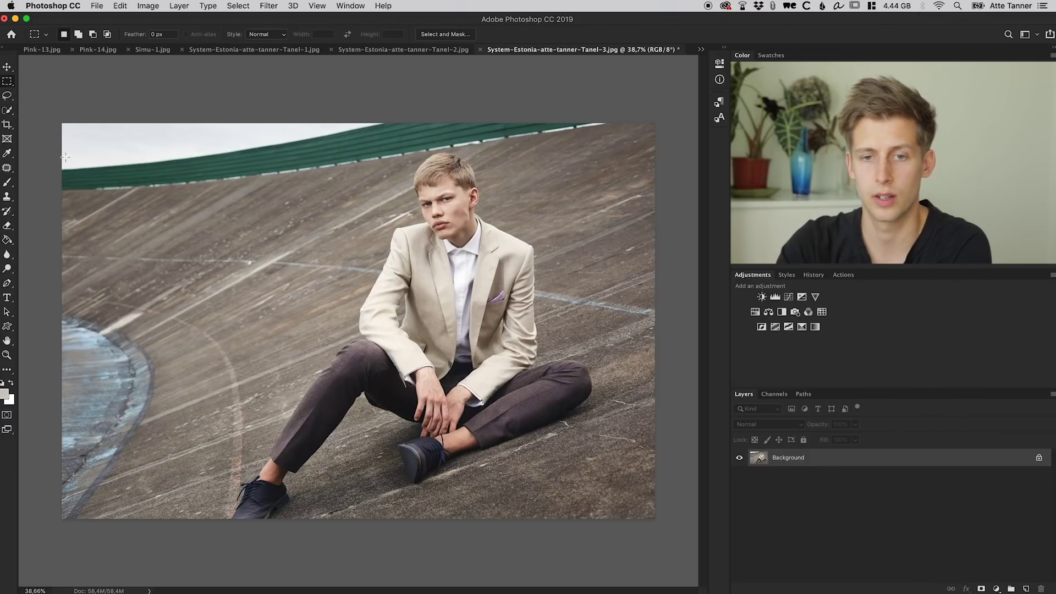
{"action": "left_click_drag", "start_coordinate": [179, 209], "coordinate": [458, 353]}
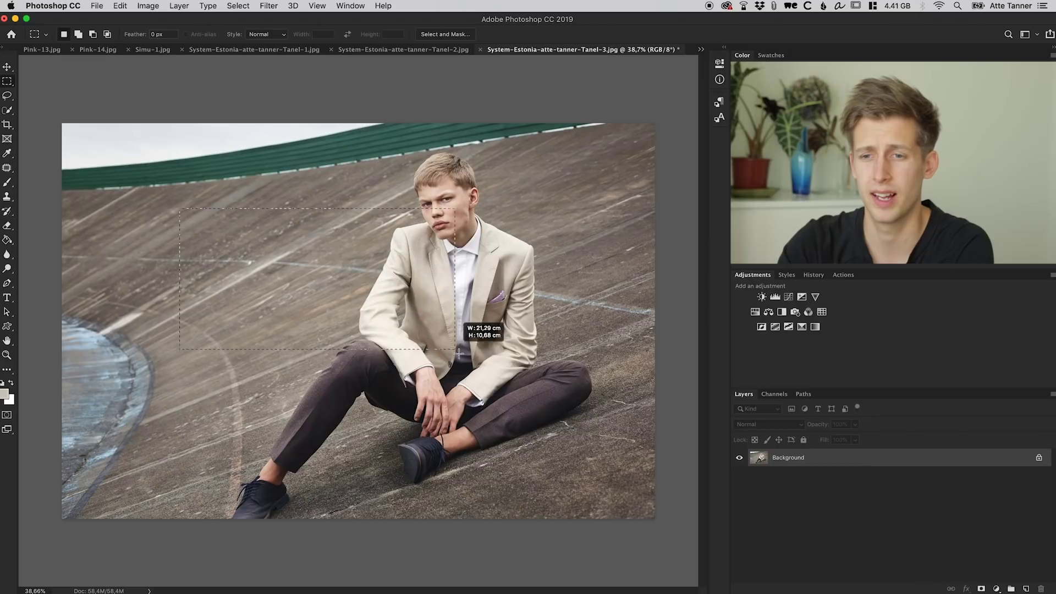
{"action": "left_click", "coordinate": [441, 38]}
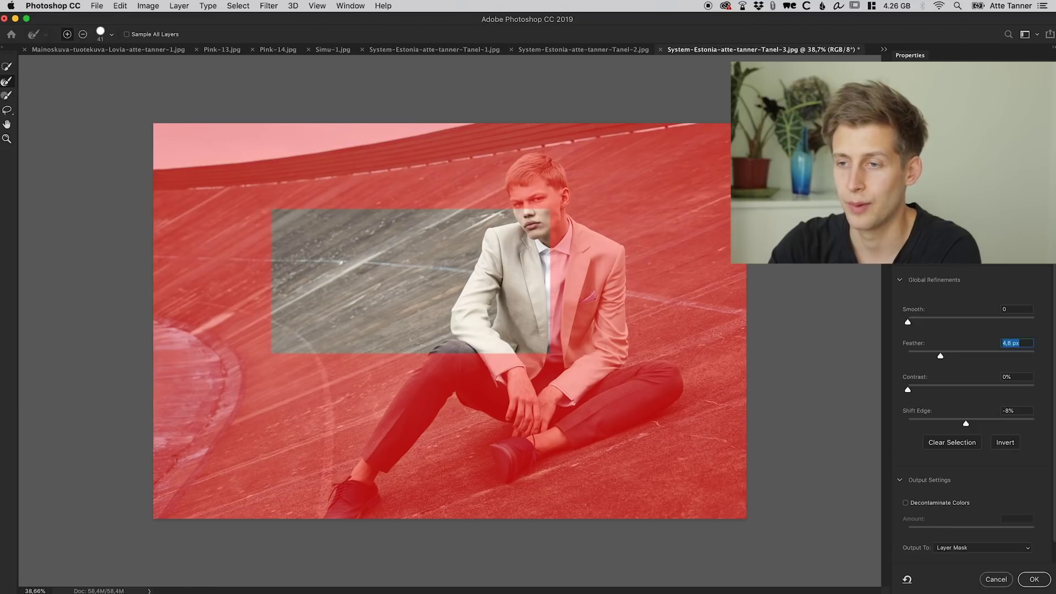
{"action": "left_click", "coordinate": [997, 579]}
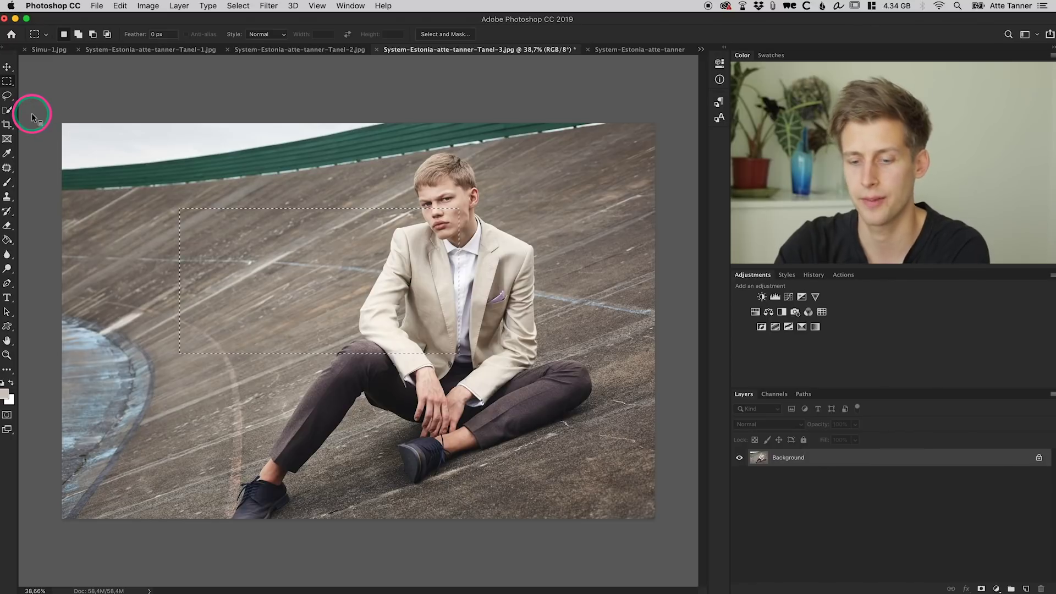
{"action": "key", "text": "ctrl+d"}
{"action": "key", "text": "w"}
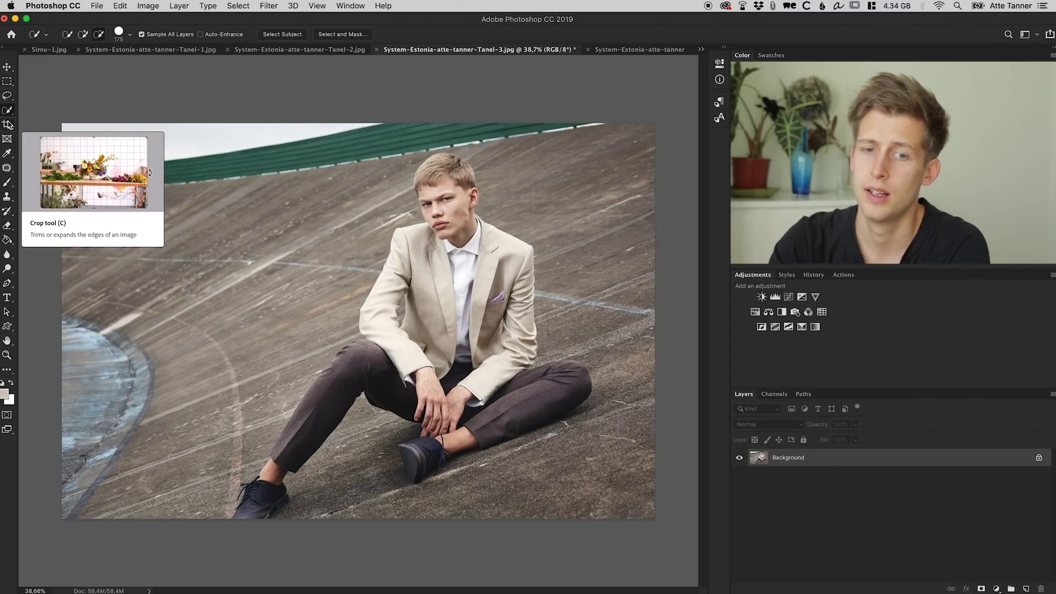
Try a 1:1 square crop on the track photo, then cancel it and clear the ratio
{"action": "key", "text": "c"}
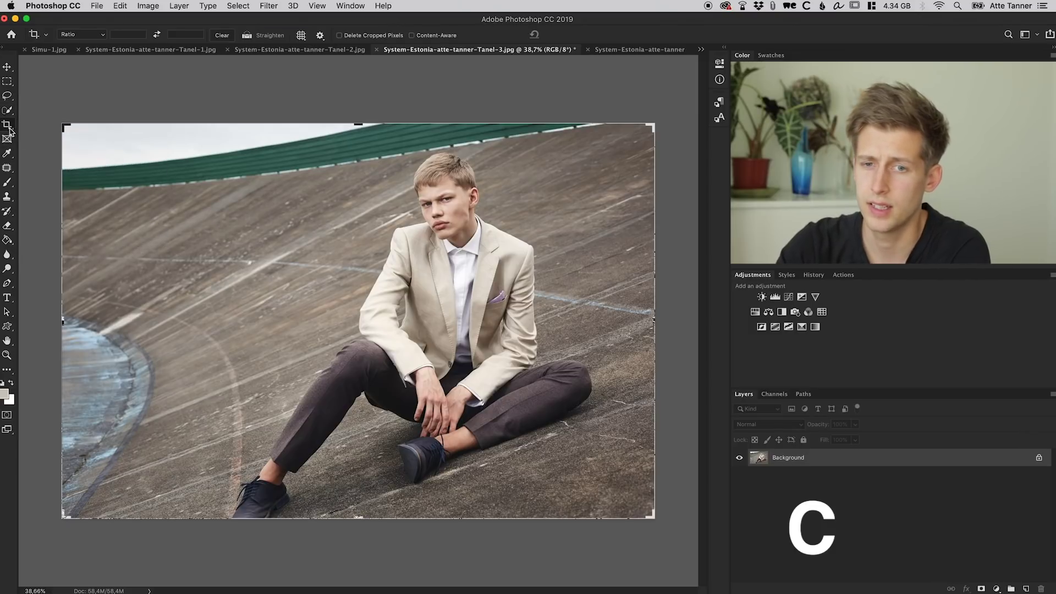
{"action": "left_click", "coordinate": [88, 35]}
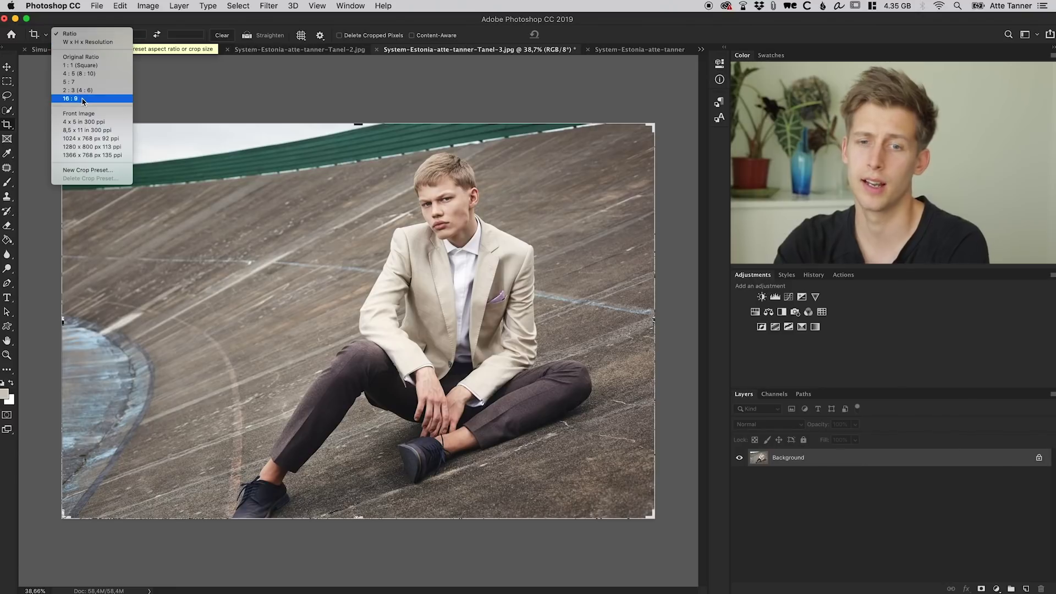
{"action": "left_click", "coordinate": [80, 65]}
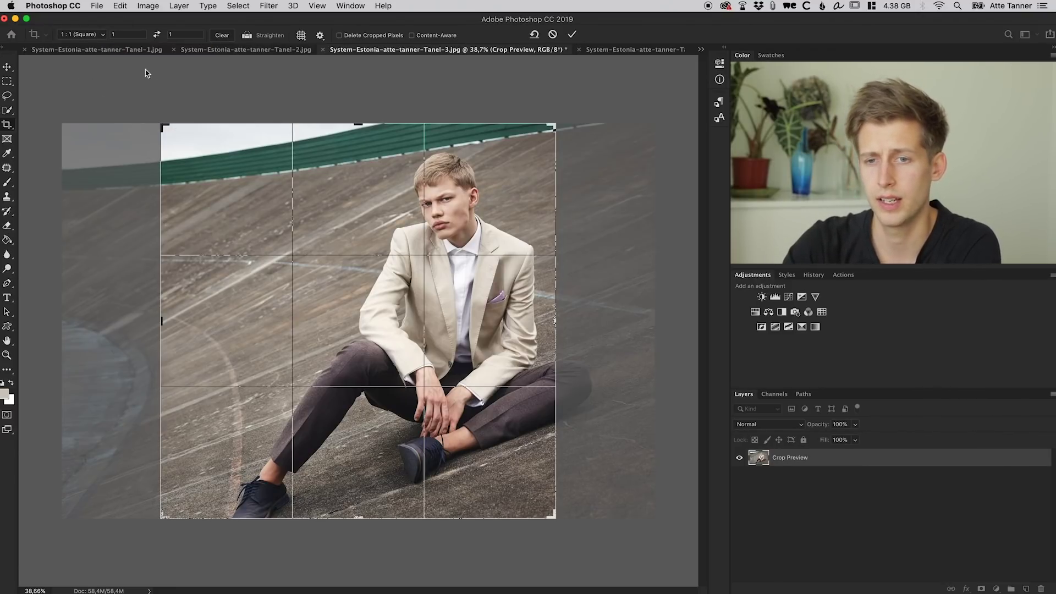
{"action": "left_click_drag", "start_coordinate": [164, 128], "coordinate": [156, 136]}
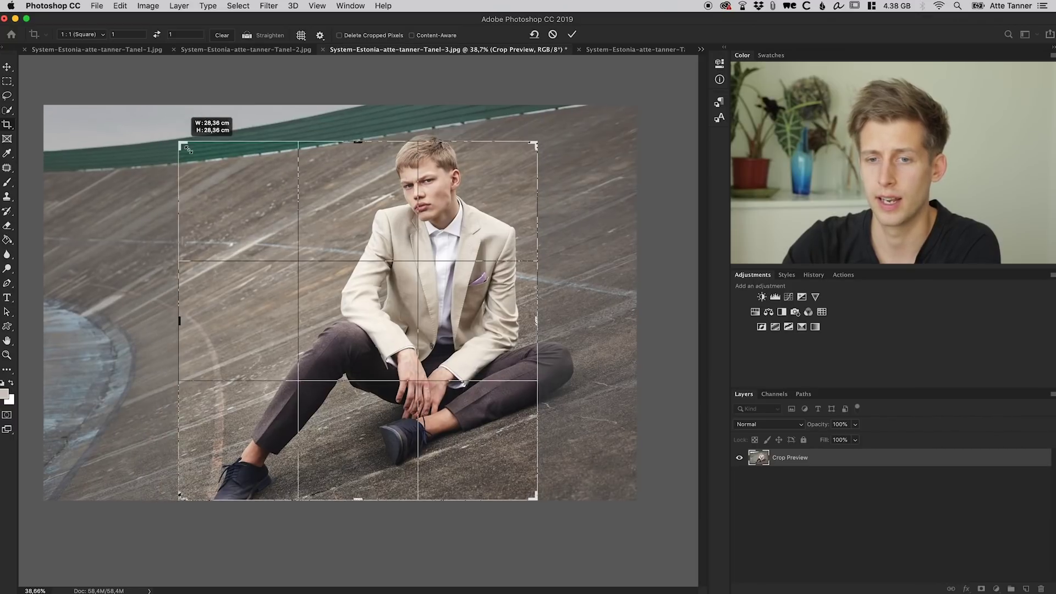
{"action": "left_click_drag", "start_coordinate": [299, 172], "coordinate": [265, 187]}
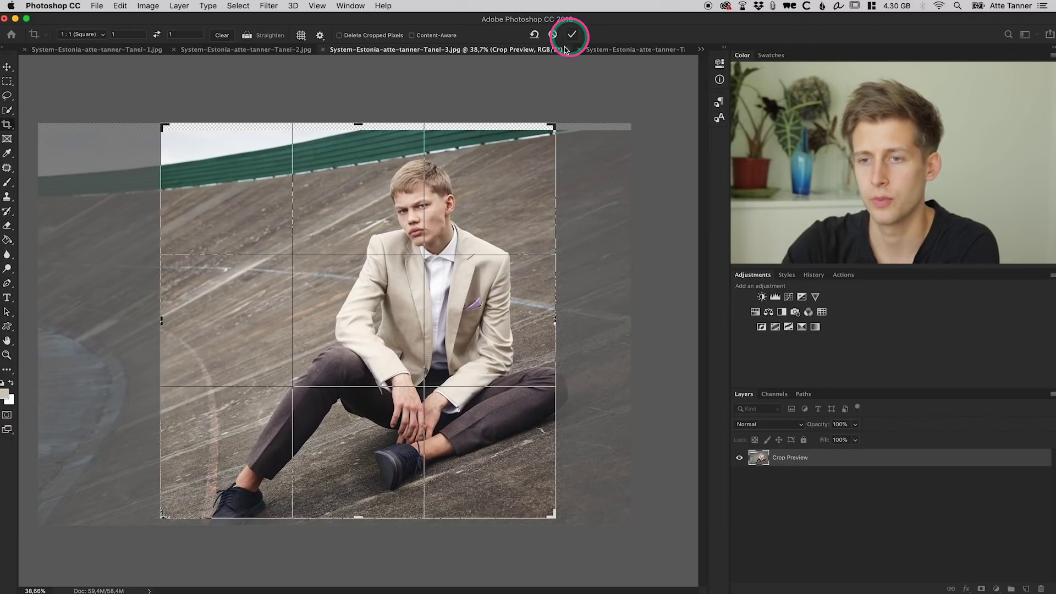
{"action": "left_click", "coordinate": [552, 36]}
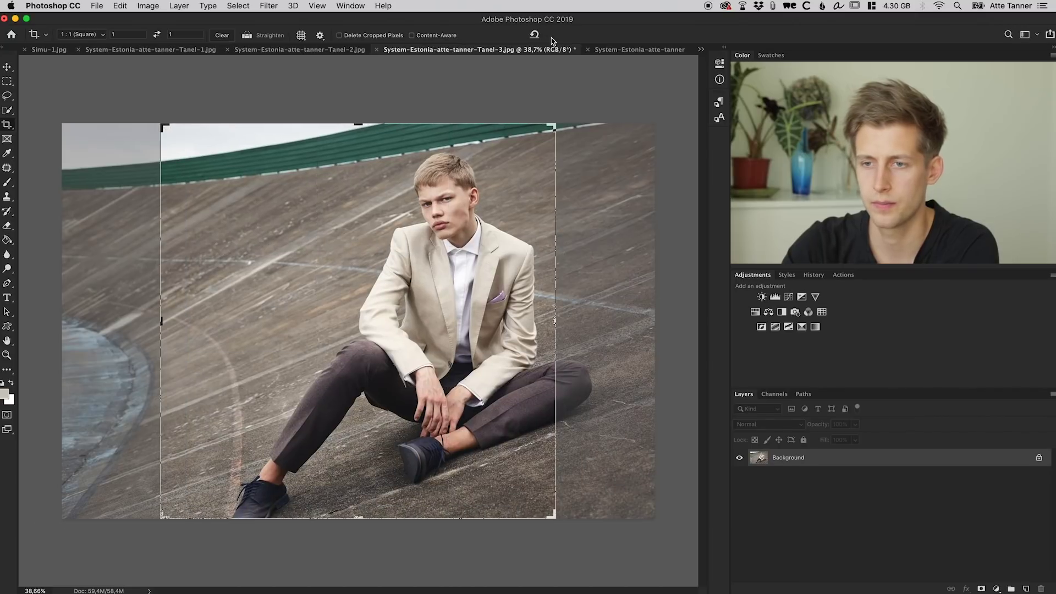
{"action": "left_click", "coordinate": [222, 35]}
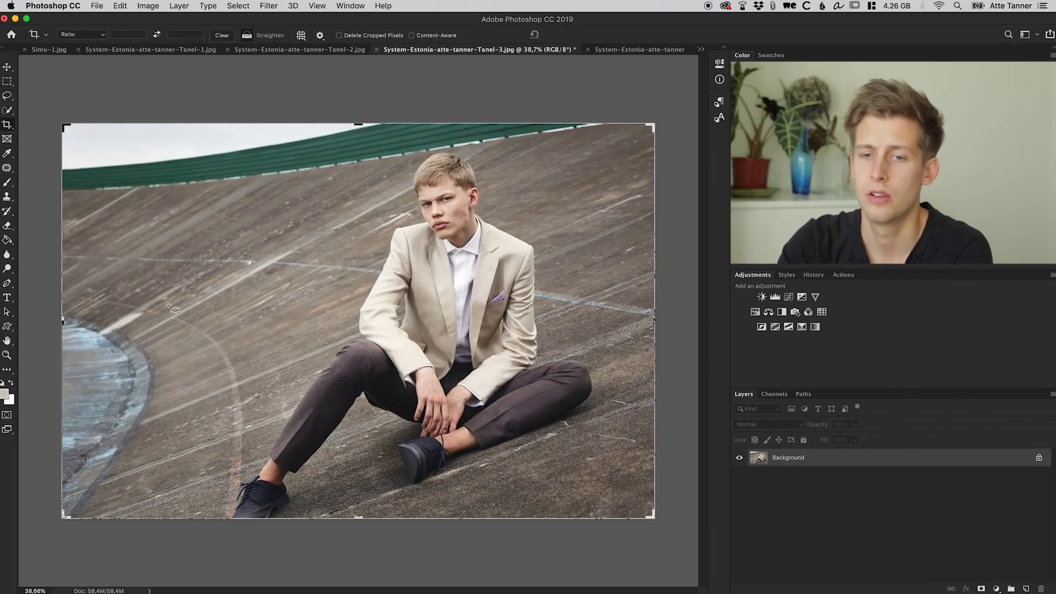
Draw a straightening line along the track seam to level the photo about 1.8°
{"action": "left_click_drag", "start_coordinate": [168, 305], "coordinate": [603, 292]}
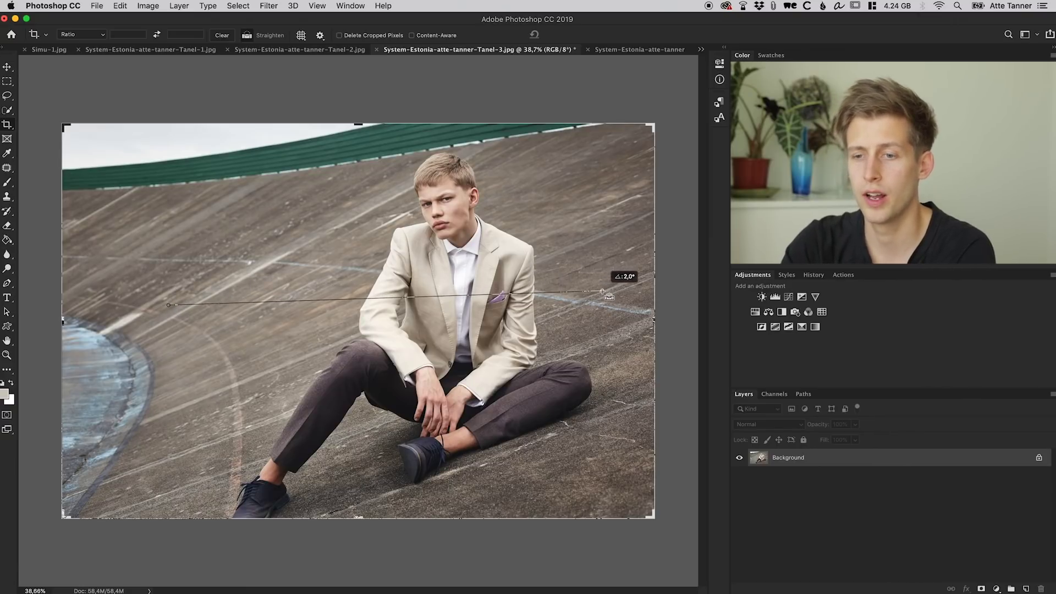
{"action": "left_click_drag", "start_coordinate": [604, 292], "coordinate": [603, 292]}
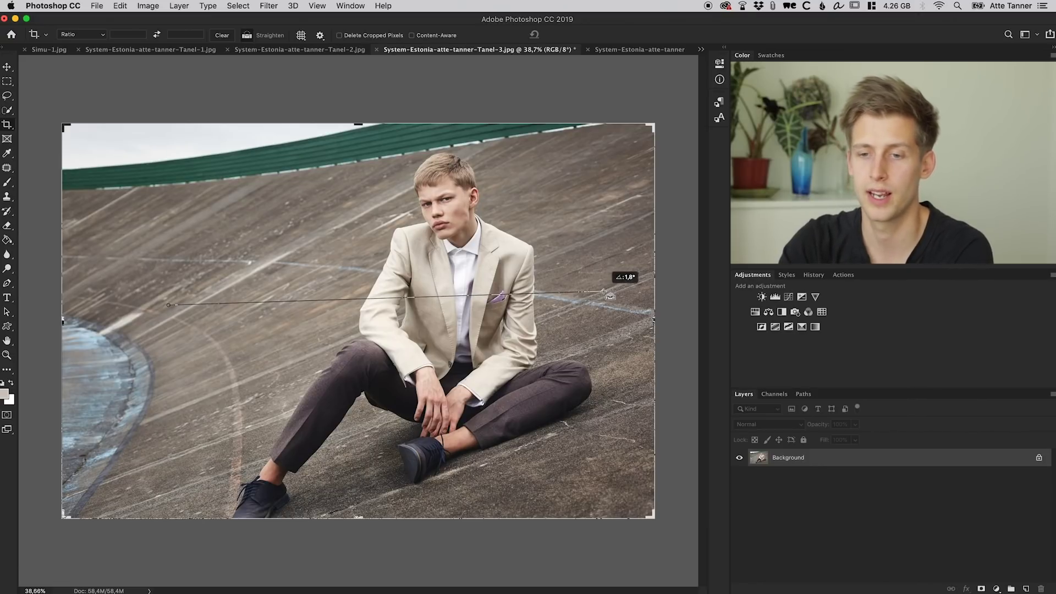
{"action": "left_click_drag", "start_coordinate": [604, 292], "coordinate": [604, 294]}
{"action": "key", "text": "i"}
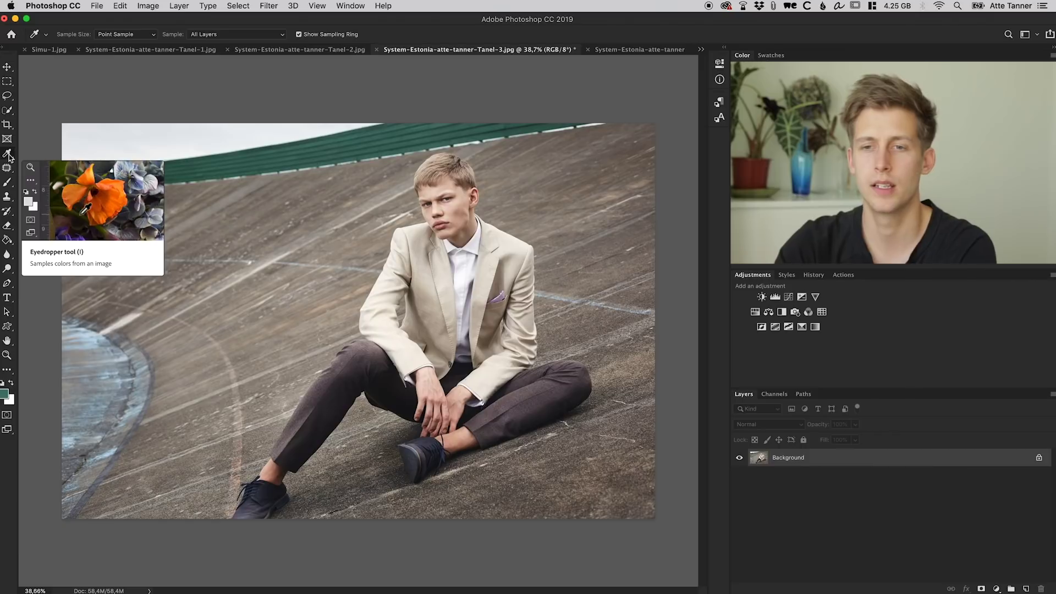
Show the Info panel for colour readouts and take the Brush with red foreground
{"action": "left_click", "coordinate": [325, 5]}
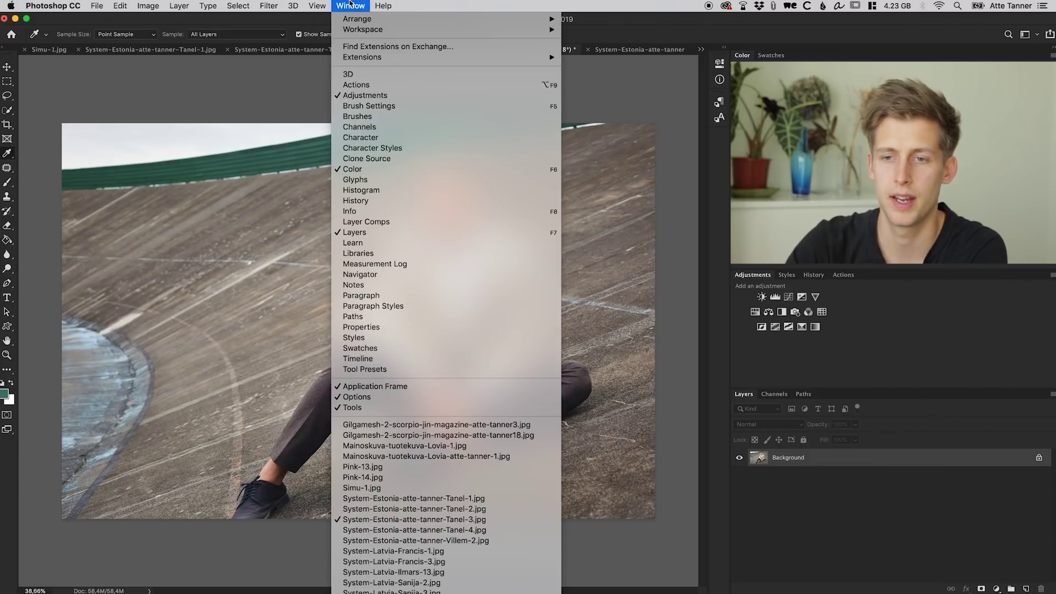
{"action": "left_click", "coordinate": [393, 216]}
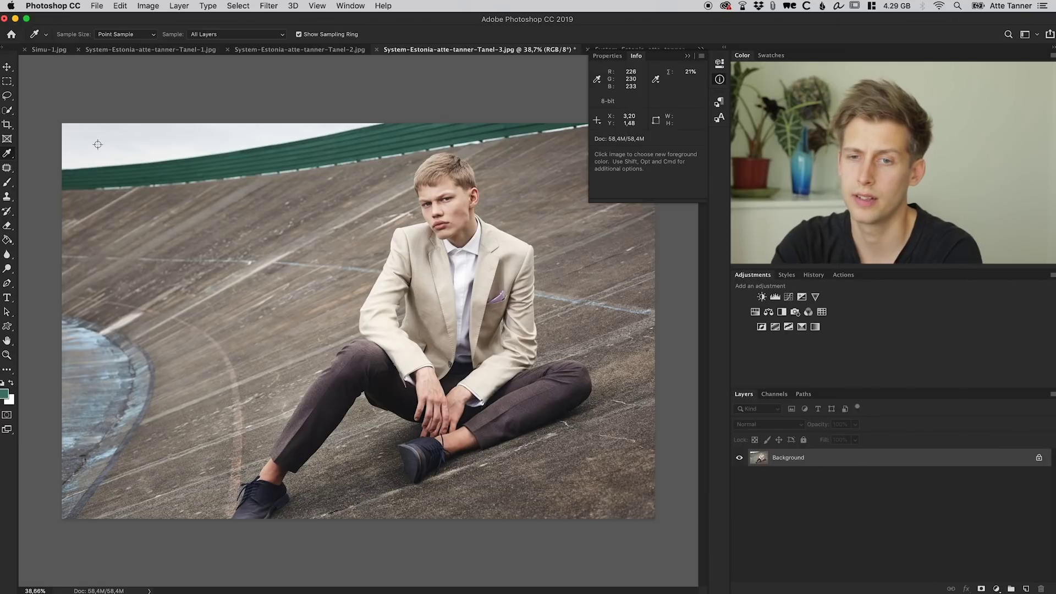
{"action": "key", "text": "b"}
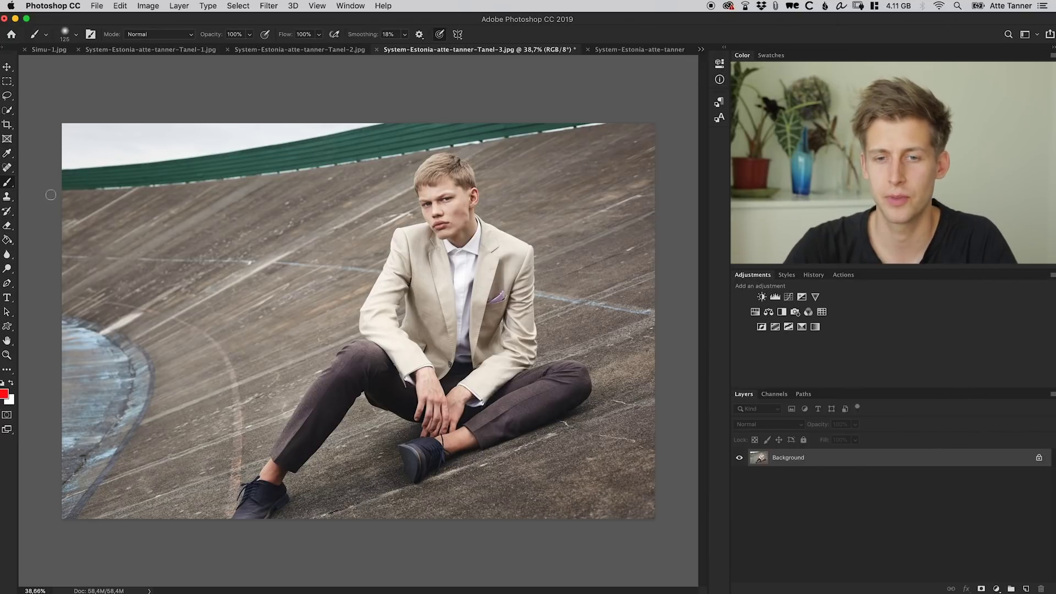
{"action": "key", "text": "b"}
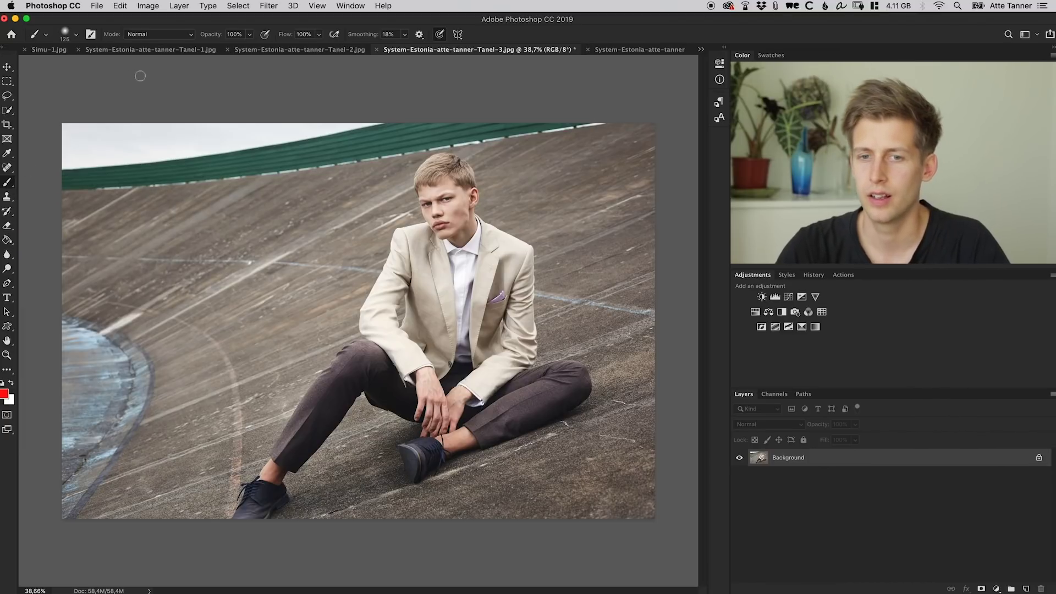
{"action": "left_click", "coordinate": [77, 36]}
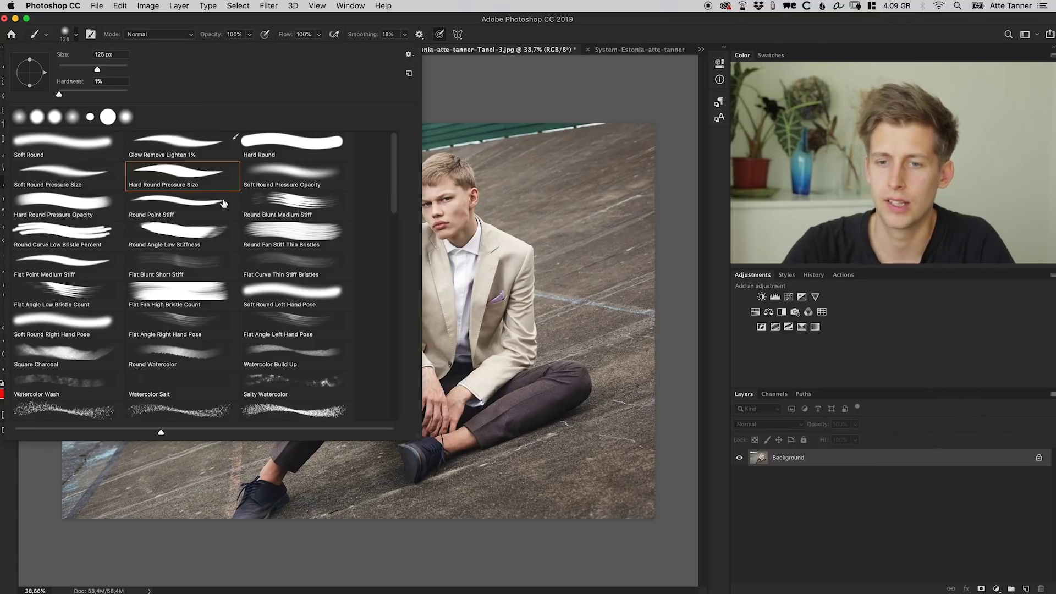
{"action": "scroll", "coordinate": [209, 265], "scroll_direction": "down", "scroll_amount": 5}
{"action": "scroll", "coordinate": [210, 265], "scroll_direction": "down", "scroll_amount": 5}
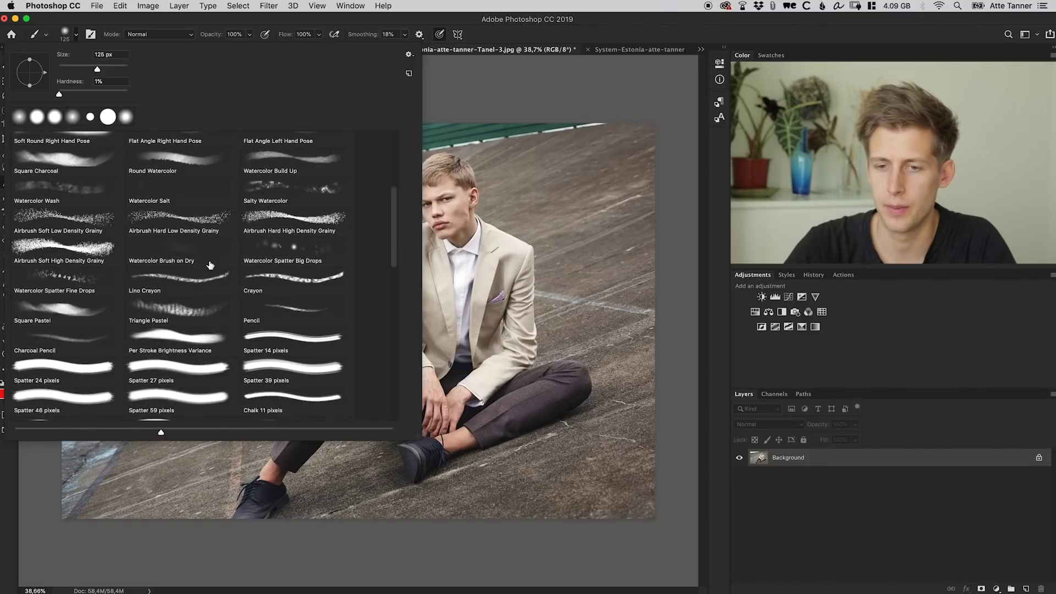
{"action": "scroll", "coordinate": [210, 266], "scroll_direction": "up", "scroll_amount": 10}
{"action": "left_click", "coordinate": [493, 140]}
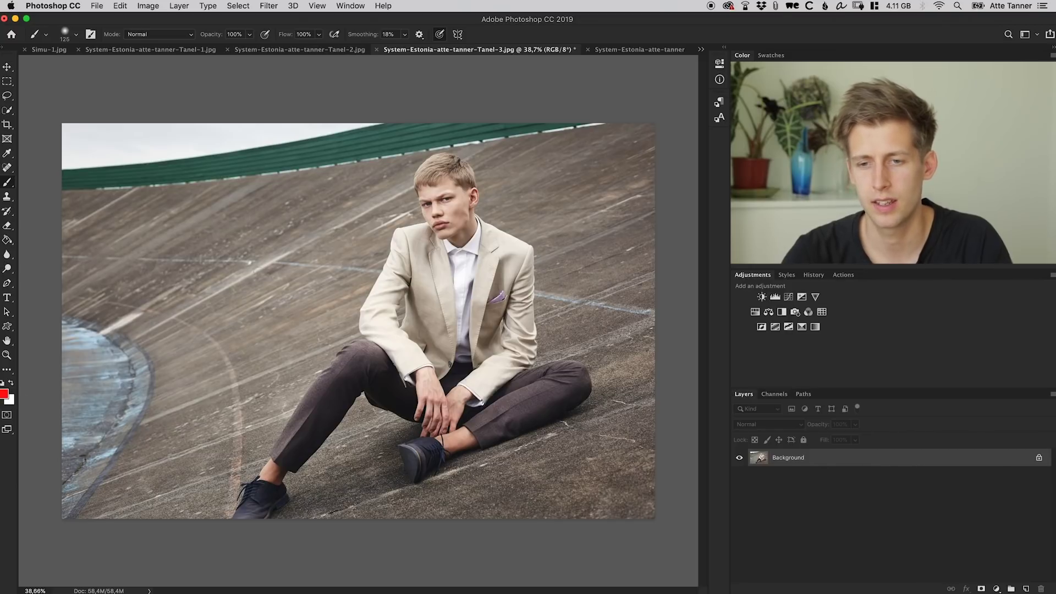
{"action": "left_click_drag", "start_coordinate": [186, 300], "coordinate": [195, 193]}
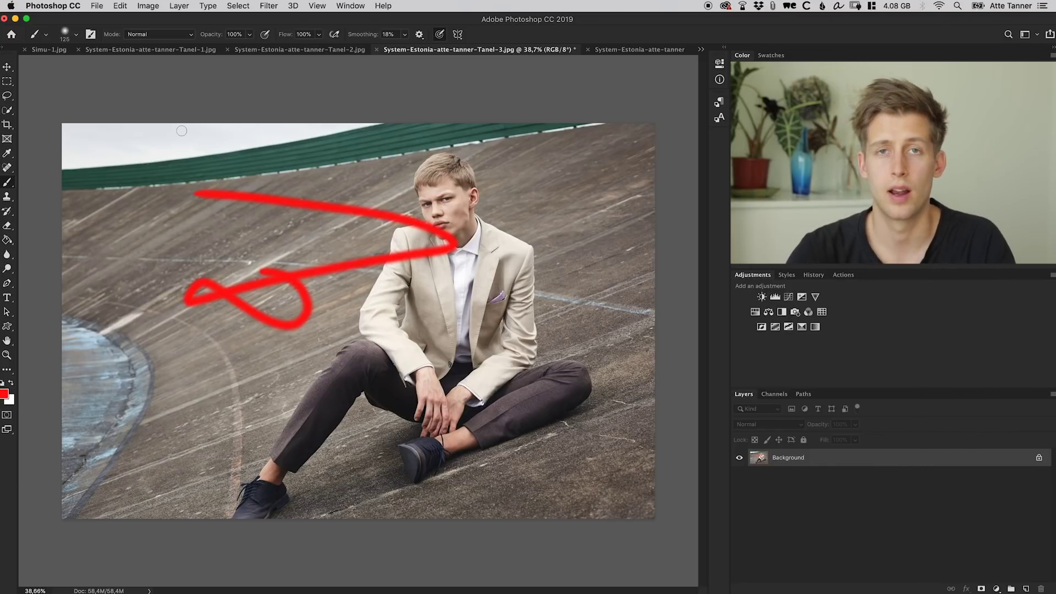
{"action": "key", "text": "ctrl+z"}
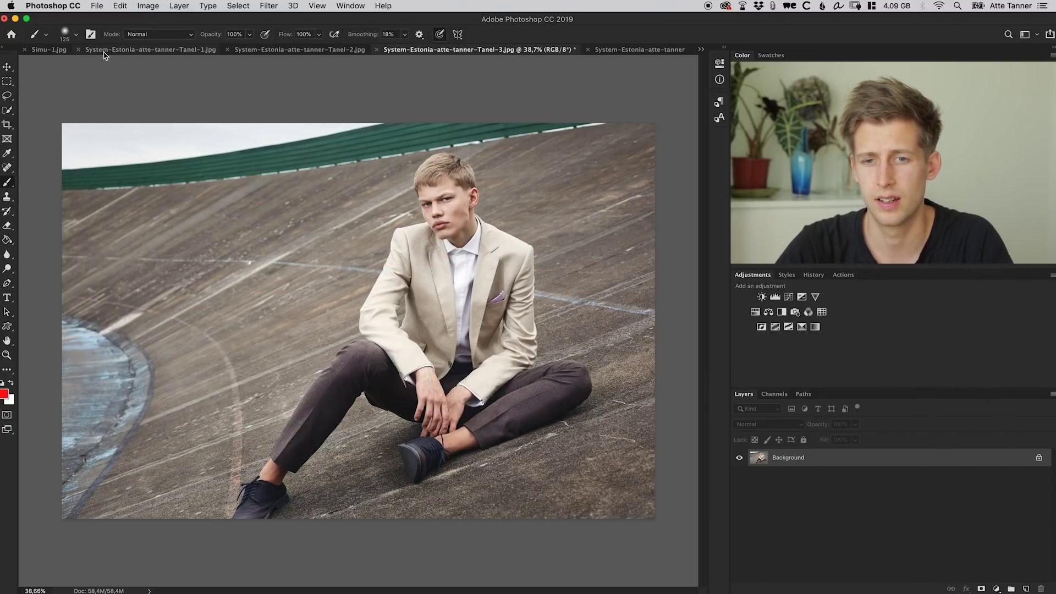
Set a 400 px brush at 100% hardness and paint a hard-edged red stroke on the track
{"action": "left_click", "coordinate": [77, 37]}
{"action": "left_click_drag", "start_coordinate": [98, 71], "coordinate": [98, 72]}
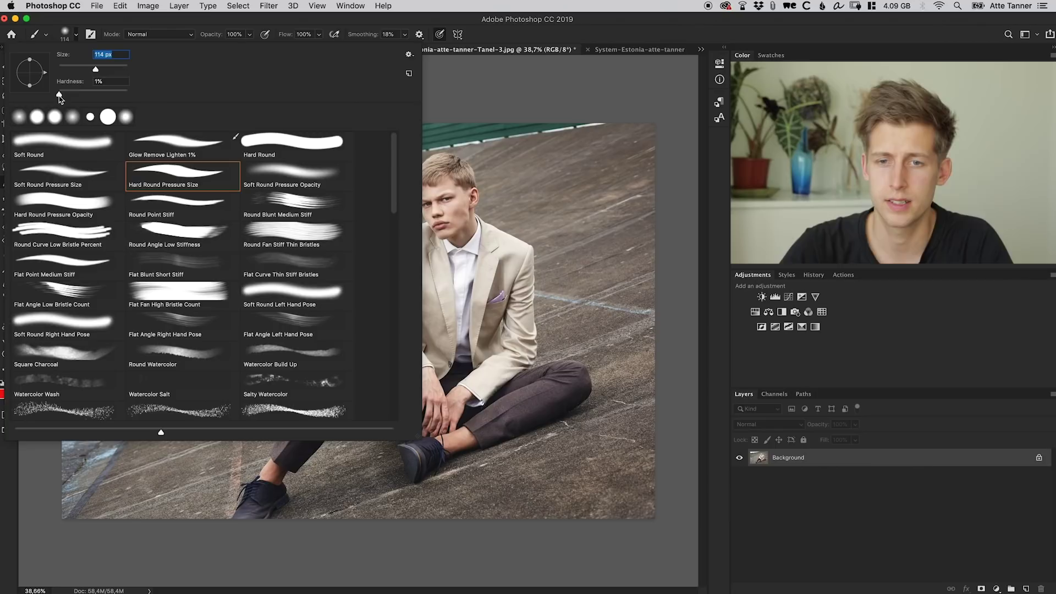
{"action": "left_click_drag", "start_coordinate": [59, 97], "coordinate": [58, 97]}
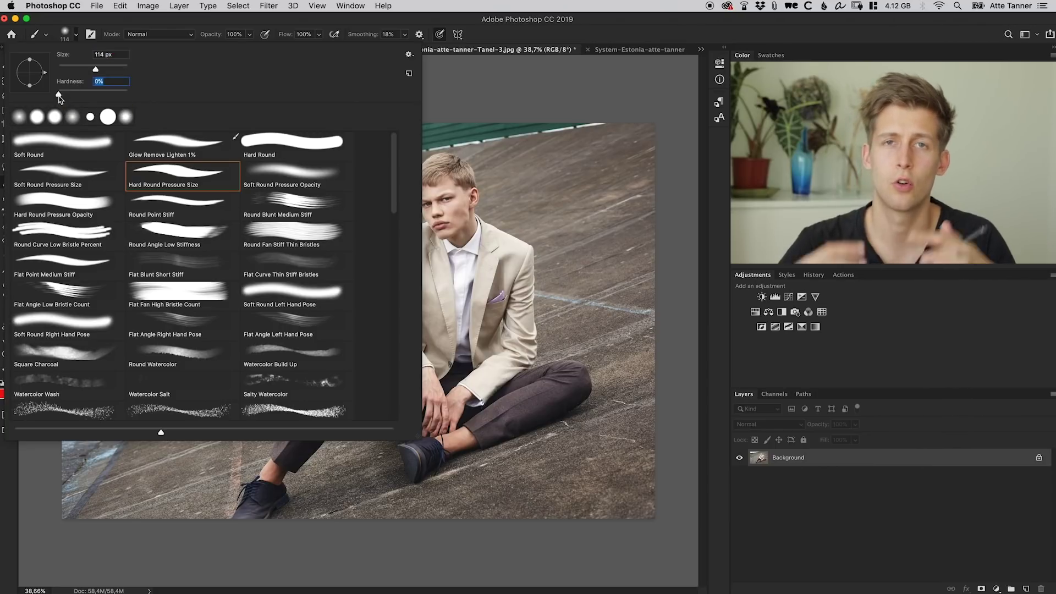
{"action": "left_click", "coordinate": [126, 95]}
{"action": "left_click", "coordinate": [462, 136]}
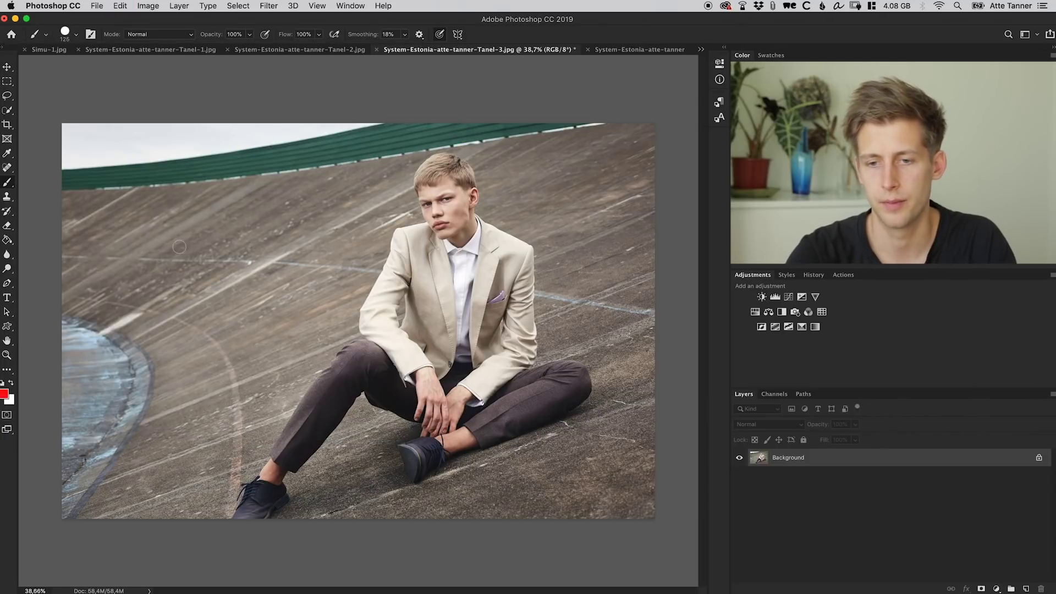
{"action": "left_click_drag", "start_coordinate": [160, 201], "coordinate": [227, 330]}
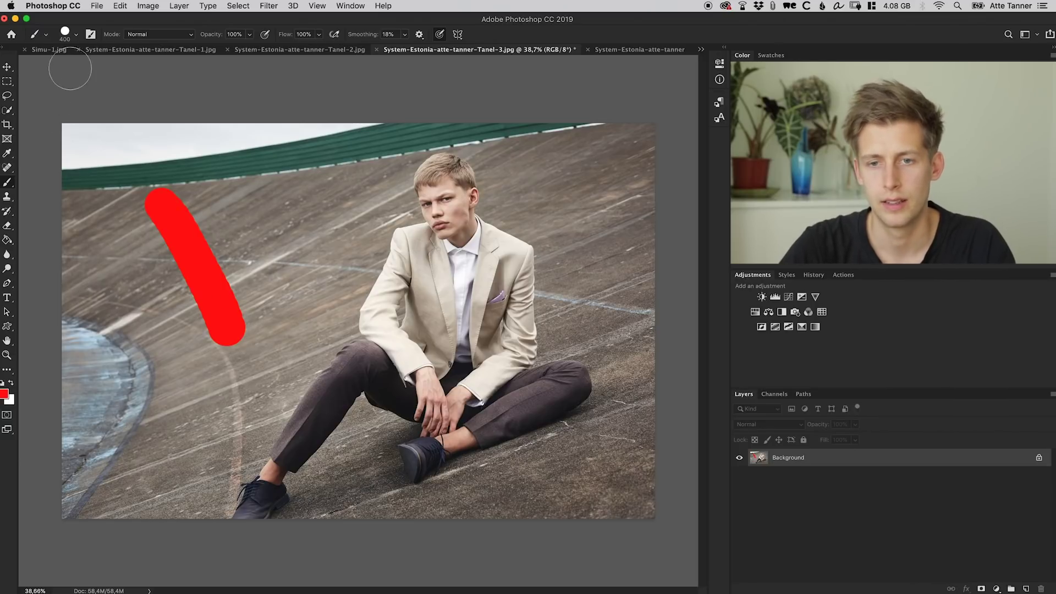
Switch the brush to 0% hardness and paint a parallel soft-edged red stroke beside the first
{"action": "left_click", "coordinate": [77, 36]}
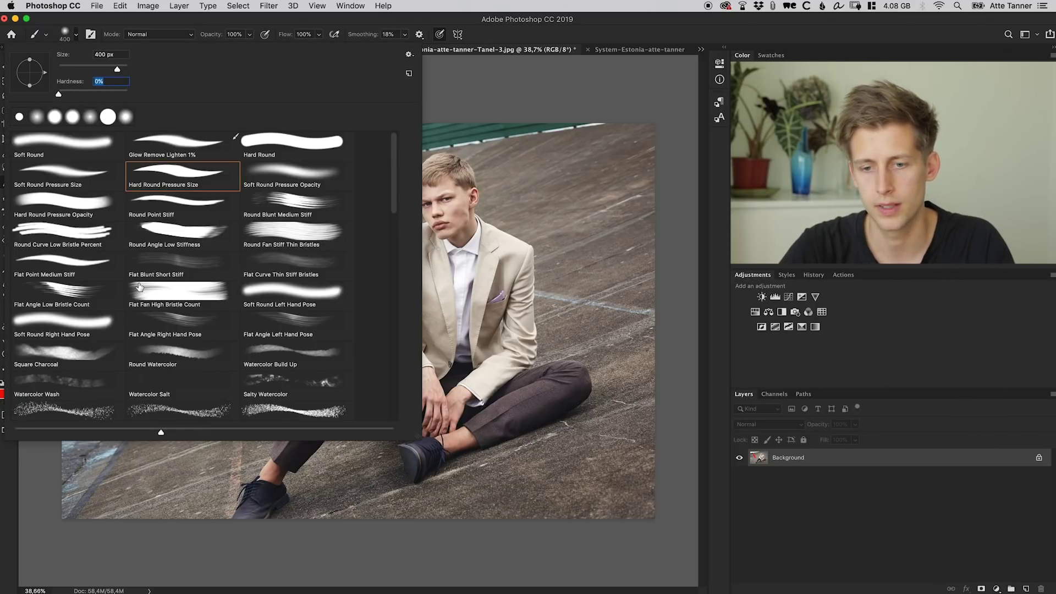
{"action": "key", "text": "Return"}
{"action": "left_click_drag", "start_coordinate": [205, 198], "coordinate": [309, 315]}
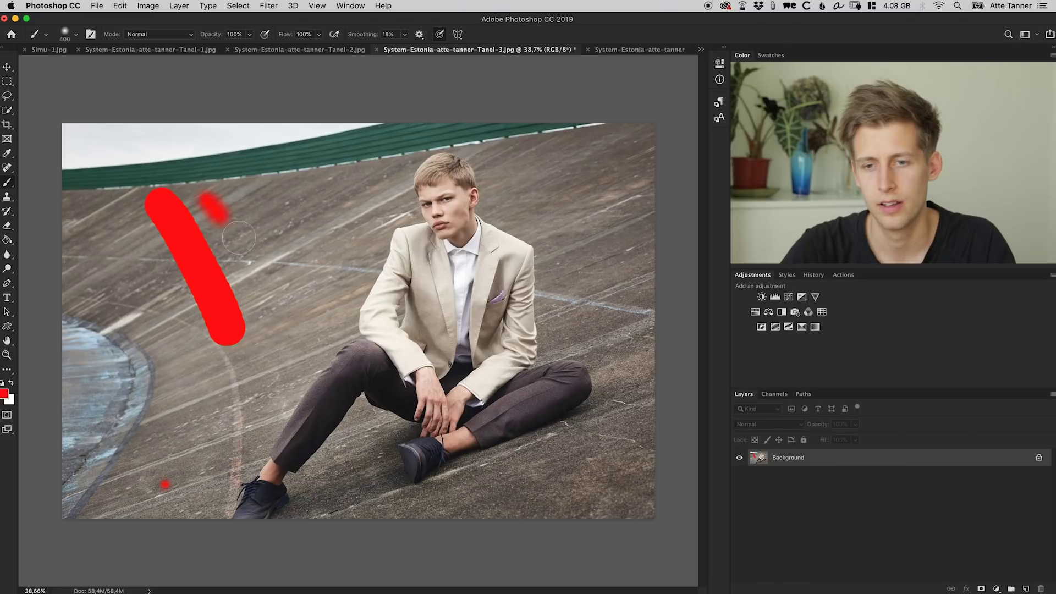
{"action": "key", "text": "super+plus"}
{"action": "key", "text": "super+plus"}
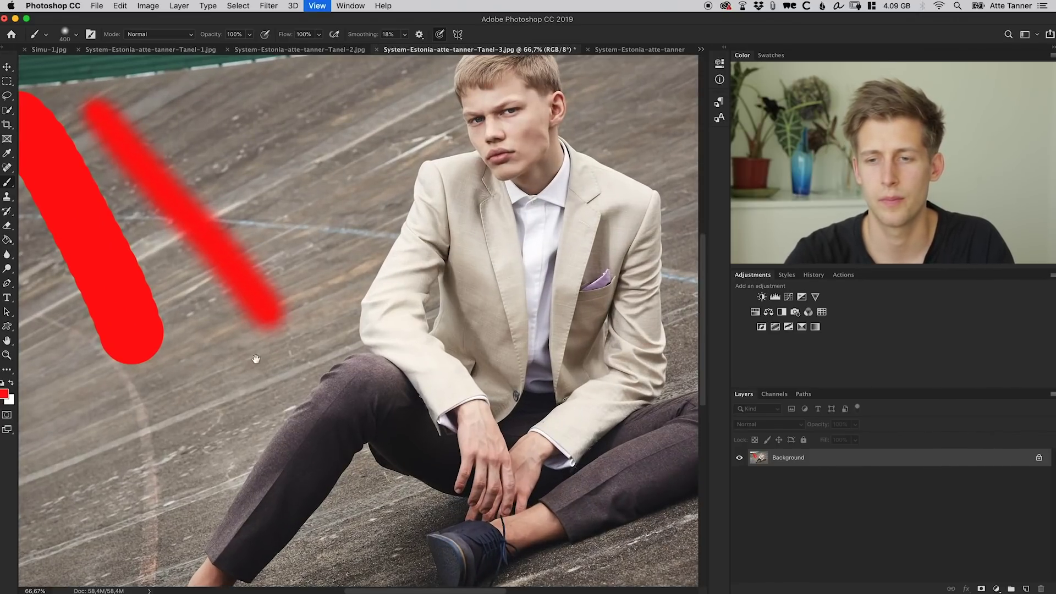
Pan to the upper-left sky and railing, then undo the red brush strokes with Cmd+Z
{"action": "left_click_drag", "start_coordinate": [212, 143], "coordinate": [385, 253]}
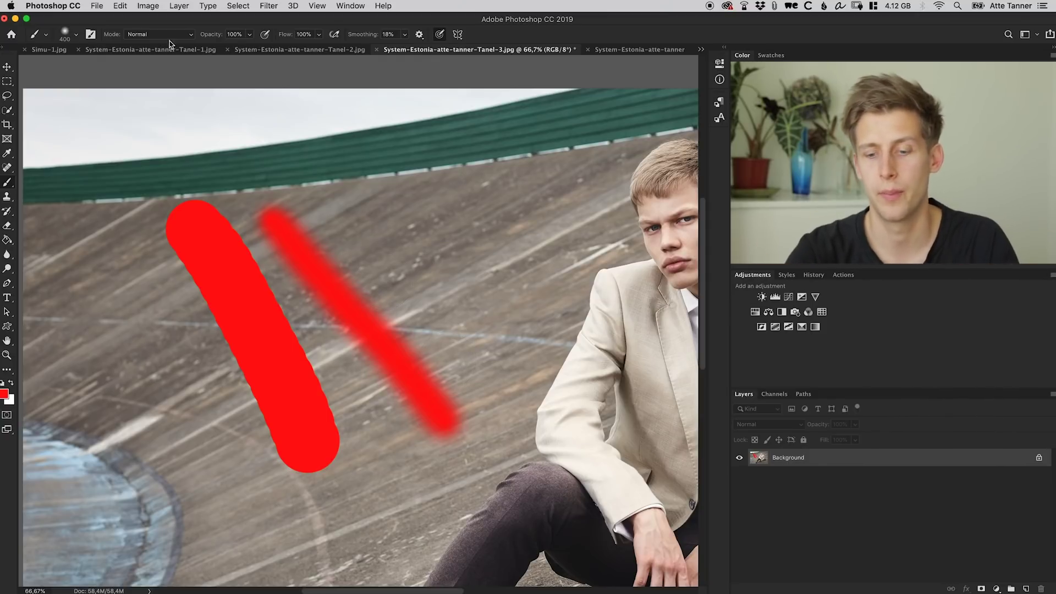
{"action": "key", "text": "super+z"}
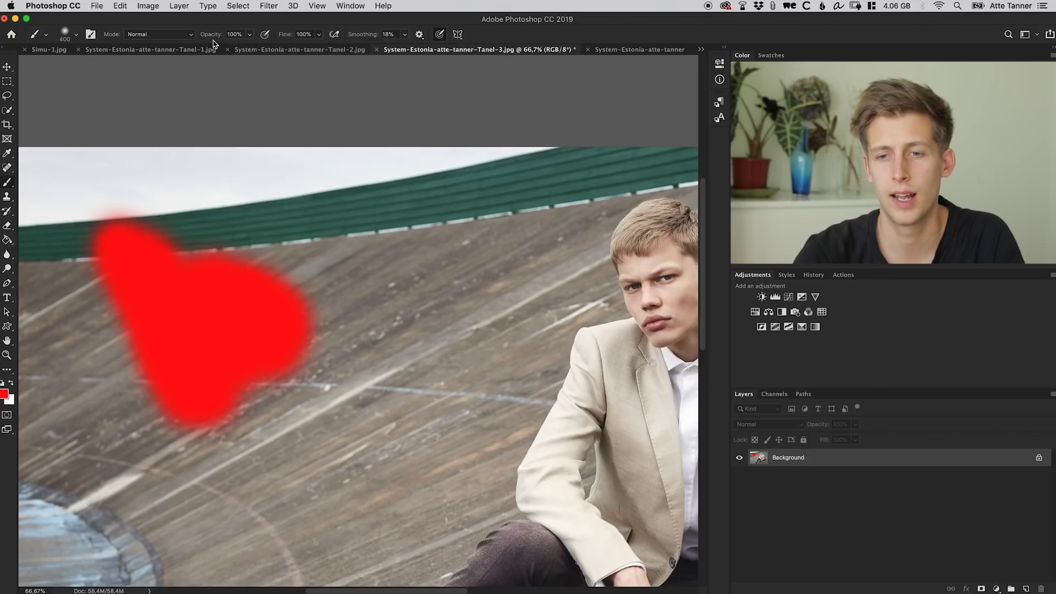
{"action": "left_click_drag", "start_coordinate": [212, 37], "coordinate": [212, 43]}
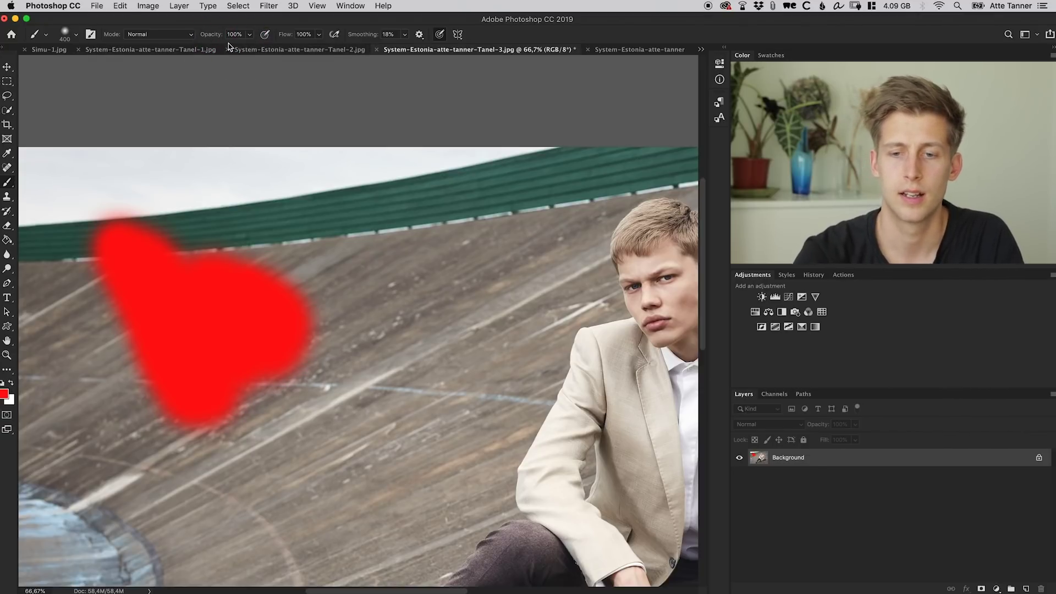
{"action": "key", "text": "super+z"}
{"action": "key", "text": "super+z"}
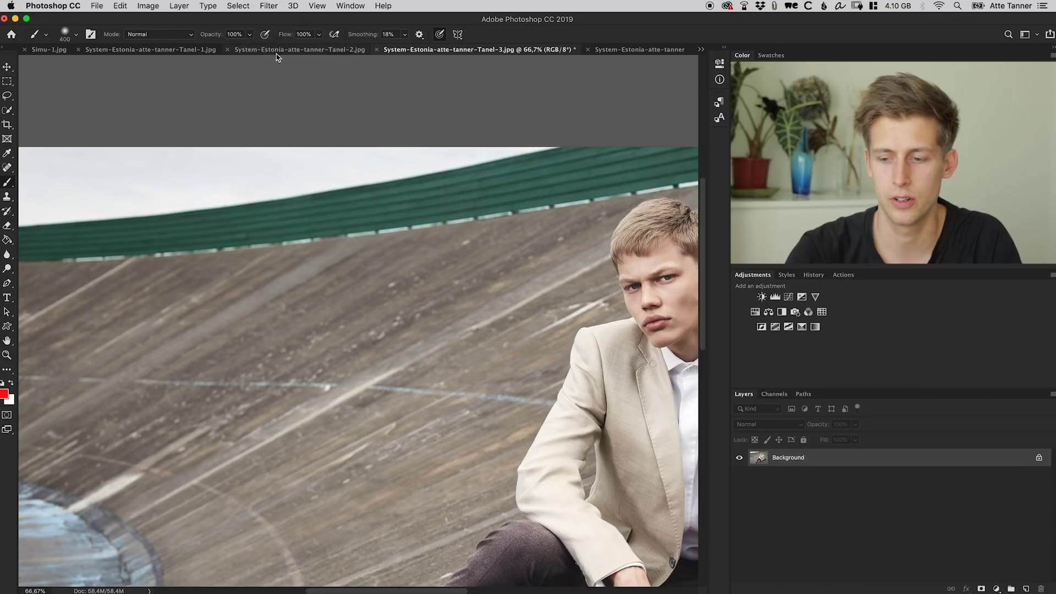
{"action": "left_click", "coordinate": [249, 35]}
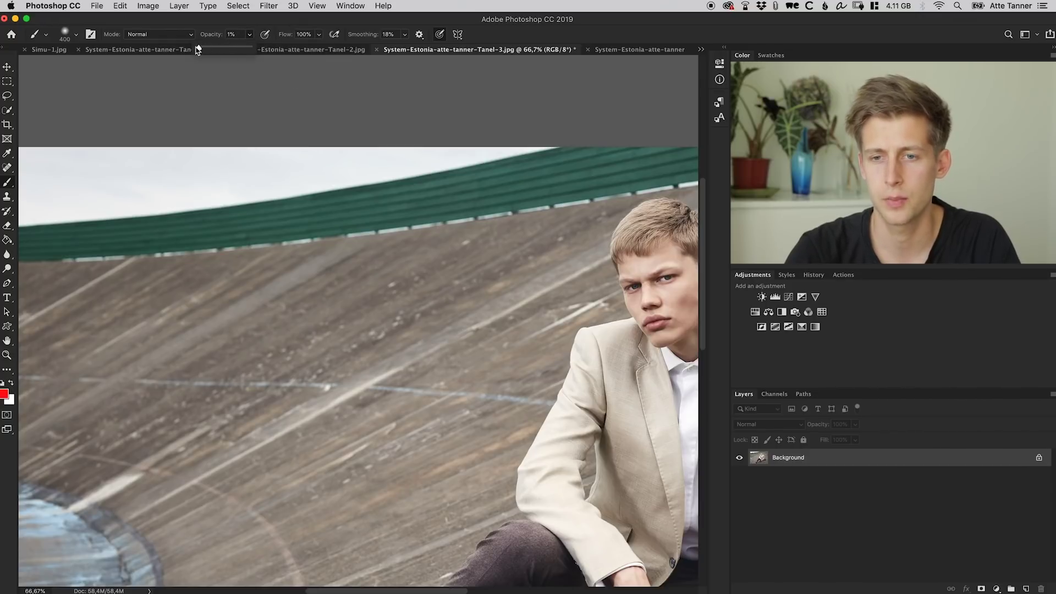
{"action": "left_click_drag", "start_coordinate": [242, 278], "coordinate": [137, 182]}
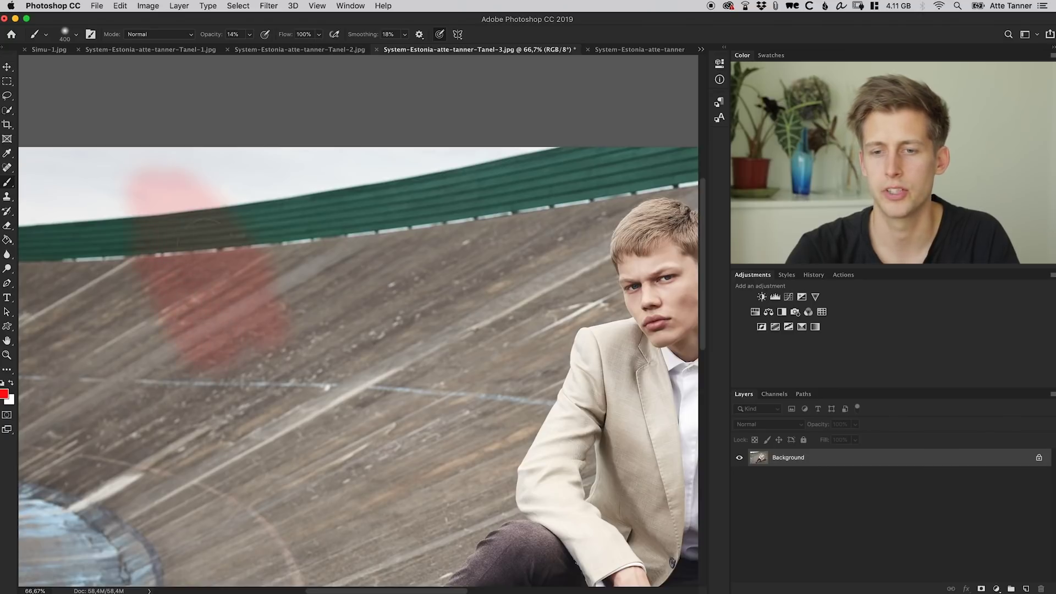
{"action": "left_click_drag", "start_coordinate": [253, 308], "coordinate": [116, 198]}
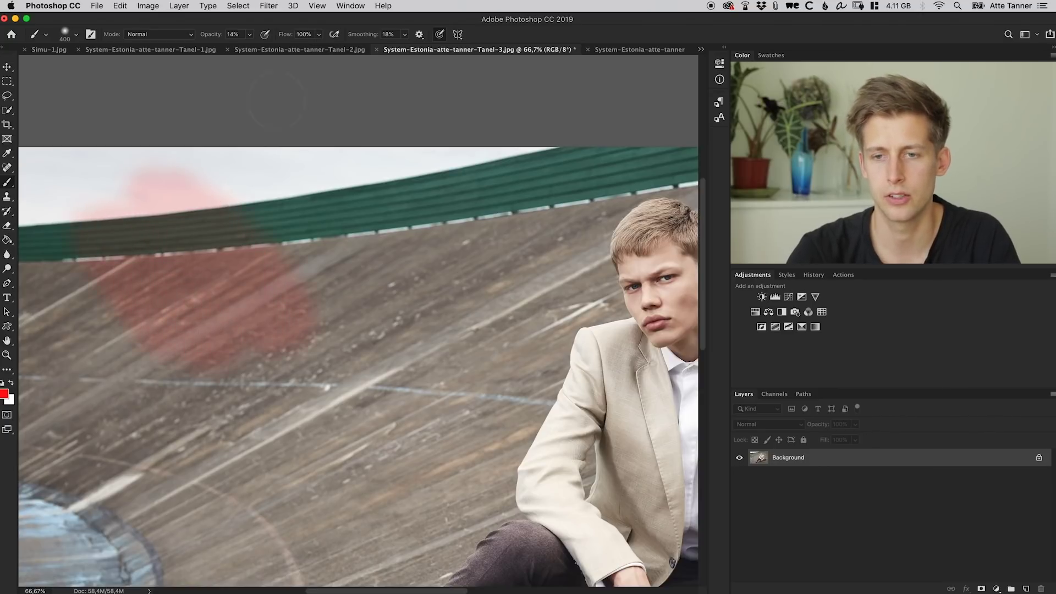
{"action": "left_click", "coordinate": [249, 34]}
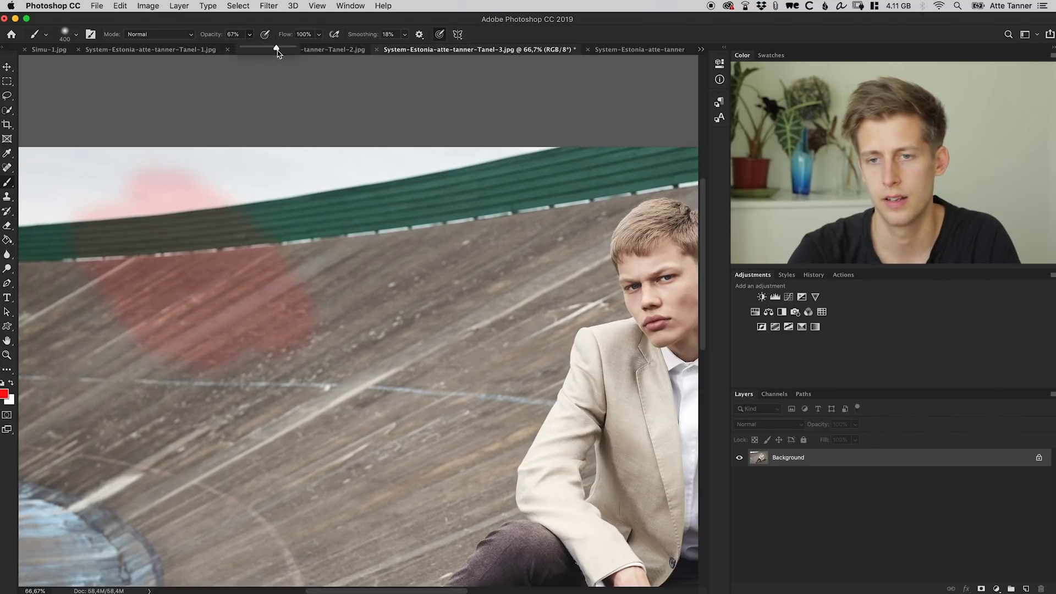
{"action": "left_click_drag", "start_coordinate": [347, 192], "coordinate": [341, 253]}
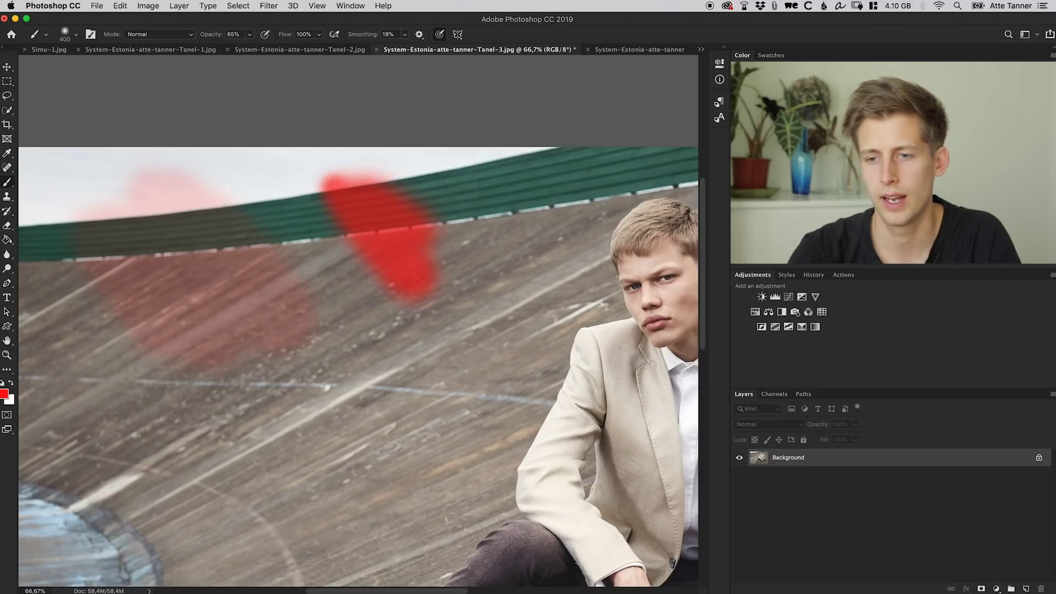
{"action": "scroll", "coordinate": [406, 276], "scroll_direction": "up", "scroll_amount": 1}
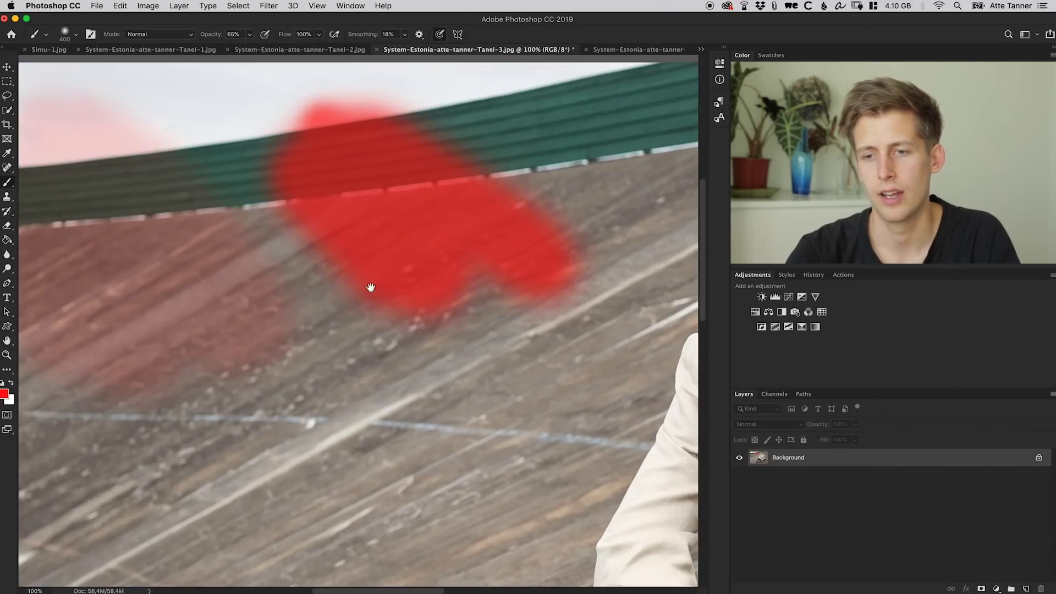
{"action": "scroll", "coordinate": [286, 231], "scroll_direction": "right", "scroll_amount": 5}
{"action": "scroll", "coordinate": [242, 216], "scroll_direction": "up", "scroll_amount": 1}
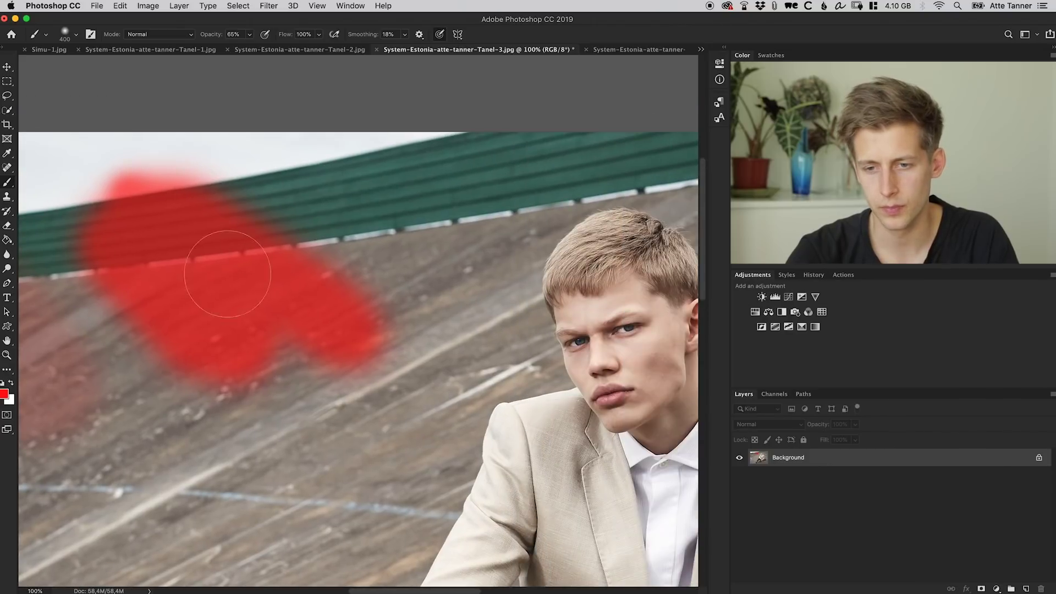
{"action": "left_click", "coordinate": [251, 35]}
{"action": "left_click_drag", "start_coordinate": [252, 48], "coordinate": [271, 48]}
{"action": "left_click_drag", "start_coordinate": [357, 165], "coordinate": [418, 231]}
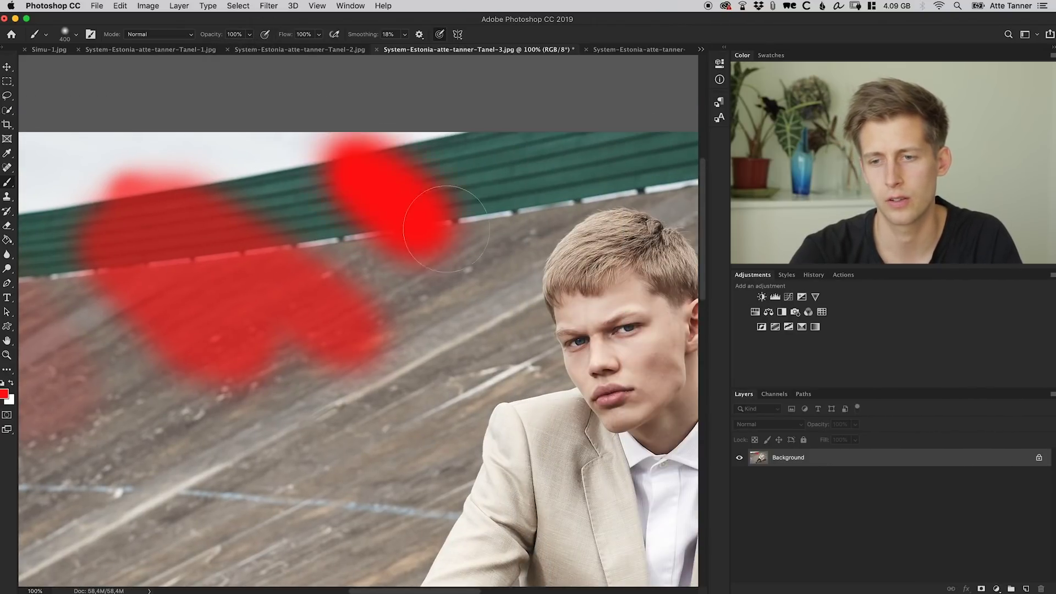
{"action": "left_click_drag", "start_coordinate": [221, 269], "coordinate": [332, 265]}
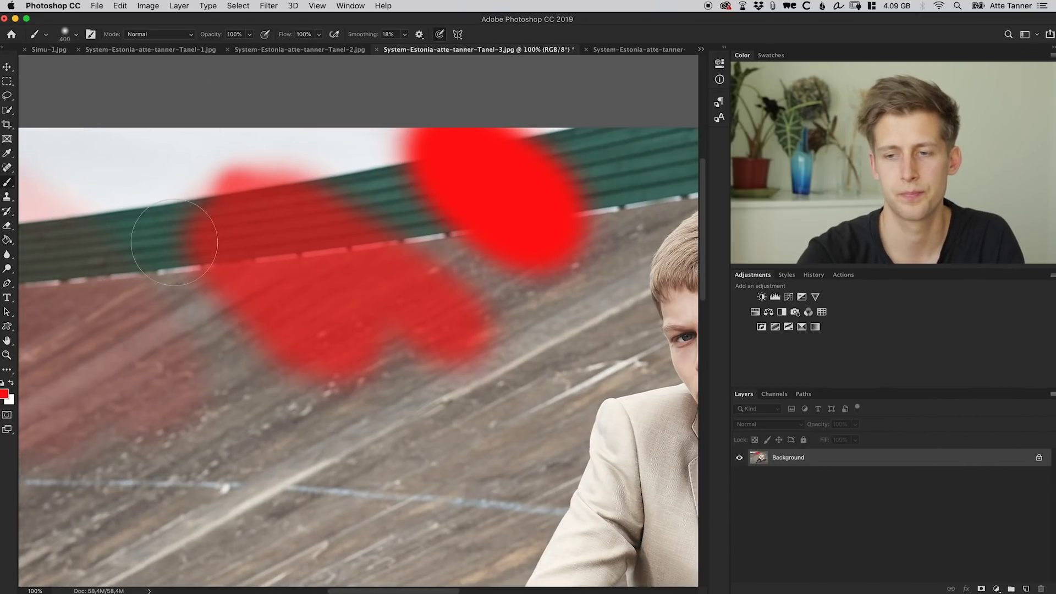
{"action": "key", "text": "ctrl+z"}
{"action": "key", "text": "ctrl+z"}
{"action": "key", "text": "ctrl+z"}
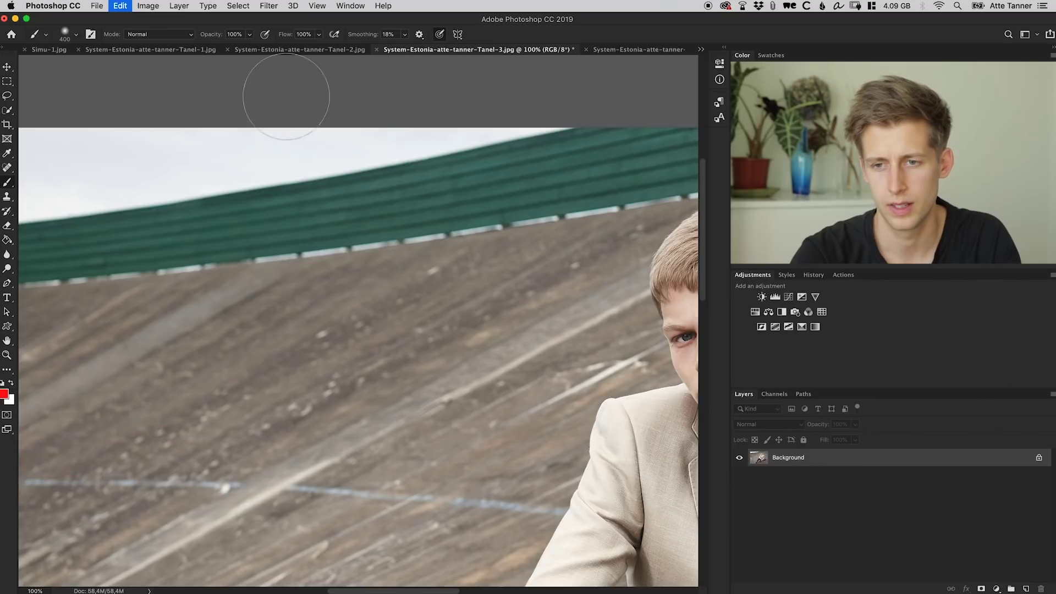
Zoom out, enlarge the brush on-canvas with a Ctrl+Alt drag, and choose the Clone Stamp (S)
{"action": "key", "text": "ctrl+minus"}
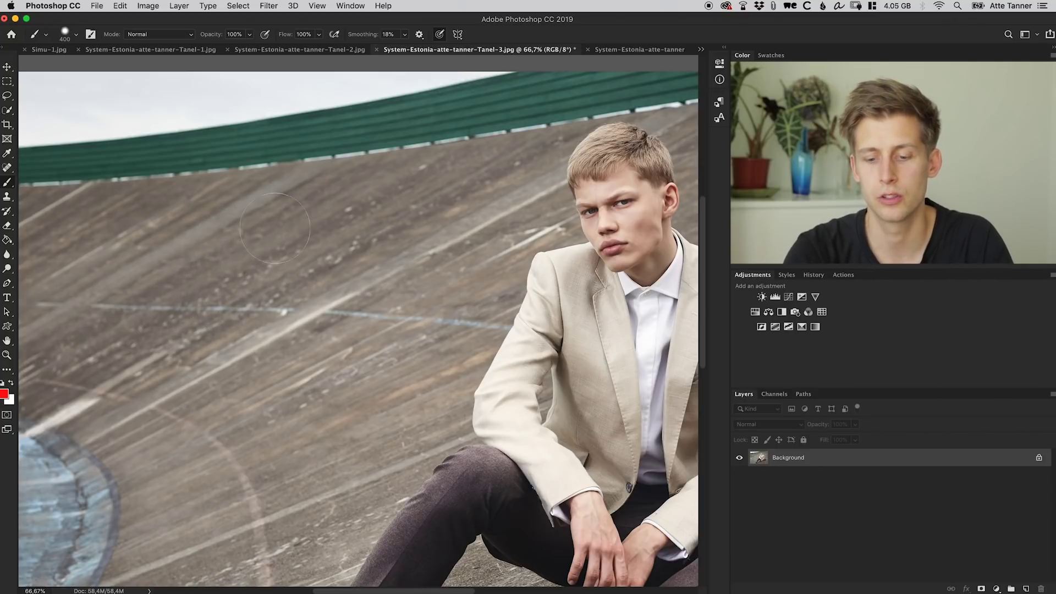
{"action": "key", "text": "ctrl+alt"}
{"action": "mouse_move", "coordinate": [220, 313]}
{"action": "left_mouse_down"}
{"action": "mouse_move", "coordinate": [267, 323]}
{"action": "mouse_move", "coordinate": [208, 316]}
{"action": "mouse_move", "coordinate": [370, 344]}
{"action": "mouse_move", "coordinate": [195, 324]}
{"action": "mouse_move", "coordinate": [349, 354]}
{"action": "mouse_move", "coordinate": [302, 354]}
{"action": "mouse_move", "coordinate": [293, 284]}
{"action": "mouse_move", "coordinate": [276, 435]}
{"action": "mouse_move", "coordinate": [250, 311]}
{"action": "mouse_move", "coordinate": [242, 352]}
{"action": "mouse_move", "coordinate": [237, 308]}
{"action": "mouse_move", "coordinate": [228, 351]}
{"action": "mouse_move", "coordinate": [228, 250]}
{"action": "left_mouse_up"}
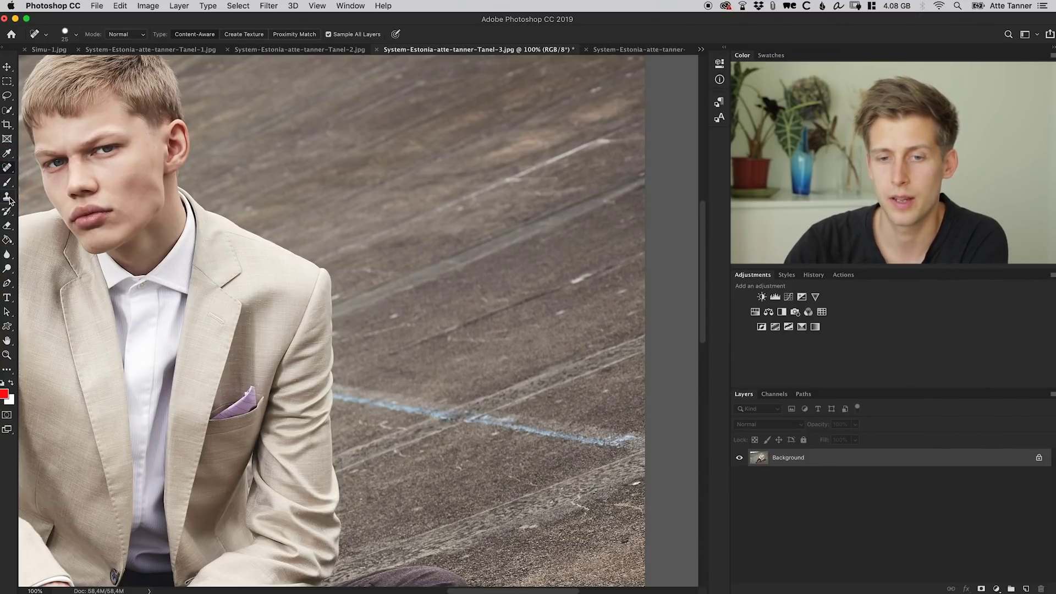
{"action": "key", "text": "s"}
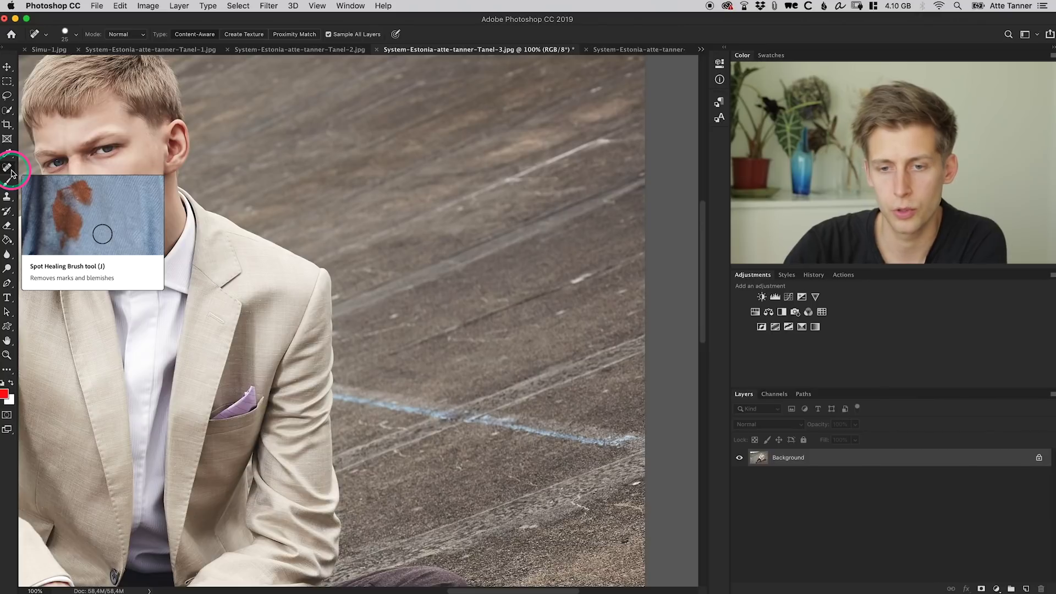
Select the Clone Stamp, shrink the brush, and sample clean concrete as the clone source
{"action": "key", "text": "j"}
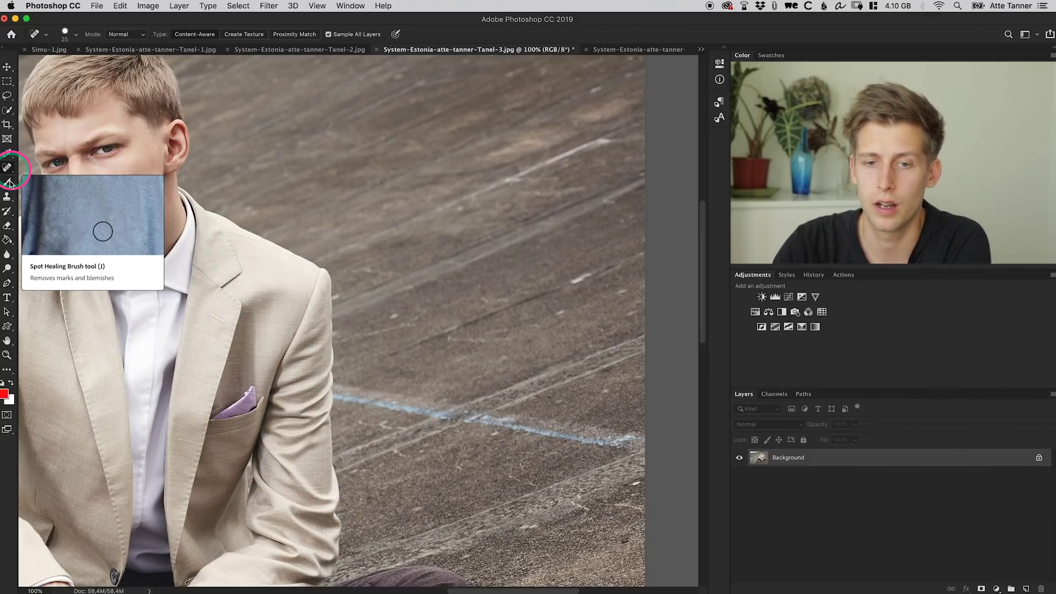
{"action": "left_click", "coordinate": [8, 198]}
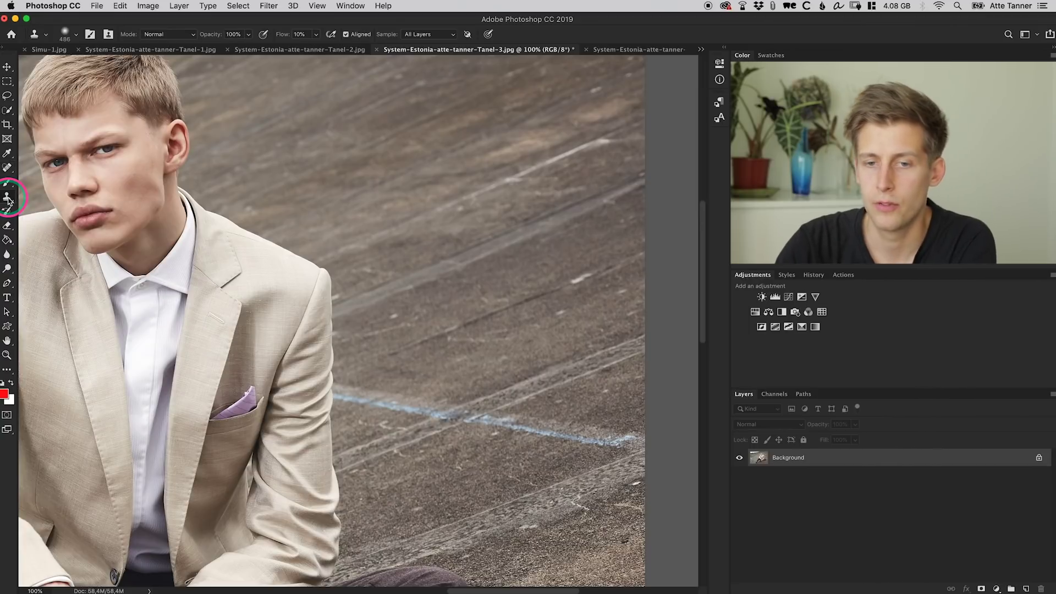
{"action": "left_click", "coordinate": [519, 226], "text": "alt"}
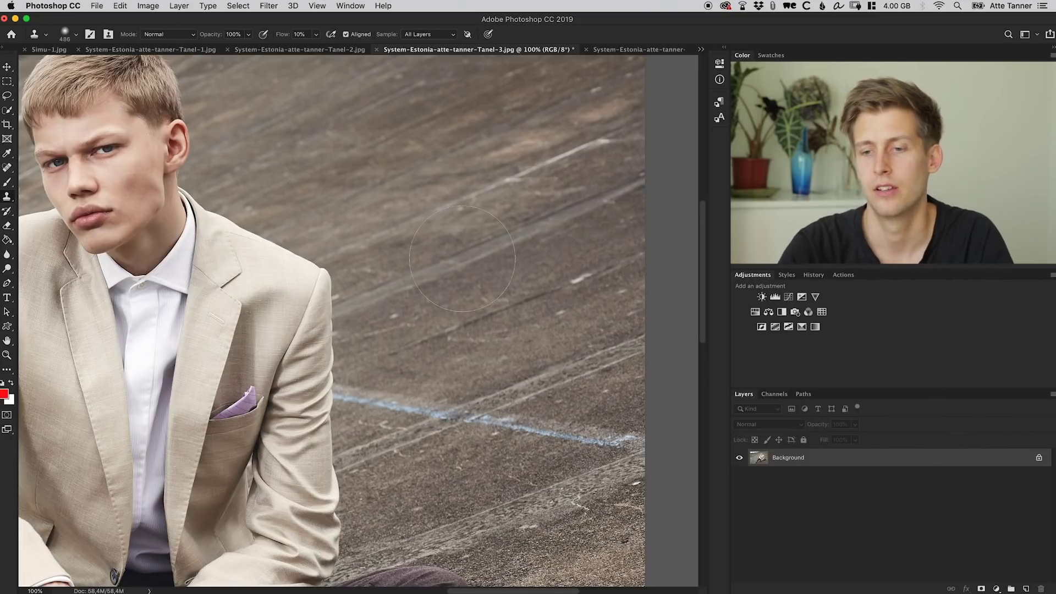
{"action": "key", "text": "bracketleft"}
{"action": "key", "text": "bracketleft"}
{"action": "key", "text": "bracketleft"}
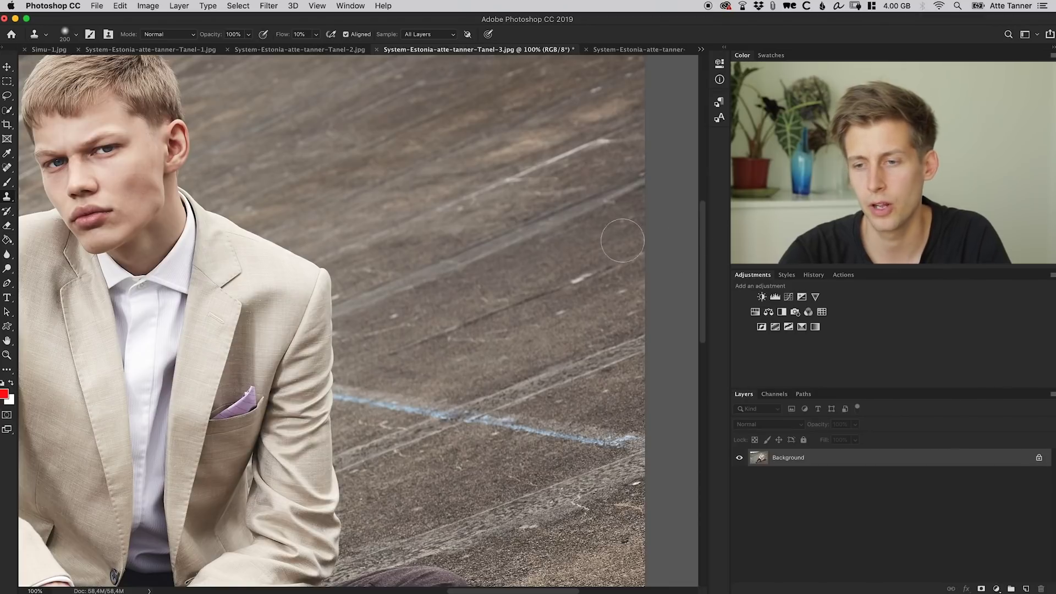
{"action": "left_click", "coordinate": [592, 272], "text": "alt"}
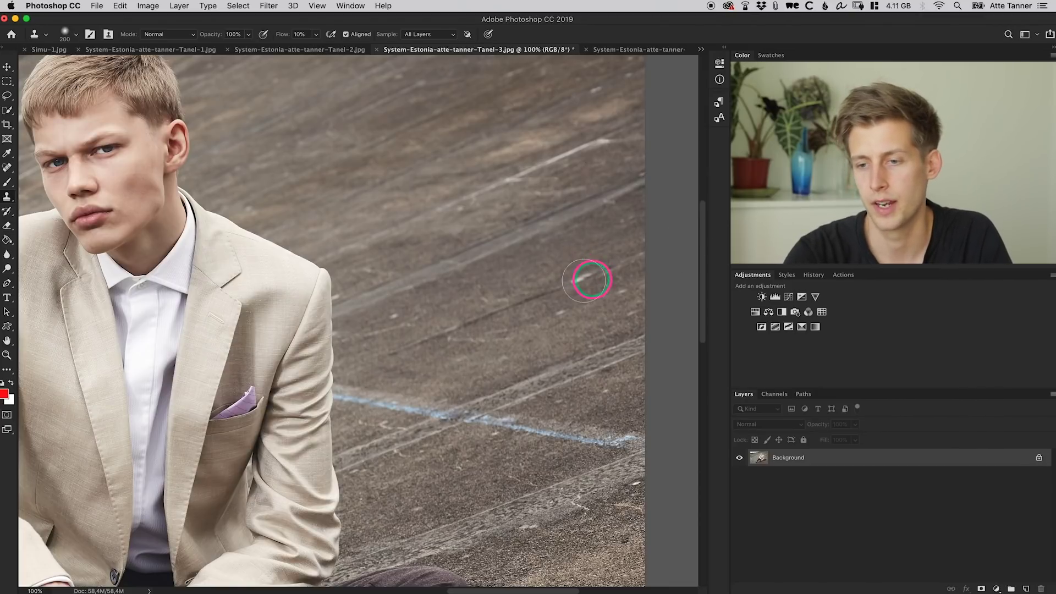
Clone concrete over the white scratch, reduce brush size and raise flow, then undo the last stroke
{"action": "left_click_drag", "start_coordinate": [588, 272], "coordinate": [570, 274]}
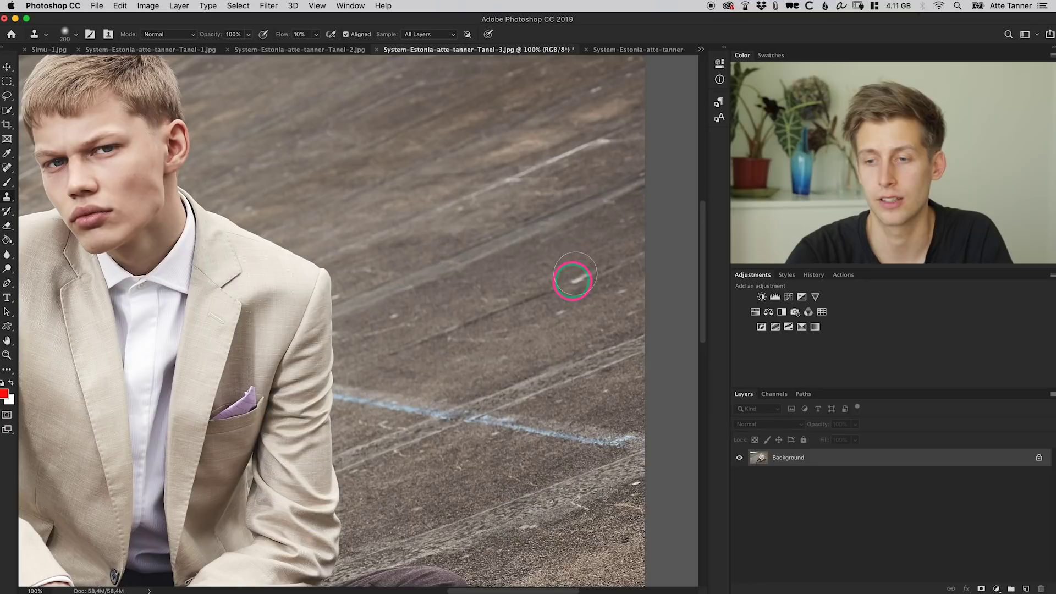
{"action": "left_click", "coordinate": [547, 269]}
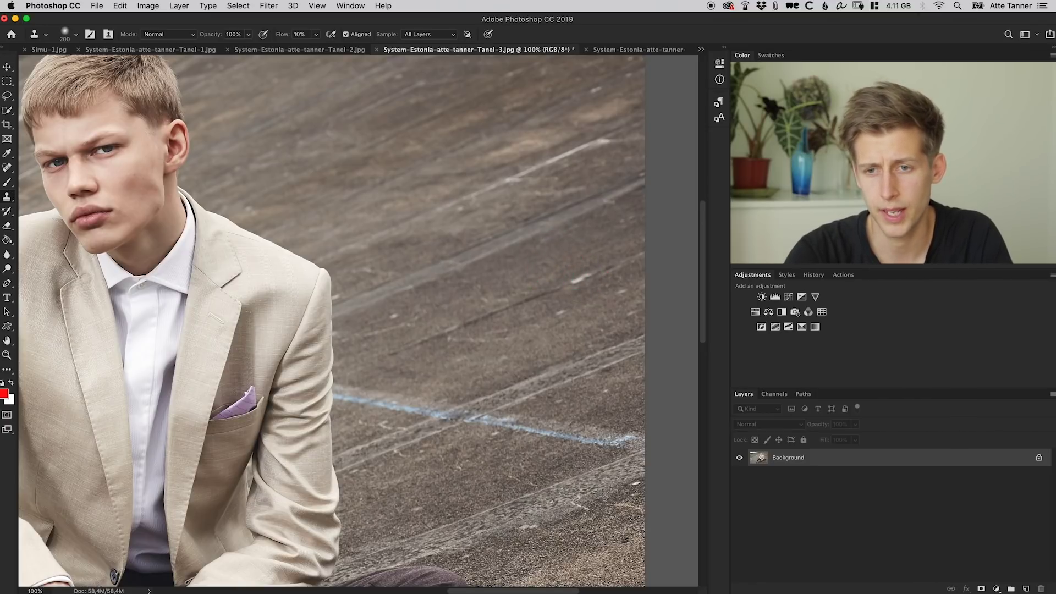
{"action": "key", "text": "shift+0"}
{"action": "key", "text": "bracketleft"}
{"action": "key", "text": "bracketleft"}
{"action": "key", "text": "bracketleft"}
{"action": "key", "text": "bracketleft"}
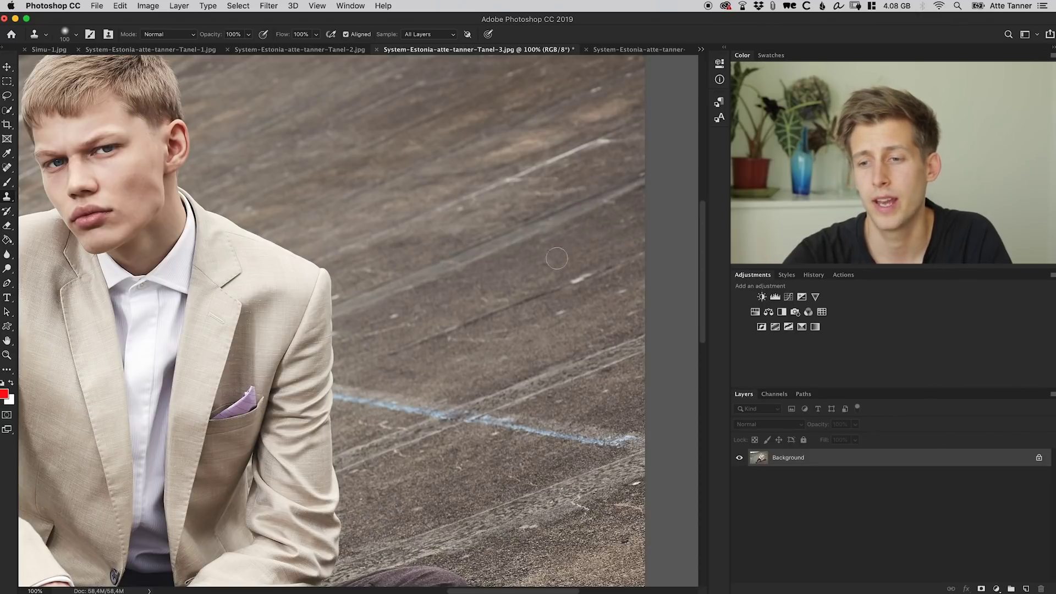
{"action": "left_click", "coordinate": [576, 274]}
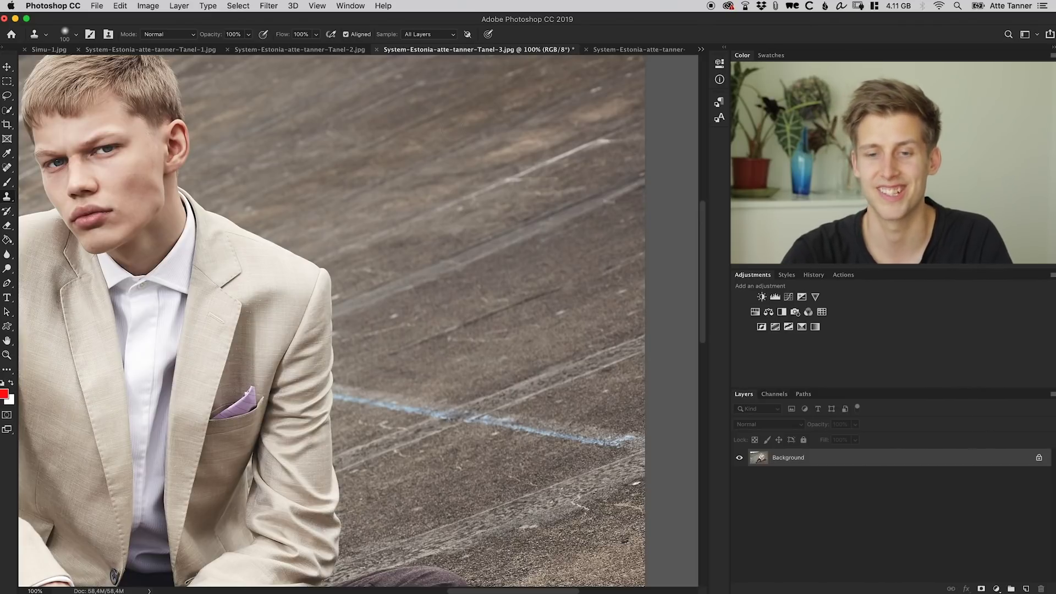
{"action": "key", "text": "super+z"}
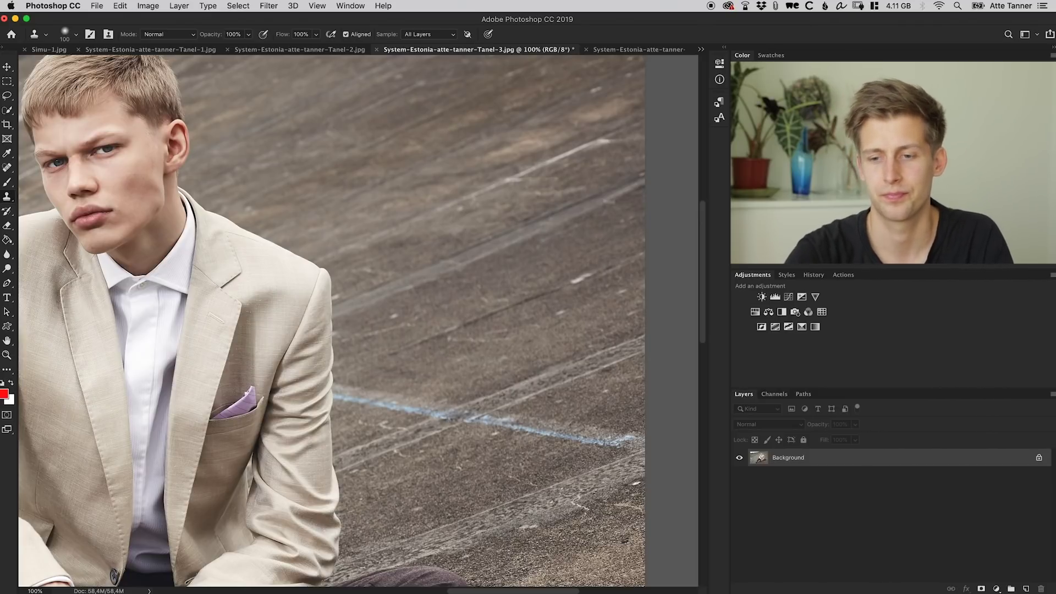
{"action": "scroll", "coordinate": [592, 290], "scroll_direction": "left", "scroll_amount": 5}
{"action": "scroll", "coordinate": [592, 290], "scroll_direction": "left", "scroll_amount": 10}
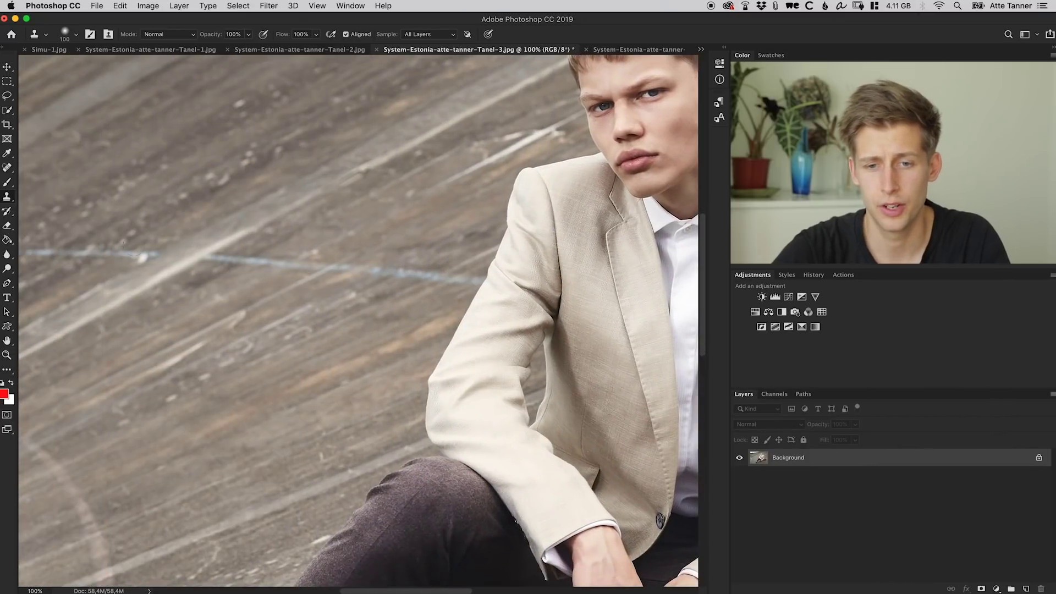
Spot-heal two marks on the concrete floor beside the man with the Spot Healing Brush
{"action": "left_click", "coordinate": [5, 169]}
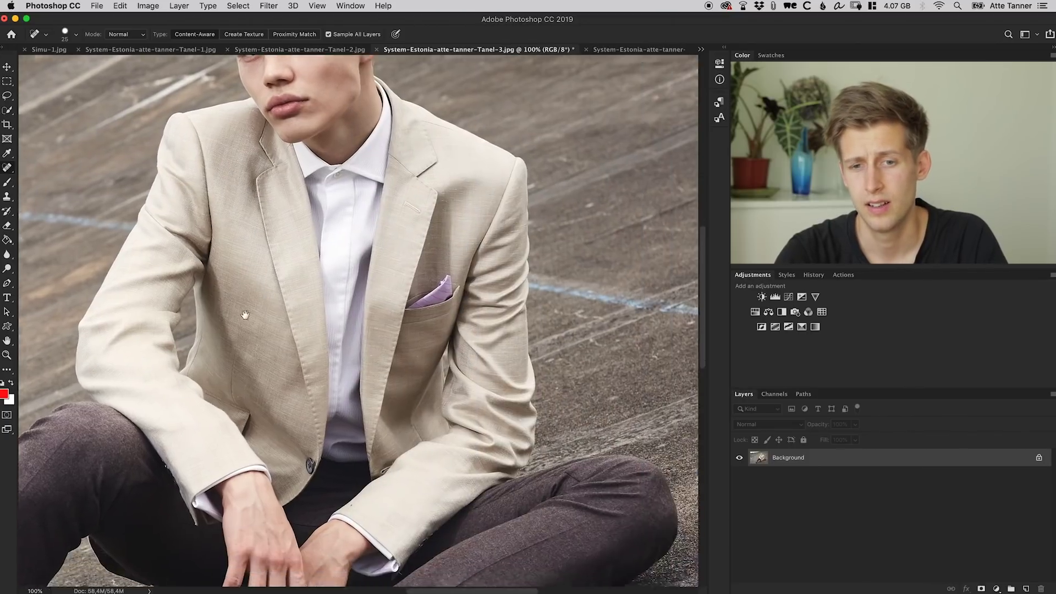
{"action": "left_click_drag", "start_coordinate": [294, 259], "coordinate": [49, 250]}
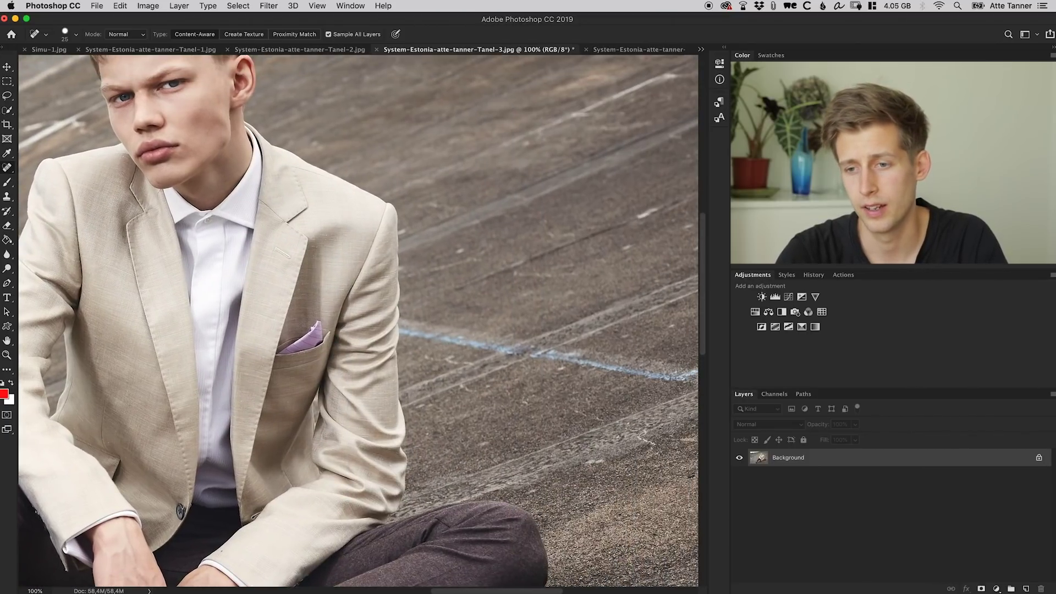
{"action": "scroll", "coordinate": [576, 263], "scroll_direction": "right", "scroll_amount": 3}
{"action": "scroll", "coordinate": [561, 247], "scroll_direction": "up", "scroll_amount": 2}
{"action": "left_click_drag", "start_coordinate": [595, 231], "coordinate": [605, 240]}
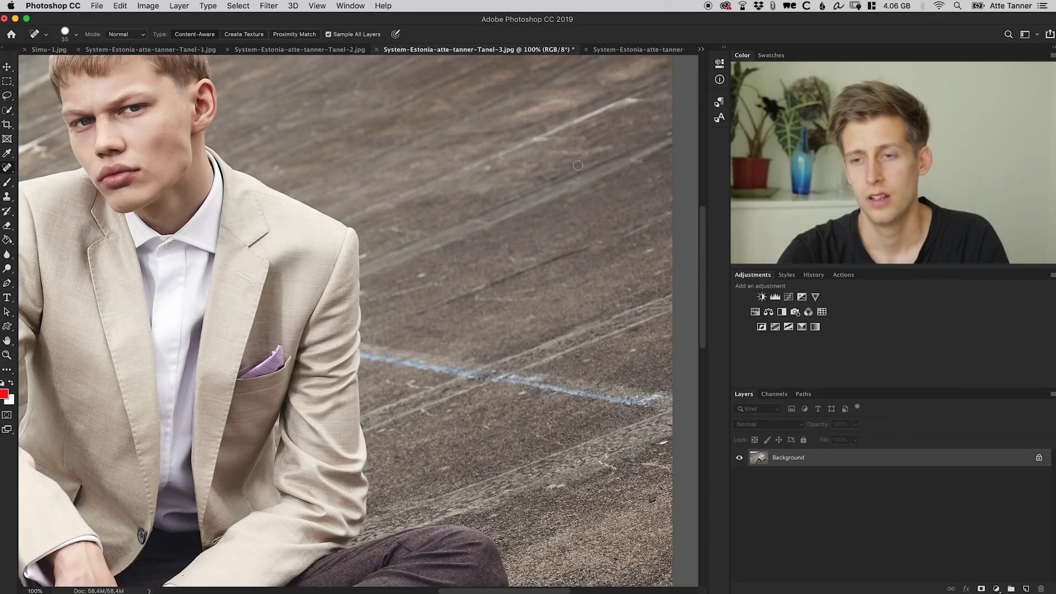
{"action": "mouse_move", "coordinate": [584, 120]}
{"action": "left_mouse_down"}
{"action": "mouse_move", "coordinate": [495, 151]}
{"action": "mouse_move", "coordinate": [587, 117]}
{"action": "left_mouse_up"}
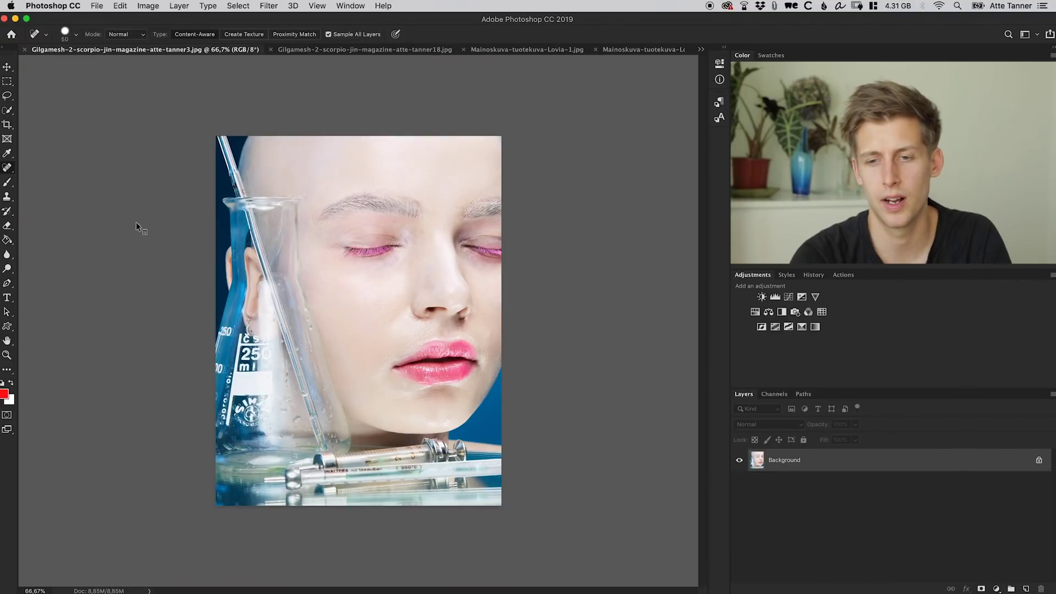
Switch to System-Estonia-atte-tanner-Tanel-2.jpg, select the Patch Tool, and zoom to 200% on the sky
{"action": "key", "text": "ctrl+Tab"}
{"action": "key", "text": "ctrl+Tab"}
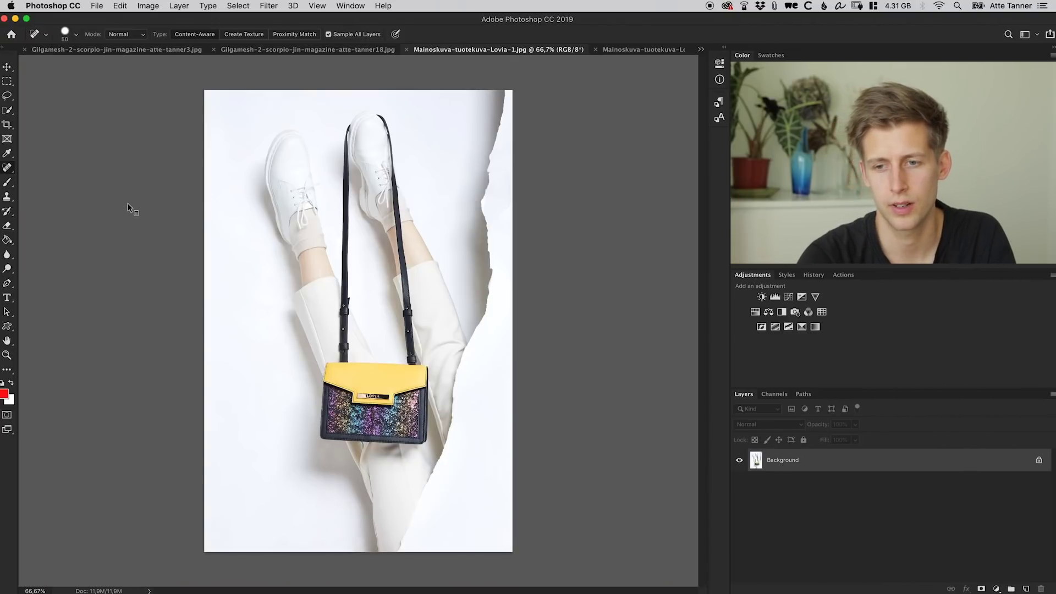
{"action": "key", "text": "ctrl+Tab"}
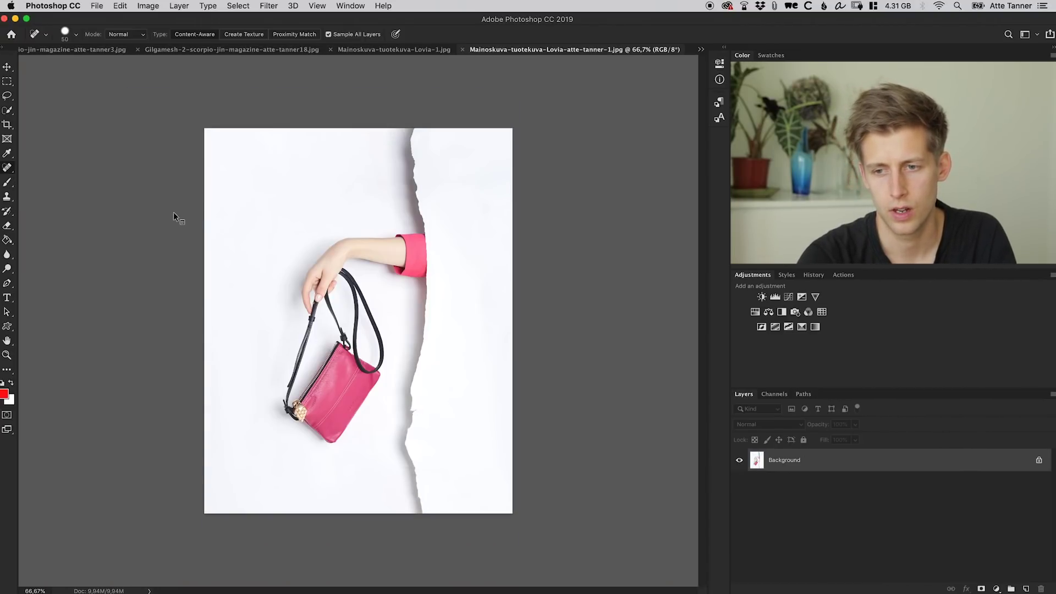
{"action": "key", "text": "ctrl+Tab"}
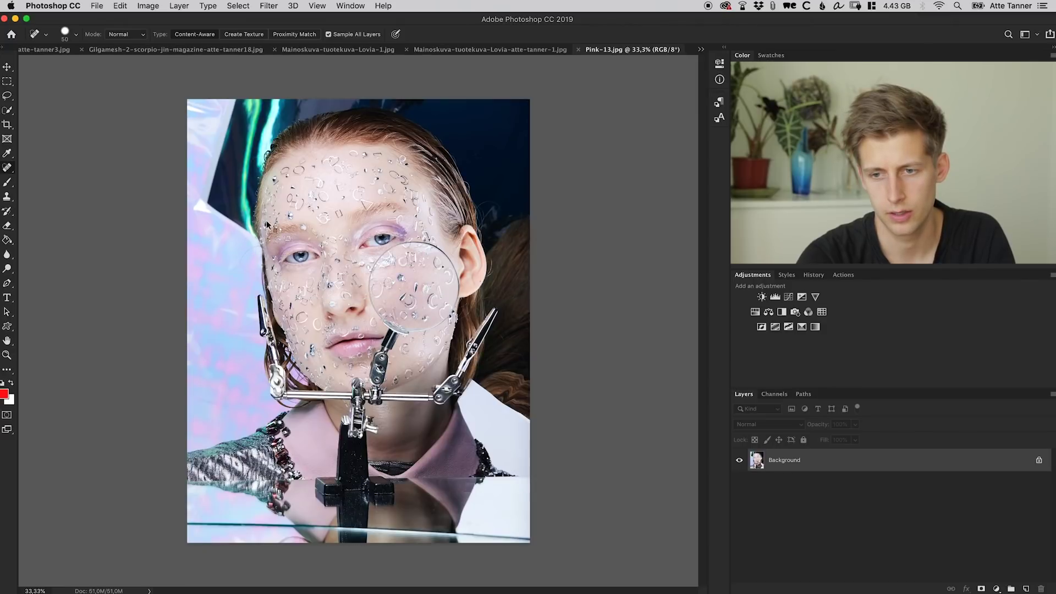
{"action": "key", "text": "ctrl+Tab"}
{"action": "key", "text": "ctrl+Tab"}
{"action": "key", "text": "ctrl+Tab"}
{"action": "key", "text": "ctrl+Tab"}
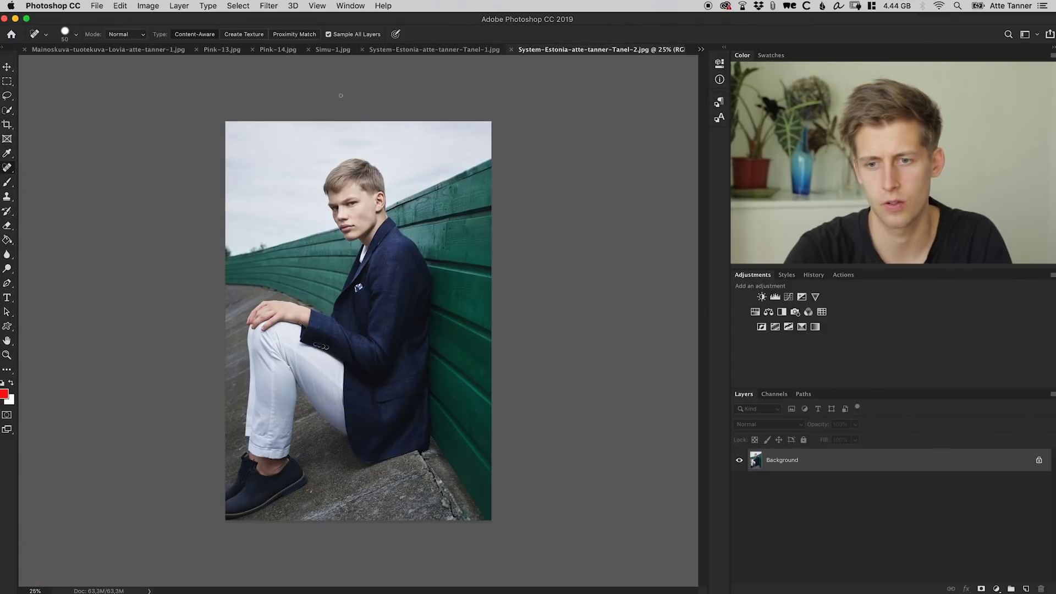
{"action": "key", "text": "super+plus"}
{"action": "key", "text": "super+plus"}
{"action": "key", "text": "super+plus"}
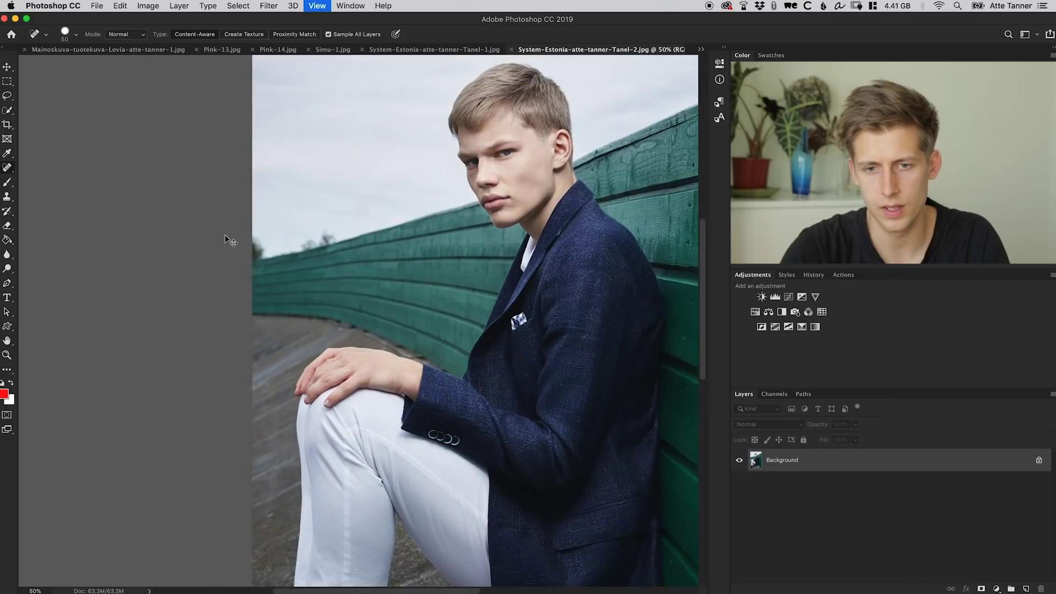
{"action": "right_click", "coordinate": [7, 167]}
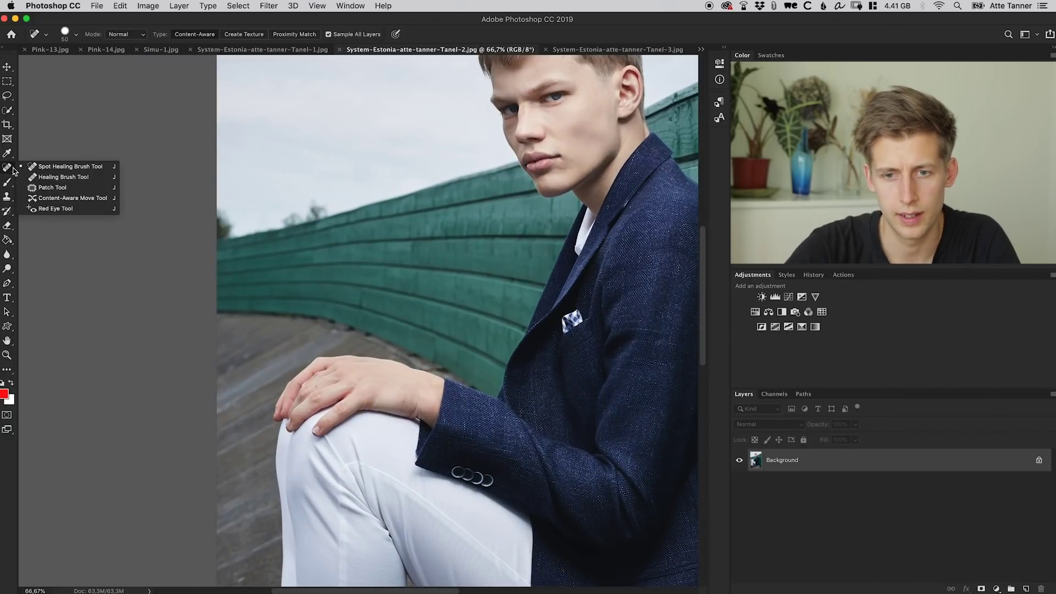
{"action": "left_click", "coordinate": [60, 187]}
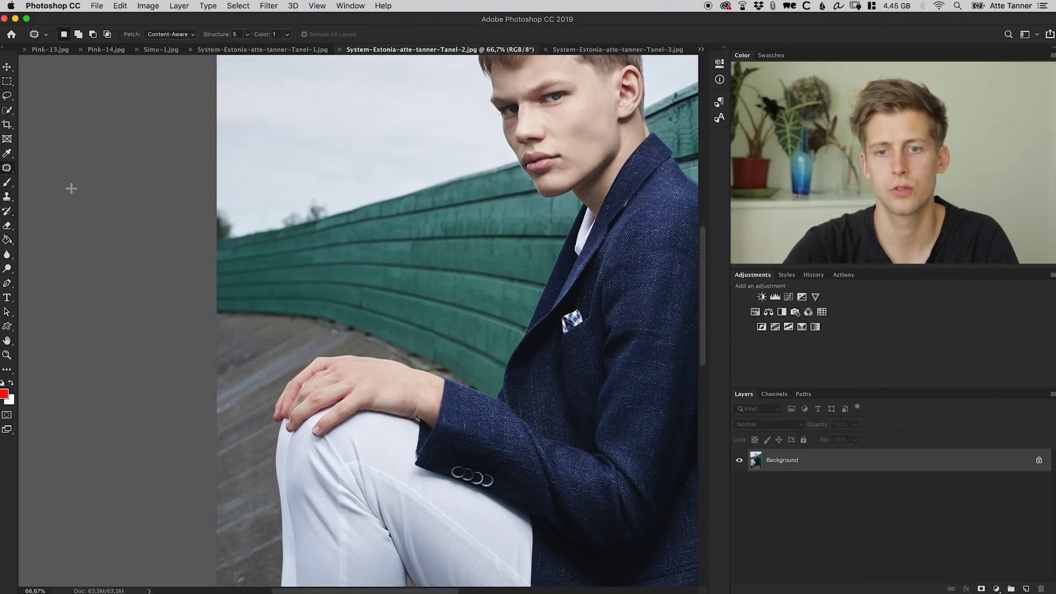
{"action": "key", "text": "super+plus"}
{"action": "key", "text": "super+plus"}
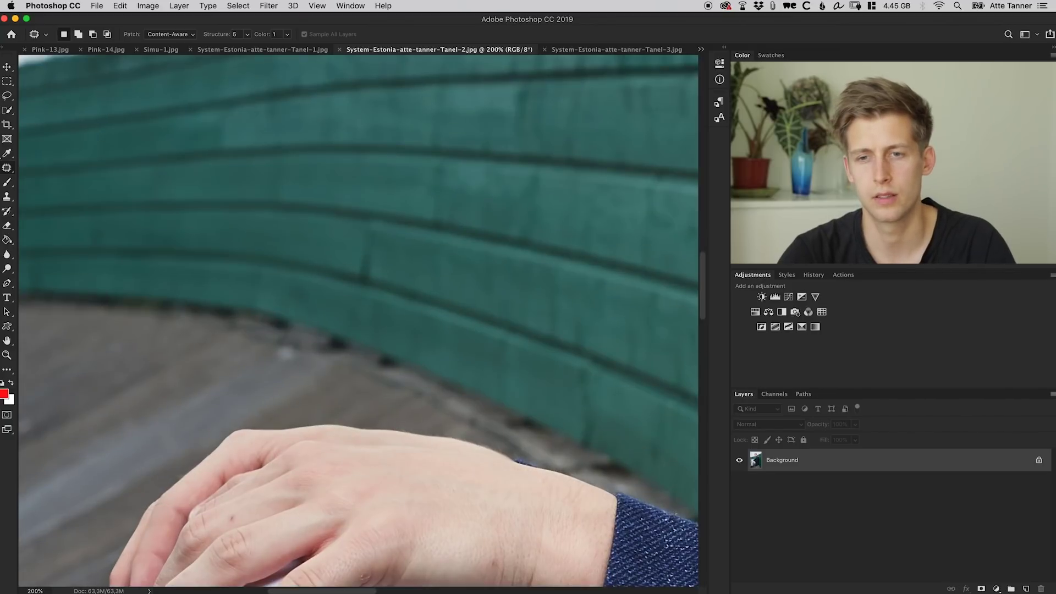
{"action": "left_click_drag", "start_coordinate": [98, 159], "coordinate": [238, 295]}
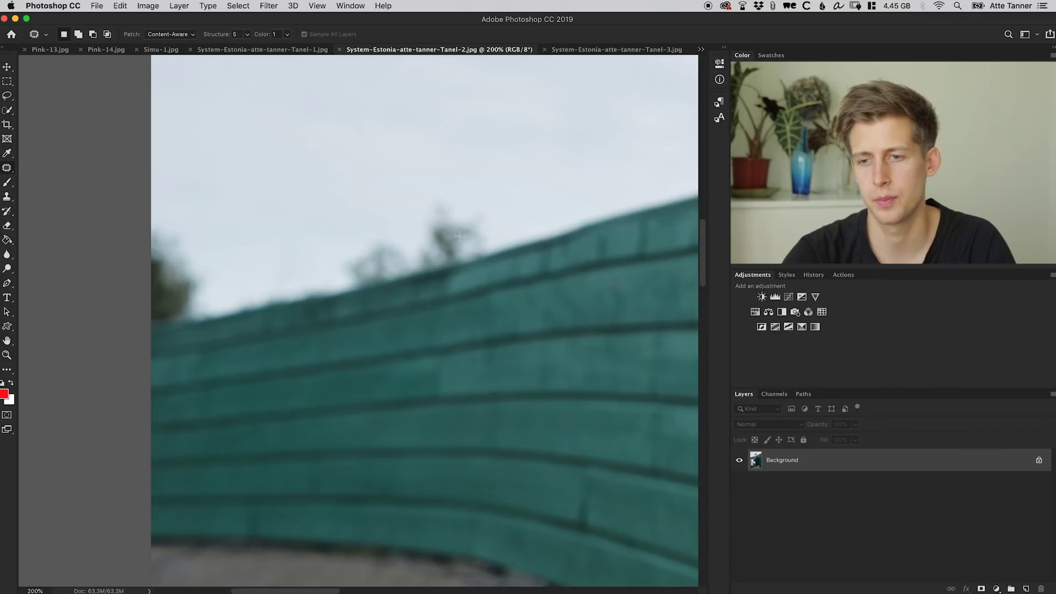
{"action": "scroll", "coordinate": [383, 236], "scroll_direction": "right", "scroll_amount": 3}
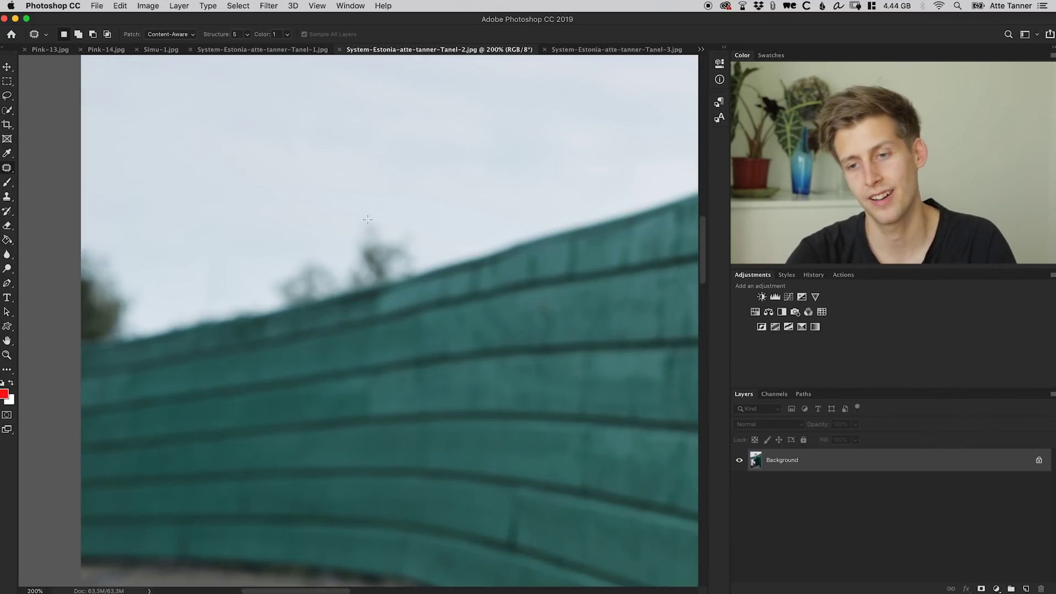
Patch the tree above the green fence with clear sky, deselect, then undo to compare
{"action": "left_click_drag", "start_coordinate": [357, 199], "coordinate": [301, 245]}
{"action": "left_click_drag", "start_coordinate": [266, 282], "coordinate": [292, 302]}
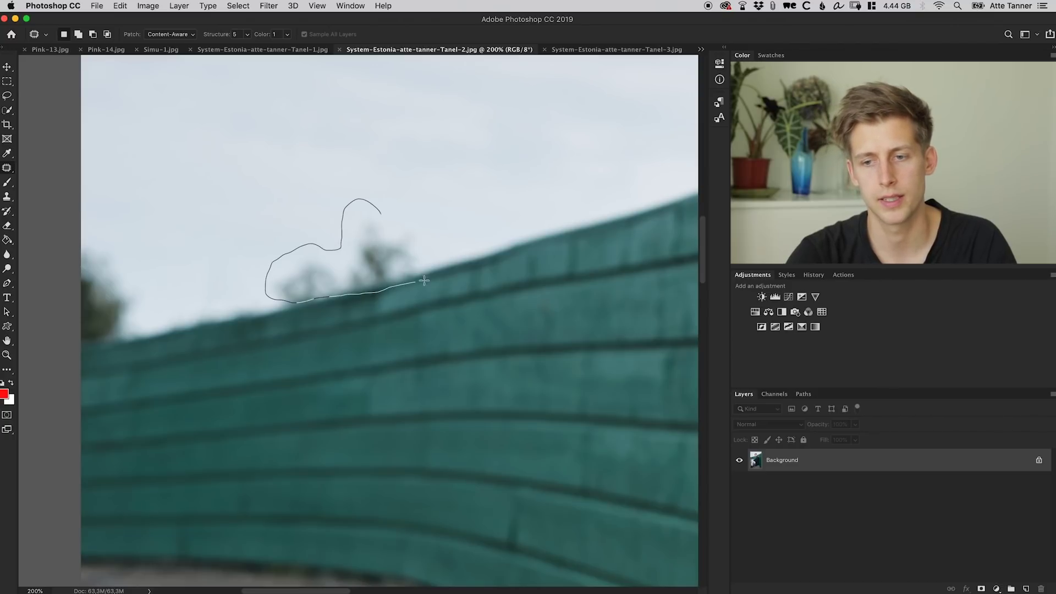
{"action": "left_click_drag", "start_coordinate": [386, 219], "coordinate": [385, 218]}
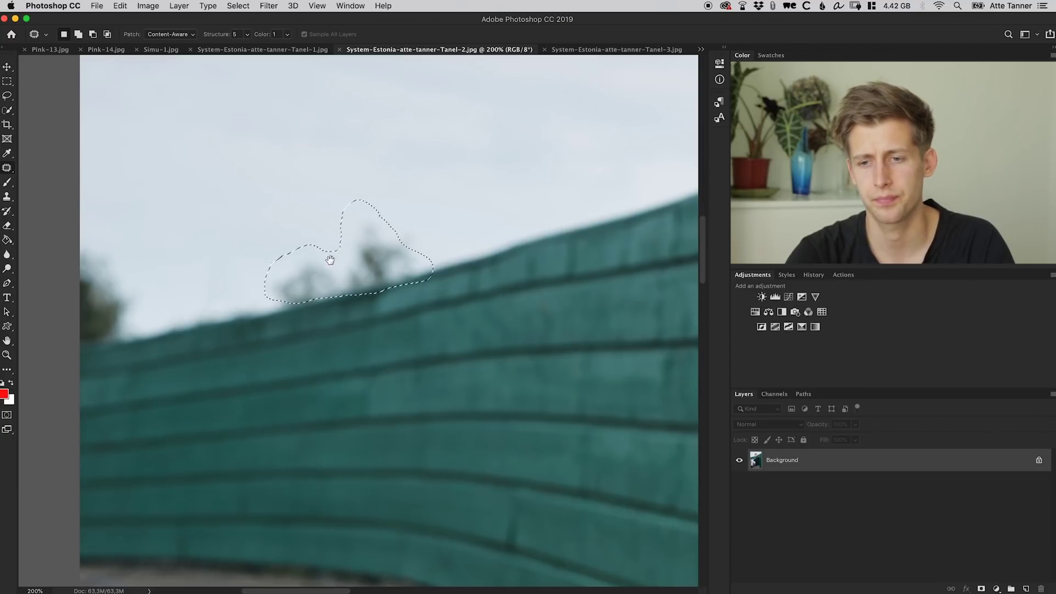
{"action": "scroll", "coordinate": [352, 274], "scroll_direction": "up", "scroll_amount": 3}
{"action": "scroll", "coordinate": [352, 274], "scroll_direction": "right", "scroll_amount": 3}
{"action": "mouse_move", "coordinate": [311, 290]}
{"action": "left_mouse_down"}
{"action": "mouse_move", "coordinate": [414, 270]}
{"action": "mouse_move", "coordinate": [447, 223]}
{"action": "mouse_move", "coordinate": [209, 232]}
{"action": "mouse_move", "coordinate": [298, 315]}
{"action": "mouse_move", "coordinate": [173, 262]}
{"action": "mouse_move", "coordinate": [165, 224]}
{"action": "mouse_move", "coordinate": [271, 193]}
{"action": "mouse_move", "coordinate": [377, 186]}
{"action": "mouse_move", "coordinate": [426, 191]}
{"action": "mouse_move", "coordinate": [453, 229]}
{"action": "left_mouse_up"}
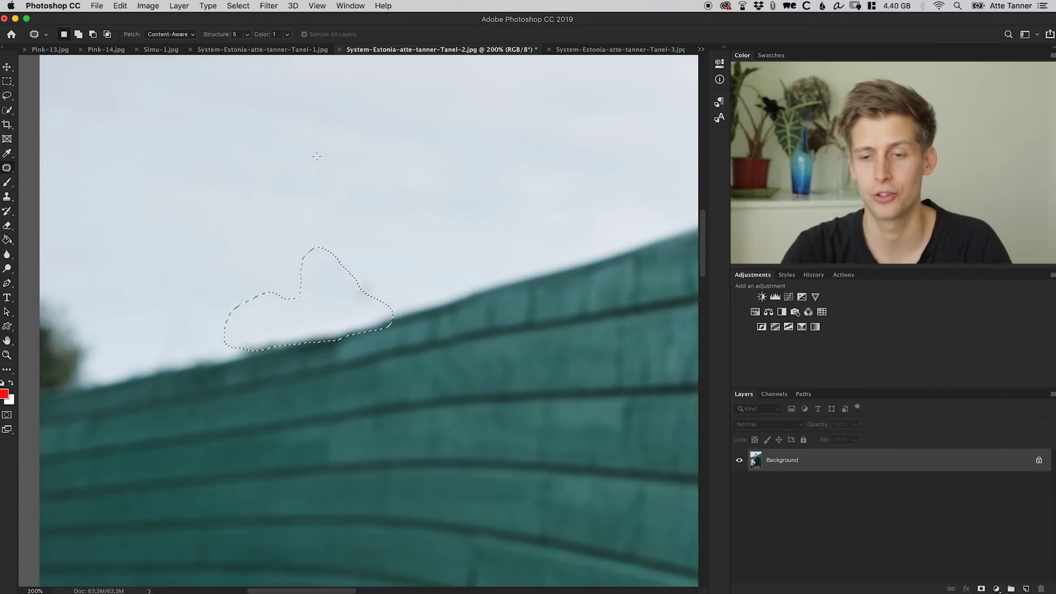
{"action": "key", "text": "ctrl+d"}
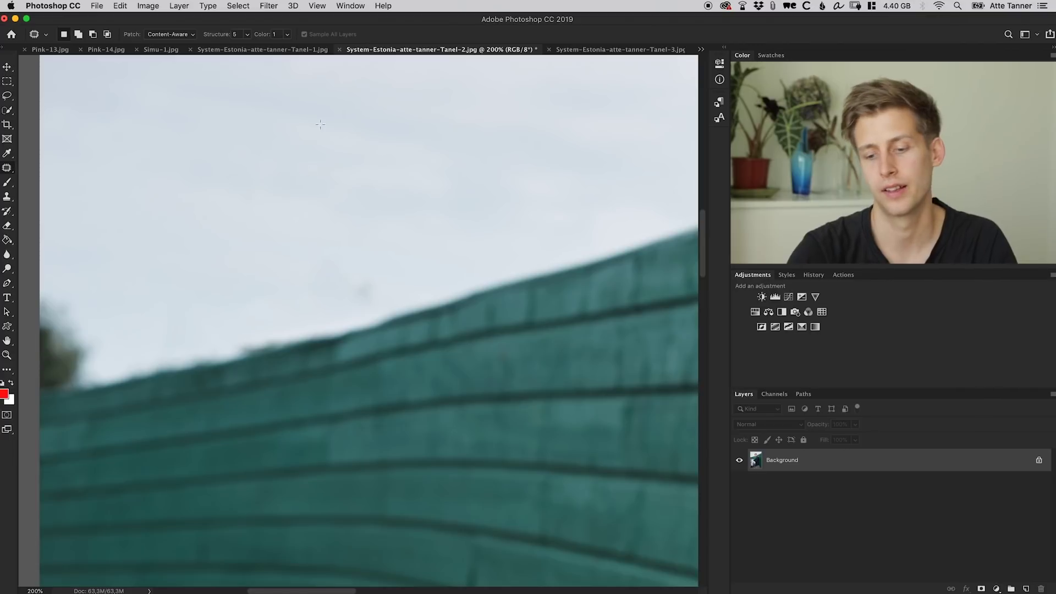
{"action": "key", "text": "ctrl+z"}
{"action": "key", "text": "ctrl+z"}
{"action": "key", "text": "ctrl+d"}
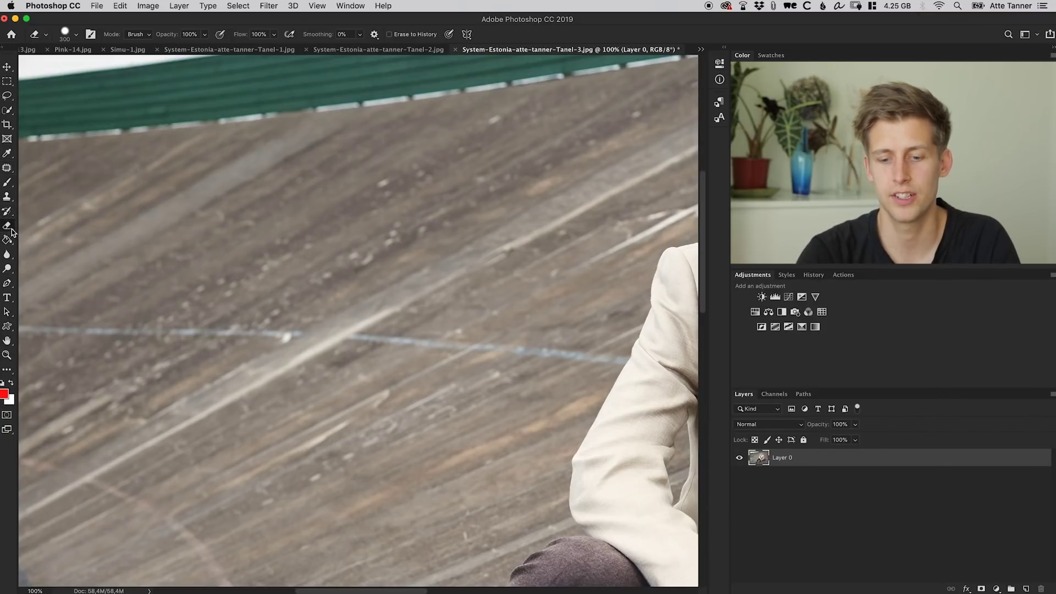
{"action": "key", "text": "e"}
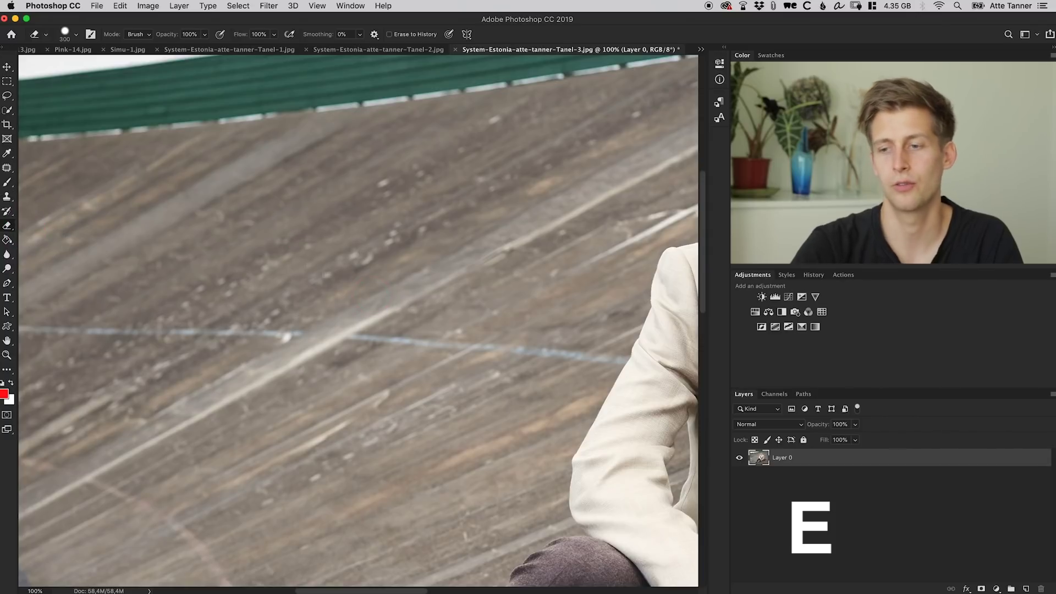
{"action": "mouse_move", "coordinate": [283, 282]}
{"action": "left_mouse_down"}
{"action": "mouse_move", "coordinate": [277, 266]}
{"action": "mouse_move", "coordinate": [232, 316]}
{"action": "left_mouse_up"}
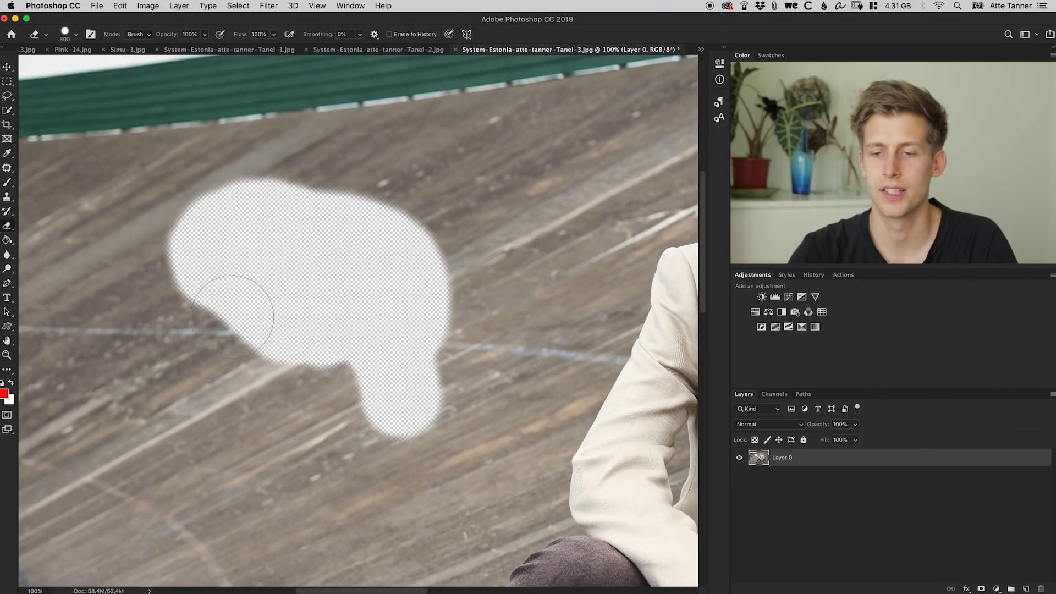
{"action": "scroll", "coordinate": [317, 272], "scroll_direction": "up", "scroll_amount": 5}
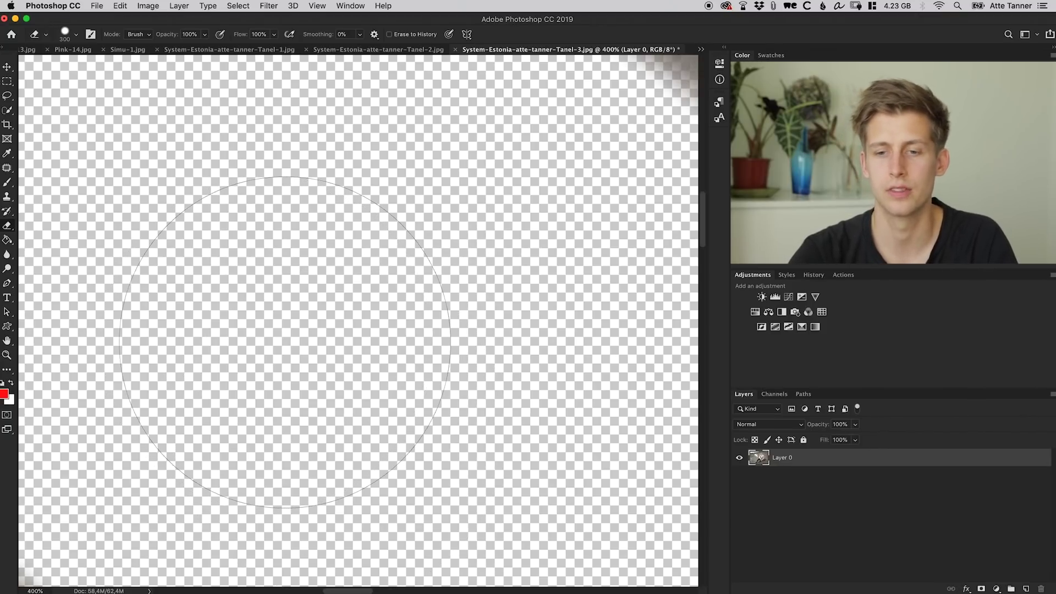
{"action": "key", "text": "super+1"}
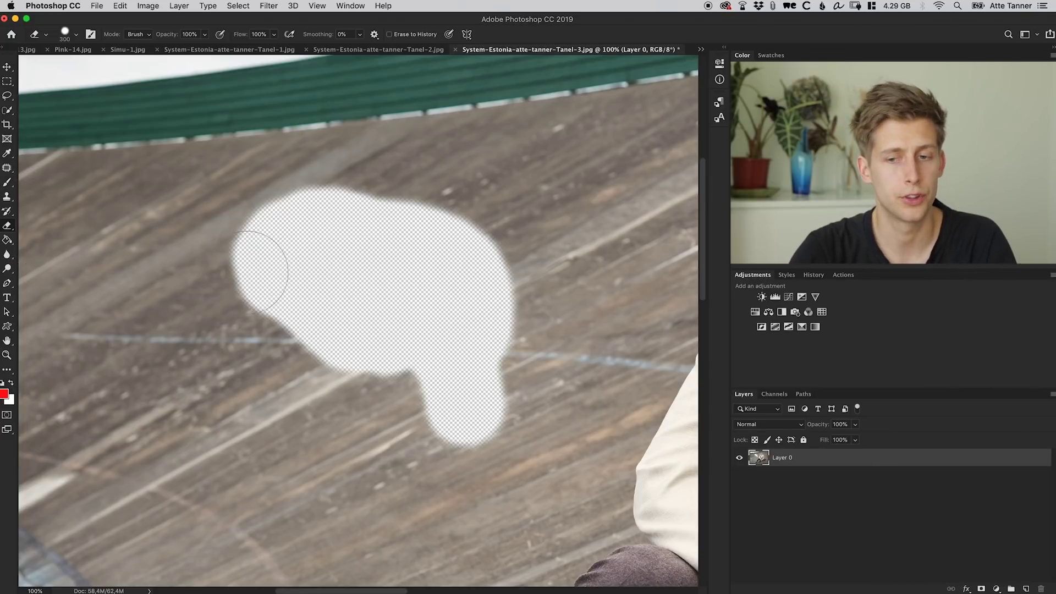
{"action": "mouse_move", "coordinate": [270, 259]}
{"action": "left_mouse_down"}
{"action": "mouse_move", "coordinate": [423, 343]}
{"action": "mouse_move", "coordinate": [303, 259]}
{"action": "left_mouse_up"}
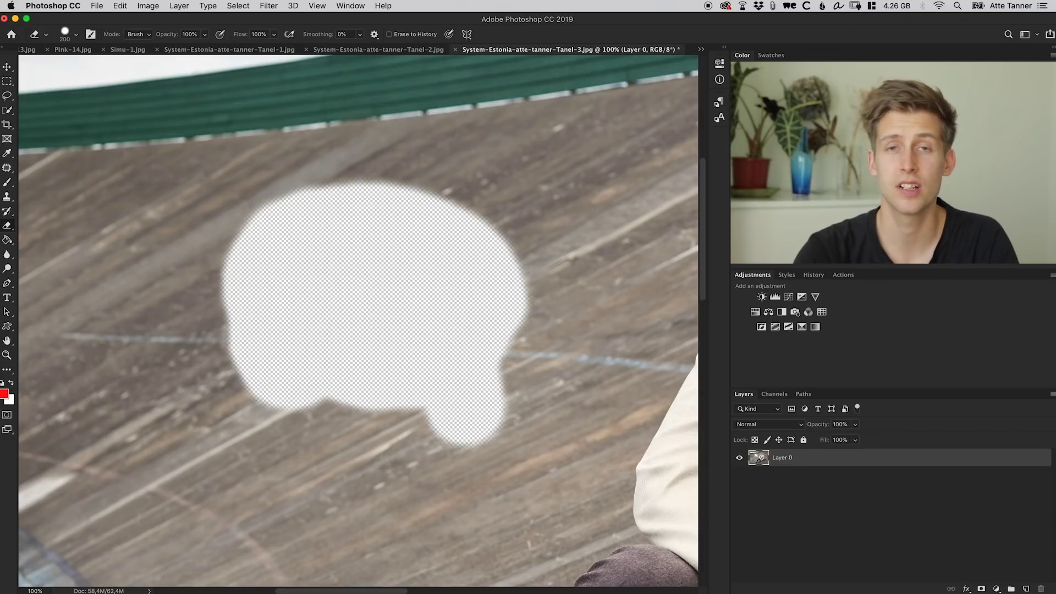
{"action": "key", "text": "bracketleft"}
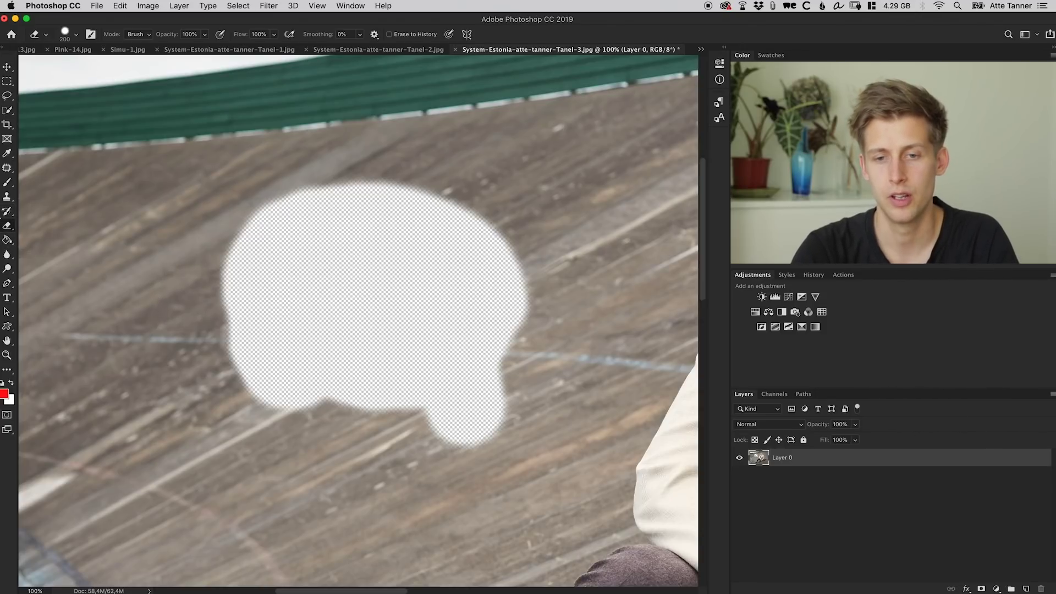
{"action": "left_click_drag", "start_coordinate": [275, 266], "coordinate": [138, 220]}
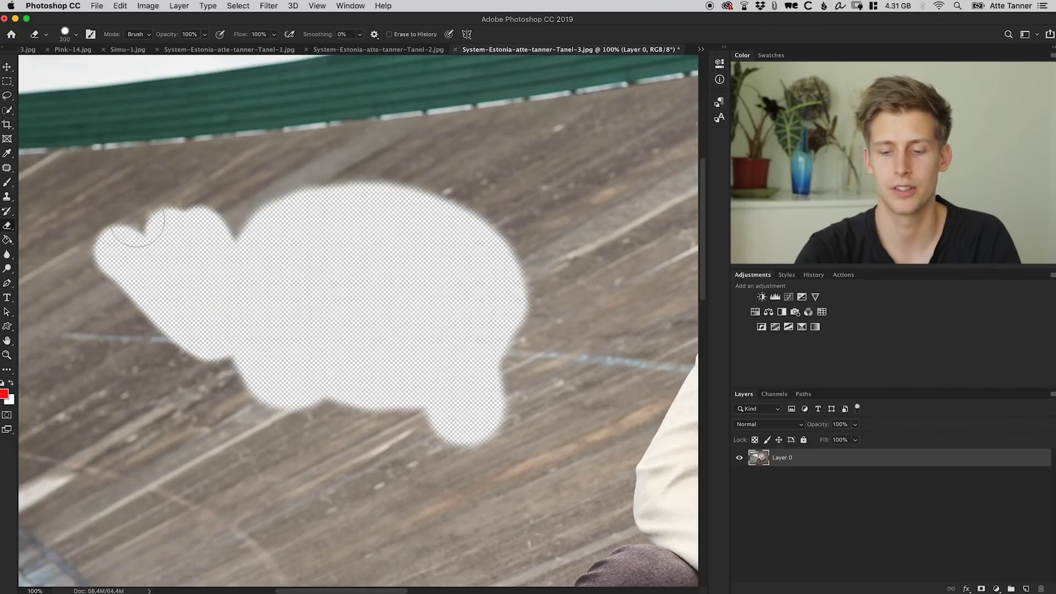
{"action": "key", "text": "ctrl+z"}
{"action": "key", "text": "ctrl+z"}
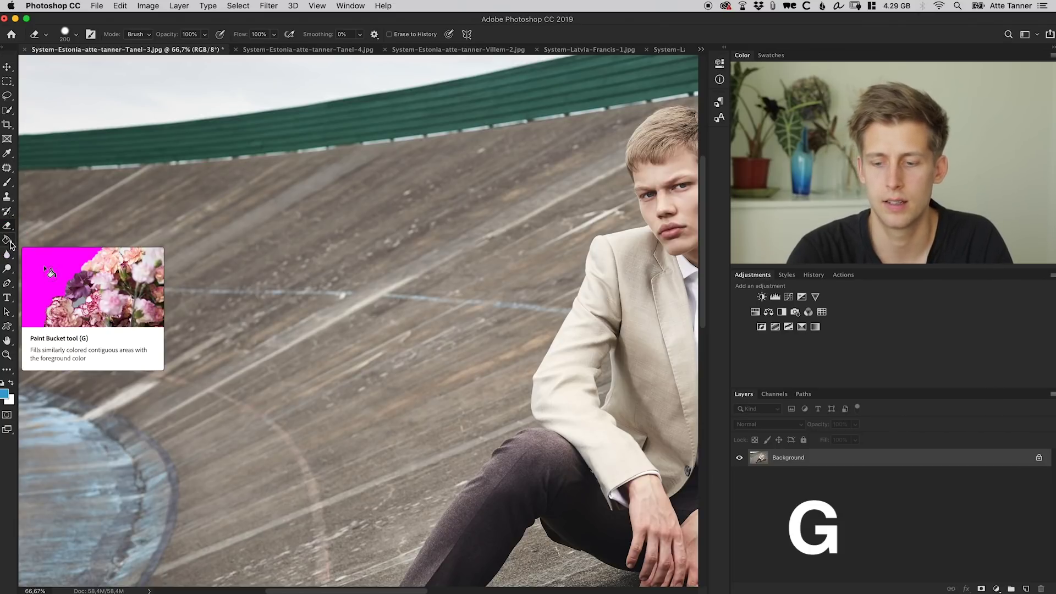
Bucket-fill the blank Untitled-1 canvas blue, undo it, and list the alternative fill tools
{"action": "key", "text": "g"}
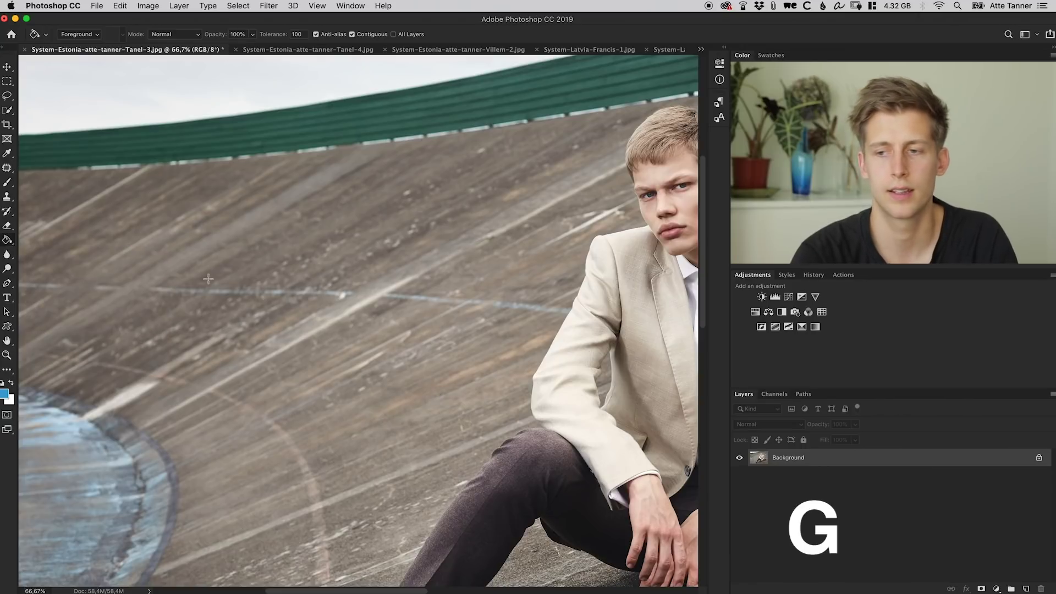
{"action": "left_click", "coordinate": [704, 51]}
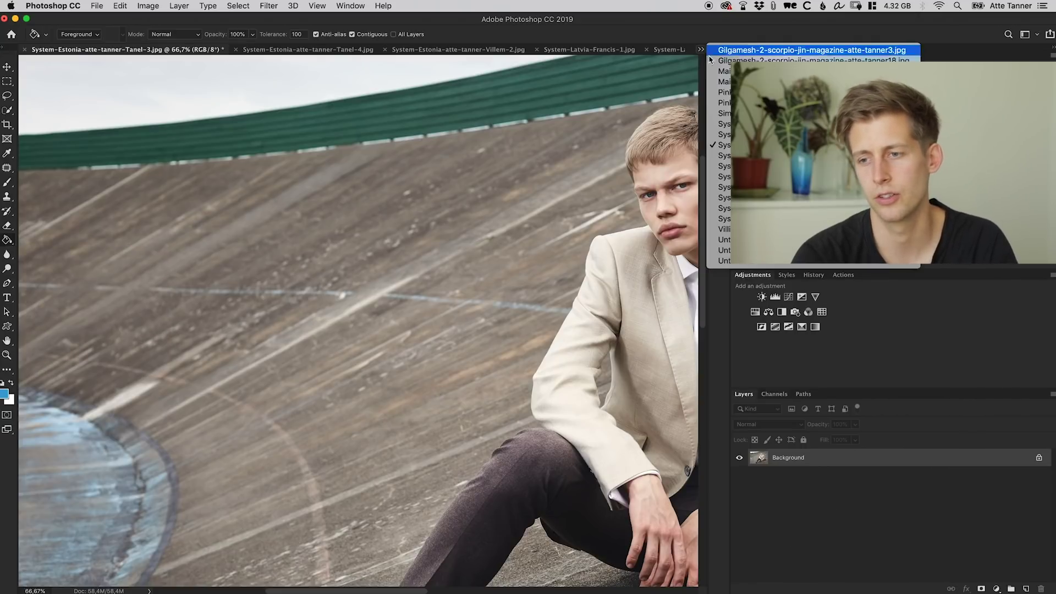
{"action": "left_click", "coordinate": [770, 239]}
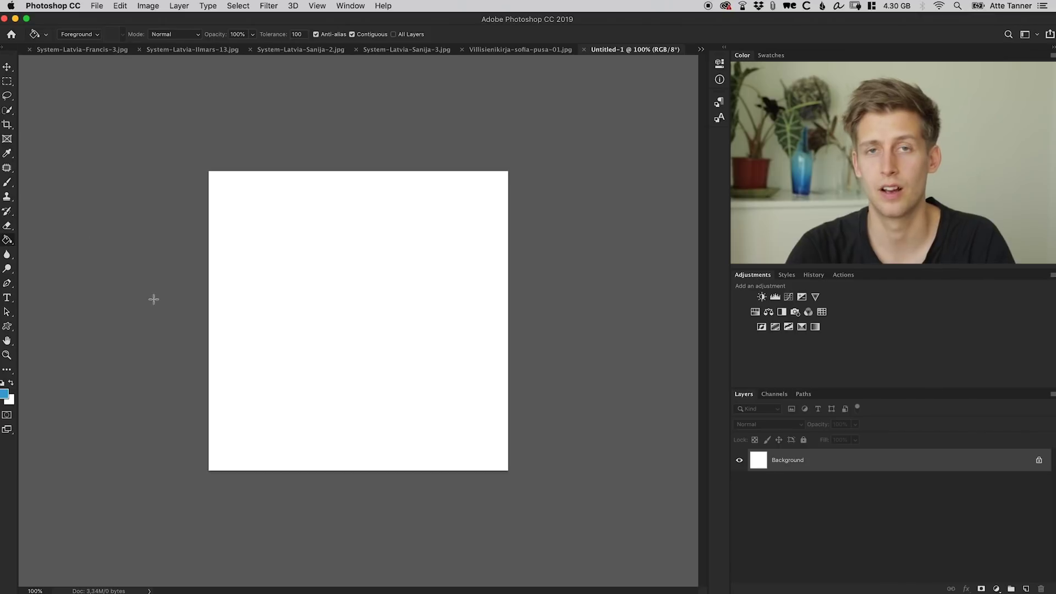
{"action": "left_click", "coordinate": [325, 286]}
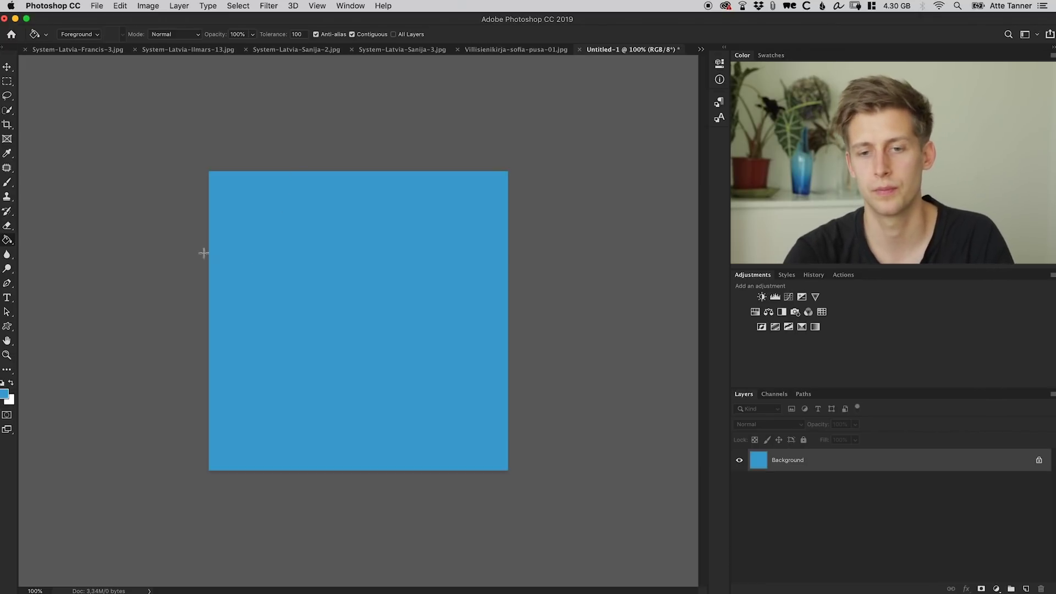
{"action": "key", "text": "super+plus"}
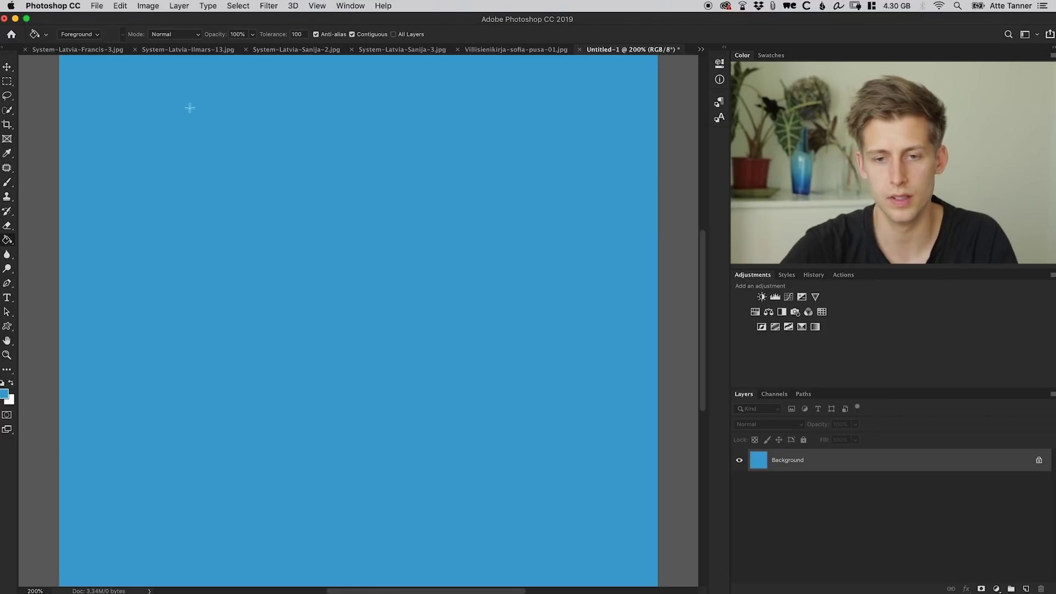
{"action": "key", "text": "super+z"}
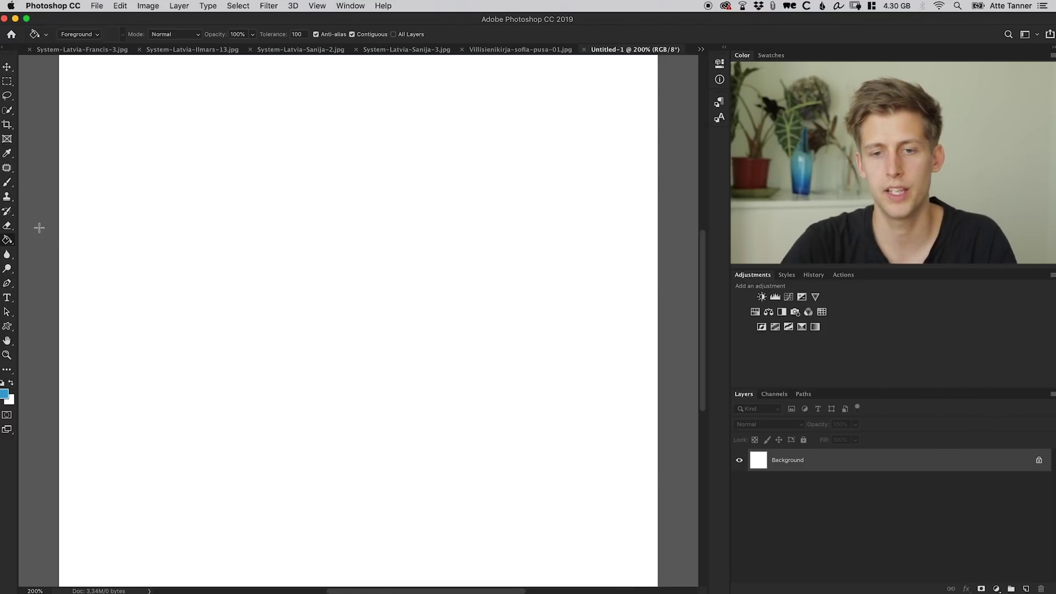
{"action": "right_click", "coordinate": [8, 242]}
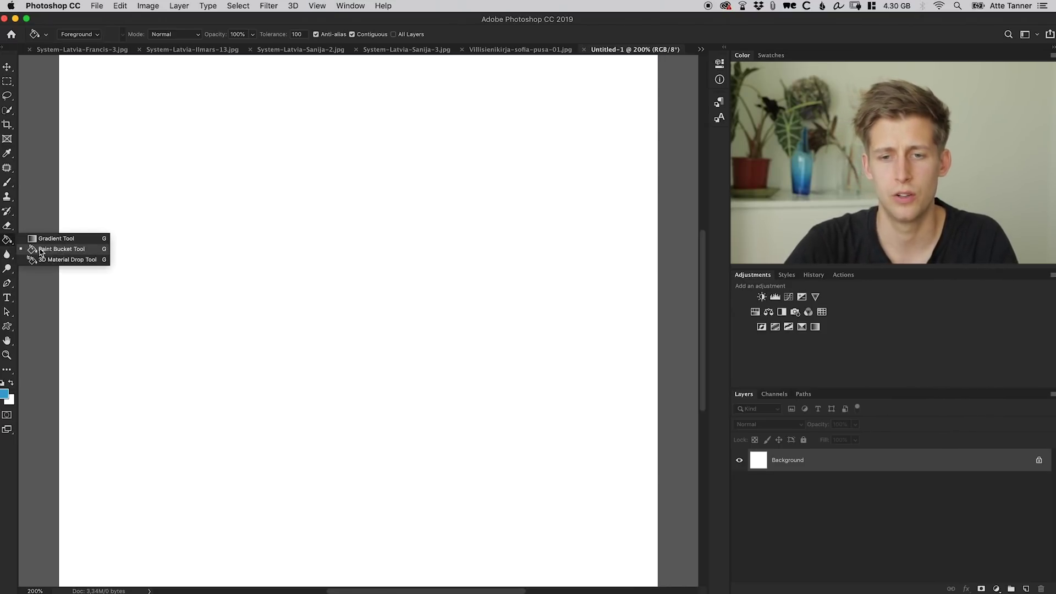
{"action": "left_click", "coordinate": [69, 242]}
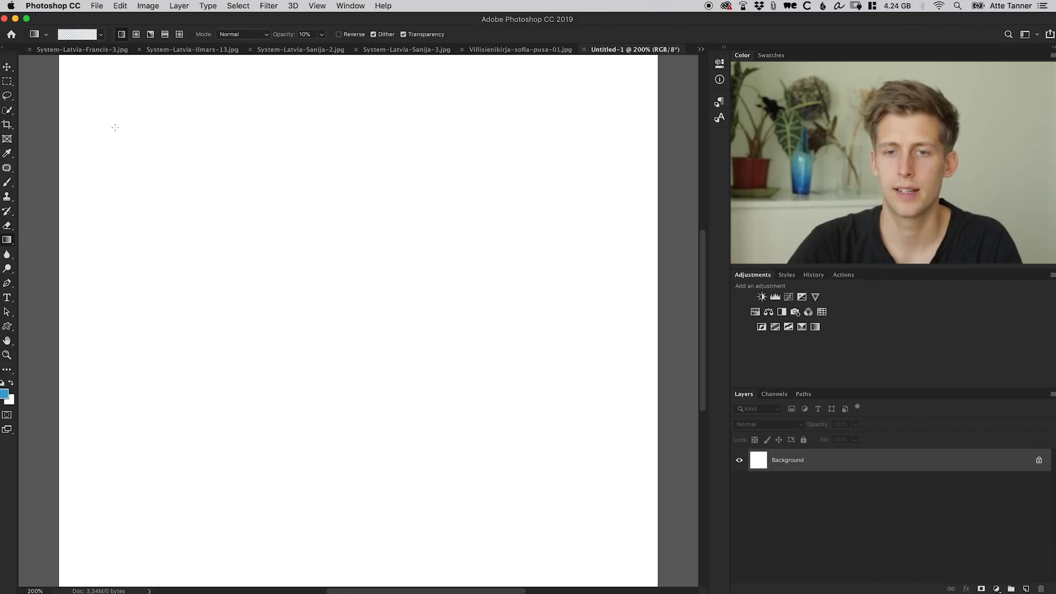
{"action": "left_click", "coordinate": [99, 35]}
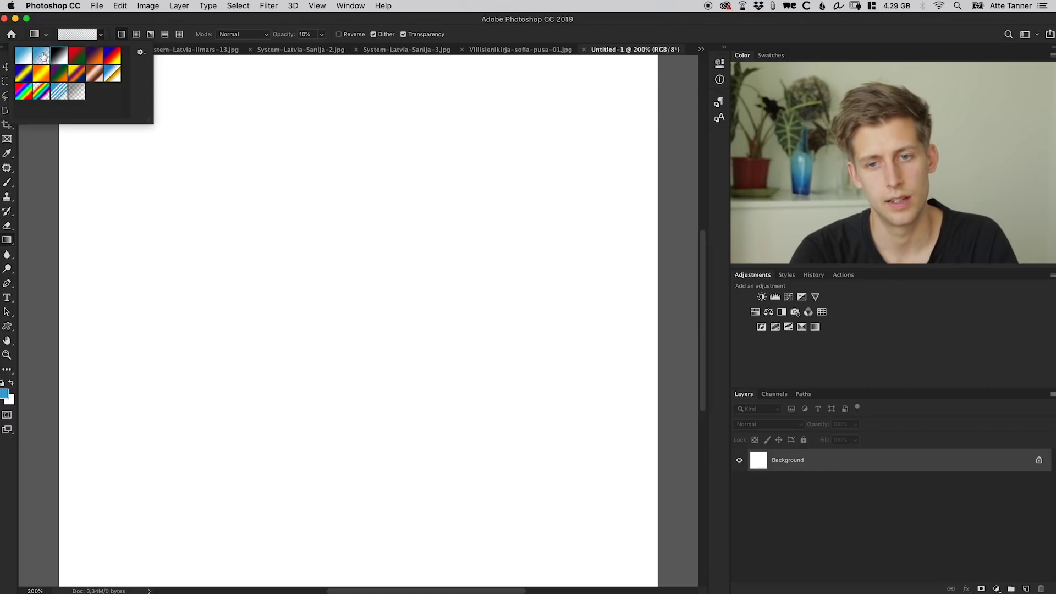
{"action": "left_click", "coordinate": [253, 152]}
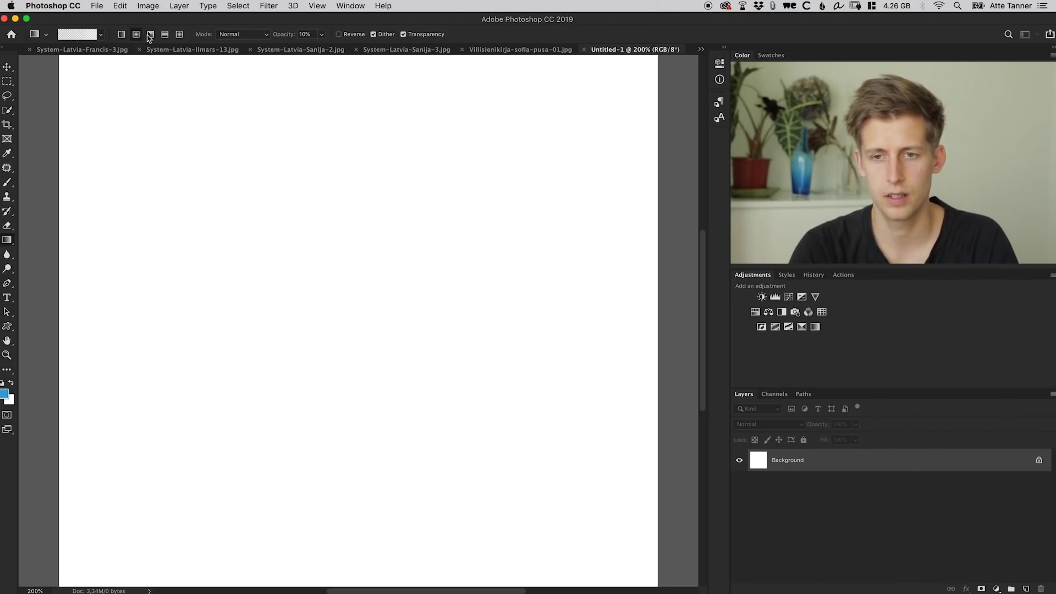
{"action": "left_click_drag", "start_coordinate": [342, 283], "coordinate": [203, 164]}
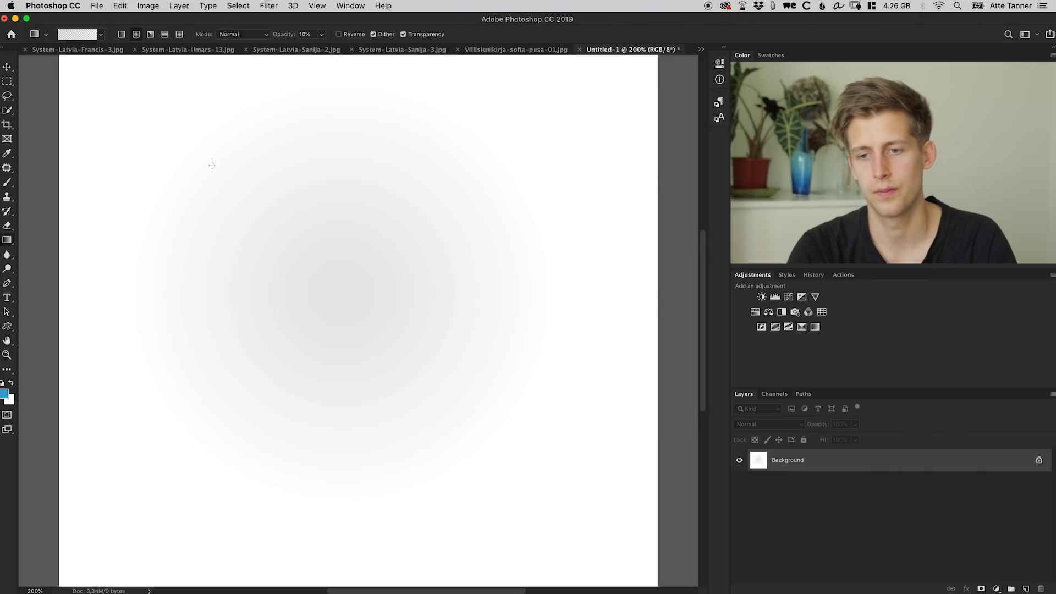
{"action": "key", "text": "ctrl+z"}
{"action": "left_click", "coordinate": [319, 35]}
{"action": "left_click_drag", "start_coordinate": [377, 266], "coordinate": [233, 149]}
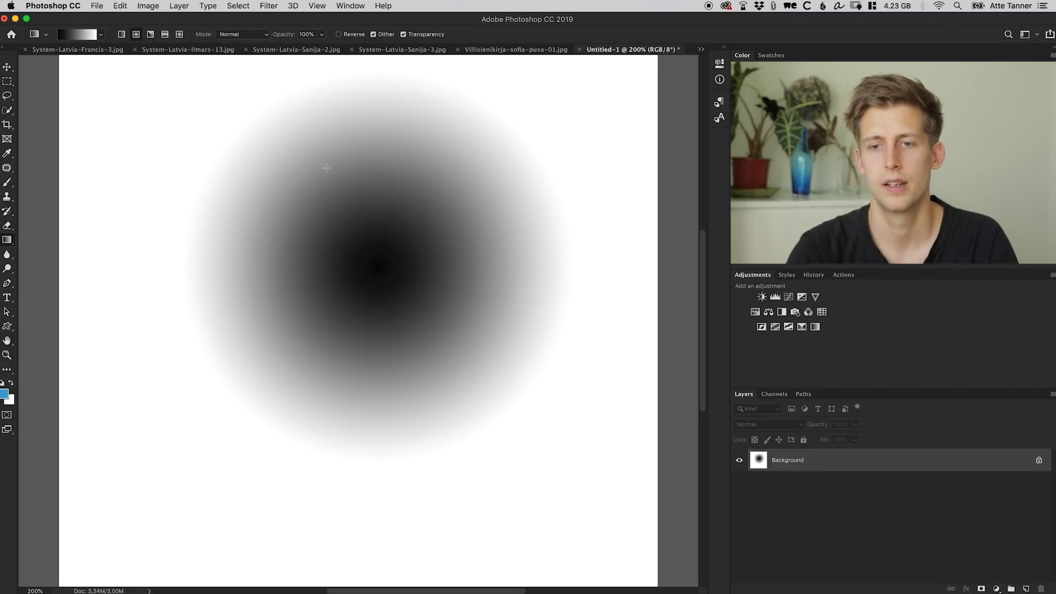
{"action": "key", "text": "ctrl+minus"}
{"action": "key", "text": "ctrl+minus"}
{"action": "key", "text": "ctrl+plus"}
{"action": "key", "text": "ctrl+plus"}
{"action": "key", "text": "ctrl+plus"}
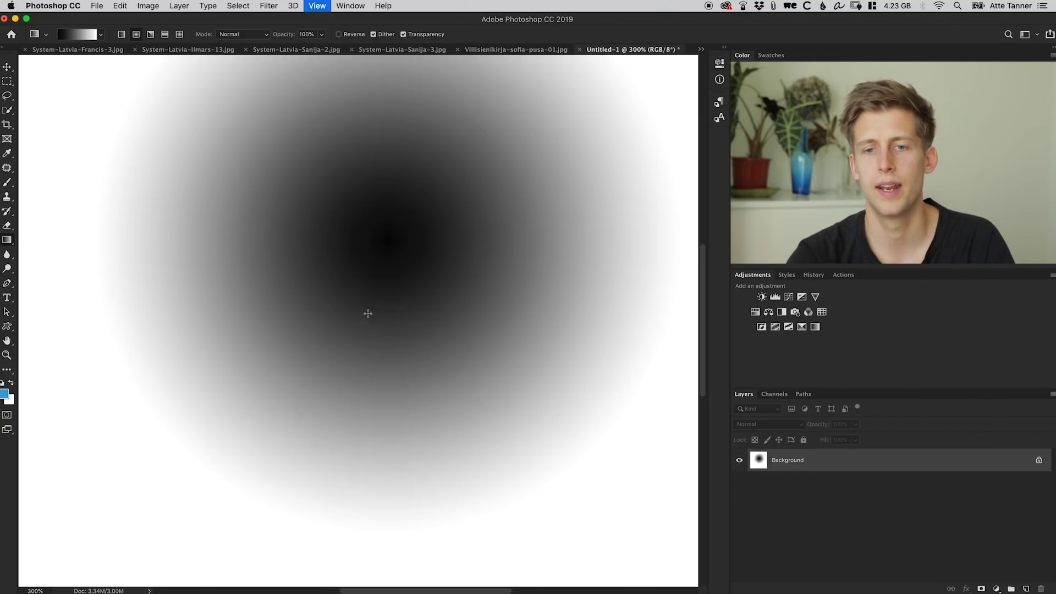
{"action": "scroll", "coordinate": [368, 313], "scroll_direction": "up", "scroll_amount": 3}
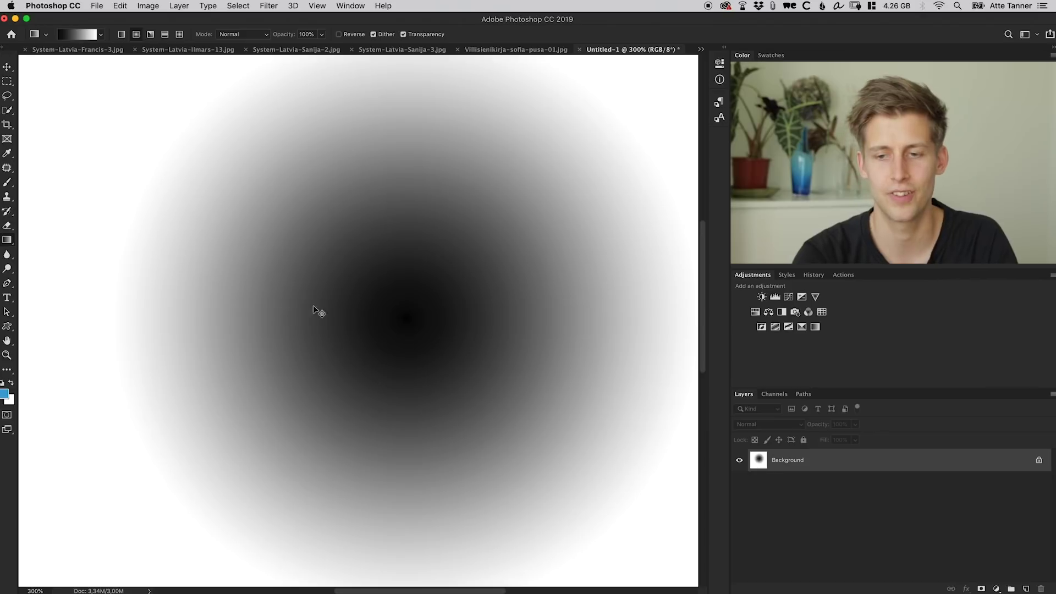
{"action": "key", "text": "ctrl+z"}
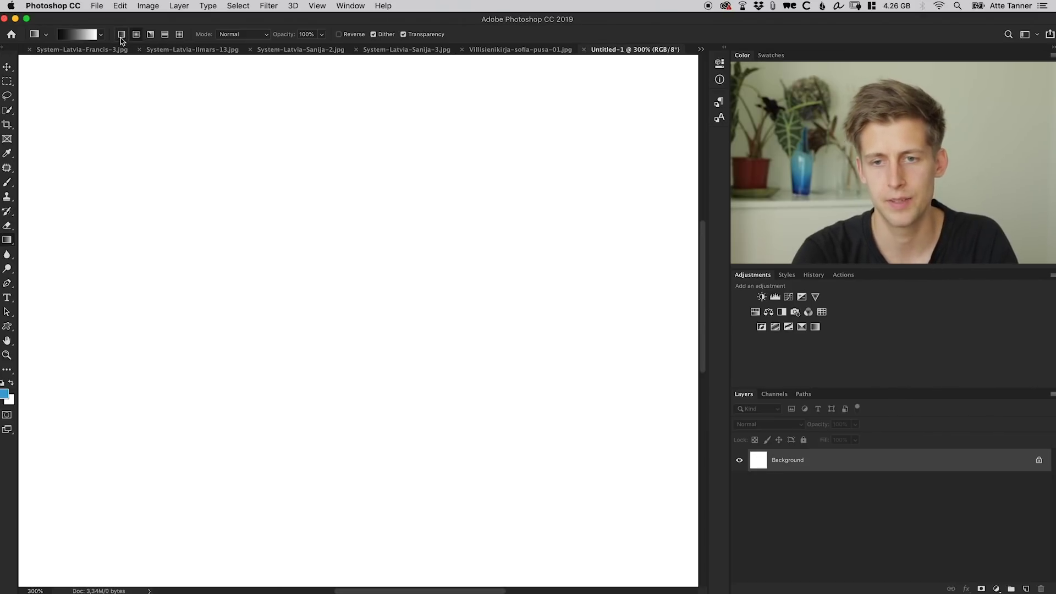
{"action": "key", "text": "ctrl+minus"}
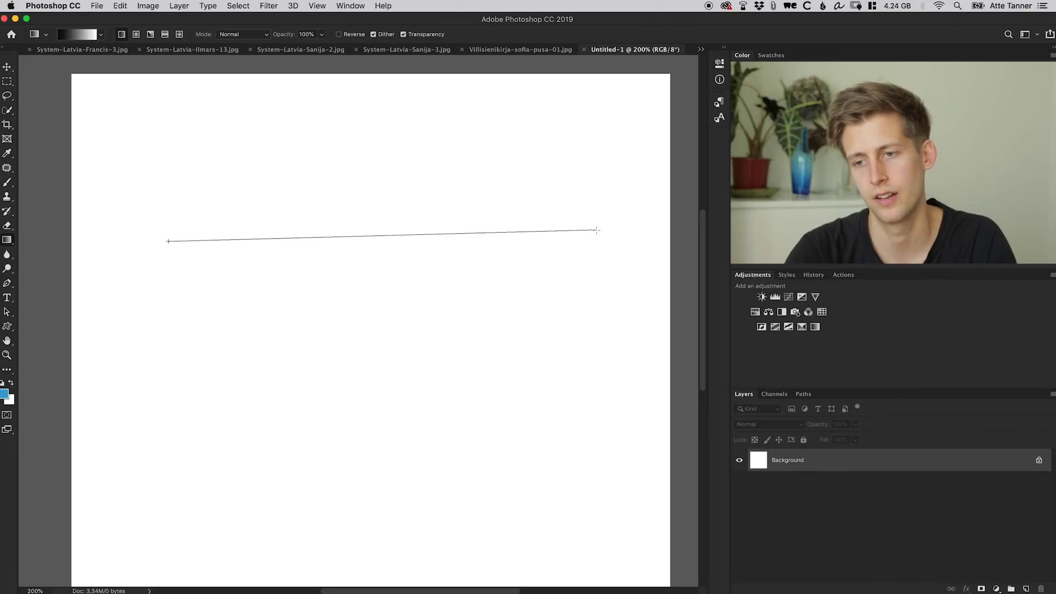
{"action": "left_click_drag", "start_coordinate": [377, 246], "coordinate": [593, 244]}
{"action": "key", "text": "ctrl+minus"}
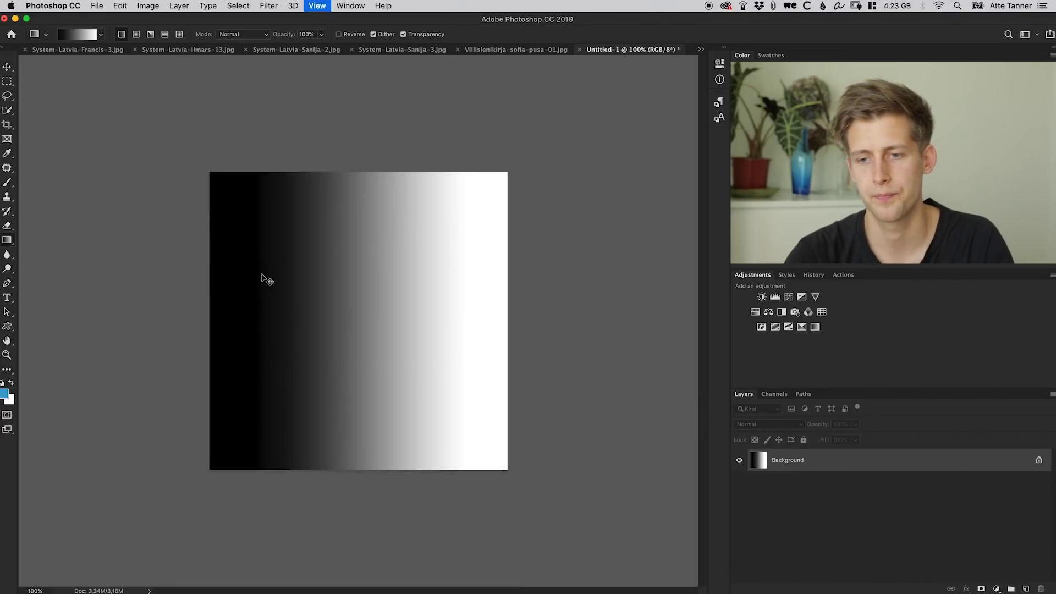
{"action": "key", "text": "ctrl+plus"}
{"action": "key", "text": "ctrl+plus"}
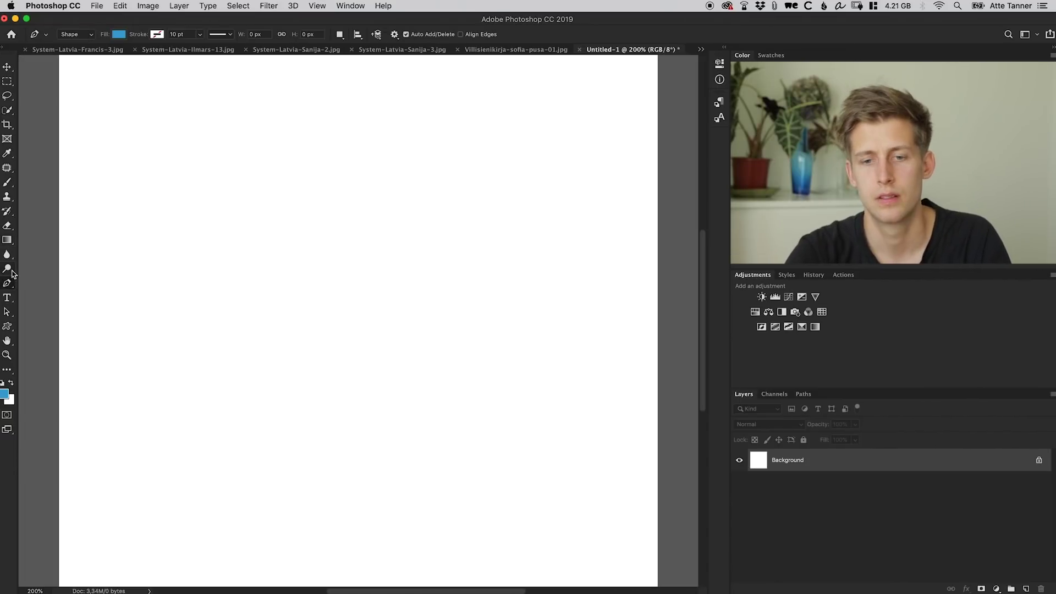
Draw a curvy blue wave shape by placing Pen tool anchors across the canvas
{"action": "key", "text": "p"}
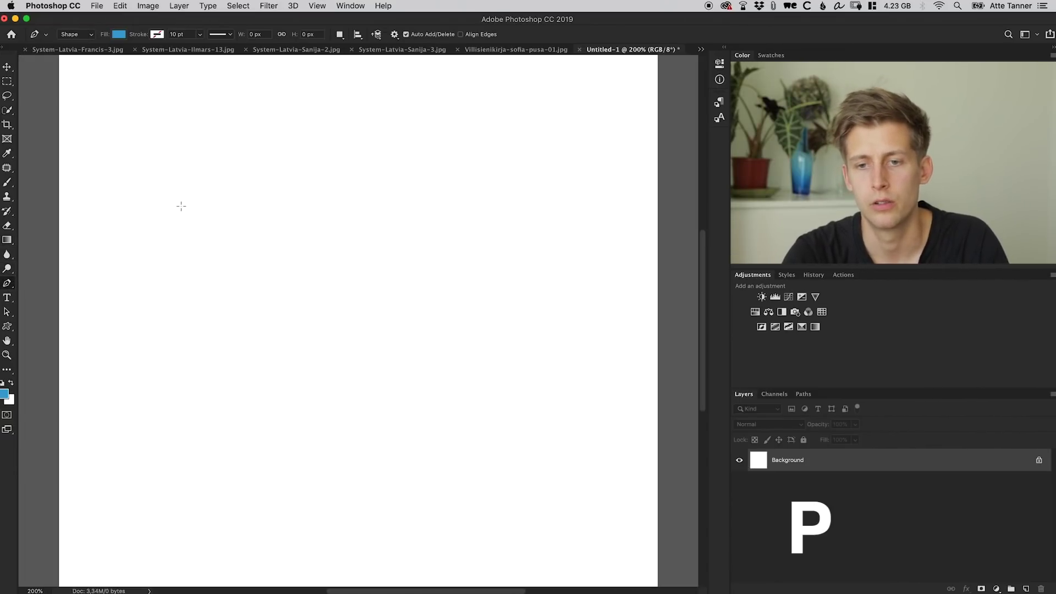
{"action": "left_click", "coordinate": [181, 205]}
{"action": "left_click_drag", "start_coordinate": [351, 288], "coordinate": [358, 392]}
{"action": "left_click_drag", "start_coordinate": [476, 341], "coordinate": [537, 250]}
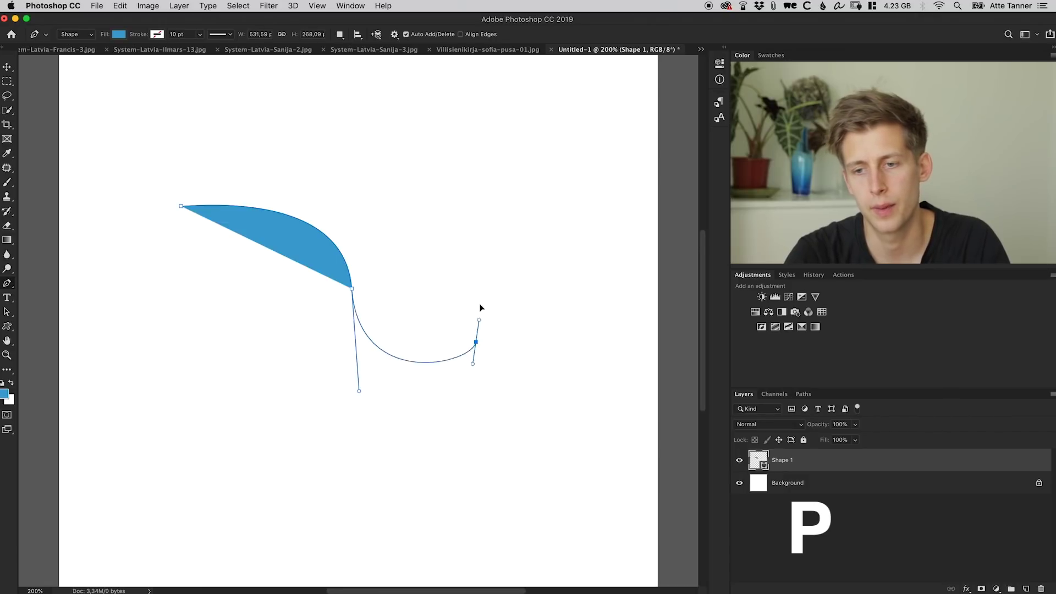
{"action": "left_click", "coordinate": [540, 317]}
{"action": "left_click_drag", "start_coordinate": [531, 391], "coordinate": [556, 484]}
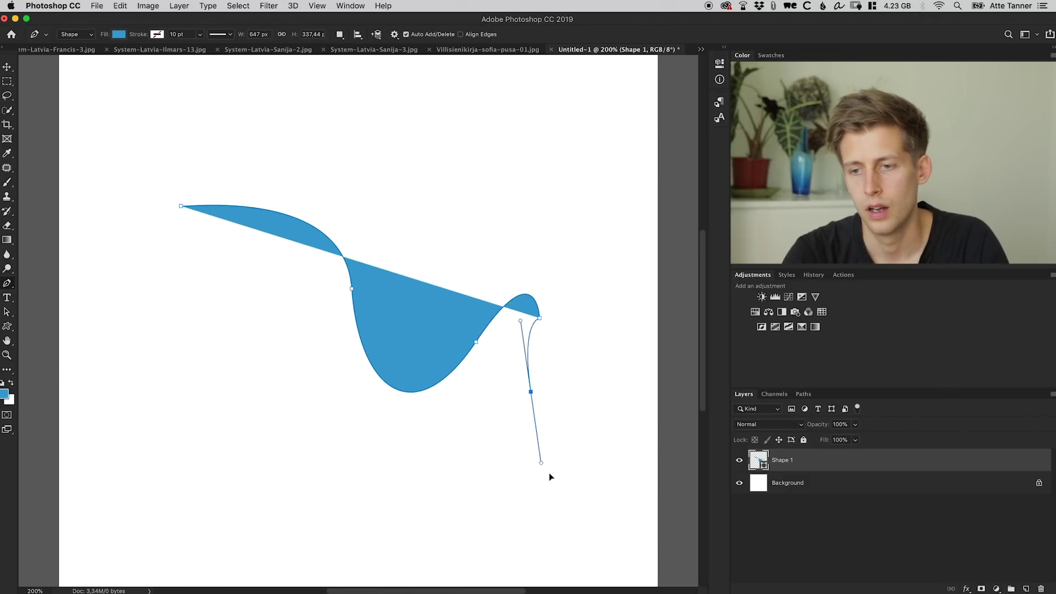
{"action": "left_click_drag", "start_coordinate": [613, 379], "coordinate": [529, 253]}
{"action": "left_click", "coordinate": [528, 254]}
{"action": "left_click", "coordinate": [388, 216]}
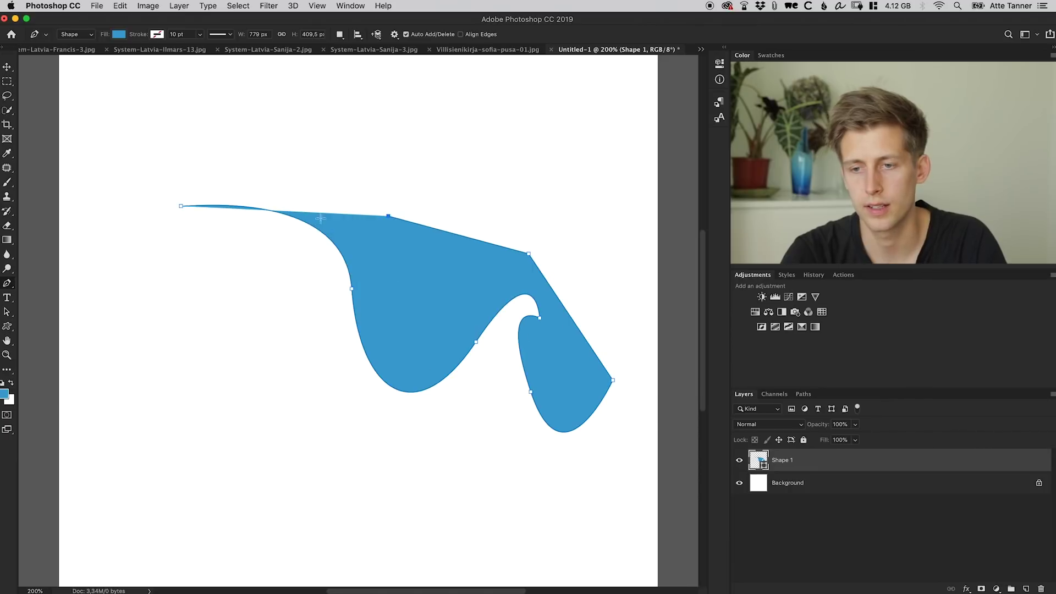
{"action": "left_click", "coordinate": [236, 287]}
Undo the stray anchor and delete the Shape 1 layer
{"action": "key", "text": "ctrl+z"}
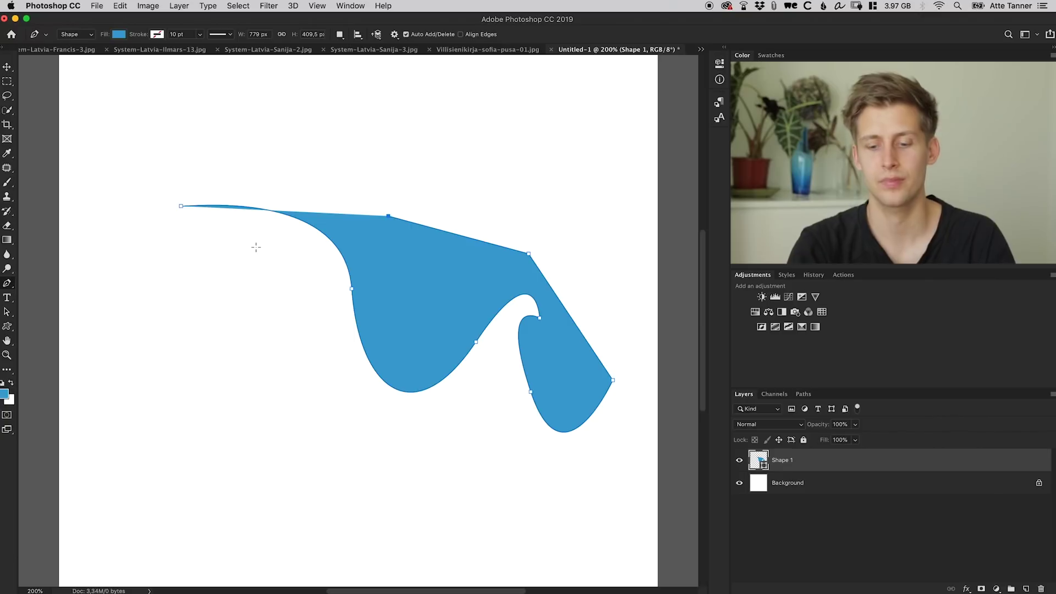
{"action": "key", "text": "BackSpace"}
{"action": "key", "text": "BackSpace"}
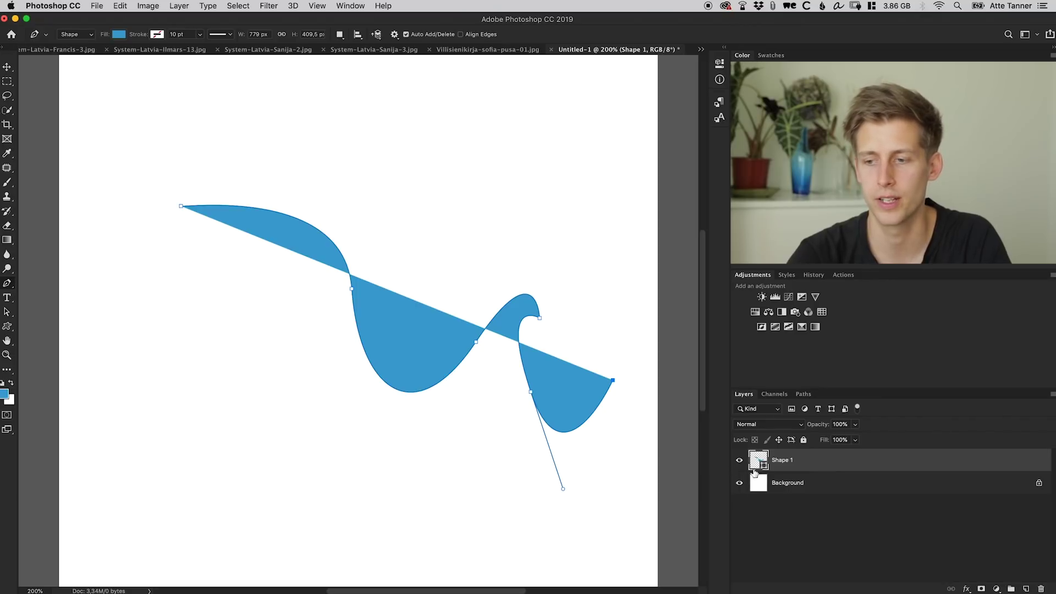
{"action": "key", "text": "BackSpace"}
{"action": "key", "text": "BackSpace"}
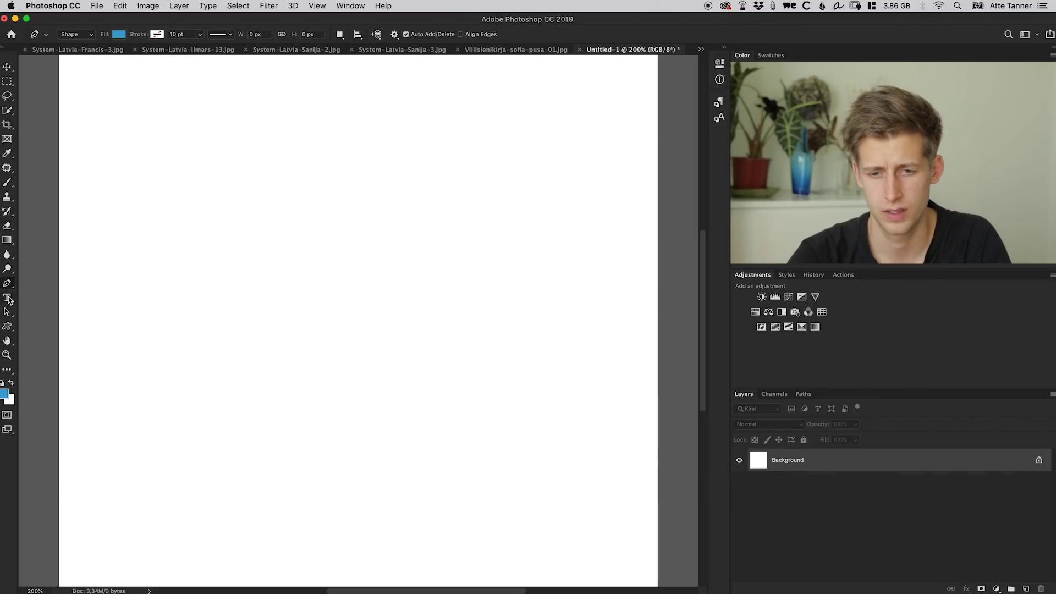
{"action": "left_click", "coordinate": [7, 298]}
{"action": "mouse_move", "coordinate": [146, 198]}
{"action": "left_mouse_down"}
{"action": "mouse_move", "coordinate": [330, 321]}
{"action": "mouse_move", "coordinate": [495, 391]}
{"action": "mouse_move", "coordinate": [510, 441]}
{"action": "mouse_move", "coordinate": [536, 468]}
{"action": "left_mouse_up"}
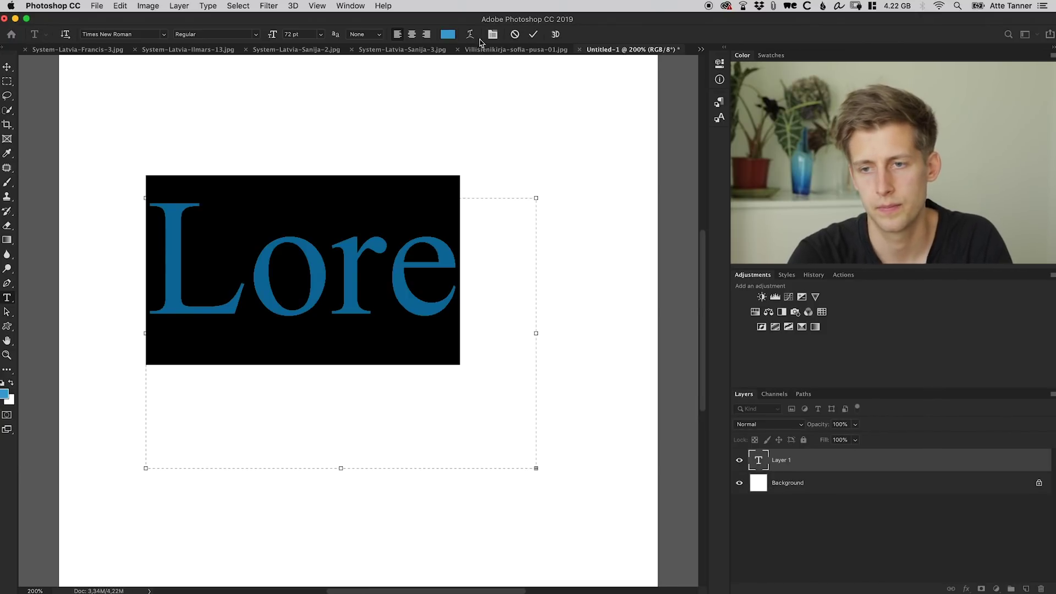
{"action": "left_click", "coordinate": [321, 34]}
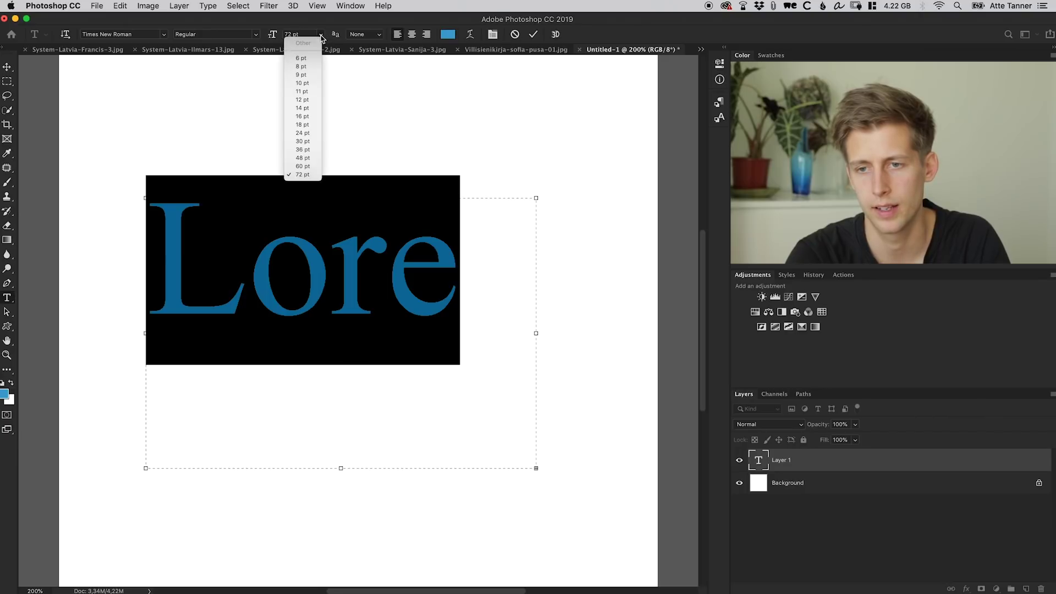
{"action": "key", "text": "Escape"}
{"action": "type", "text": "16"}
{"action": "key", "text": "Return"}
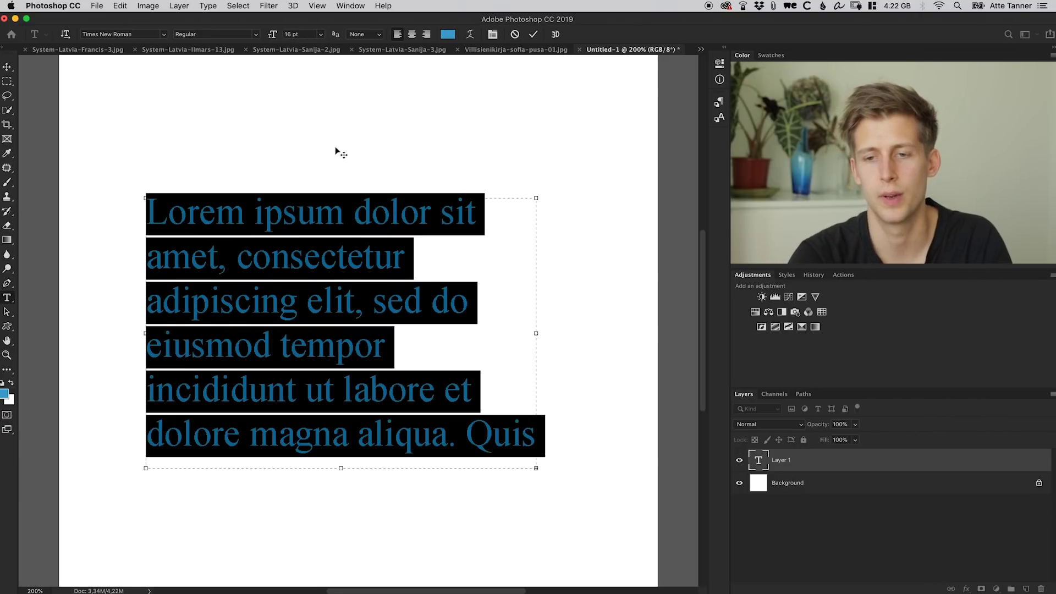
{"action": "left_click", "coordinate": [370, 260]}
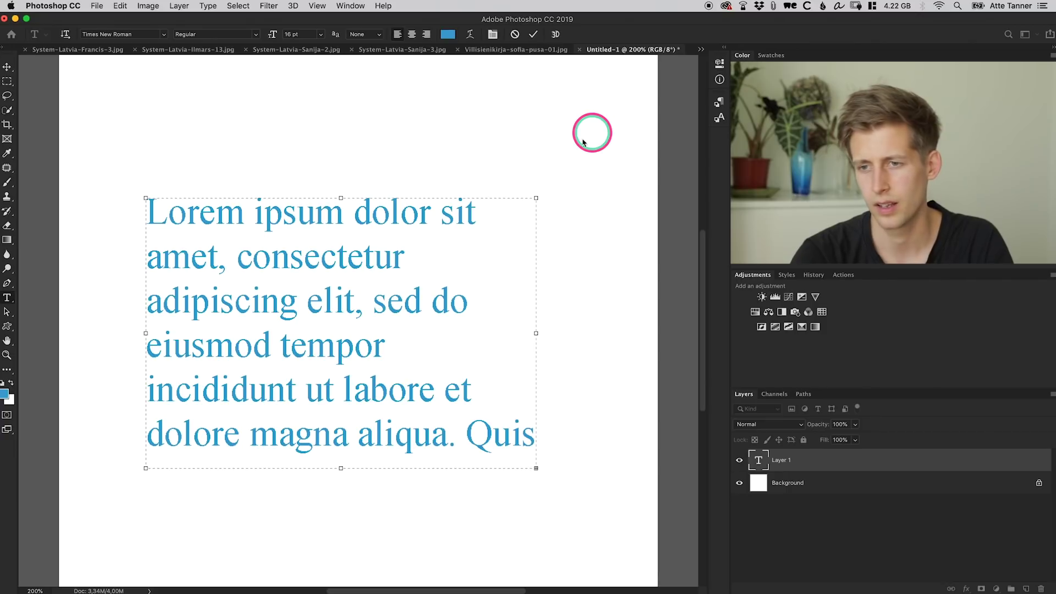
{"action": "left_click", "coordinate": [800, 515]}
{"action": "mouse_move", "coordinate": [769, 469]}
{"action": "left_mouse_down"}
{"action": "mouse_move", "coordinate": [1039, 521]}
{"action": "mouse_move", "coordinate": [1041, 589]}
{"action": "left_mouse_up"}
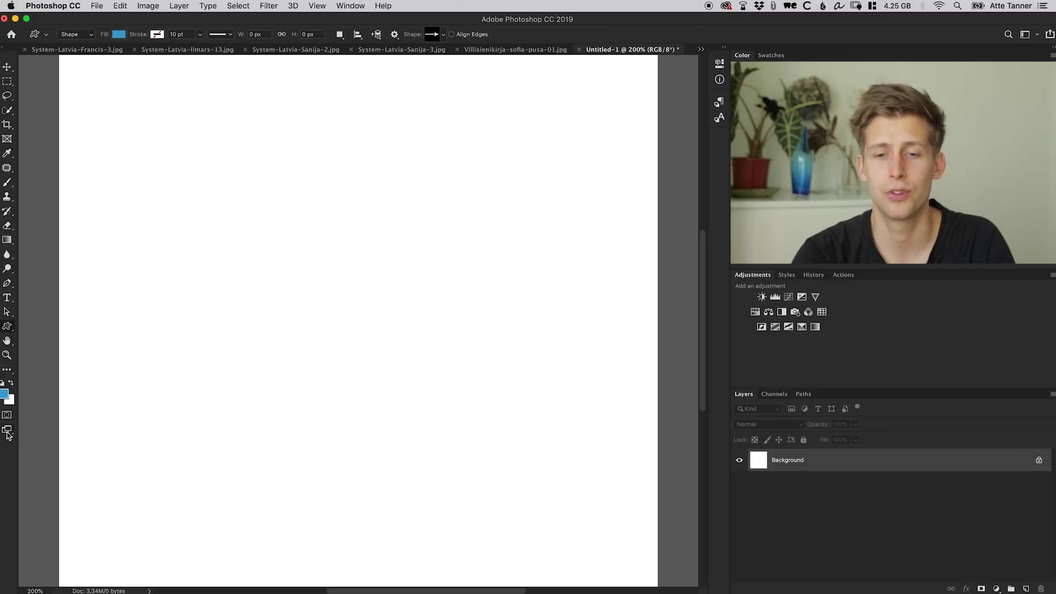
Set a yellow-green foreground colour, choose the Brush, then swap and reset colours to default
{"action": "left_click", "coordinate": [5, 394]}
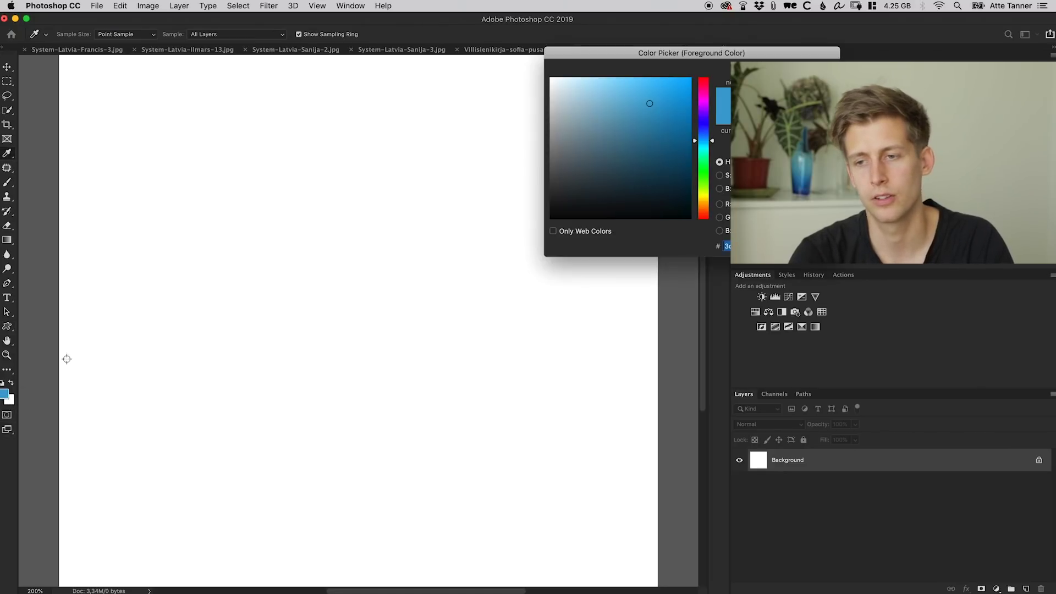
{"action": "mouse_move", "coordinate": [624, 175]}
{"action": "left_mouse_down"}
{"action": "mouse_move", "coordinate": [671, 112]}
{"action": "mouse_move", "coordinate": [712, 189]}
{"action": "left_mouse_up"}
{"action": "left_click_drag", "start_coordinate": [675, 146], "coordinate": [648, 83]}
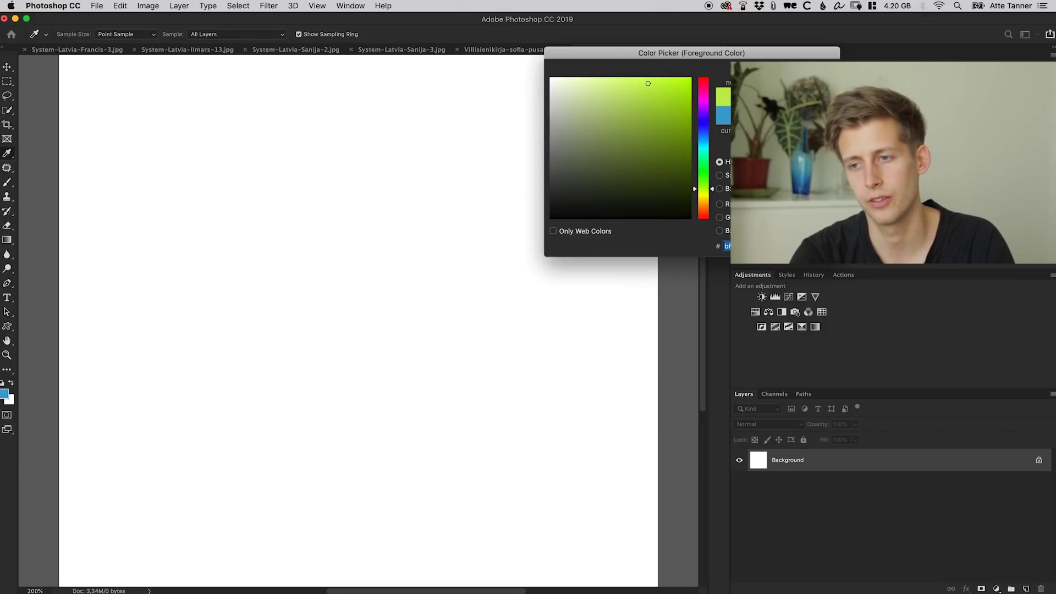
{"action": "key", "text": "Return"}
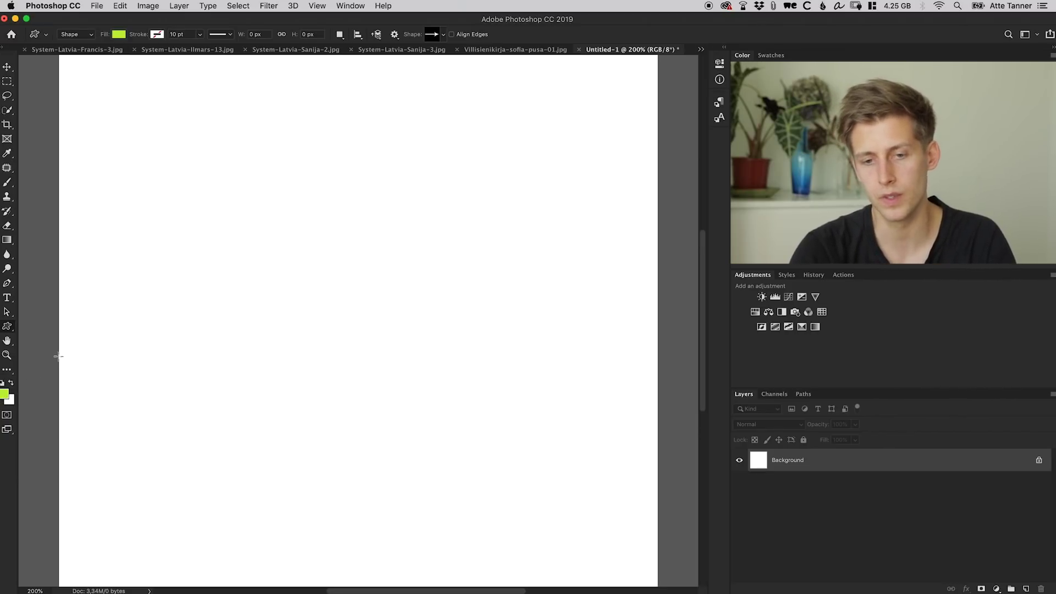
{"action": "key", "text": "b"}
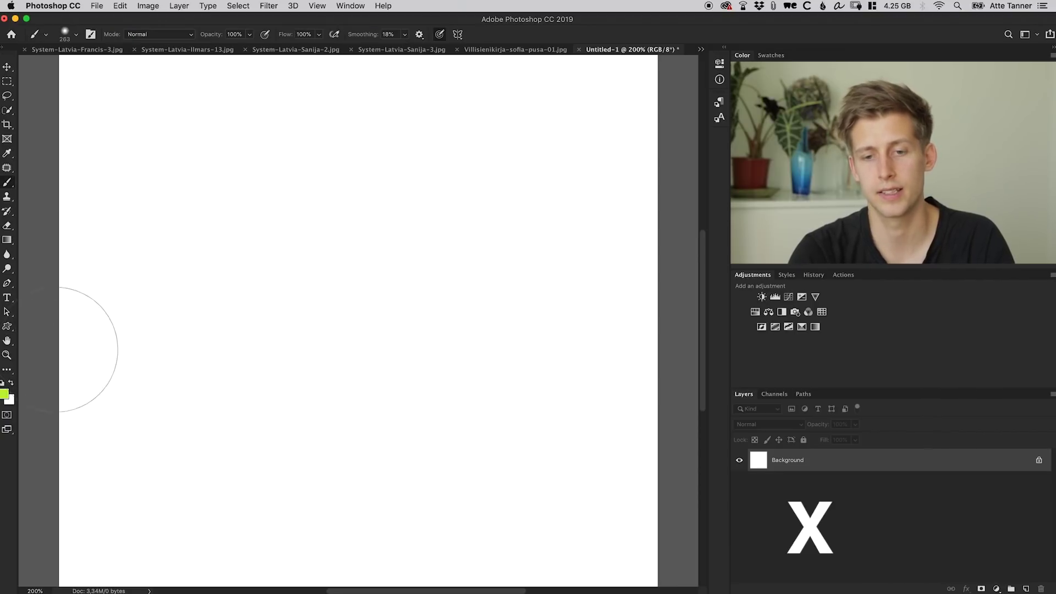
{"action": "key", "text": "x"}
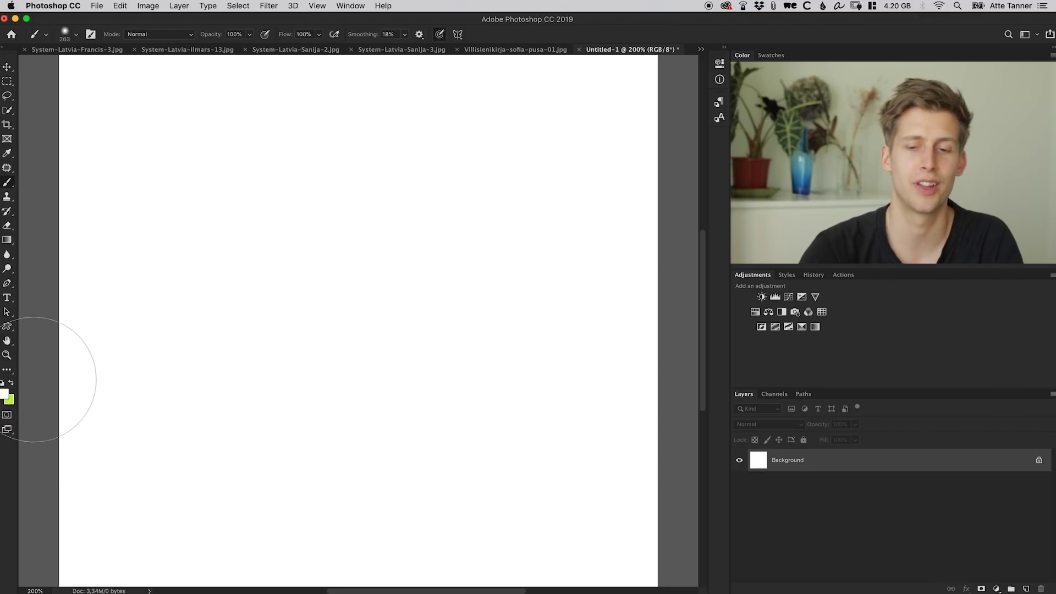
{"action": "key", "text": "d"}
{"action": "key", "text": "x"}
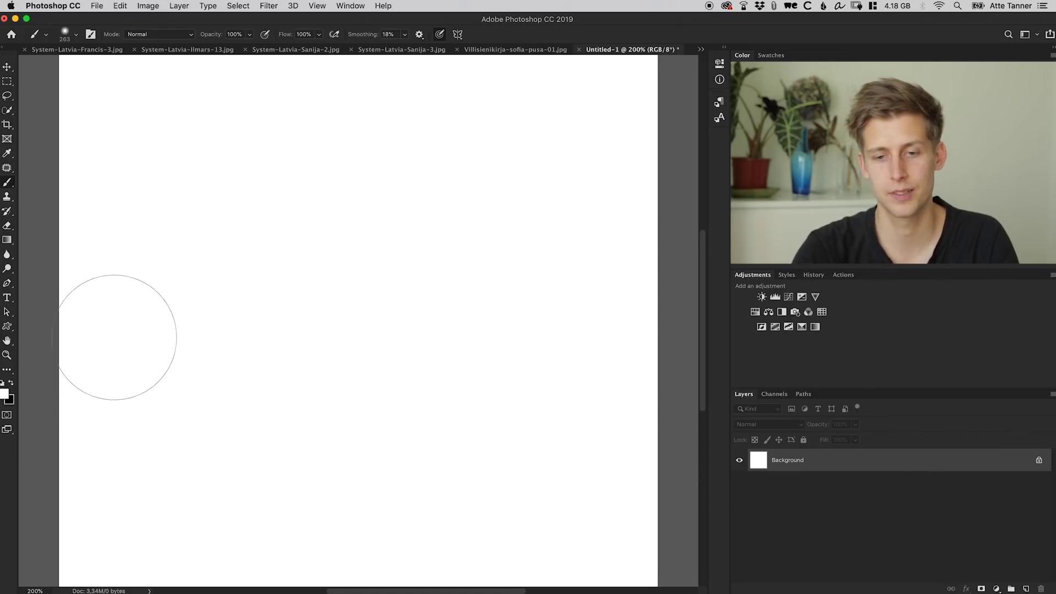
Try light green then pink as foreground colours, then reset to default black and white
{"action": "left_click", "coordinate": [5, 394]}
{"action": "left_click", "coordinate": [704, 178]}
{"action": "left_click_drag", "start_coordinate": [637, 162], "coordinate": [670, 90]}
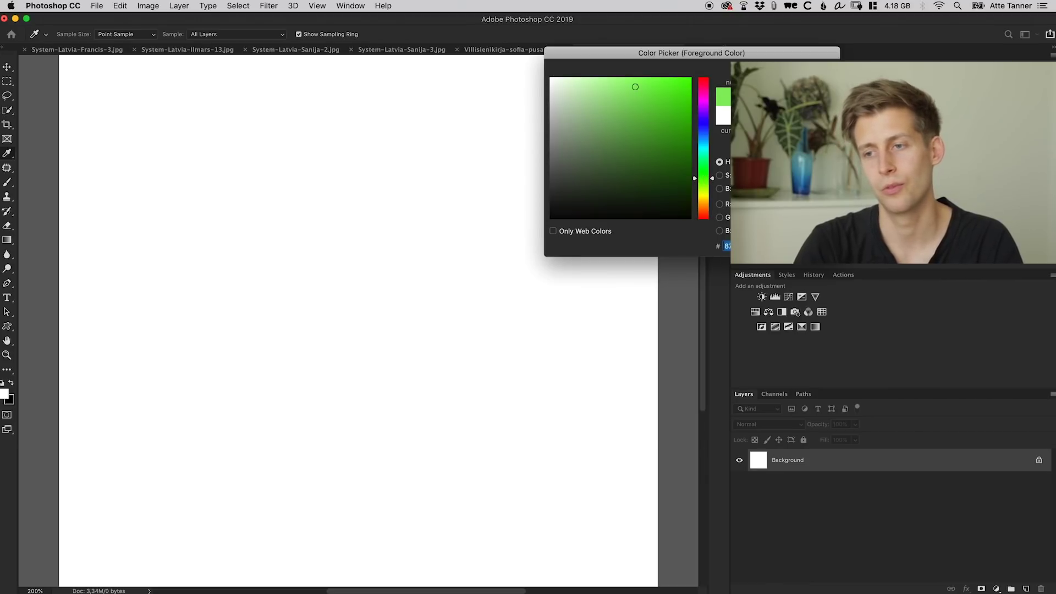
{"action": "key", "text": "Return"}
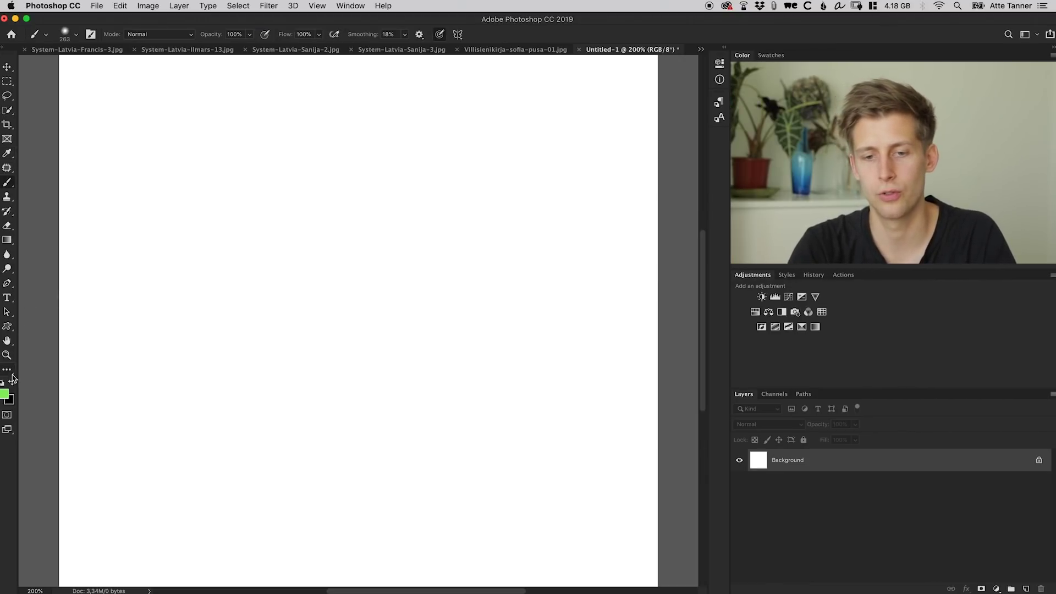
{"action": "left_click", "coordinate": [5, 395]}
{"action": "mouse_move", "coordinate": [667, 157]}
{"action": "left_mouse_down"}
{"action": "mouse_move", "coordinate": [681, 108]}
{"action": "mouse_move", "coordinate": [703, 84]}
{"action": "left_mouse_up"}
{"action": "left_click", "coordinate": [660, 89]}
{"action": "key", "text": "Return"}
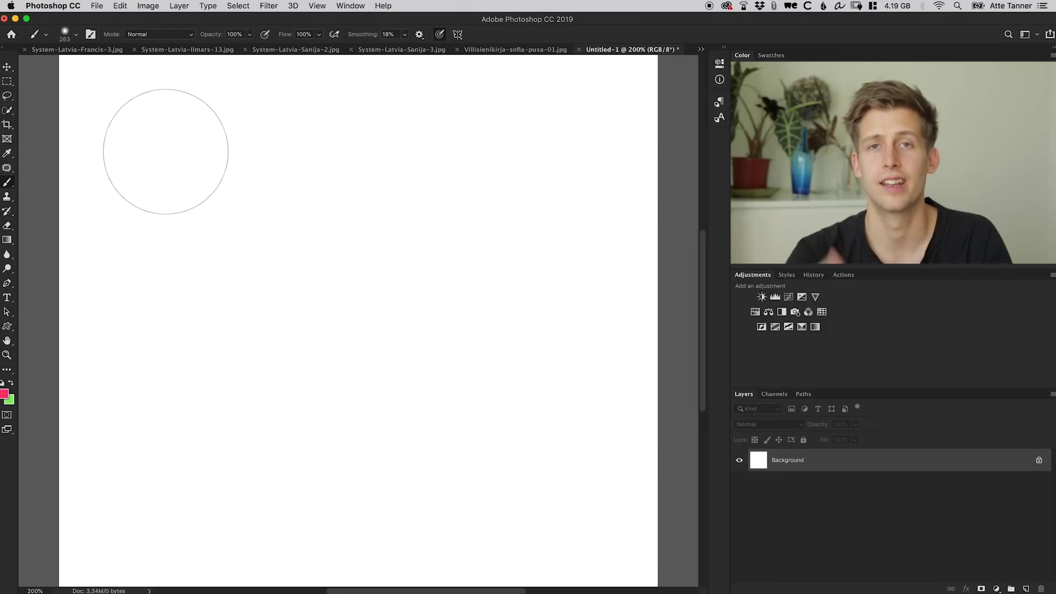
{"action": "key", "text": "d"}
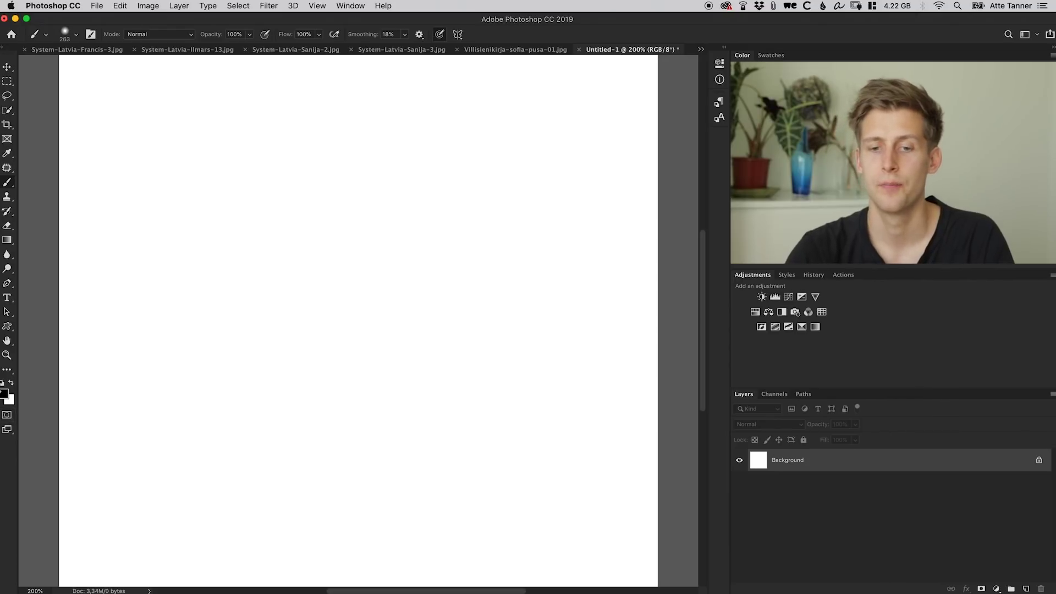
{"action": "left_click", "coordinate": [10, 399]}
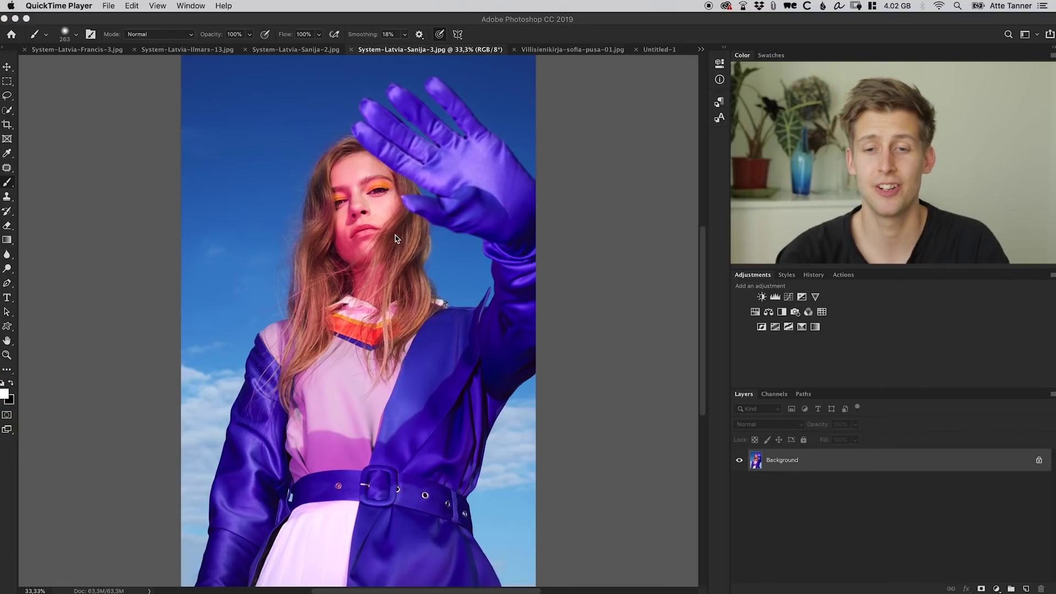
Enter a height of 2048 px in Image Size for the Sanija portrait, then cancel
{"action": "left_click", "coordinate": [66, 168]}
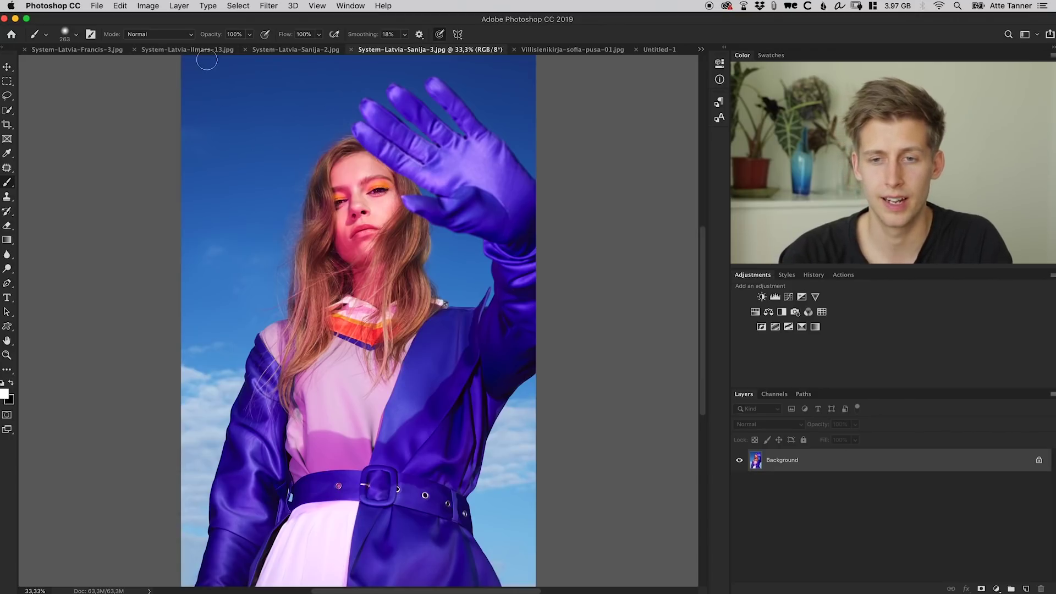
{"action": "left_click", "coordinate": [149, 6]}
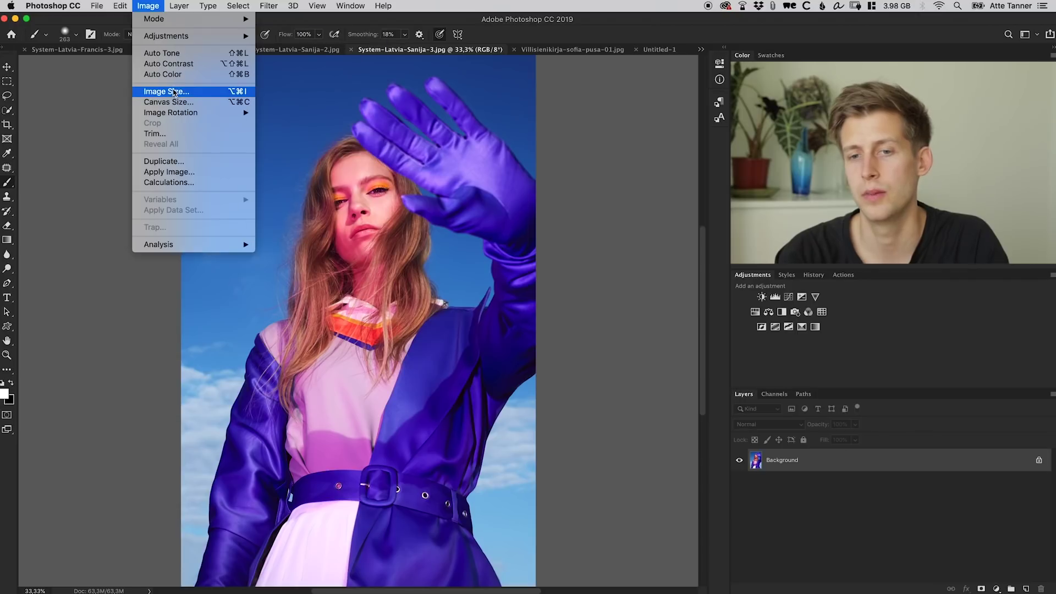
{"action": "left_click", "coordinate": [172, 92]}
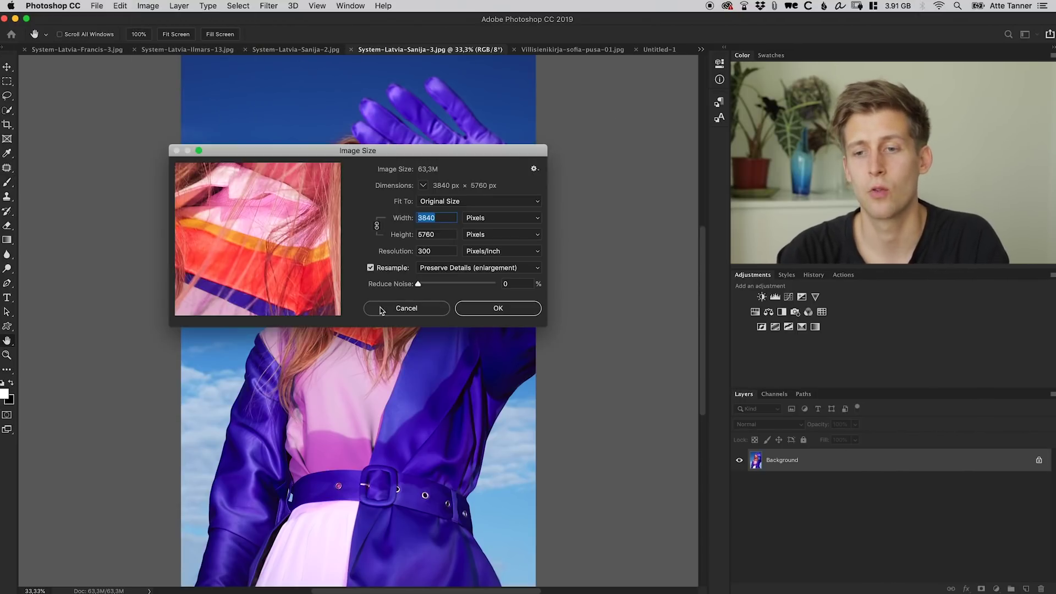
{"action": "left_click", "coordinate": [435, 233]}
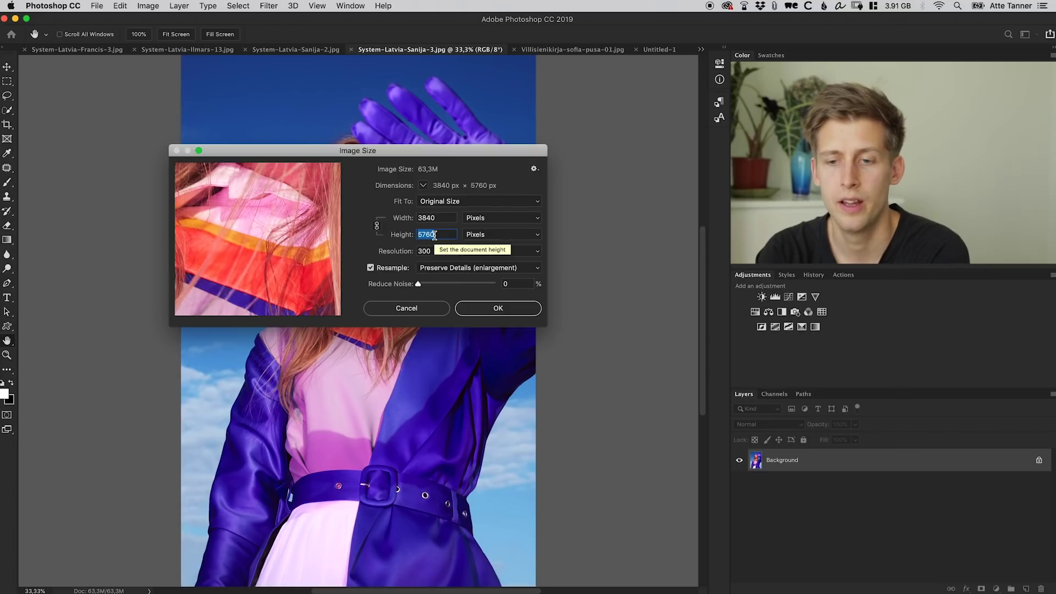
{"action": "type", "text": "2048"}
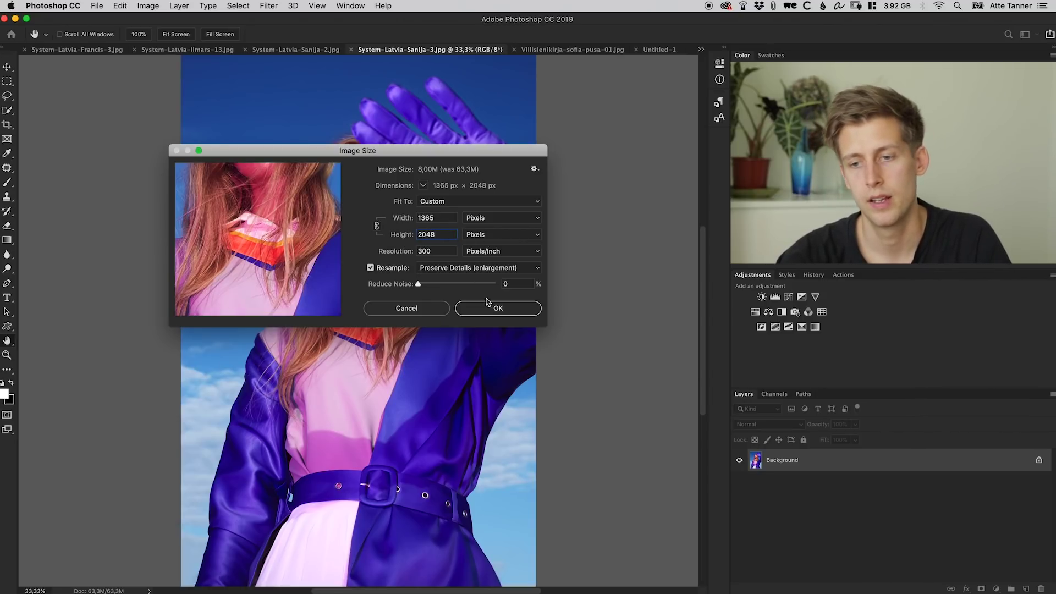
{"action": "left_click", "coordinate": [426, 313]}
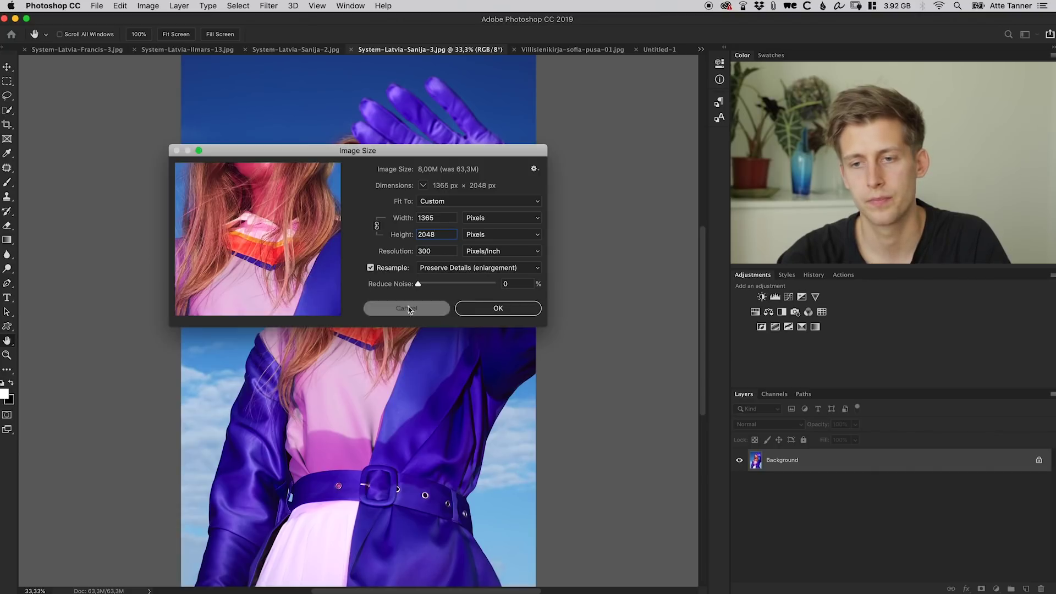
{"action": "key", "text": "b"}
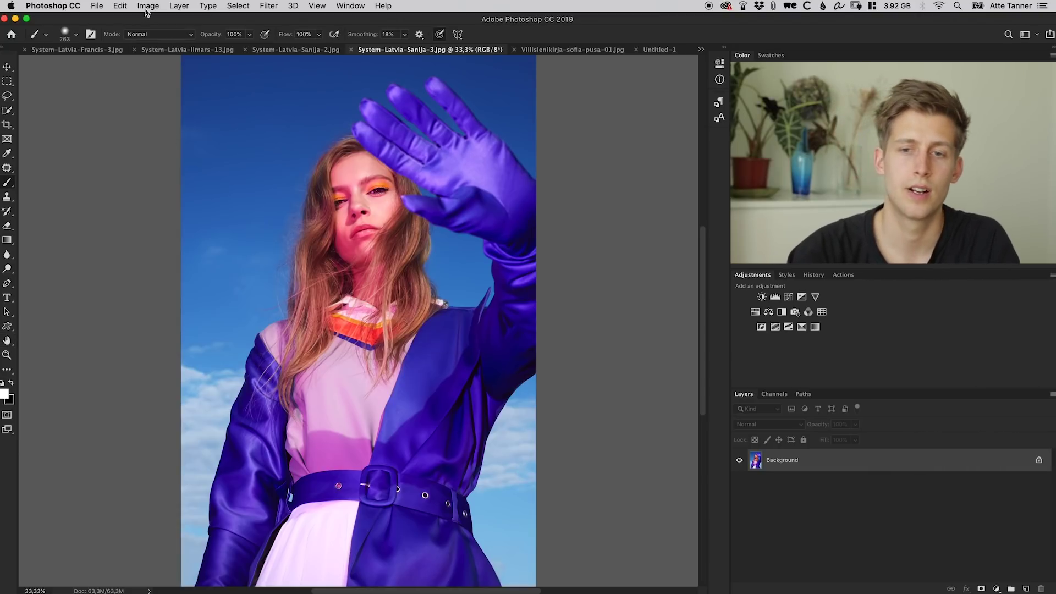
{"action": "left_click", "coordinate": [148, 5]}
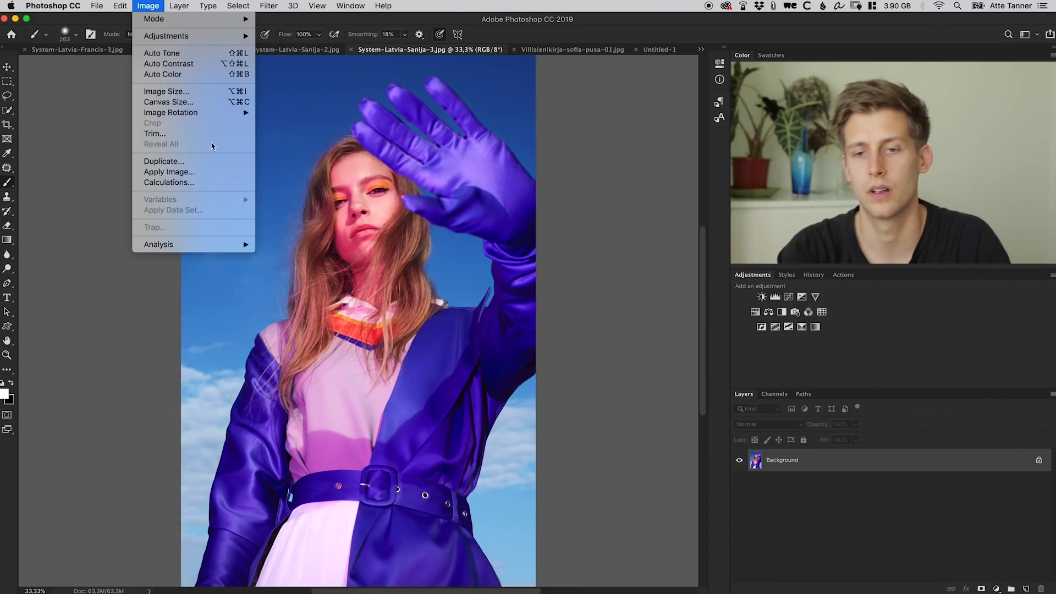
{"action": "left_click", "coordinate": [175, 103]}
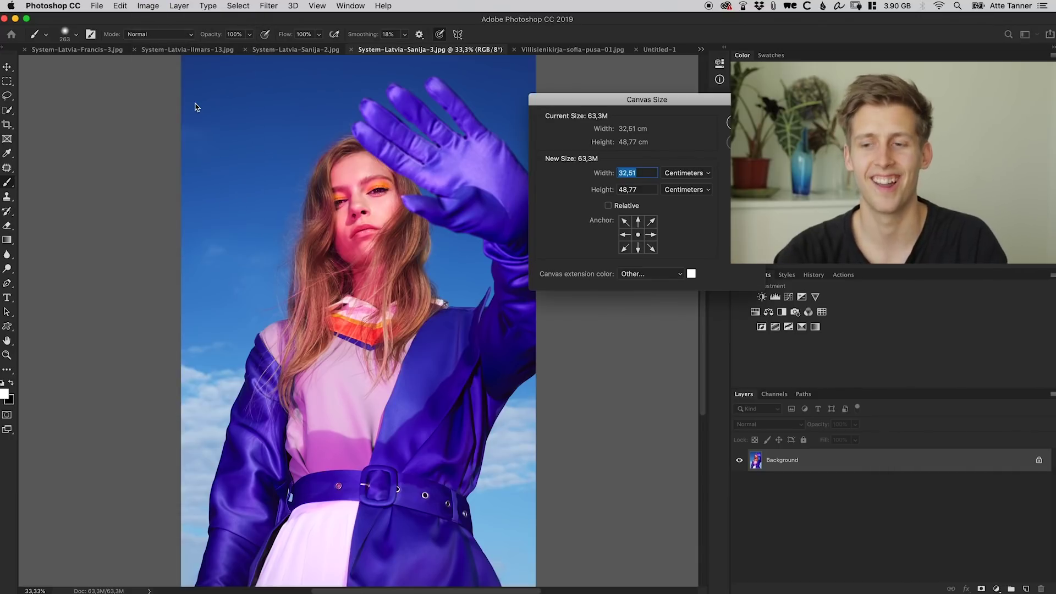
{"action": "left_click", "coordinate": [639, 249]}
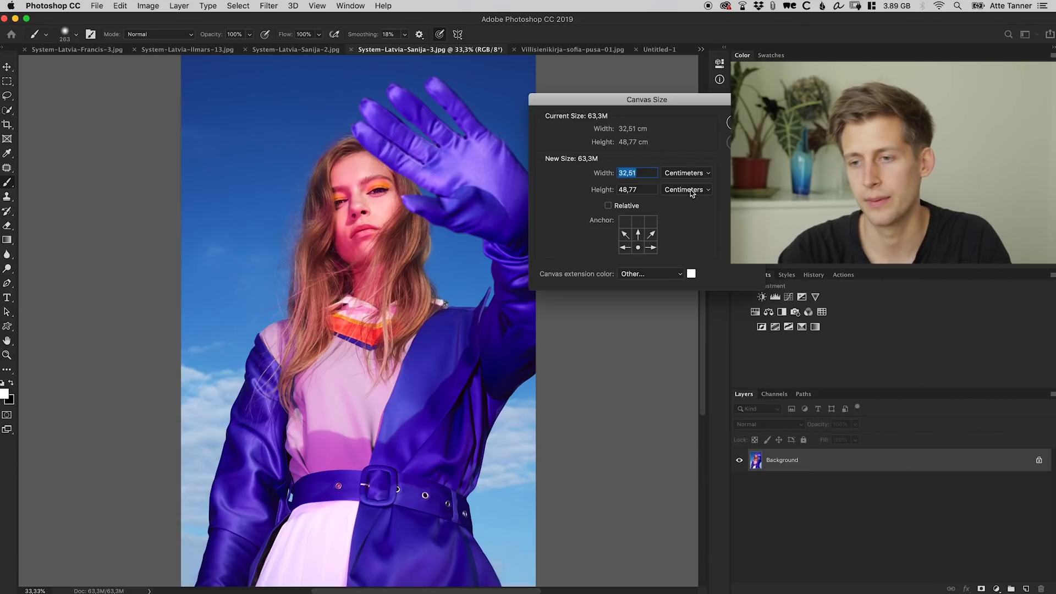
{"action": "left_click", "coordinate": [688, 173]}
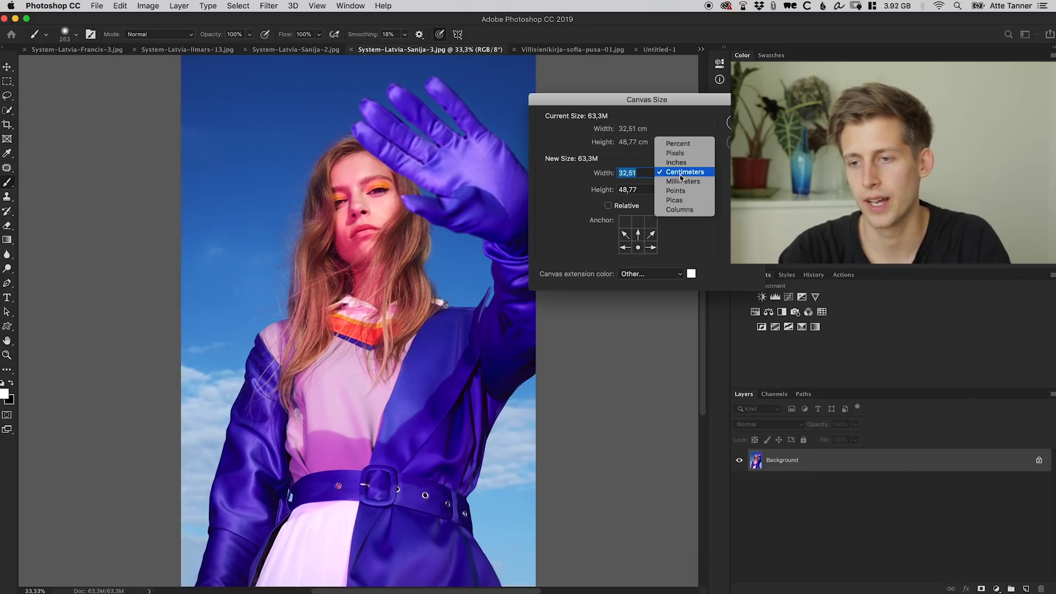
{"action": "left_click", "coordinate": [699, 147]}
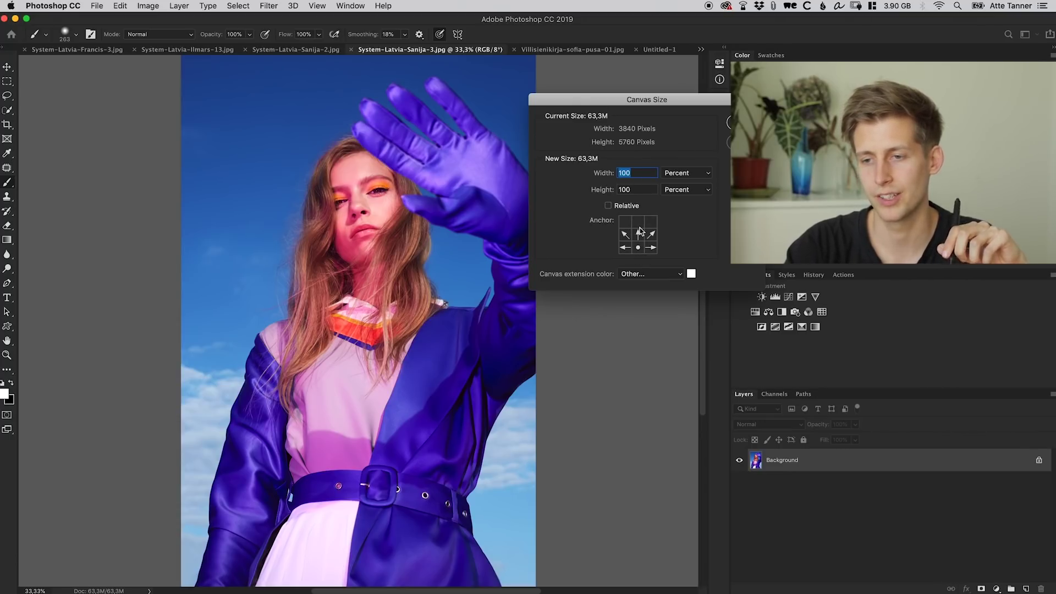
{"action": "key", "text": "Tab"}
{"action": "type", "text": "125"}
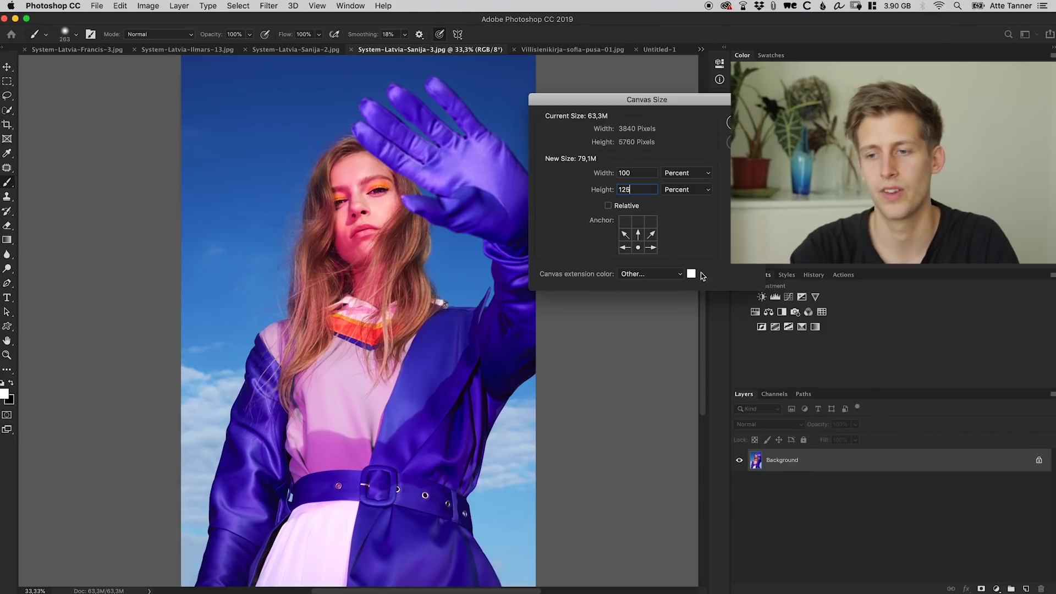
{"action": "left_click", "coordinate": [748, 122]}
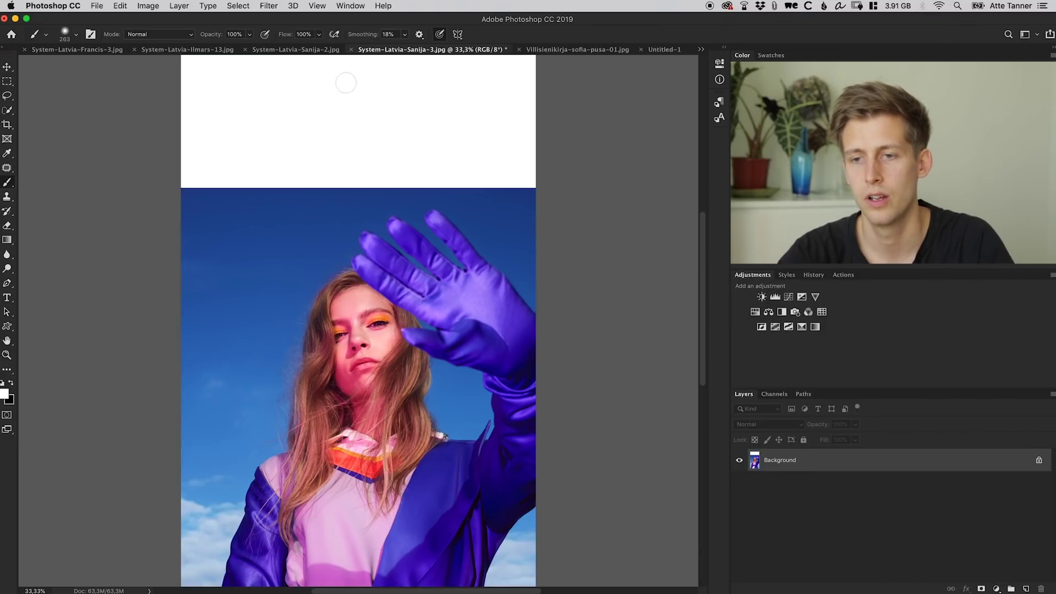
{"action": "key", "text": "super+minus"}
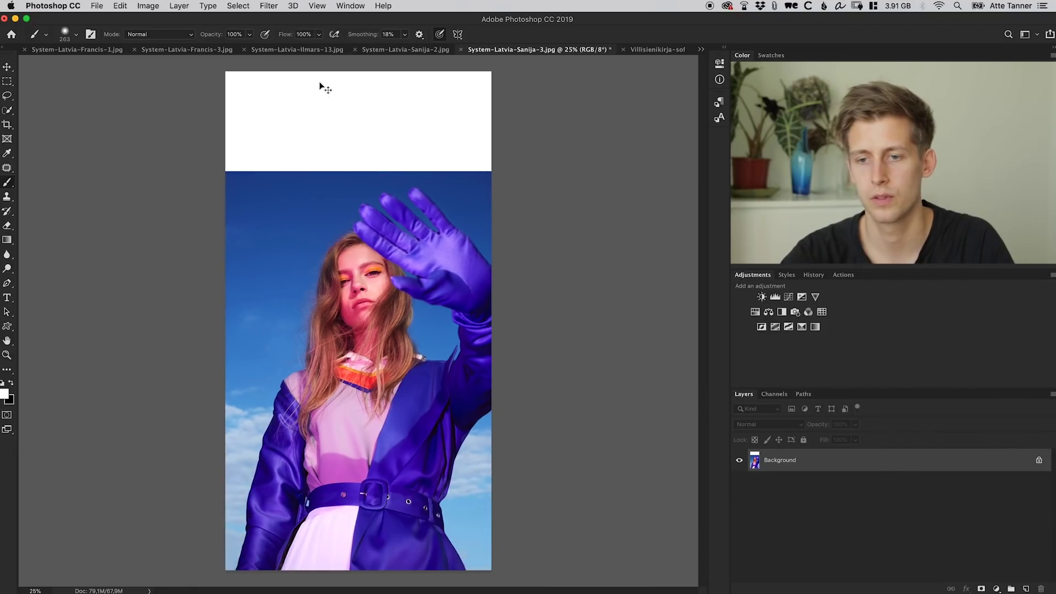
{"action": "key", "text": "super+z"}
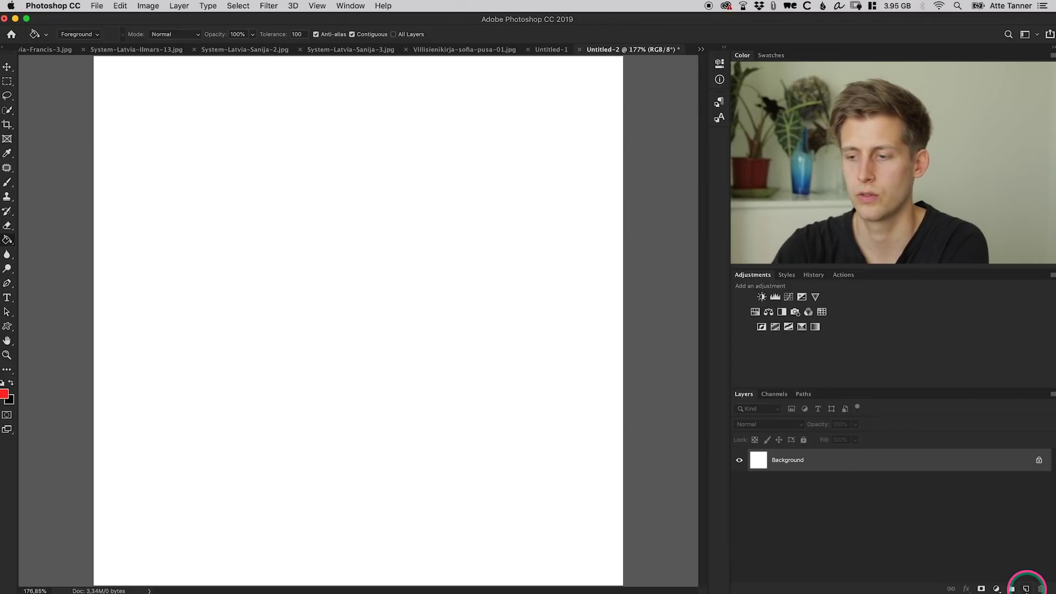
In Untitled-2, add an empty Layer 1 above the Background
{"action": "left_click", "coordinate": [180, 7]}
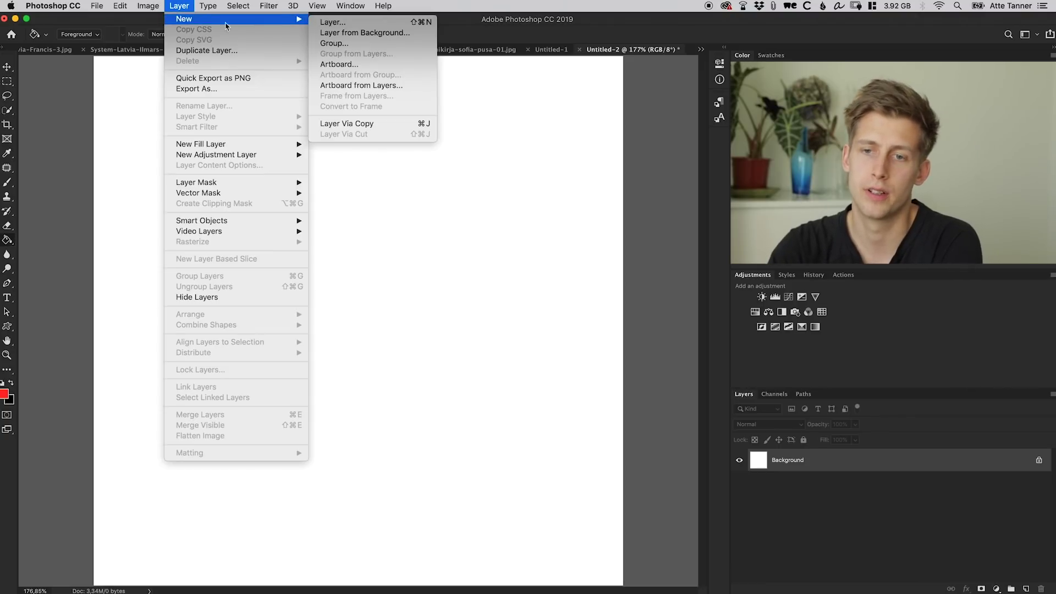
{"action": "mouse_move", "coordinate": [235, 18]}
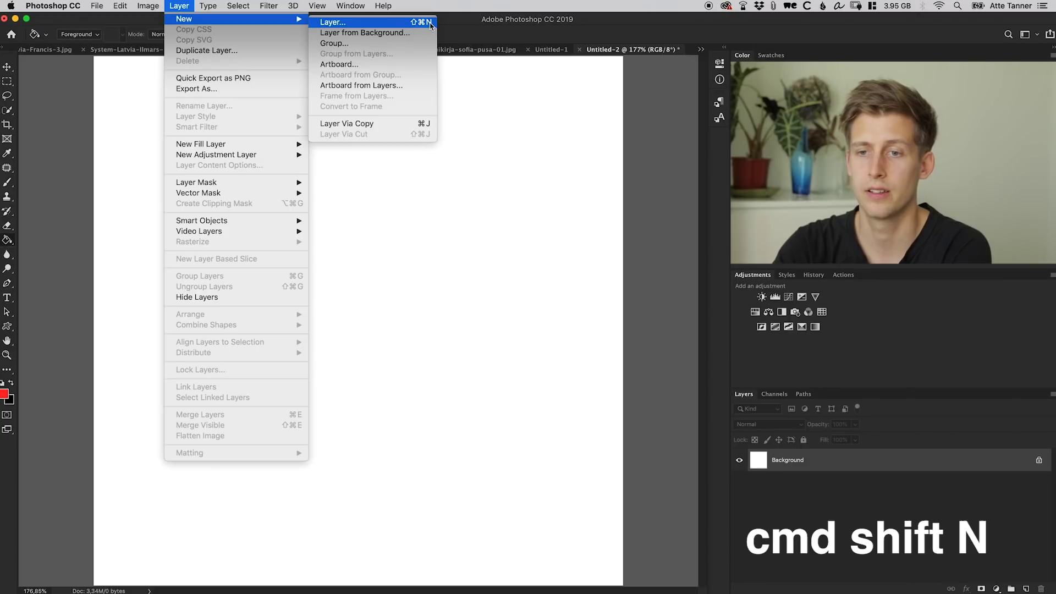
{"action": "left_click", "coordinate": [439, 324]}
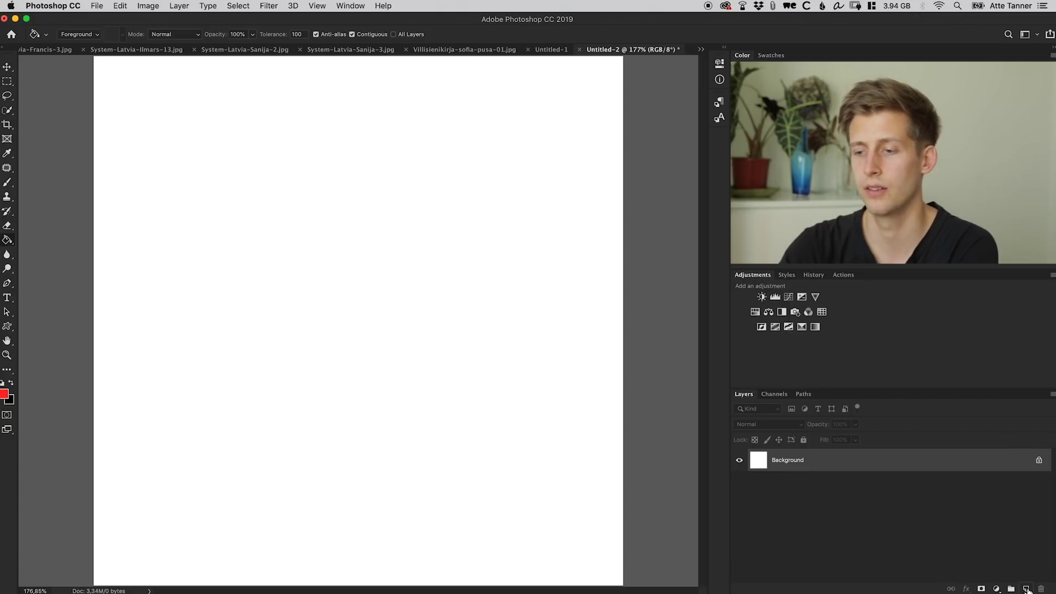
{"action": "left_click", "coordinate": [1027, 589]}
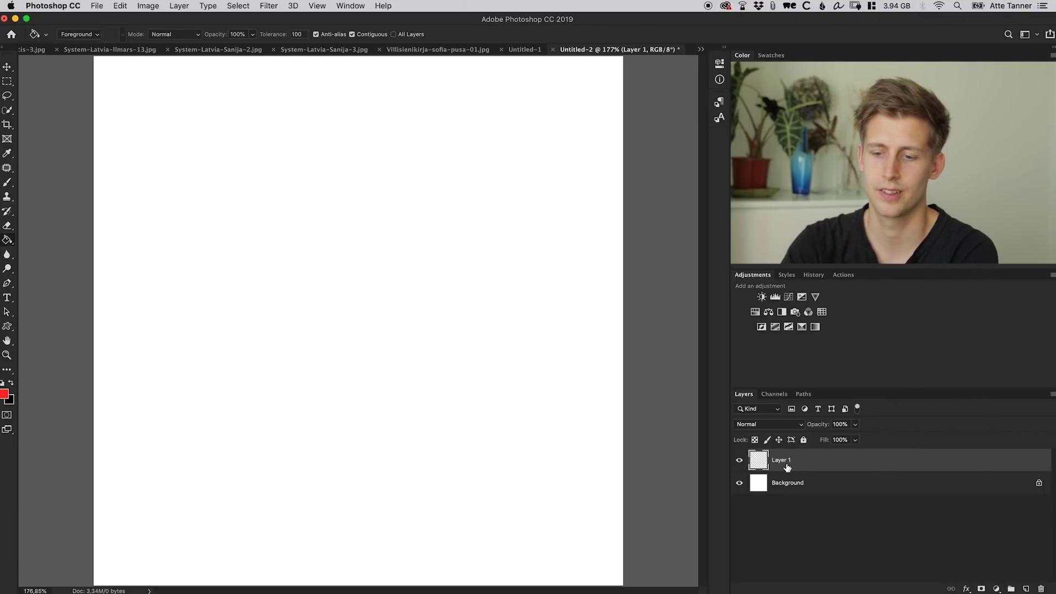
Draw a rectangular selection mid-page, fill it red, and deselect
{"action": "key", "text": "m"}
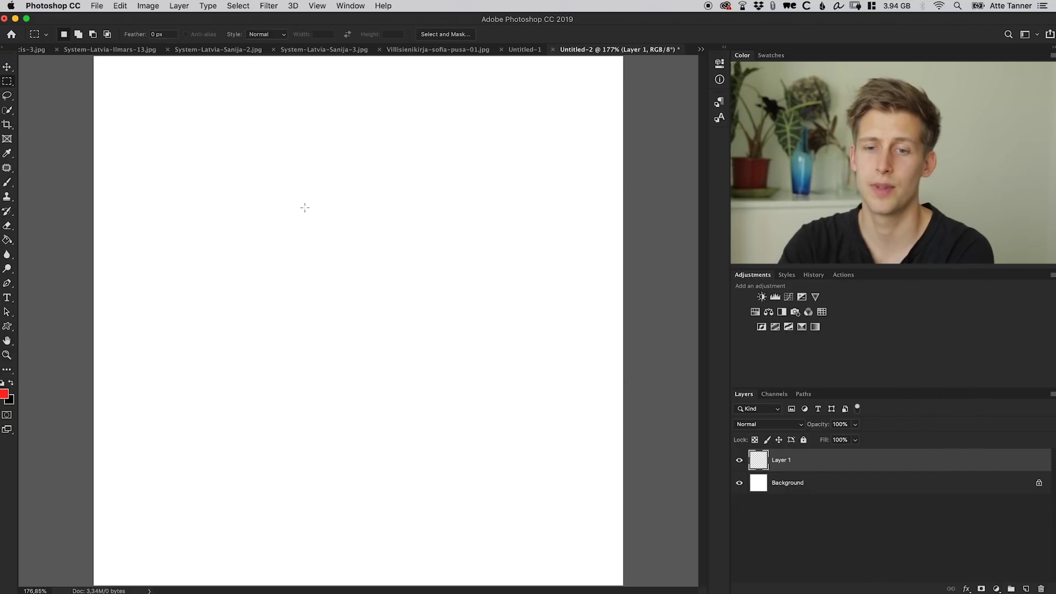
{"action": "left_click_drag", "start_coordinate": [211, 216], "coordinate": [568, 427]}
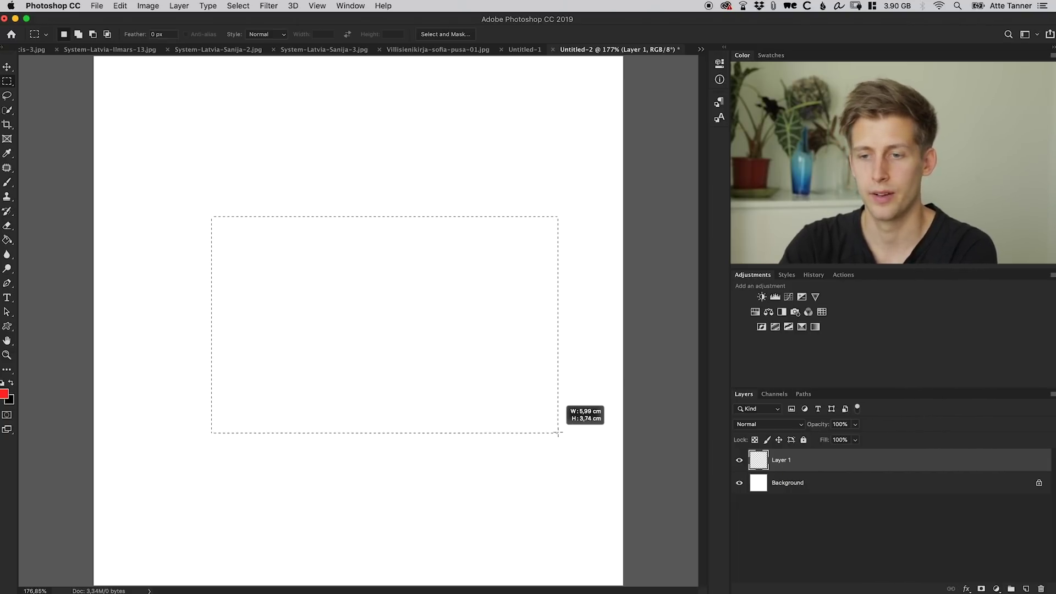
{"action": "key", "text": "g"}
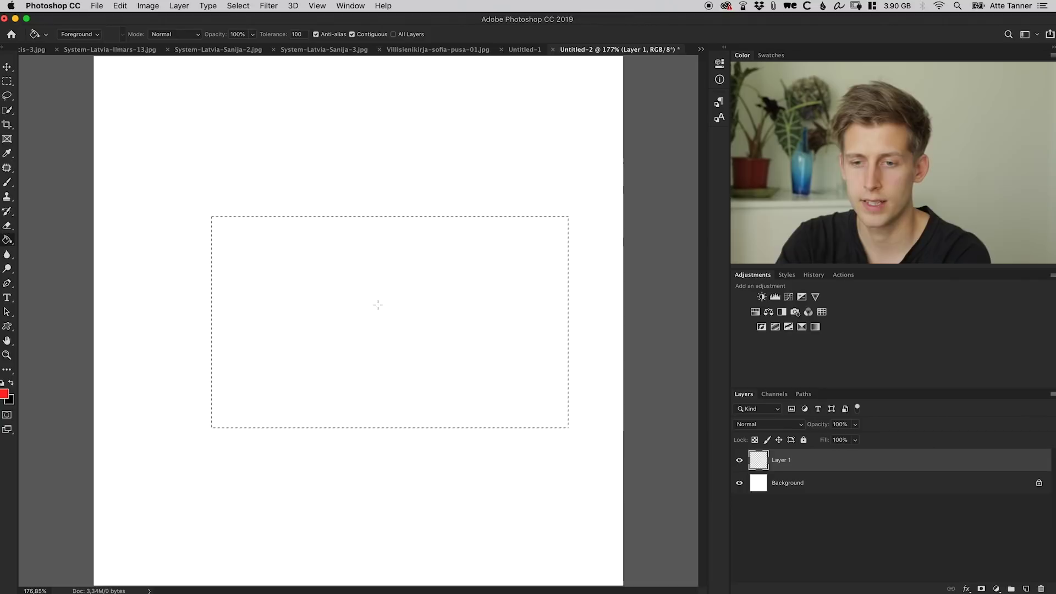
{"action": "left_click", "coordinate": [378, 305]}
{"action": "key", "text": "super+d"}
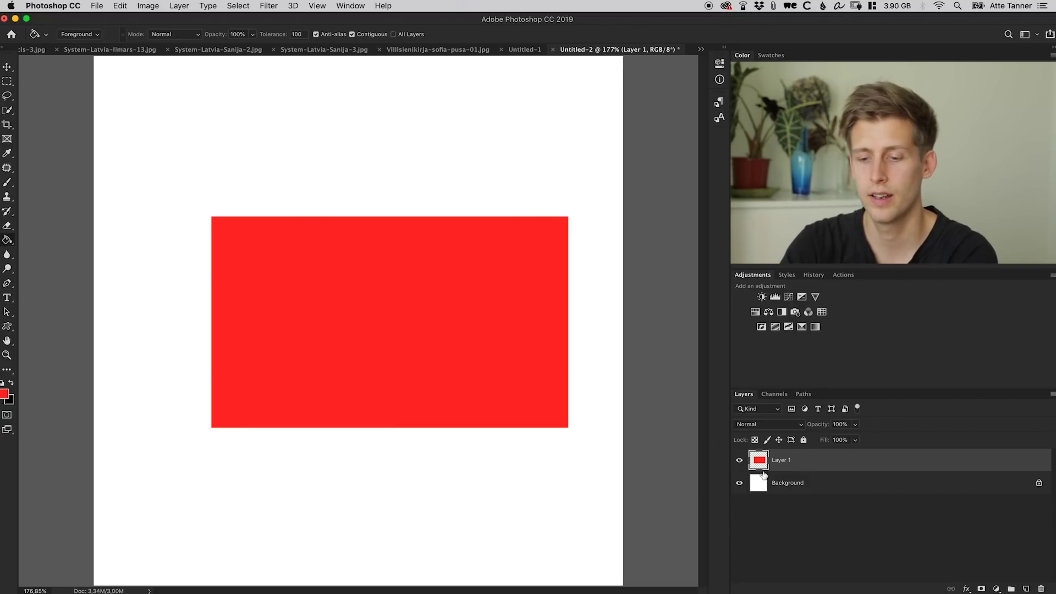
Move the red rectangle slightly left, then toggle Layer 1's visibility off and on
{"action": "key", "text": "v"}
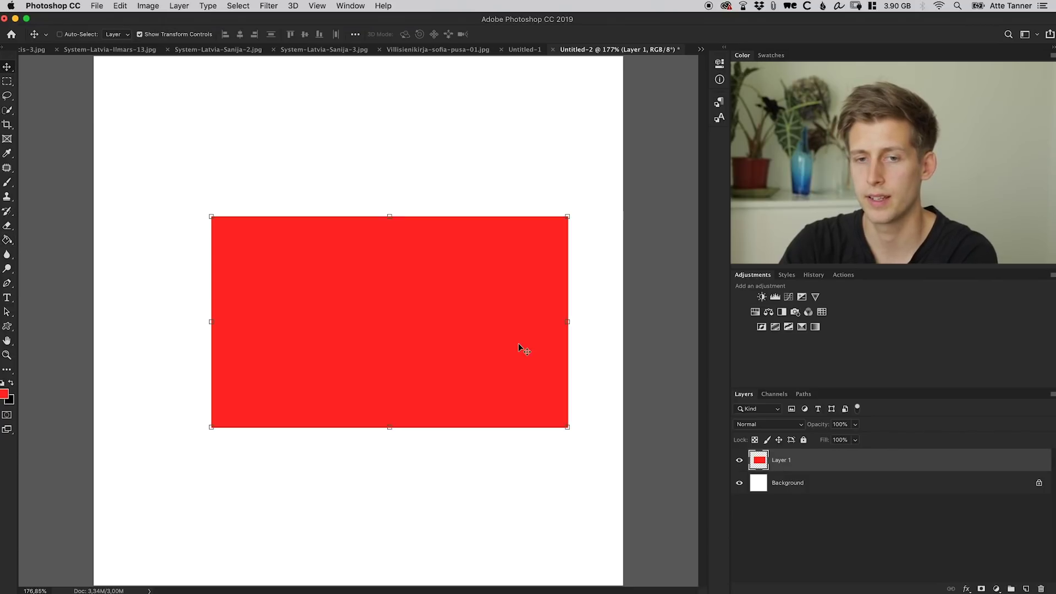
{"action": "left_click_drag", "start_coordinate": [242, 248], "coordinate": [261, 222]}
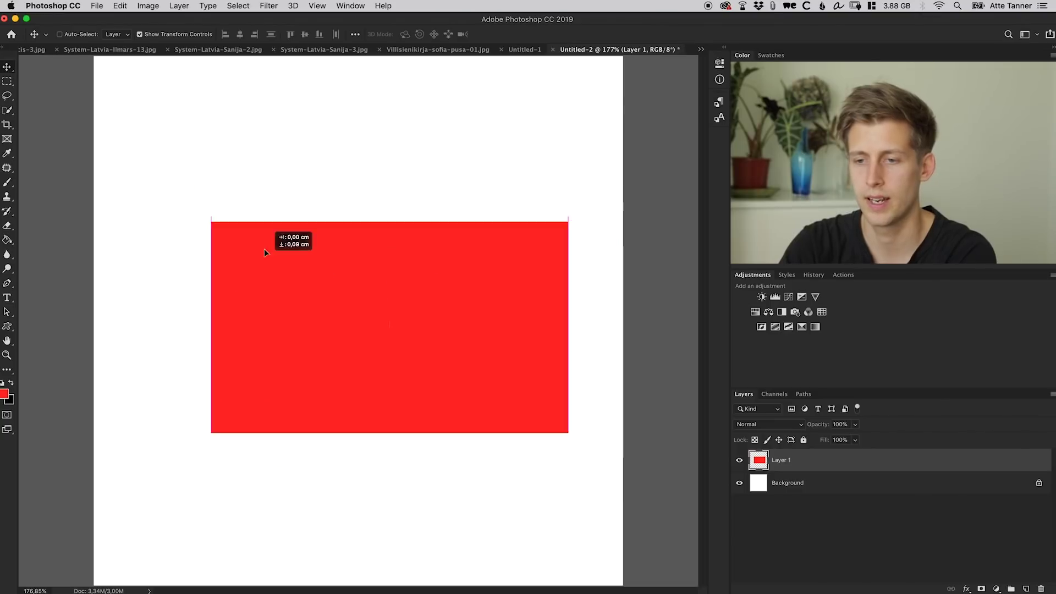
{"action": "left_click_drag", "start_coordinate": [261, 225], "coordinate": [272, 307]}
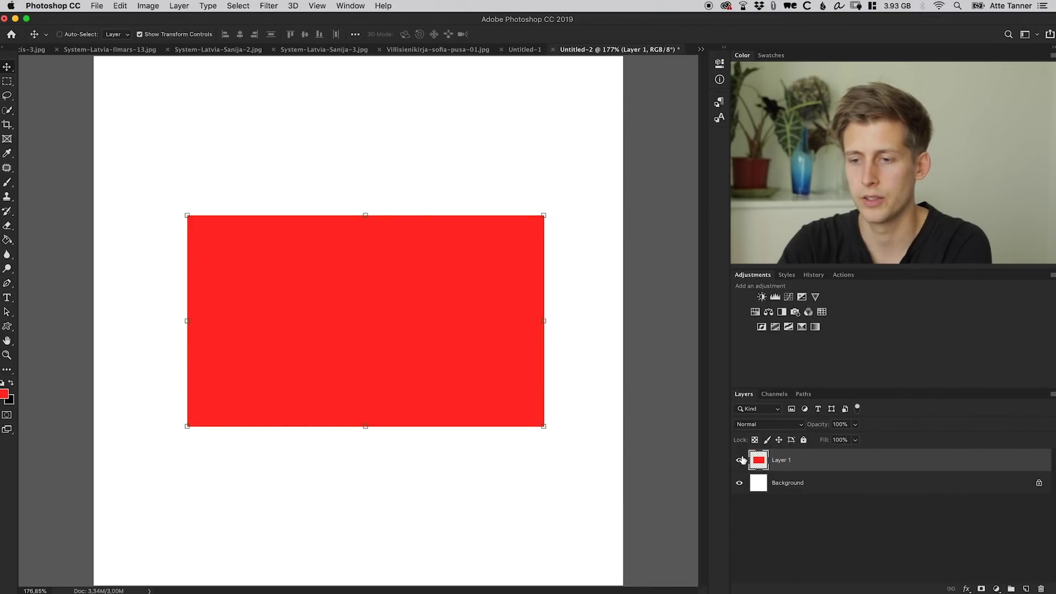
{"action": "left_click", "coordinate": [735, 470]}
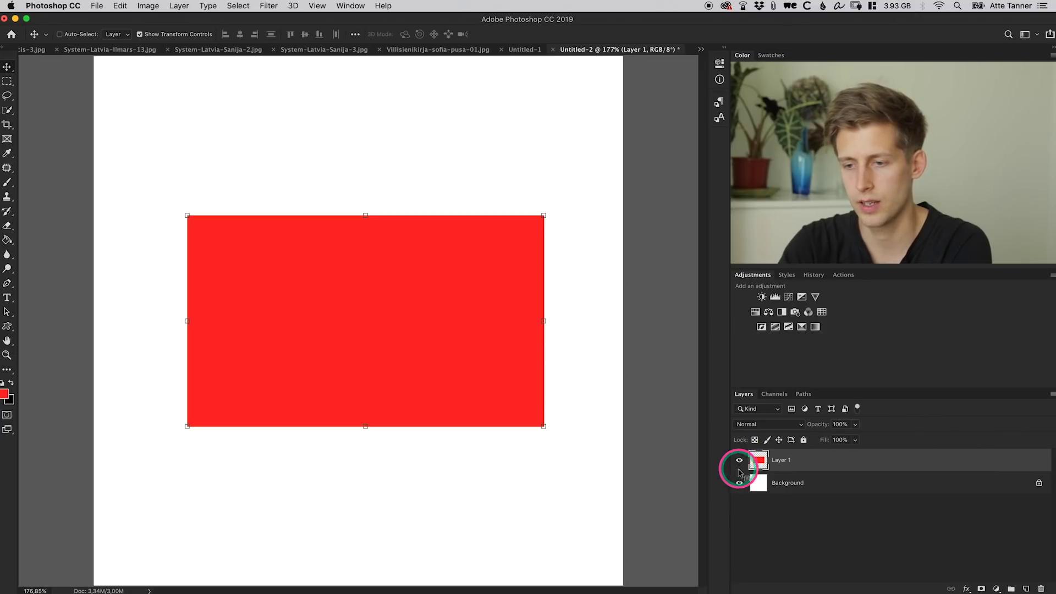
{"action": "left_click", "coordinate": [740, 462]}
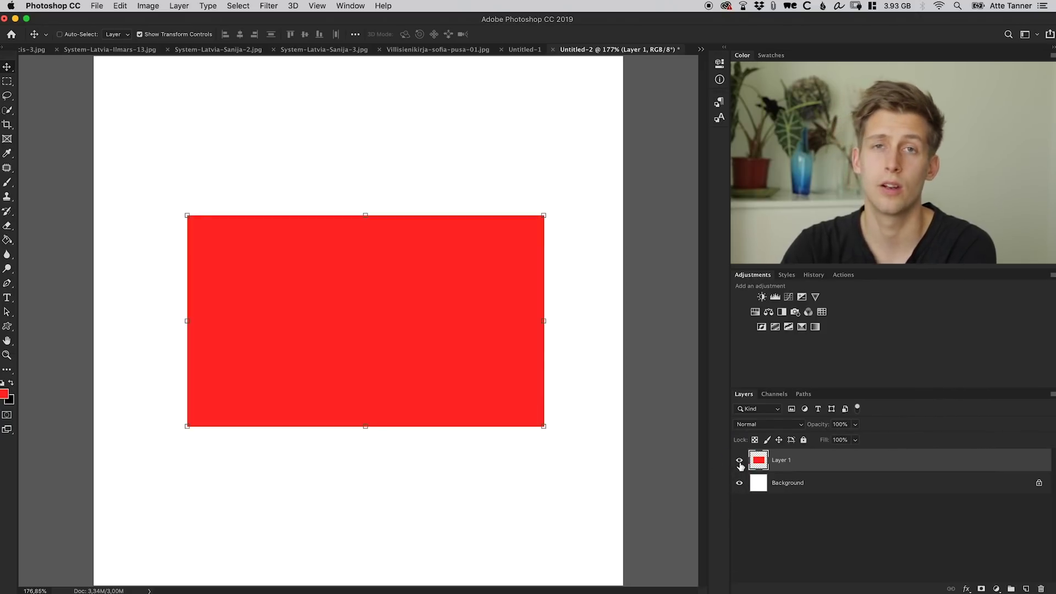
{"action": "left_click", "coordinate": [740, 462]}
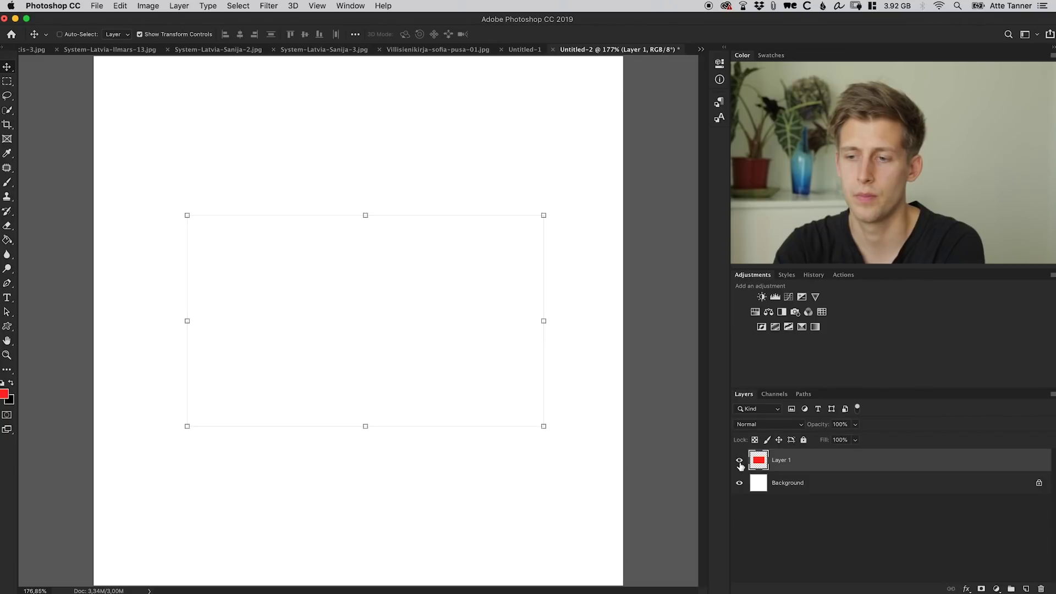
{"action": "left_click", "coordinate": [740, 462]}
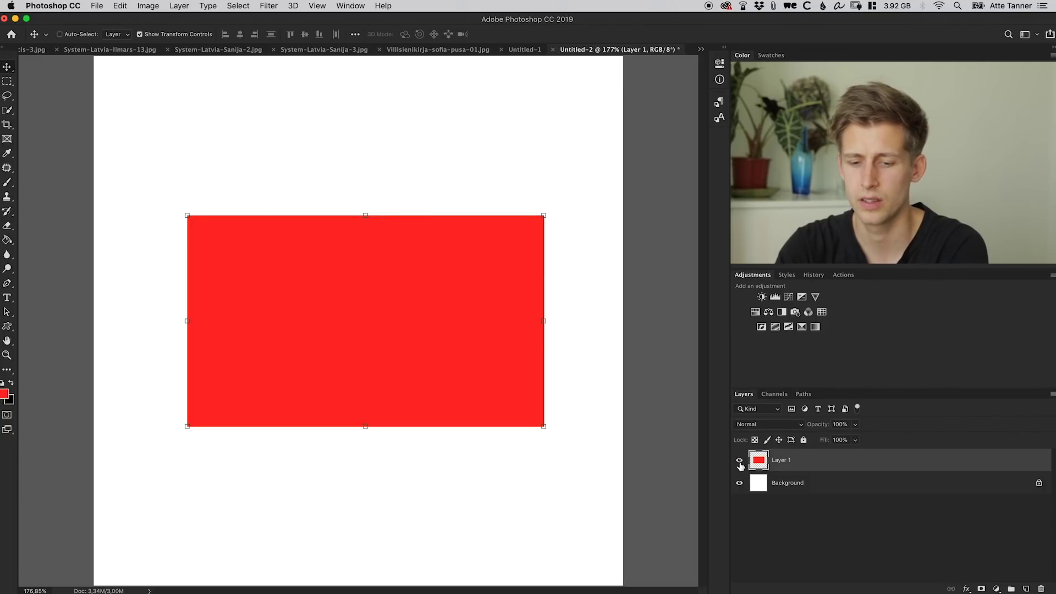
Adjust Layer 1's opacity slider, then reselect Layer 1
{"action": "key", "text": "z"}
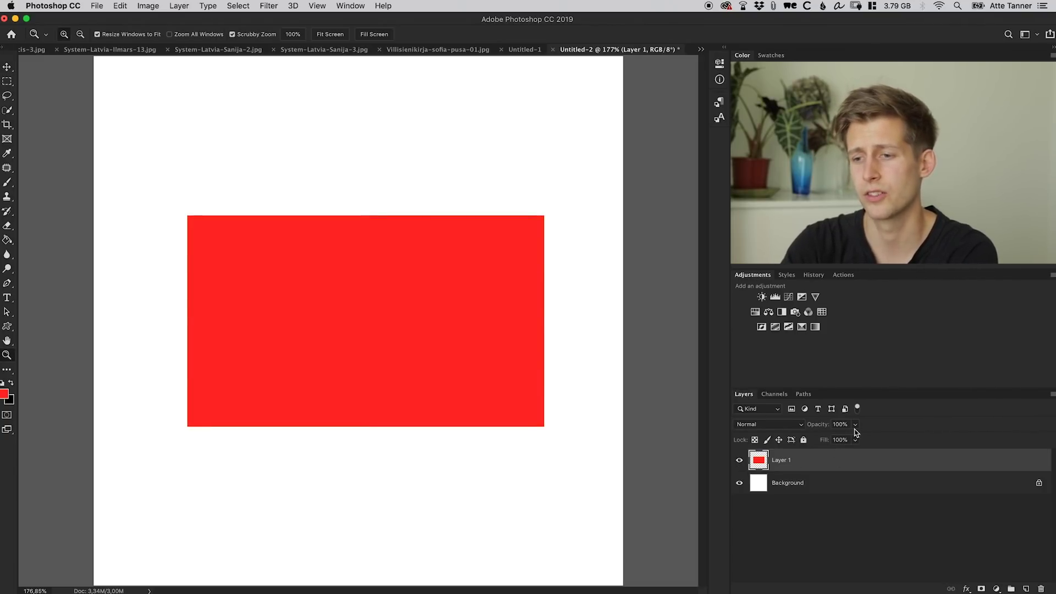
{"action": "left_click", "coordinate": [855, 425]}
{"action": "mouse_move", "coordinate": [834, 440]}
{"action": "left_mouse_down"}
{"action": "mouse_move", "coordinate": [805, 440]}
{"action": "mouse_move", "coordinate": [855, 438]}
{"action": "left_mouse_up"}
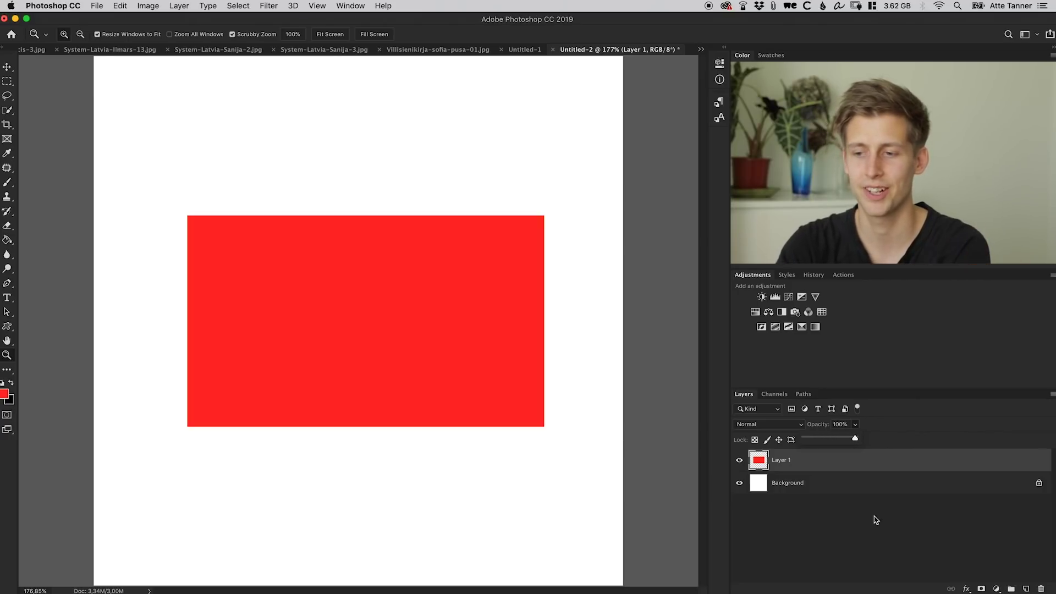
{"action": "left_click", "coordinate": [874, 523]}
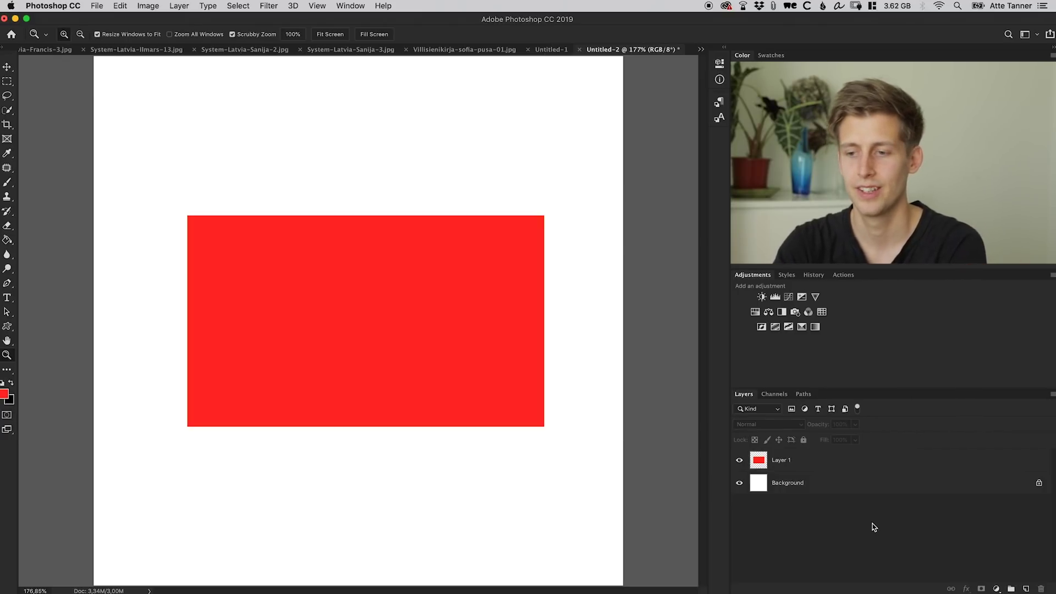
{"action": "left_click", "coordinate": [800, 464]}
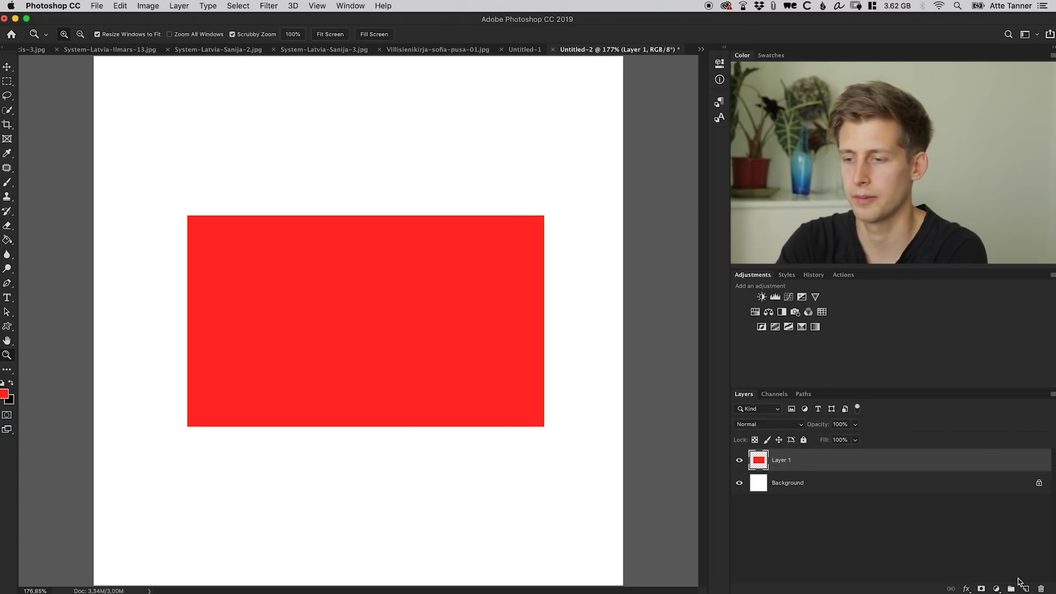
On a new Layer 2, fill a tall narrow strip across the red rectangle with green
{"action": "left_click", "coordinate": [1027, 589]}
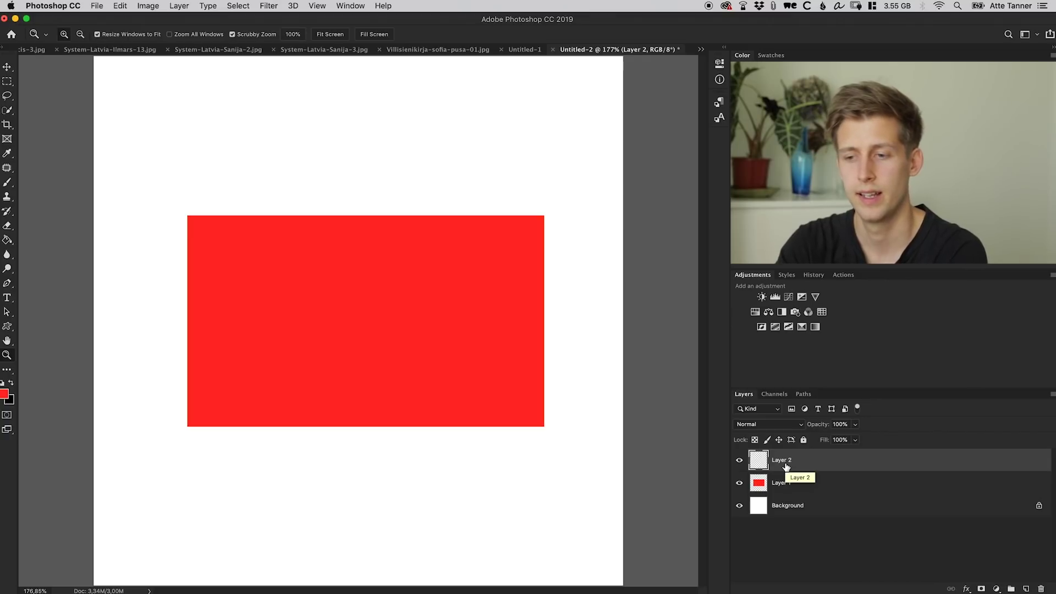
{"action": "key", "text": "m"}
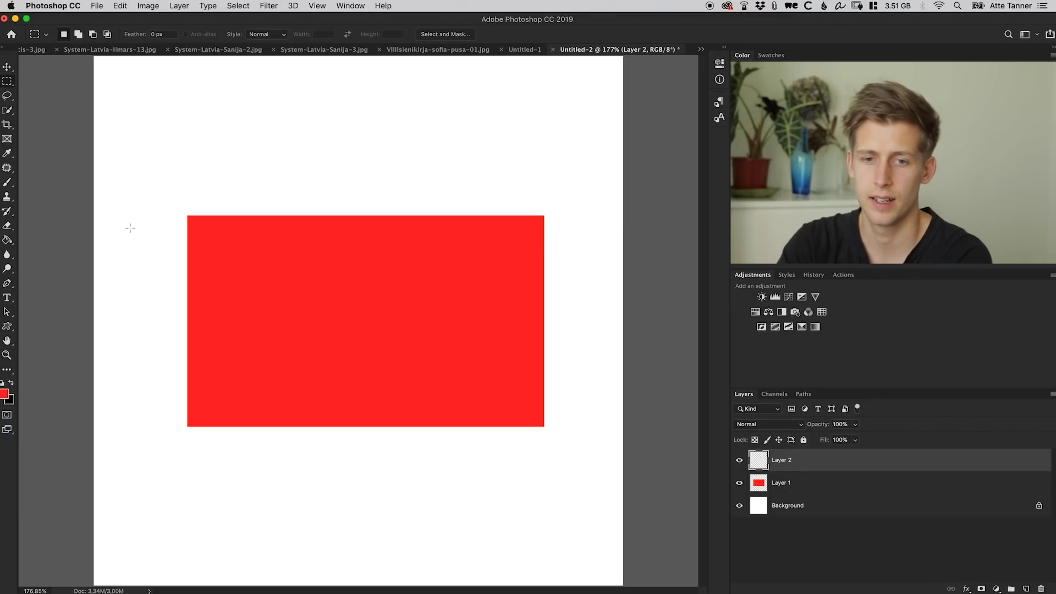
{"action": "mouse_move", "coordinate": [249, 120]}
{"action": "left_mouse_down"}
{"action": "mouse_move", "coordinate": [345, 542]}
{"action": "mouse_move", "coordinate": [363, 538]}
{"action": "left_mouse_up"}
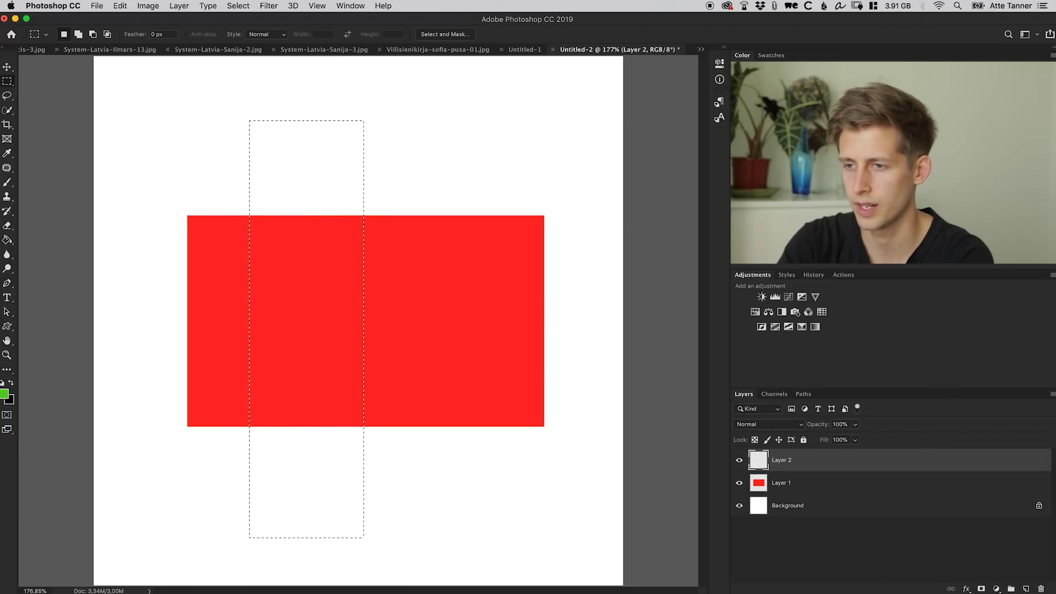
{"action": "key", "text": "g"}
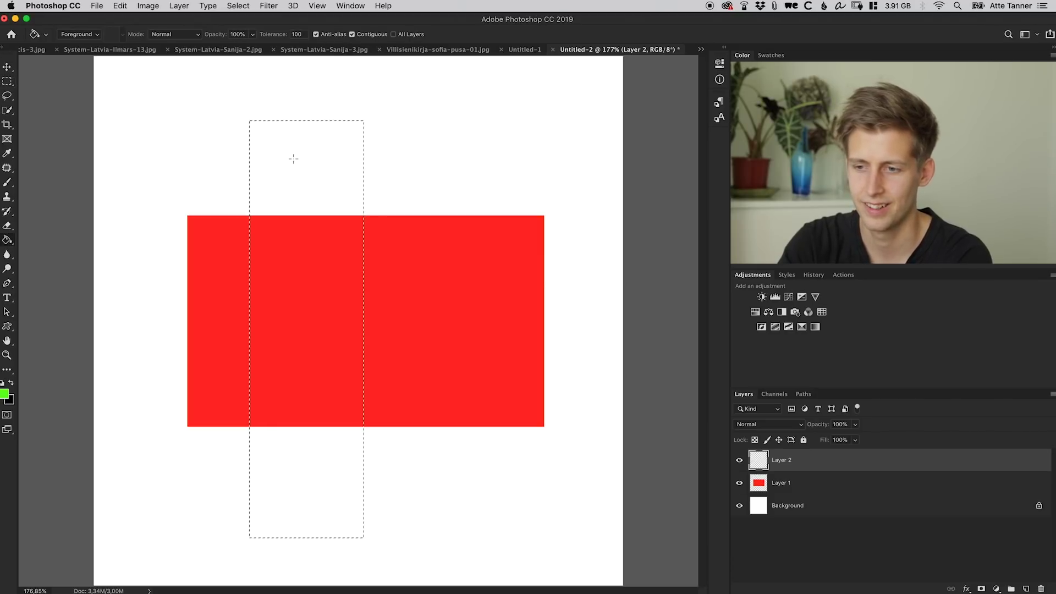
{"action": "left_click", "coordinate": [293, 159]}
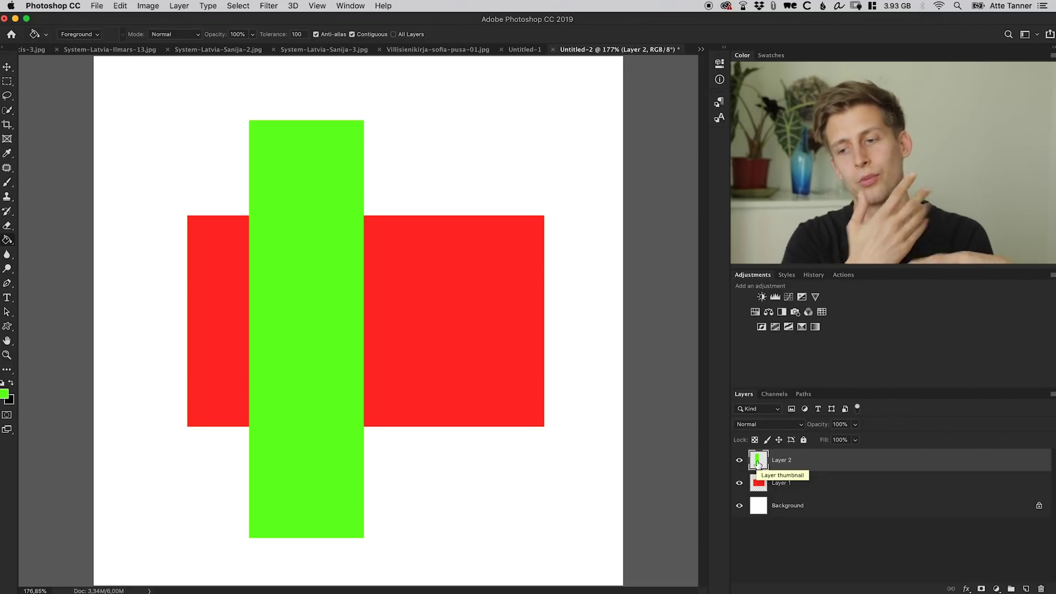
Drag Layer 2 below Layer 1, then back above it
{"action": "left_click", "coordinate": [759, 463]}
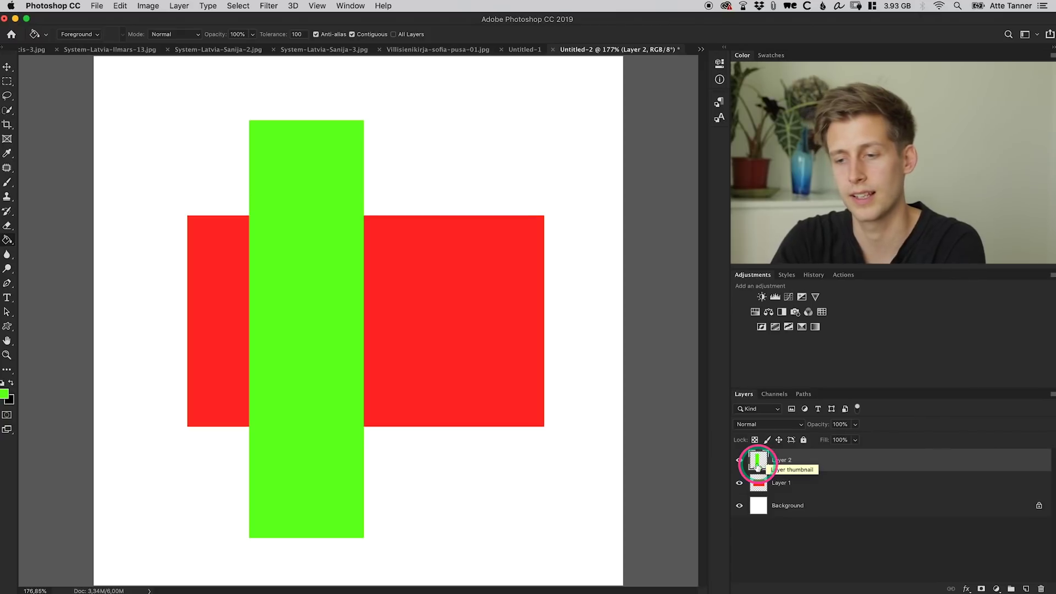
{"action": "left_click_drag", "start_coordinate": [759, 464], "coordinate": [766, 499]}
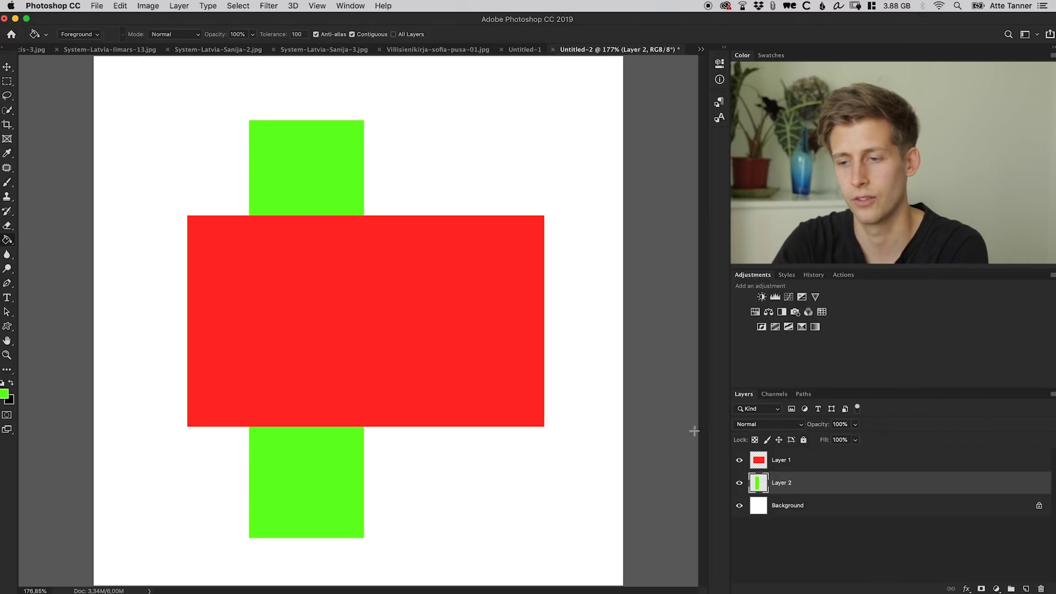
{"action": "left_click_drag", "start_coordinate": [753, 479], "coordinate": [785, 465]}
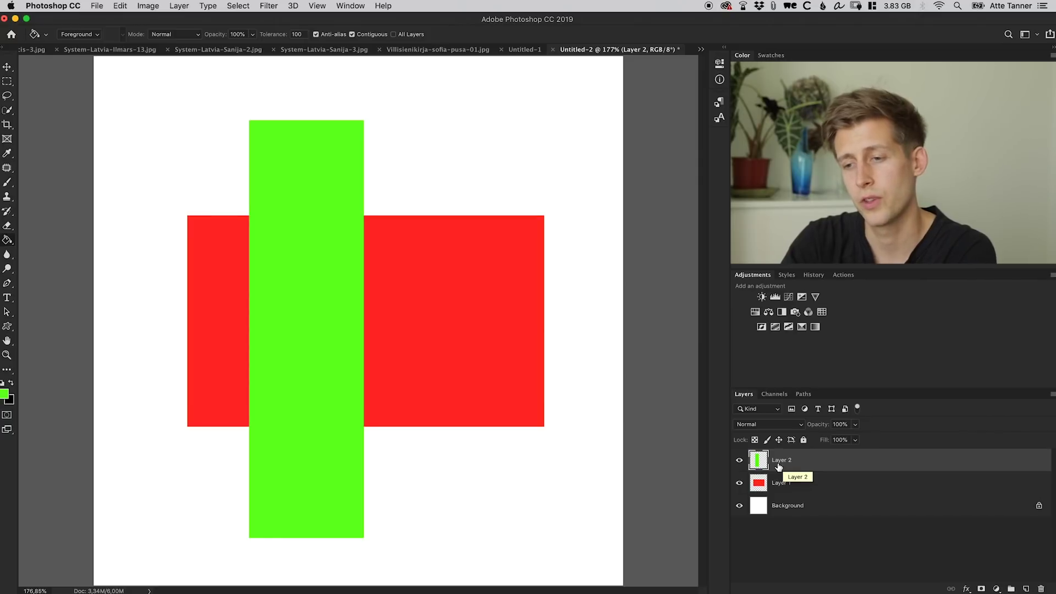
Rename Layer 2 to 'Vihreä' and Layer 1 to 'Punainen'
{"action": "double_click", "coordinate": [781, 461]}
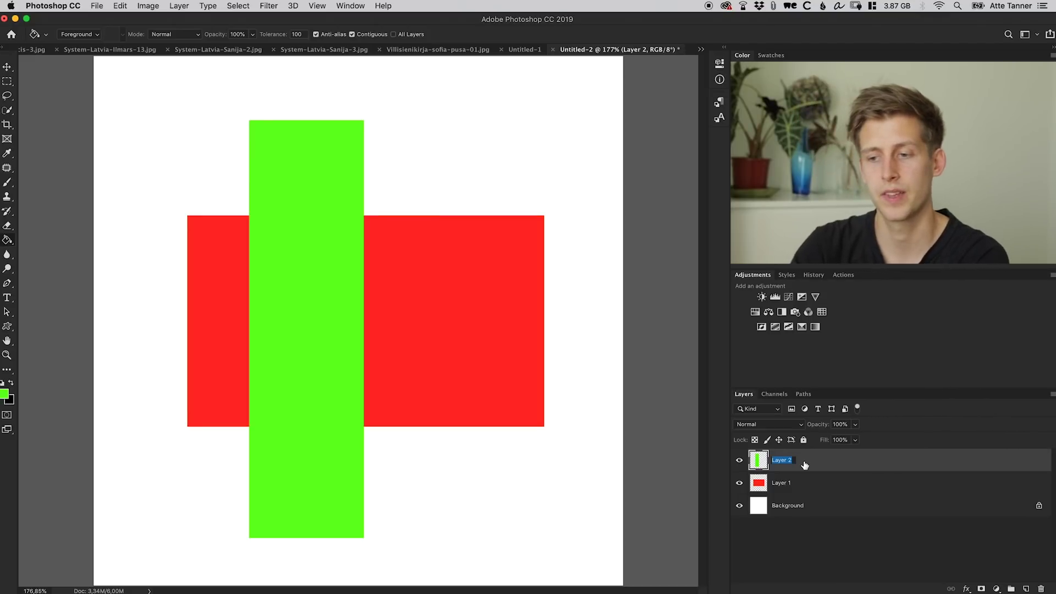
{"action": "type", "text": "Vi"}
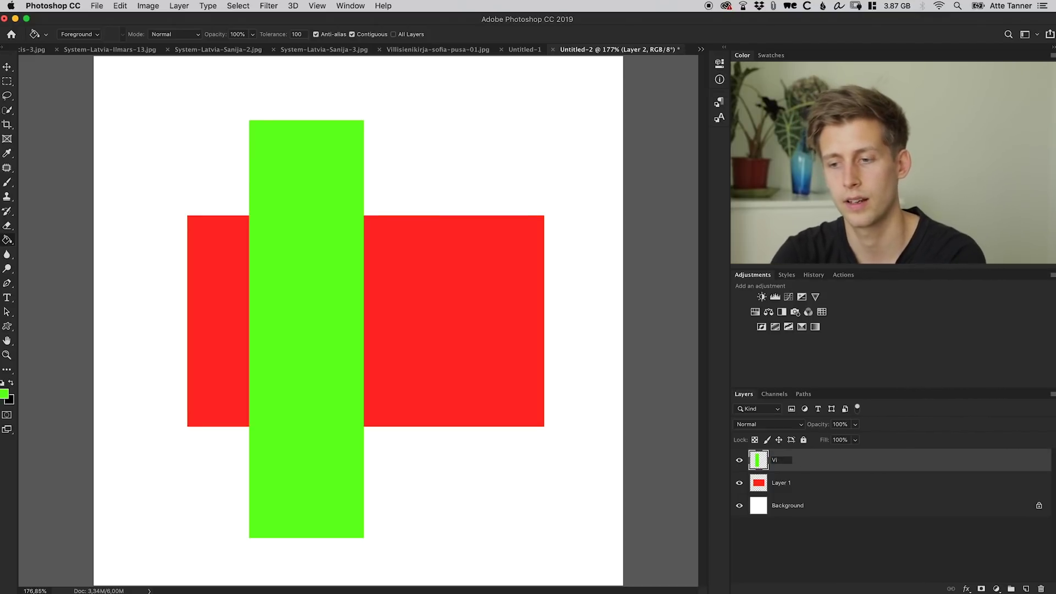
{"action": "type", "text": "hreä"}
{"action": "key", "text": "Return"}
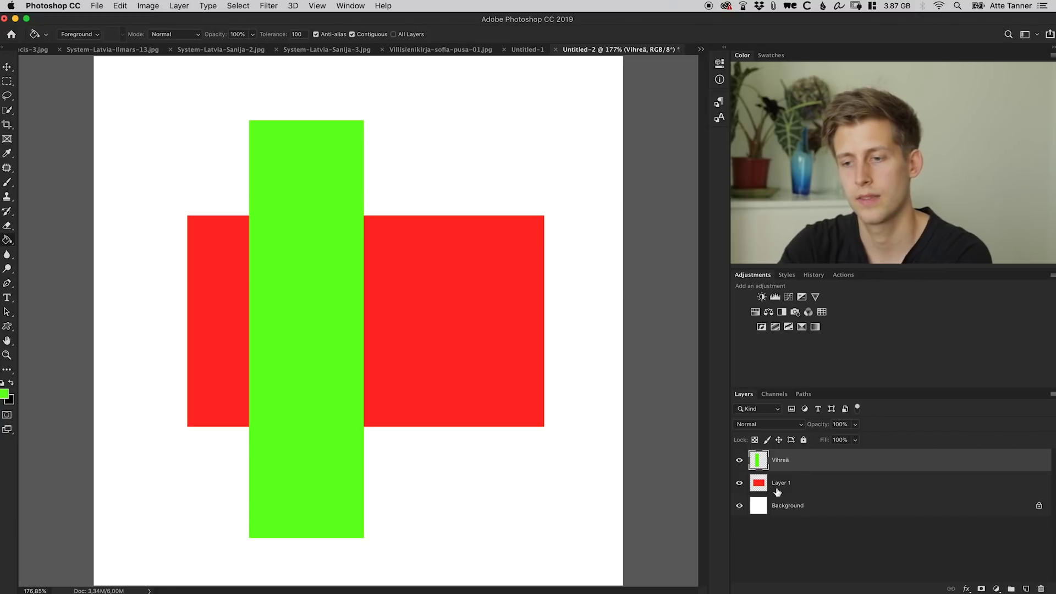
{"action": "double_click", "coordinate": [778, 484]}
{"action": "type", "text": "Punainen"}
{"action": "key", "text": "Return"}
{"action": "left_click", "coordinate": [809, 537]}
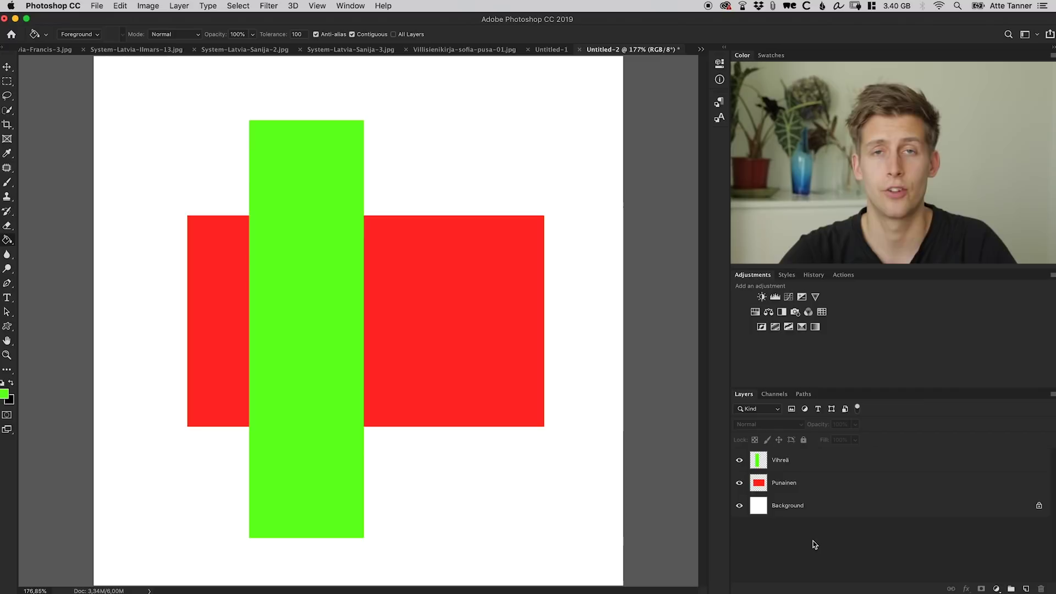
Duplicate the Vihreä layer as 'Vihreä copy'
{"action": "left_click", "coordinate": [796, 465]}
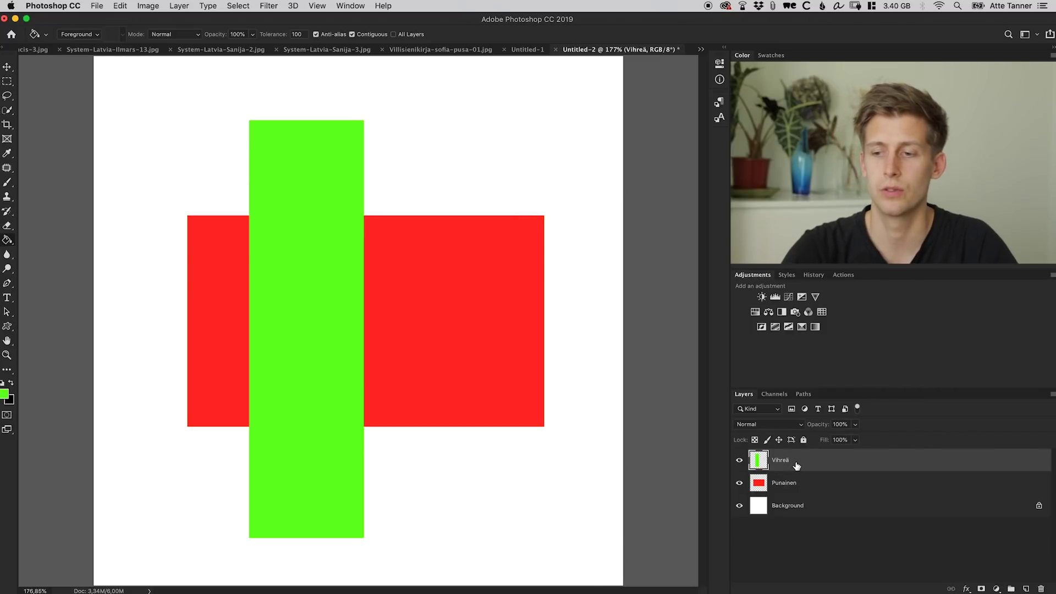
{"action": "right_click", "coordinate": [808, 463]}
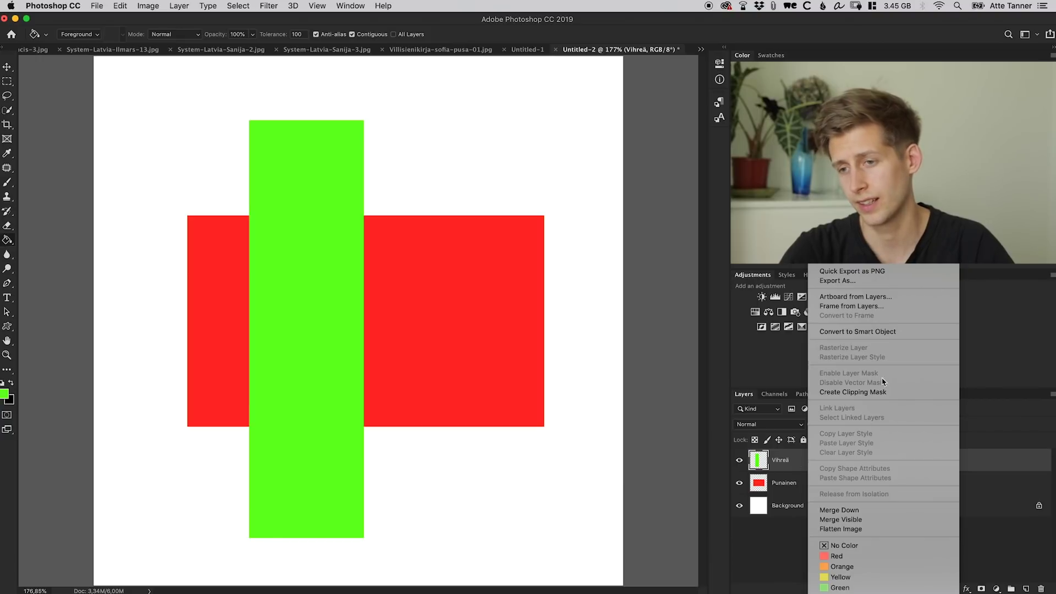
{"action": "left_click", "coordinate": [842, 242]}
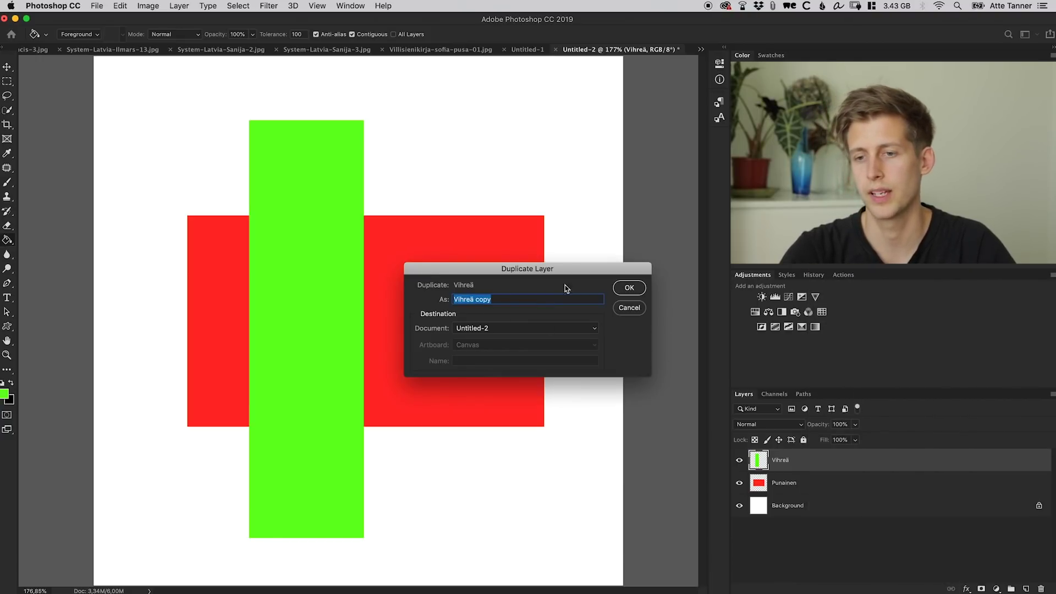
{"action": "left_click", "coordinate": [632, 290]}
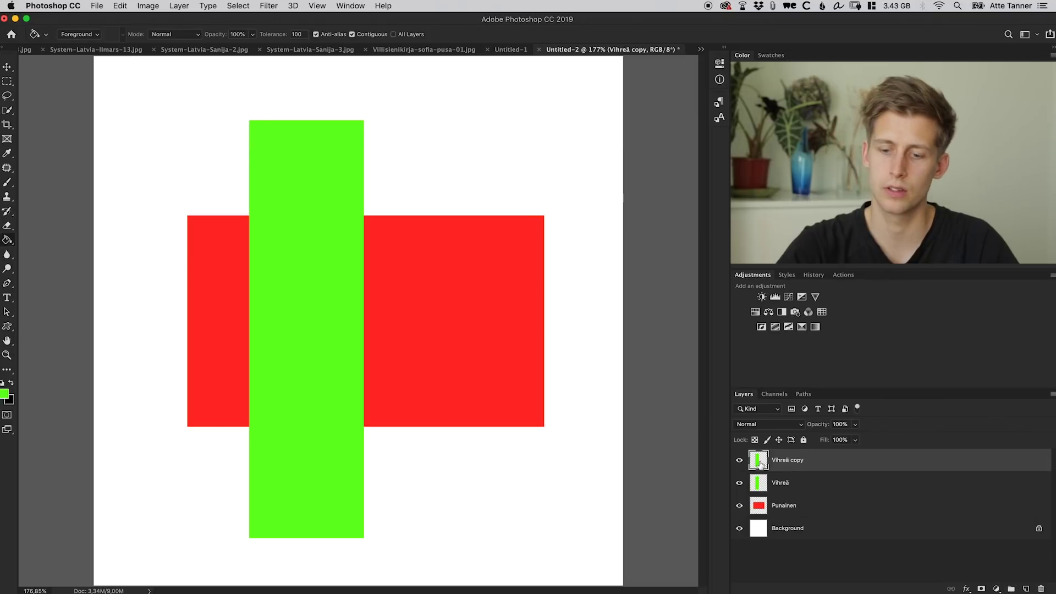
Move the copied green bar to the right, then select both green layers
{"action": "key", "text": "v"}
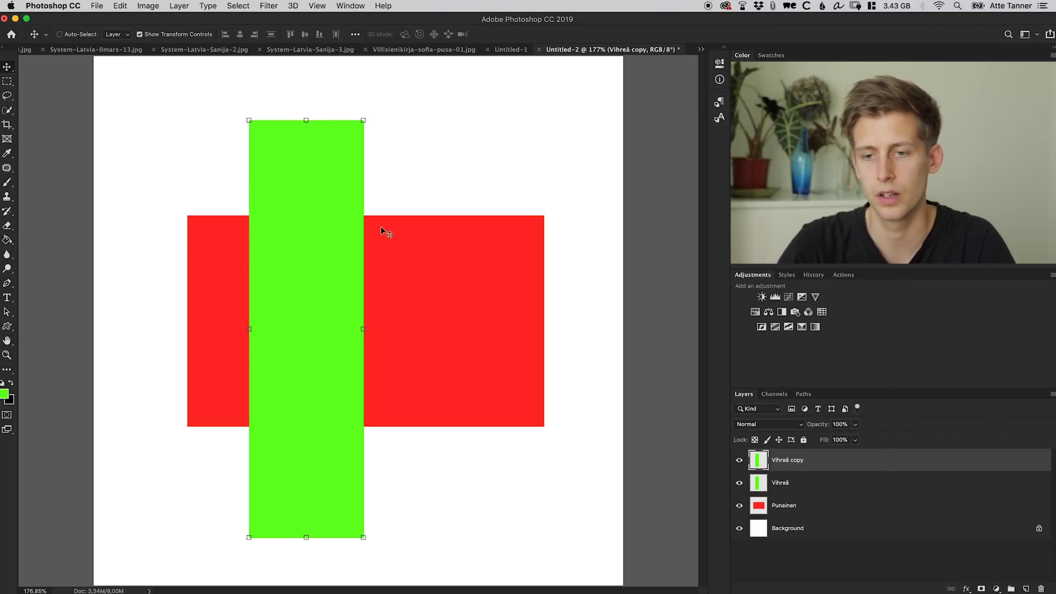
{"action": "left_click_drag", "start_coordinate": [303, 228], "coordinate": [297, 234]}
{"action": "mouse_move", "coordinate": [442, 242]}
{"action": "left_mouse_down"}
{"action": "mouse_move", "coordinate": [458, 238]}
{"action": "mouse_move", "coordinate": [355, 200]}
{"action": "mouse_move", "coordinate": [464, 235]}
{"action": "mouse_move", "coordinate": [462, 213]}
{"action": "left_mouse_up"}
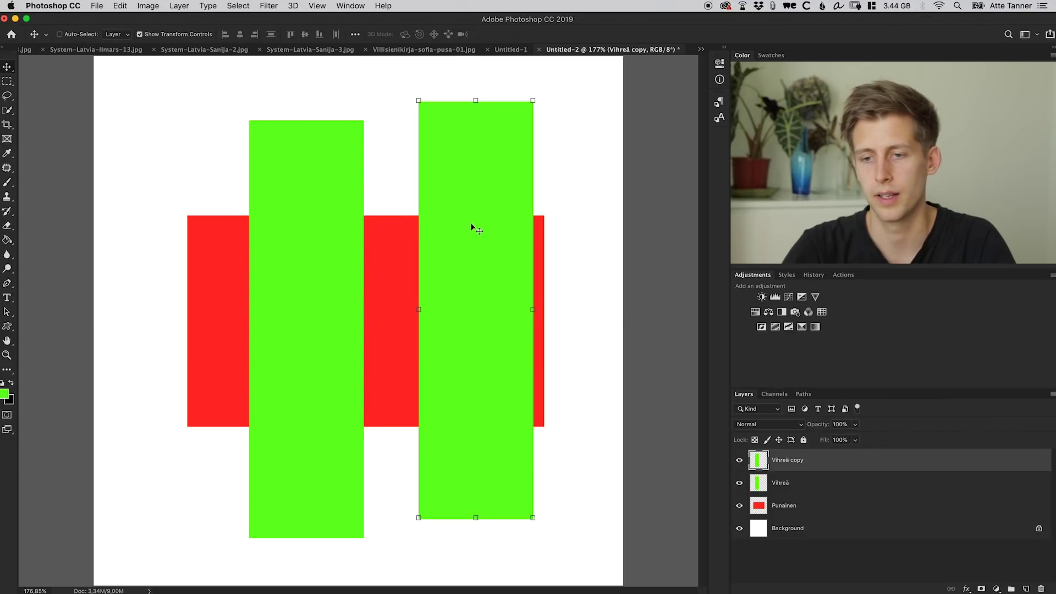
{"action": "left_click", "coordinate": [6, 355]}
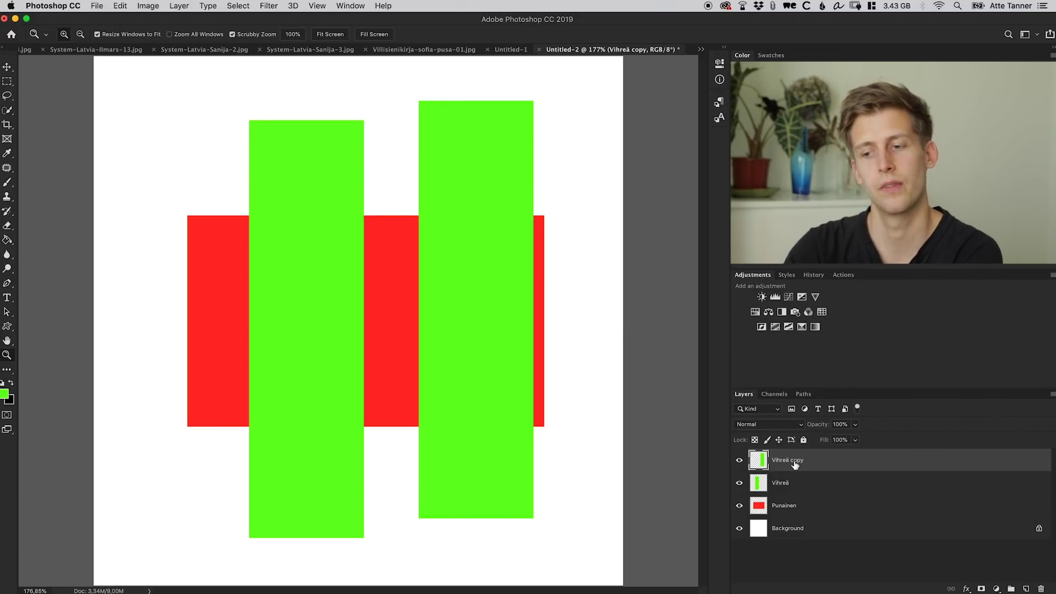
{"action": "left_click", "coordinate": [797, 489], "text": "shift"}
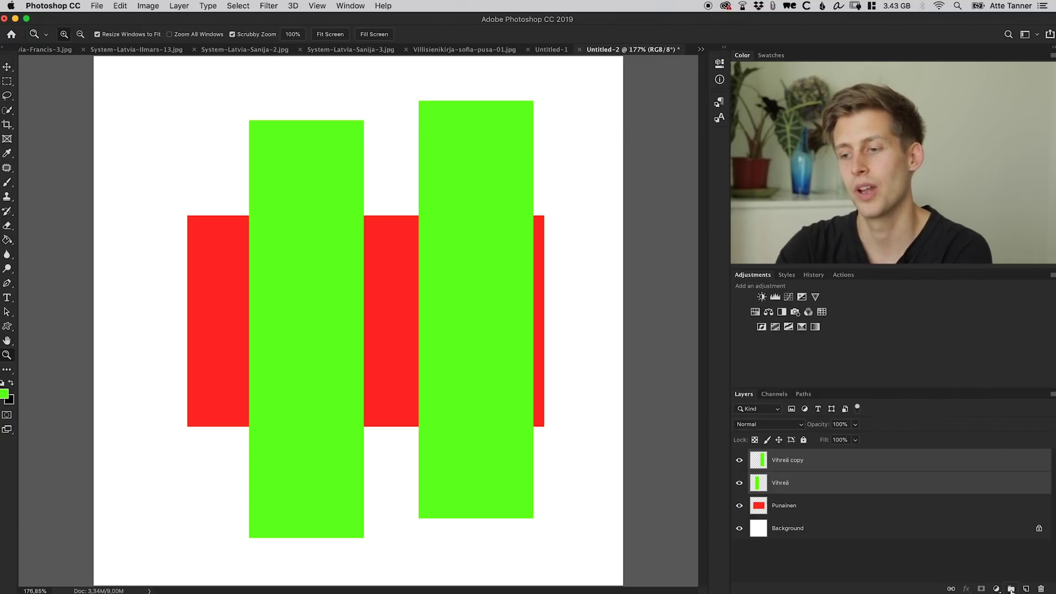
Group both green layers into Group 1, expand it, and toggle its visibility
{"action": "left_click", "coordinate": [1011, 590]}
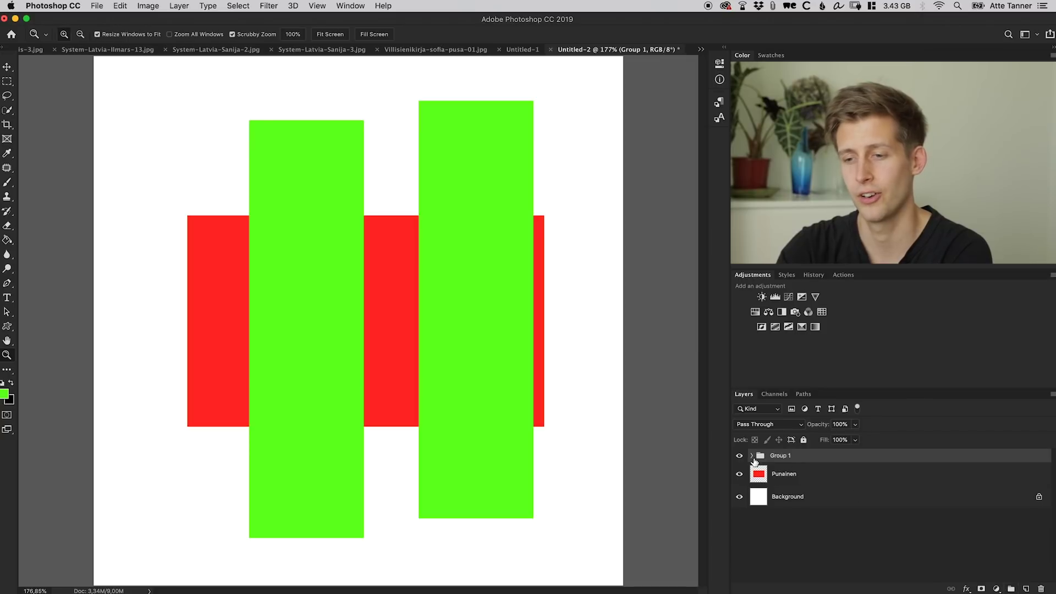
{"action": "left_click", "coordinate": [752, 456]}
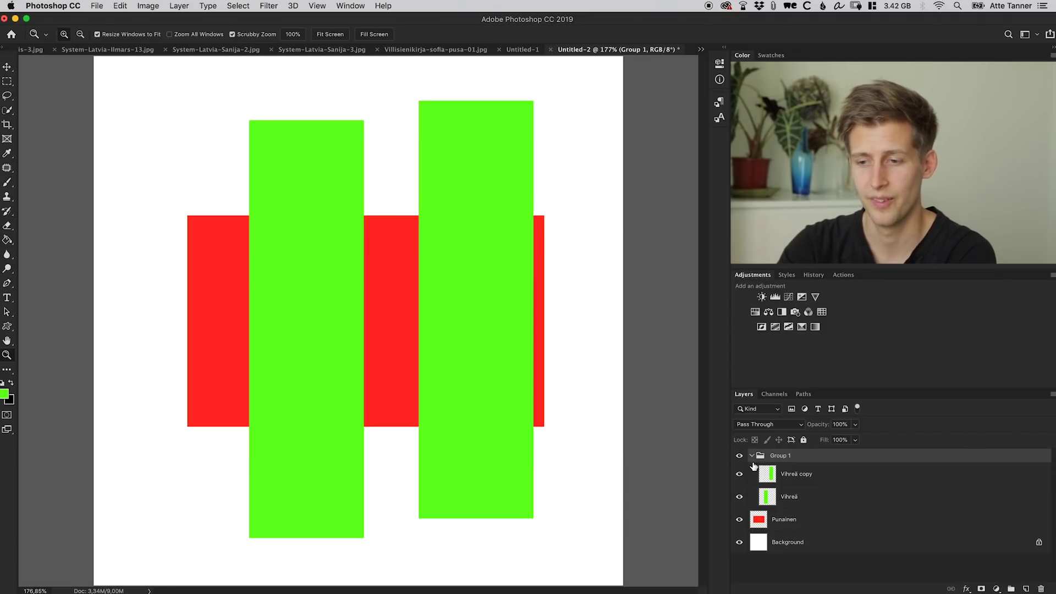
{"action": "left_click", "coordinate": [739, 456]}
{"action": "left_click", "coordinate": [740, 456]}
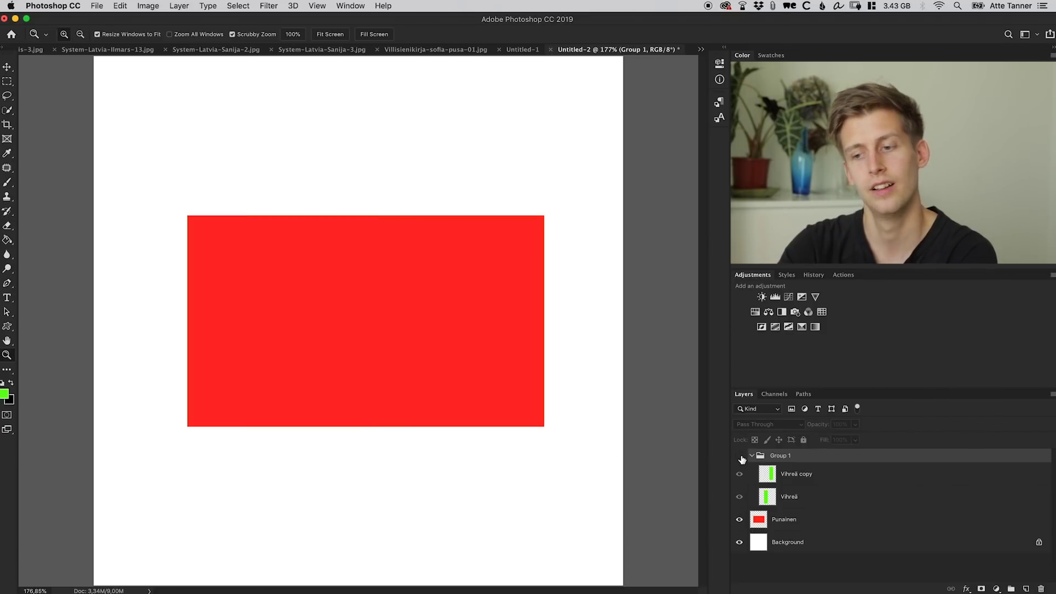
{"action": "left_click", "coordinate": [739, 456]}
{"action": "left_click", "coordinate": [739, 456]}
{"action": "left_click", "coordinate": [739, 456]}
{"action": "left_click", "coordinate": [739, 456]}
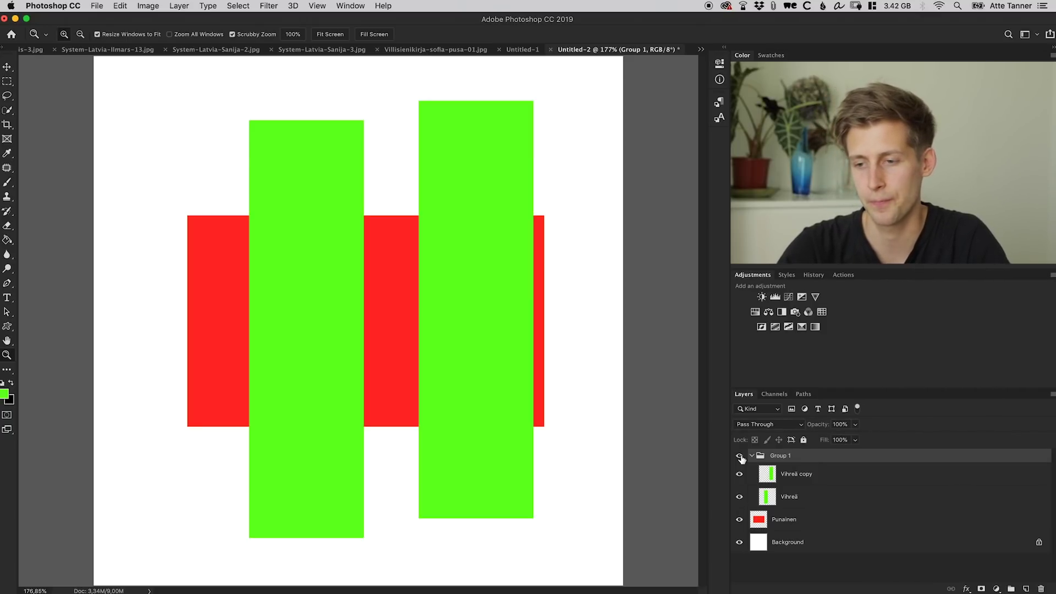
Check Punainen's blend mode list, leaving it on Normal
{"action": "left_click", "coordinate": [787, 519]}
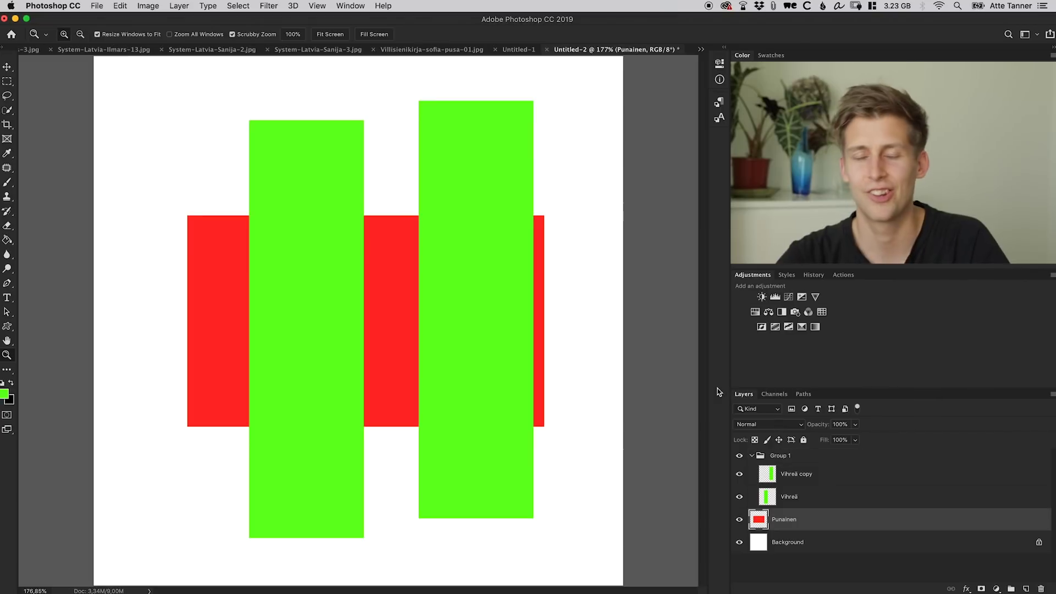
{"action": "left_click", "coordinate": [755, 425]}
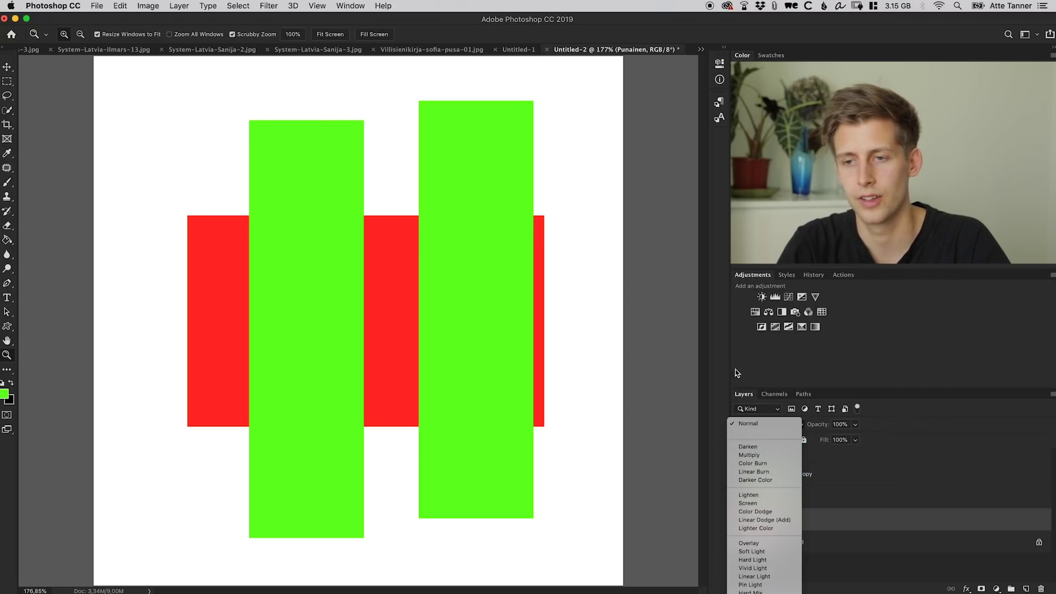
{"action": "key", "text": "Escape"}
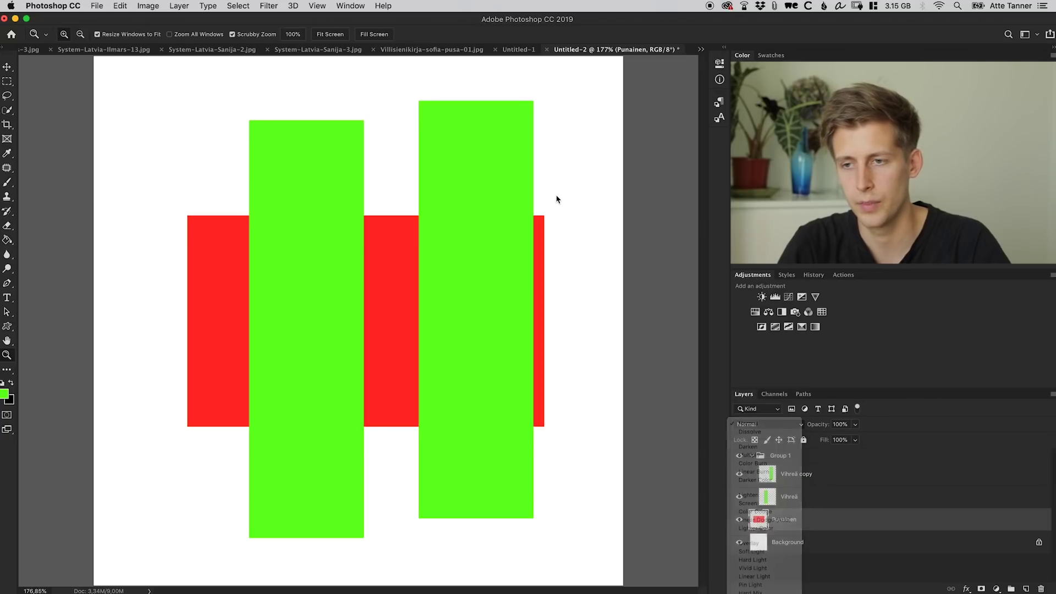
Copy the whole Gilgamesh flask photo and paste it onto the pink-haired portrait
{"action": "left_click", "coordinate": [701, 51]}
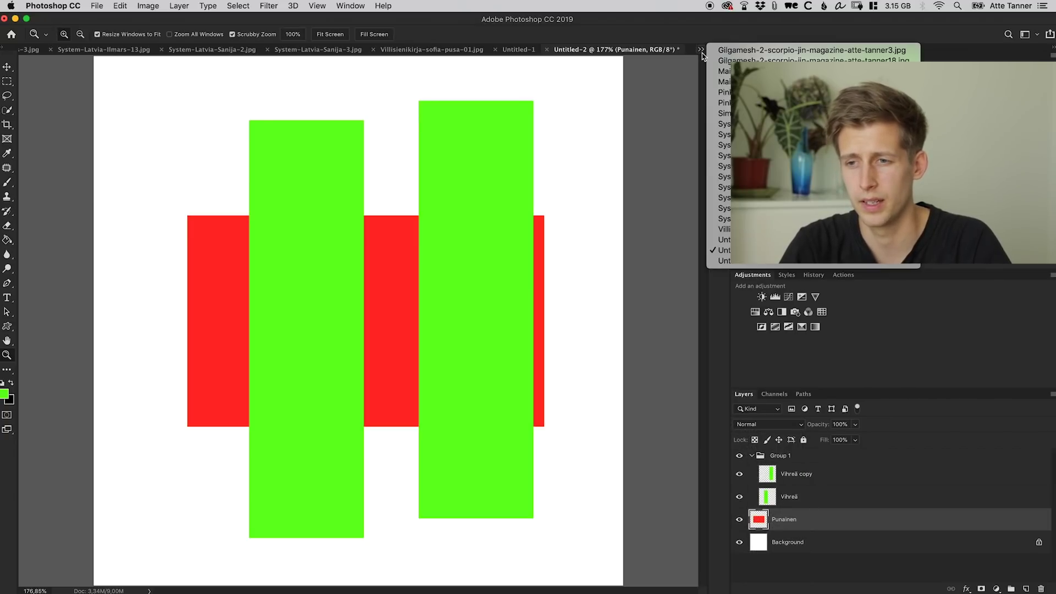
{"action": "left_click", "coordinate": [730, 51]}
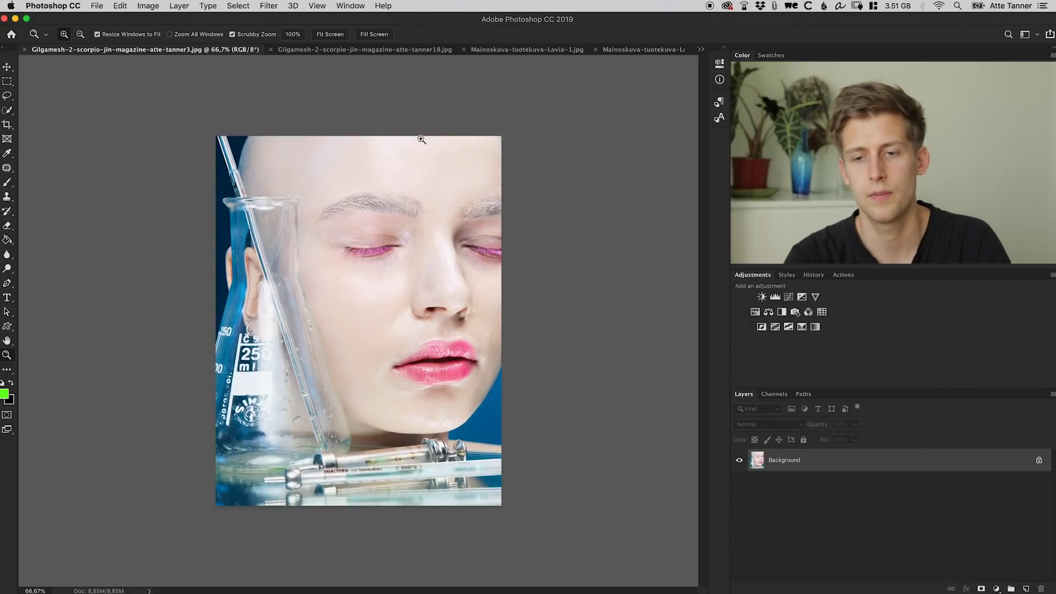
{"action": "key", "text": "super+a"}
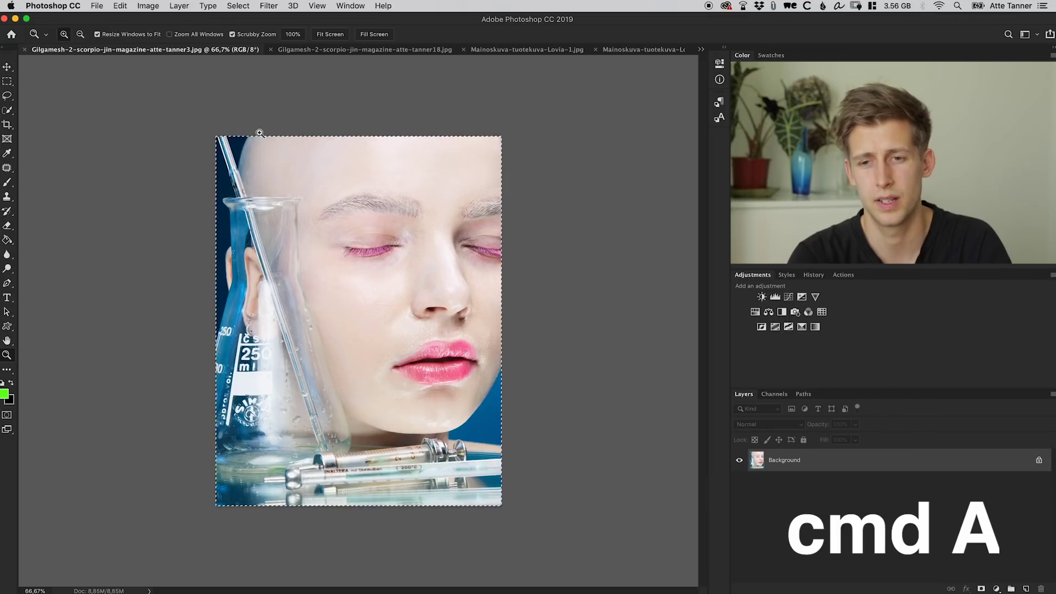
{"action": "key", "text": "super+c"}
{"action": "left_click", "coordinate": [319, 51]}
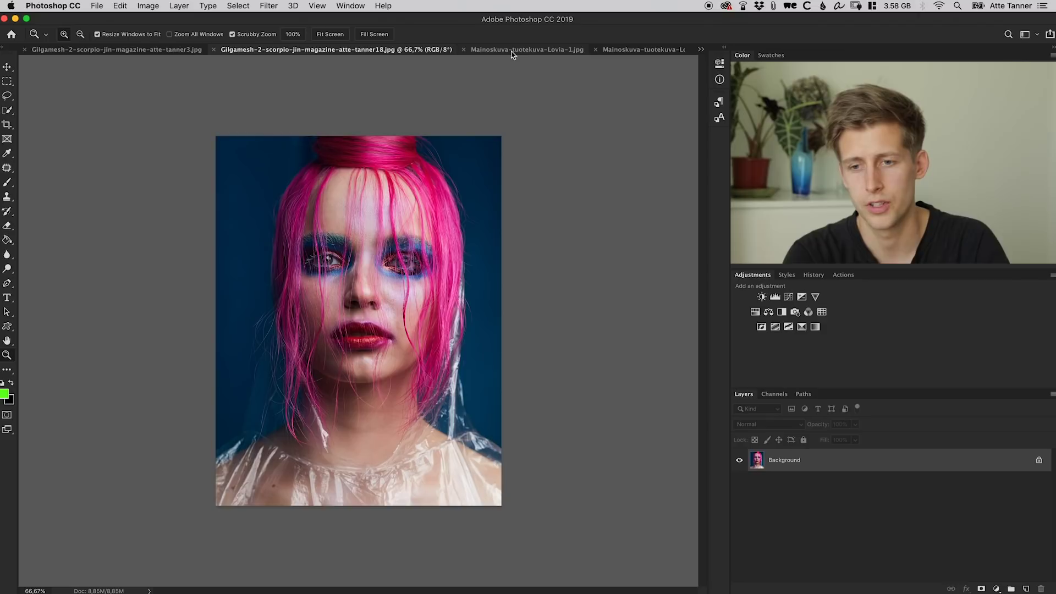
{"action": "key", "text": "super+v"}
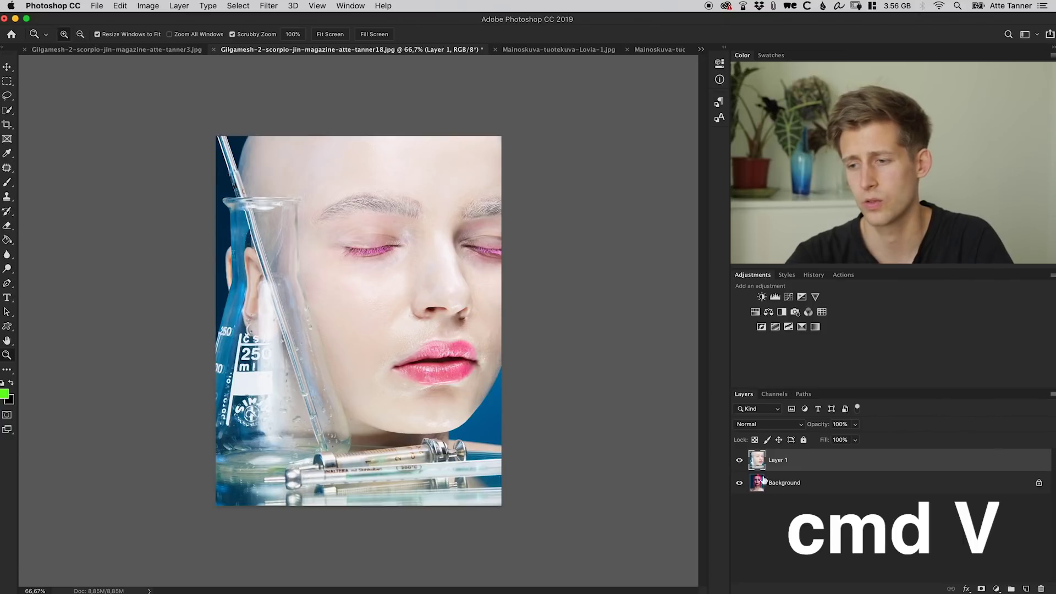
{"action": "key", "text": "super+1"}
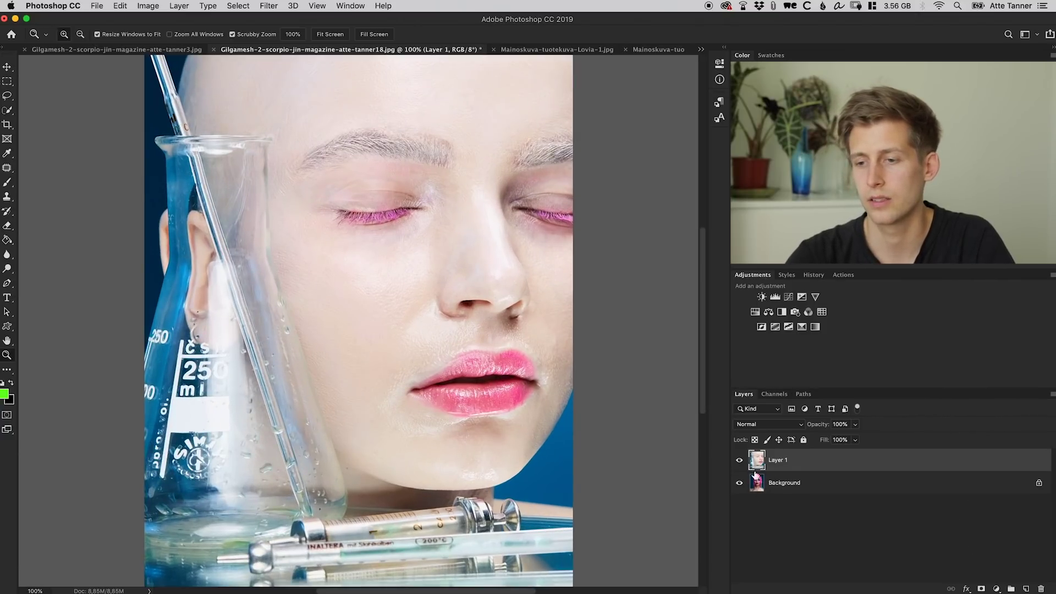
Toggle the flask Layer 1 off and on, then check its blend modes
{"action": "left_click", "coordinate": [739, 460]}
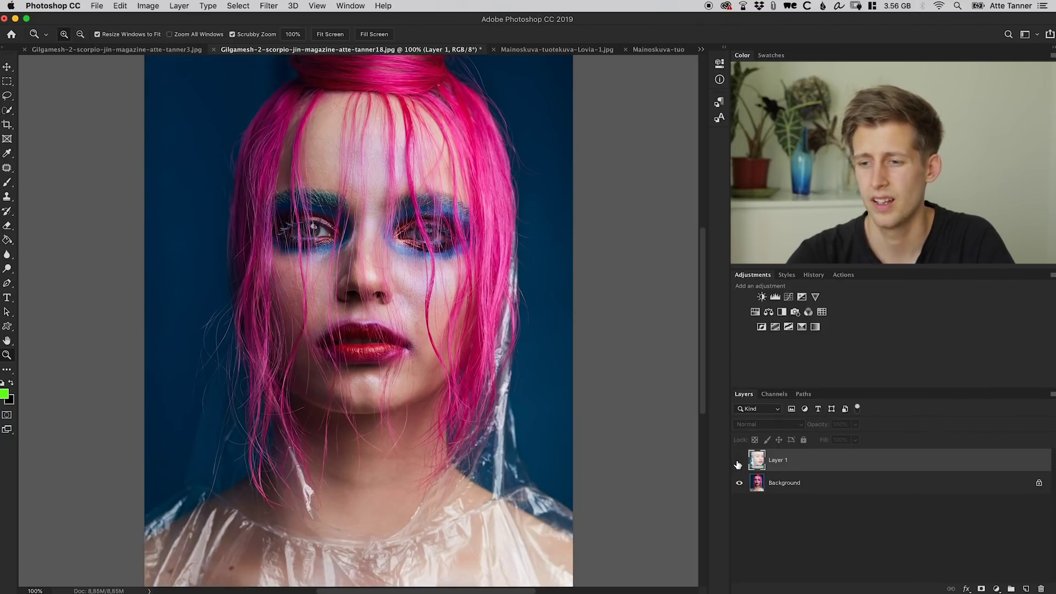
{"action": "left_click", "coordinate": [739, 462]}
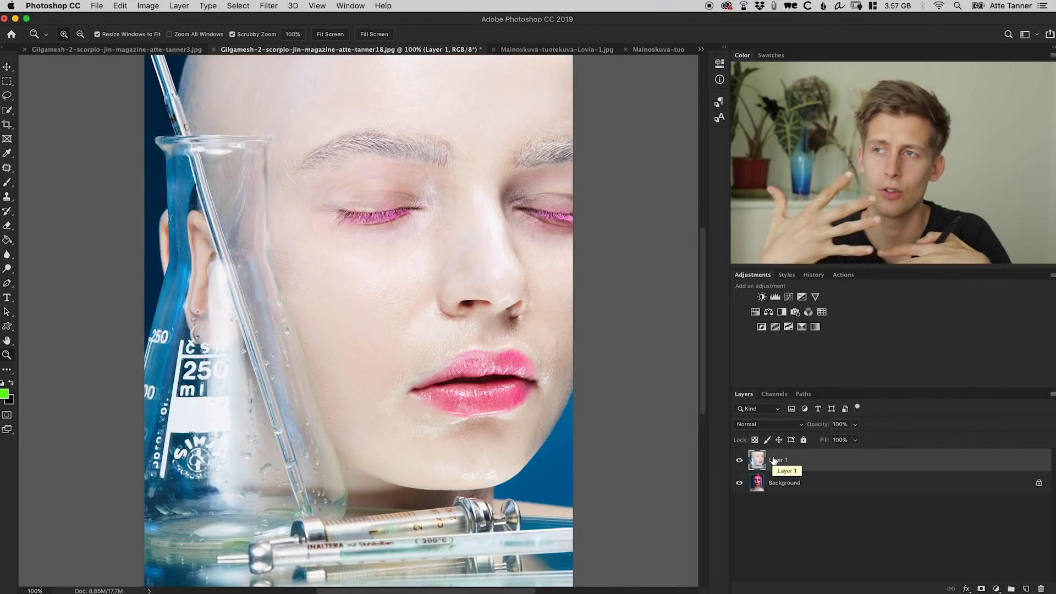
{"action": "left_click", "coordinate": [768, 424]}
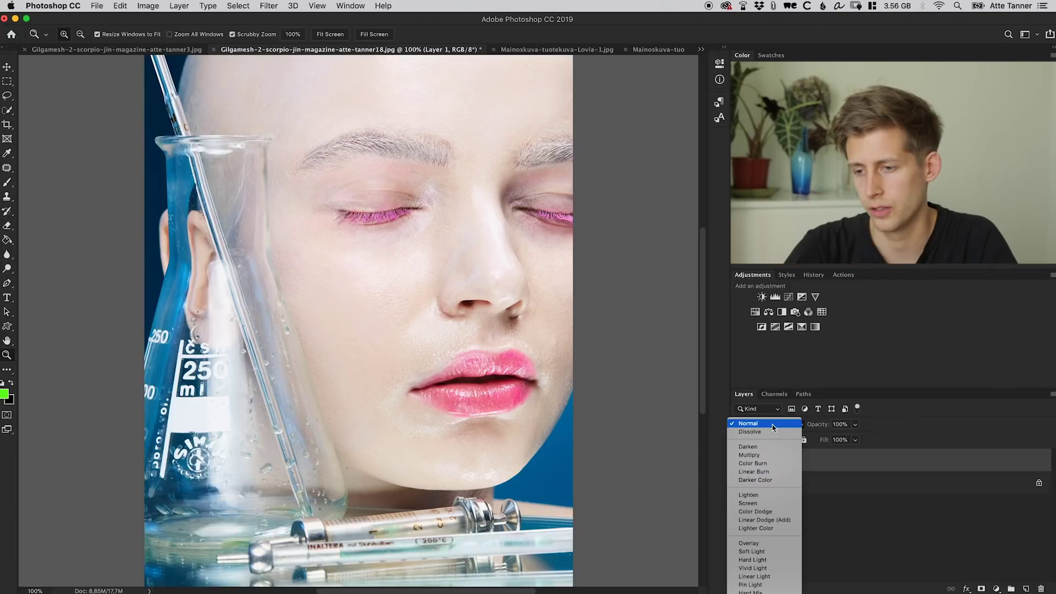
{"action": "left_click", "coordinate": [864, 506]}
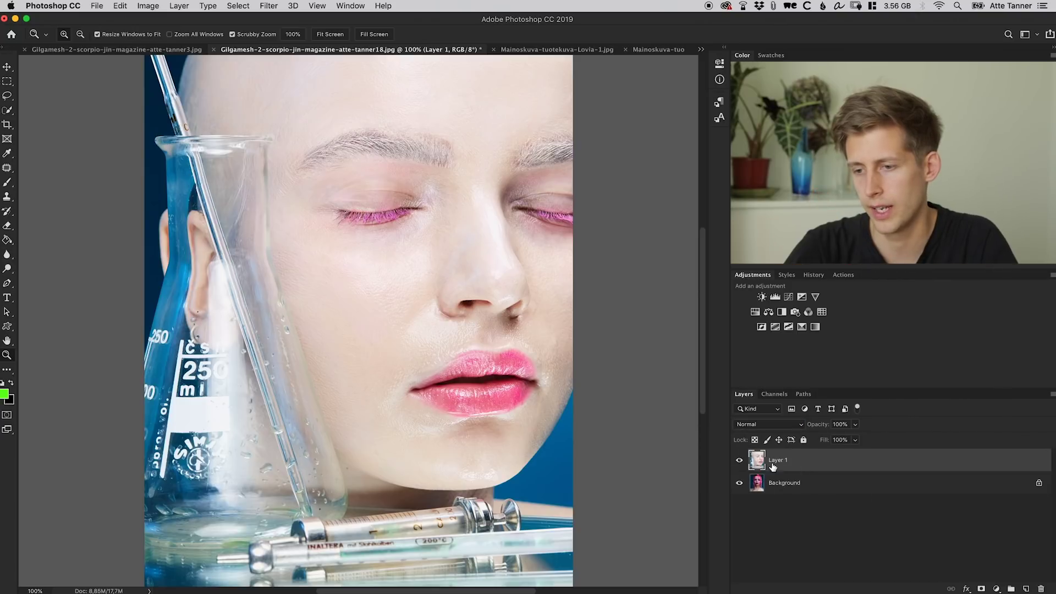
{"action": "left_click", "coordinate": [769, 428]}
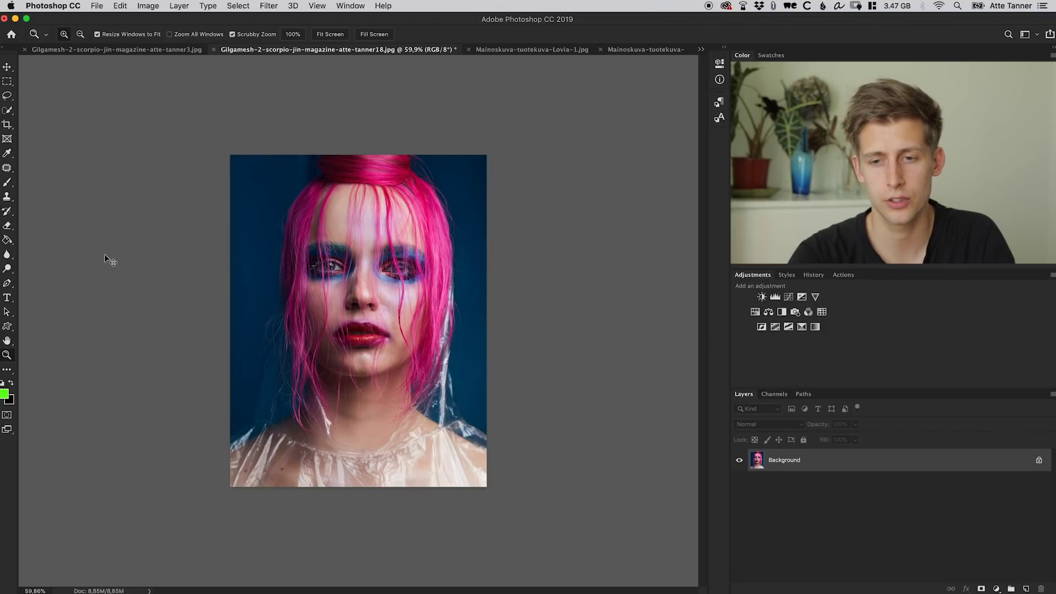
Copy the whole pink-haired portrait, then switch to the Untitled-2 document with the rectangles
{"action": "key", "text": "super+a"}
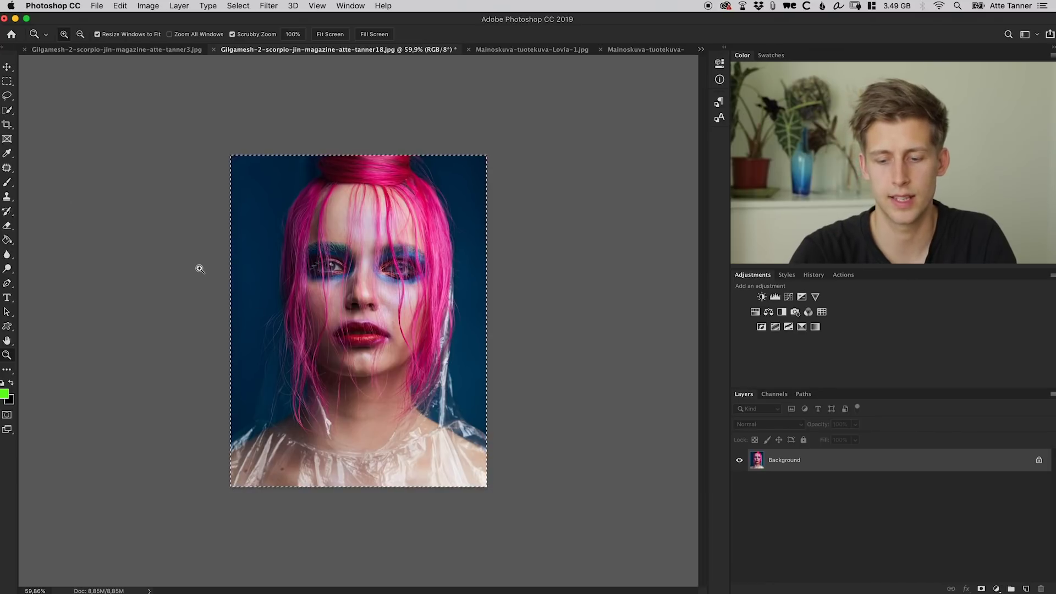
{"action": "key", "text": "super+c"}
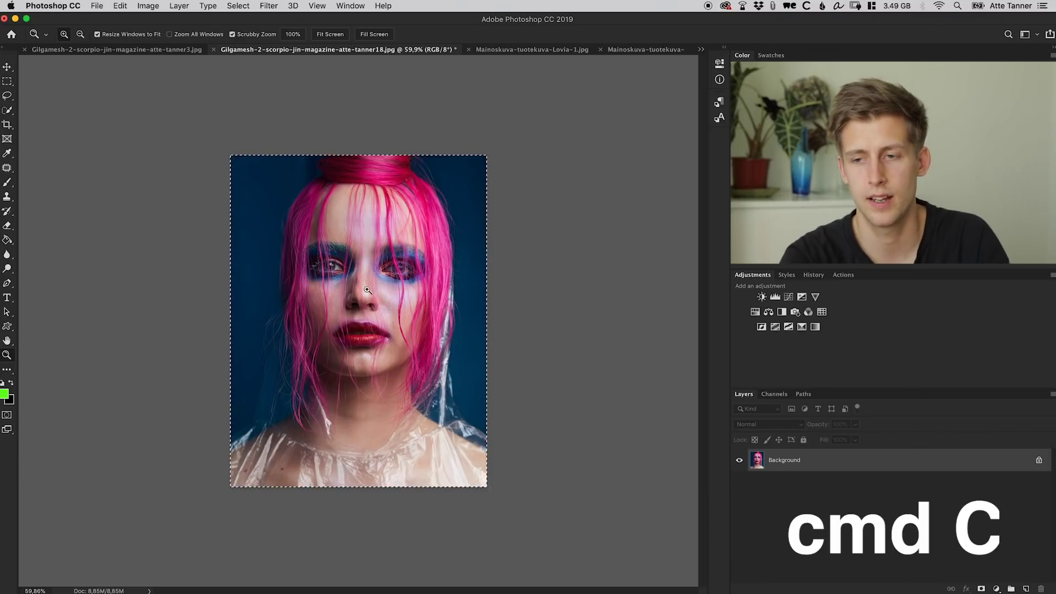
{"action": "left_click", "coordinate": [701, 49]}
{"action": "left_click", "coordinate": [721, 240]}
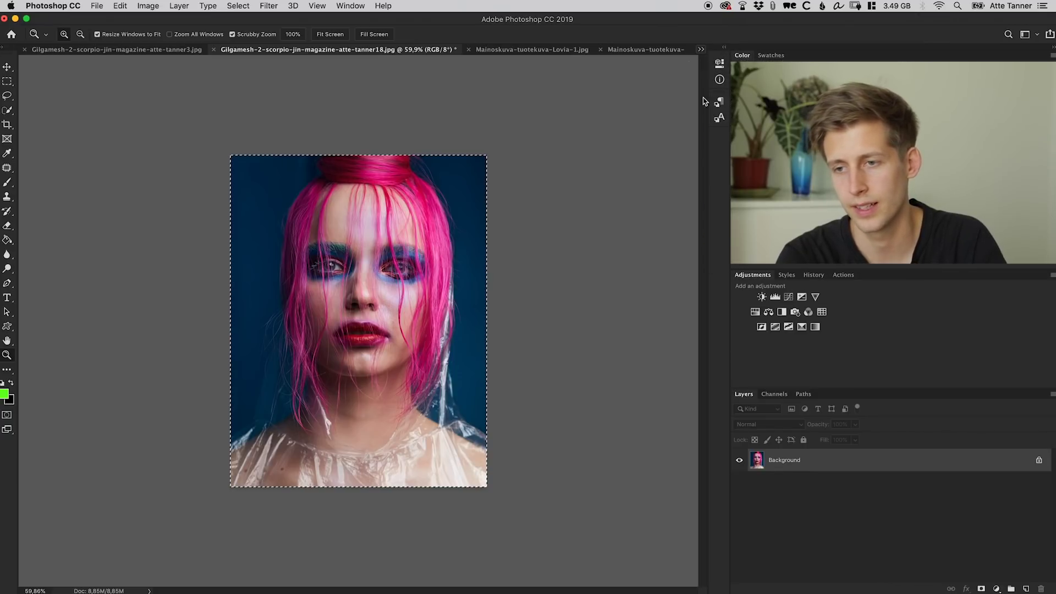
{"action": "left_click", "coordinate": [700, 50]}
{"action": "left_click", "coordinate": [701, 49]}
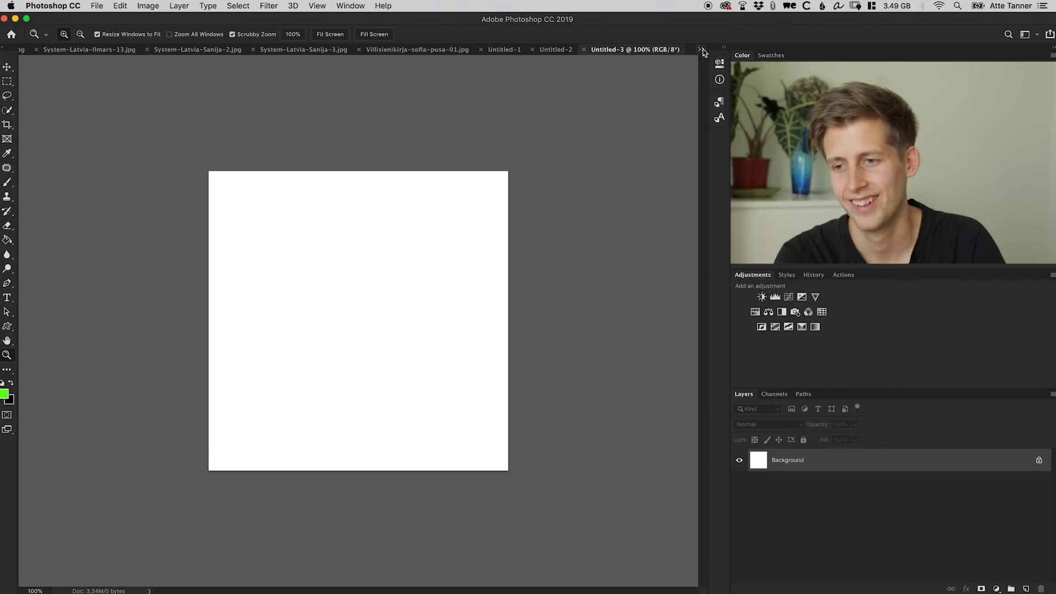
{"action": "left_click", "coordinate": [701, 50]}
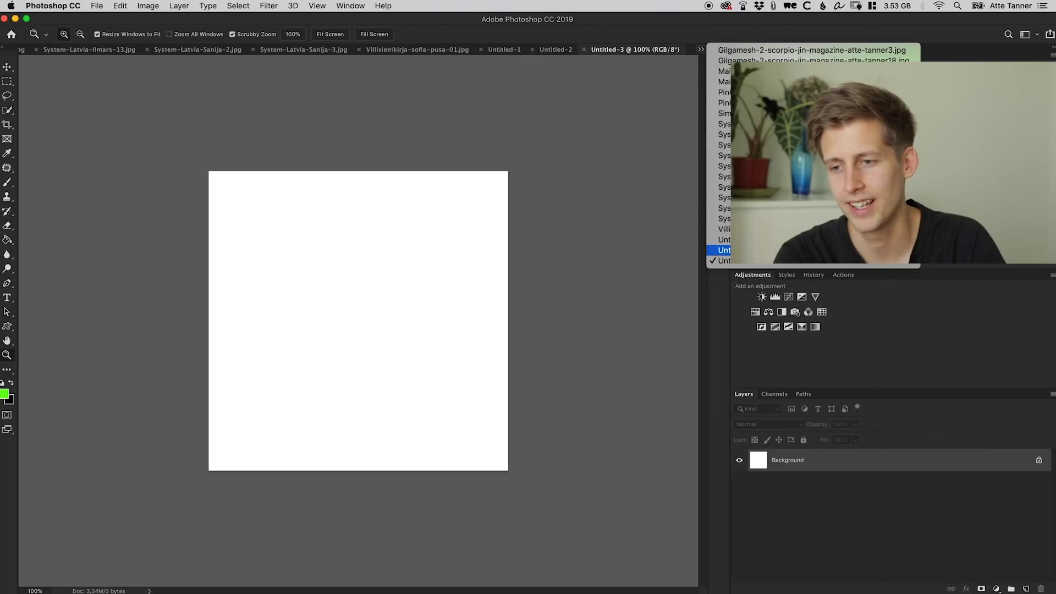
{"action": "left_click", "coordinate": [718, 247]}
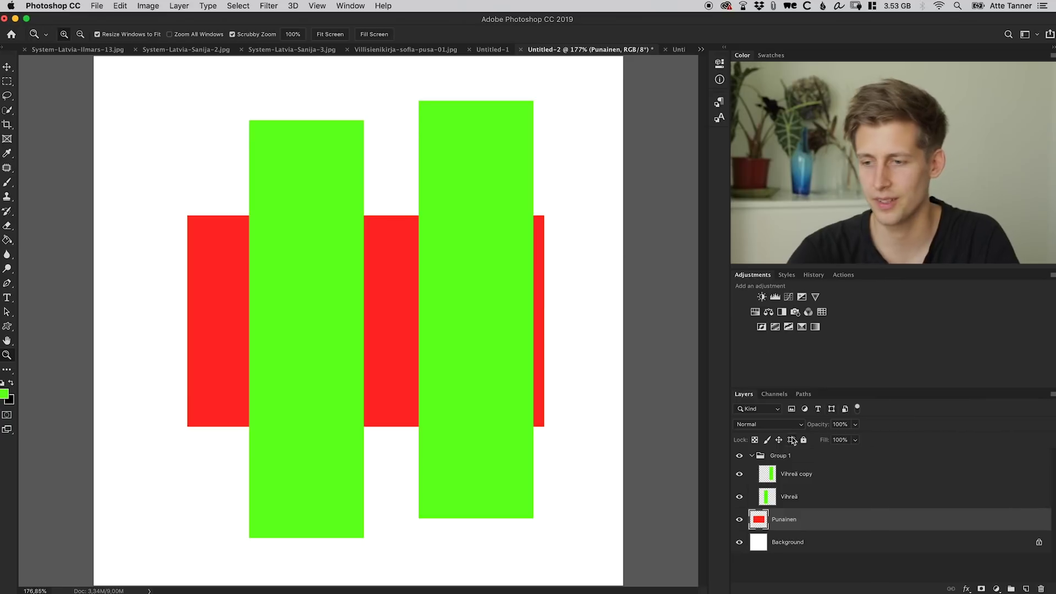
Paste the portrait above Vihreä copy, scale it to about 53%, and zoom on the face
{"action": "left_click", "coordinate": [790, 478]}
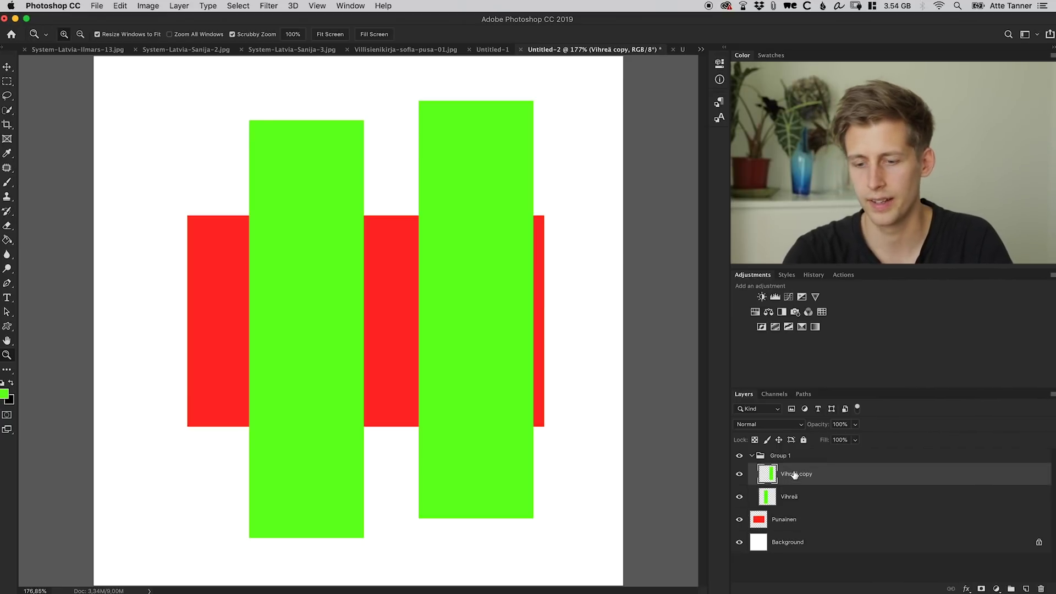
{"action": "key", "text": "super+v"}
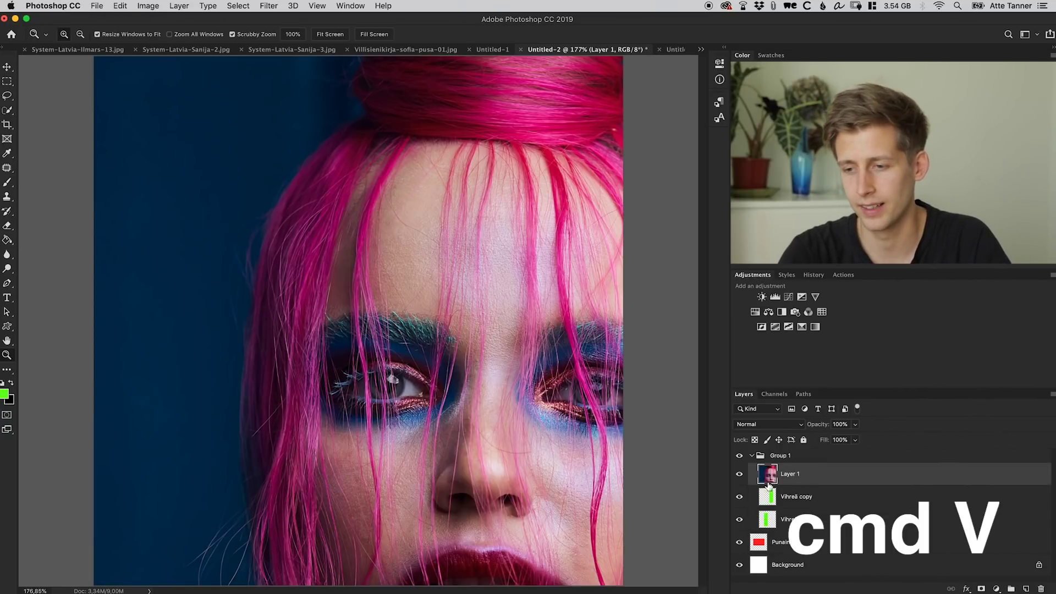
{"action": "key", "text": "super+minus"}
{"action": "key", "text": "super+minus"}
{"action": "key", "text": "super+minus"}
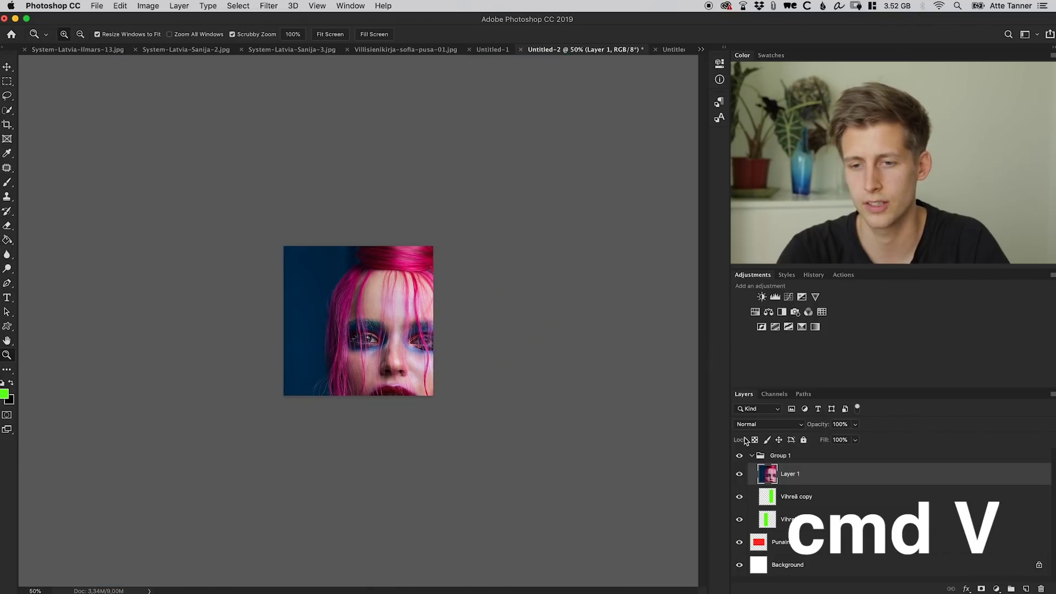
{"action": "key", "text": "v"}
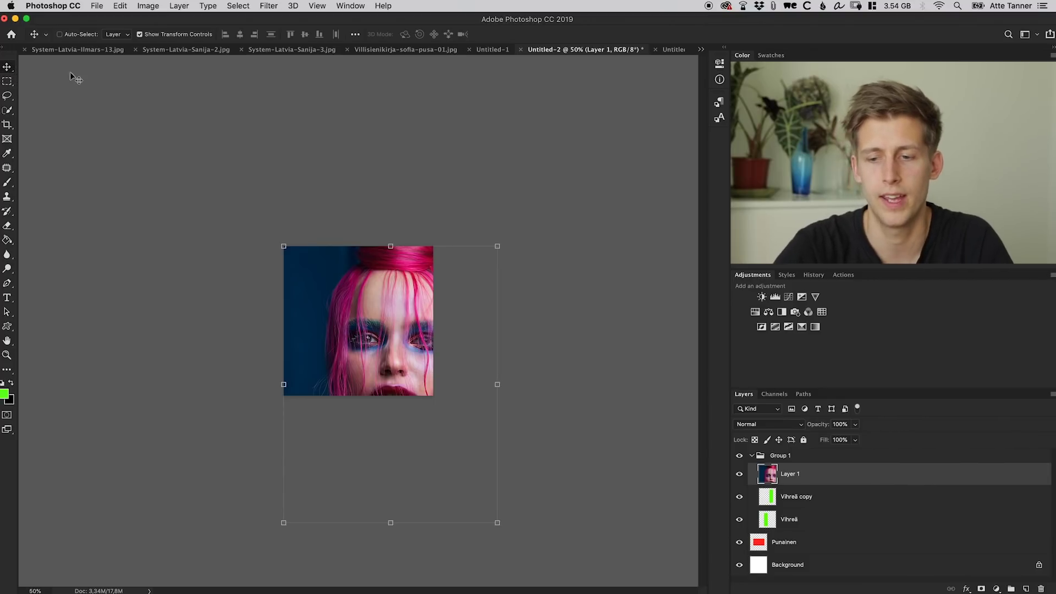
{"action": "left_click_drag", "start_coordinate": [497, 523], "coordinate": [397, 392]}
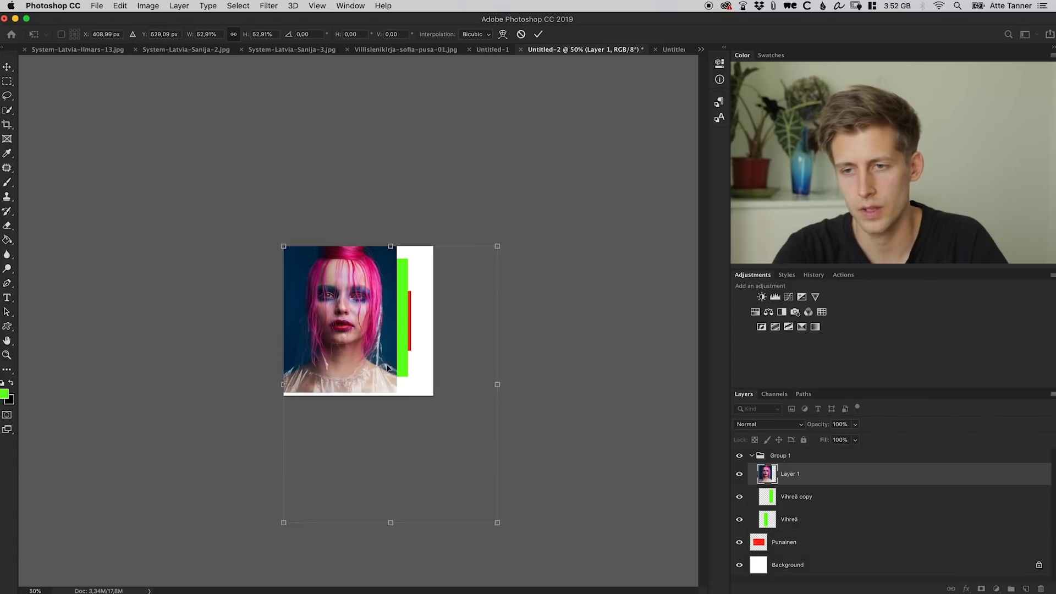
{"action": "key", "text": "Return"}
{"action": "key", "text": "z"}
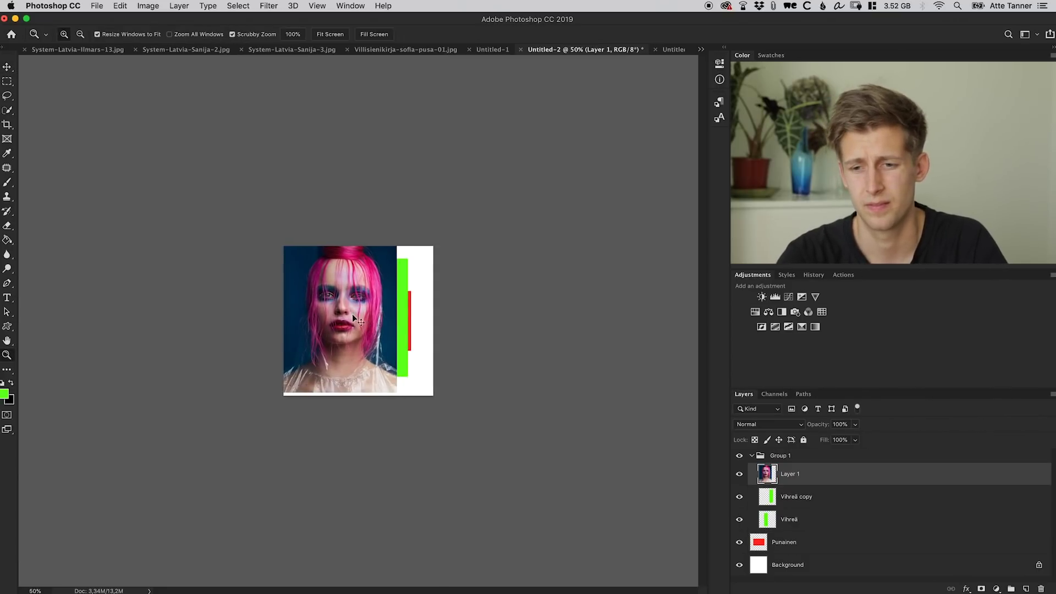
{"action": "left_click_drag", "start_coordinate": [352, 318], "coordinate": [478, 231]}
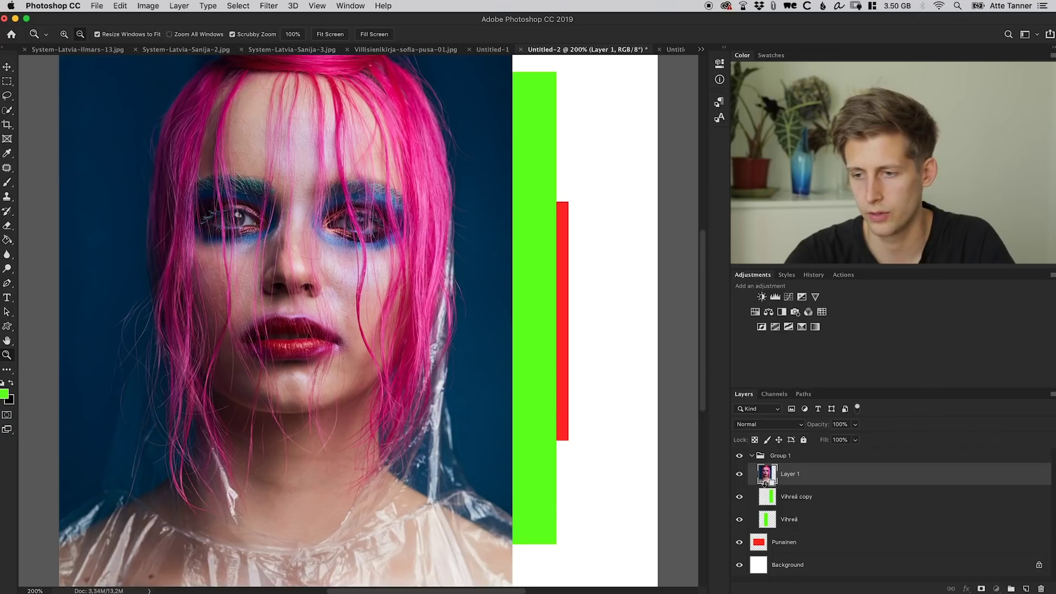
Clip the portrait Layer 1 to the Vihreä copy bar, then reselect Layer 1
{"action": "left_click", "coordinate": [764, 484], "text": "alt"}
{"action": "key", "text": "super+minus"}
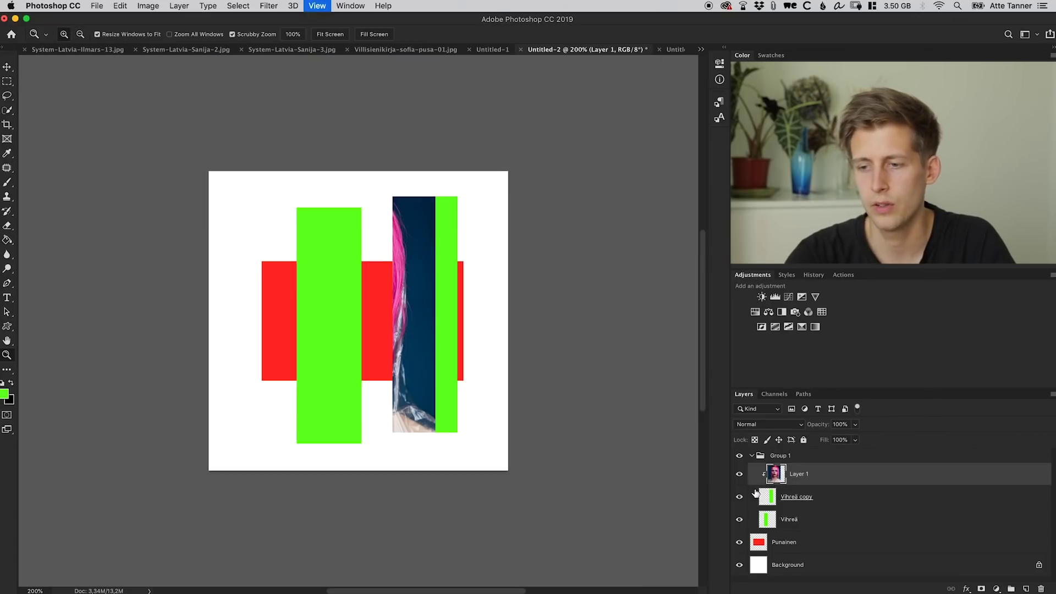
{"action": "key", "text": "super+plus"}
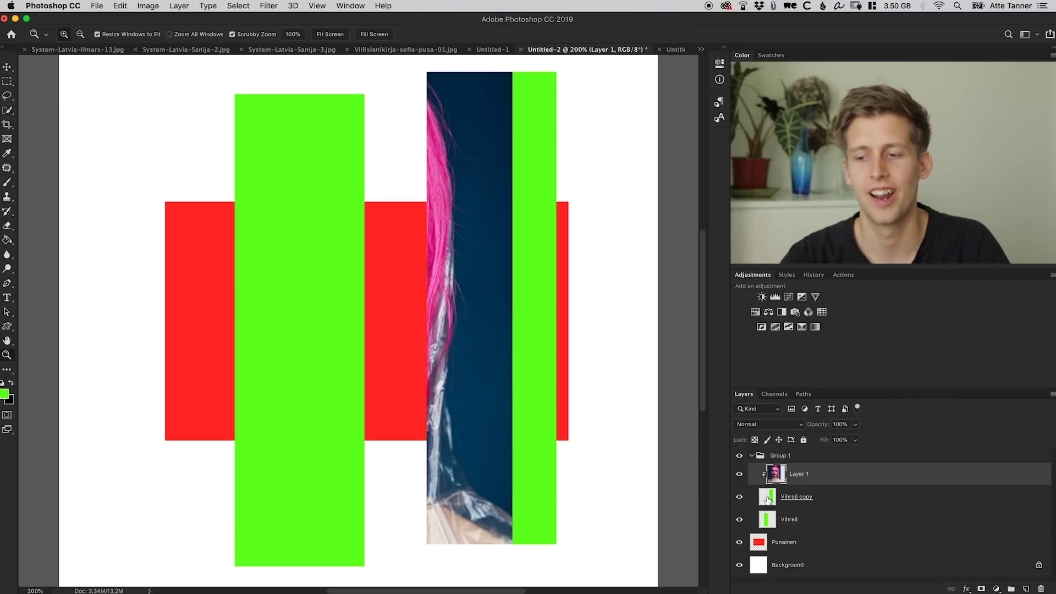
{"action": "left_click", "coordinate": [768, 499]}
{"action": "key", "text": "v"}
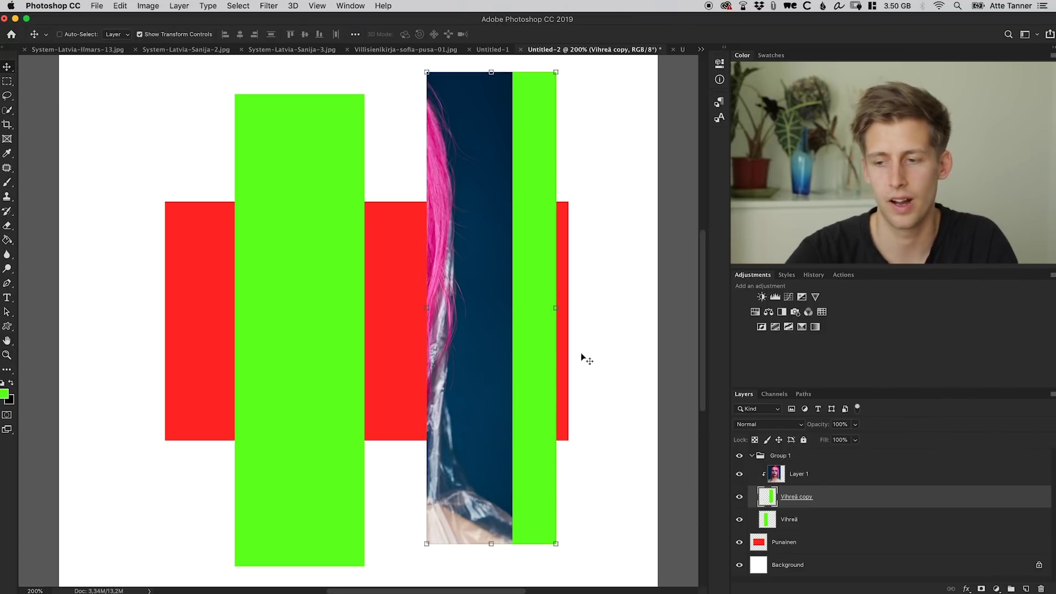
{"action": "key", "text": "ctrl+minus"}
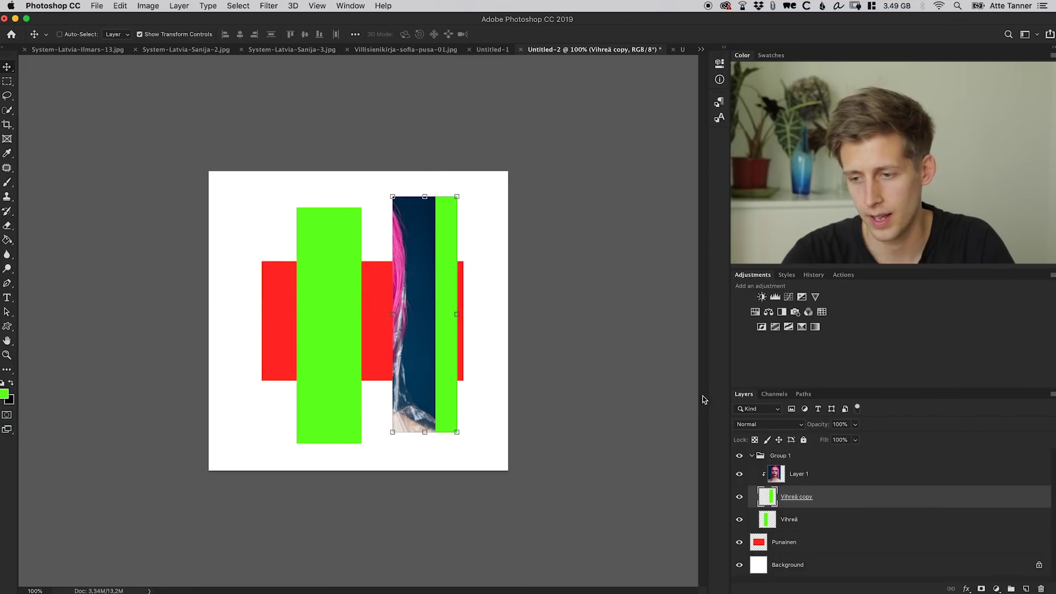
{"action": "left_click", "coordinate": [776, 472]}
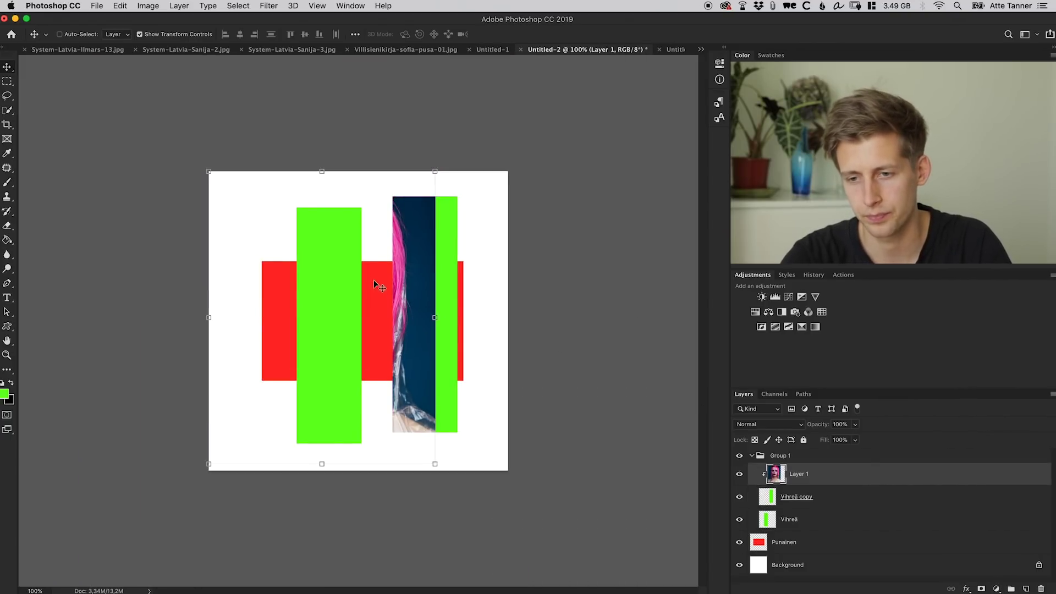
Slide the clipped portrait so the woman's face sits inside the right green bar
{"action": "key", "text": "ctrl+plus"}
{"action": "left_click_drag", "start_coordinate": [427, 282], "coordinate": [560, 256]}
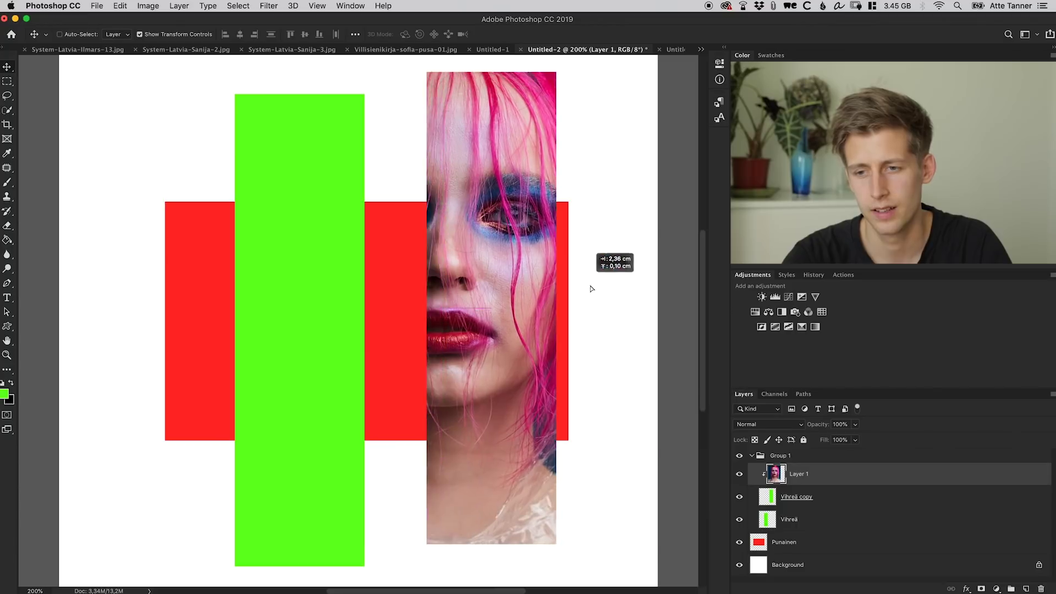
{"action": "key", "text": "ctrl+minus"}
{"action": "mouse_move", "coordinate": [439, 276]}
{"action": "left_mouse_down"}
{"action": "mouse_move", "coordinate": [457, 237]}
{"action": "mouse_move", "coordinate": [454, 298]}
{"action": "mouse_move", "coordinate": [464, 295]}
{"action": "left_mouse_up"}
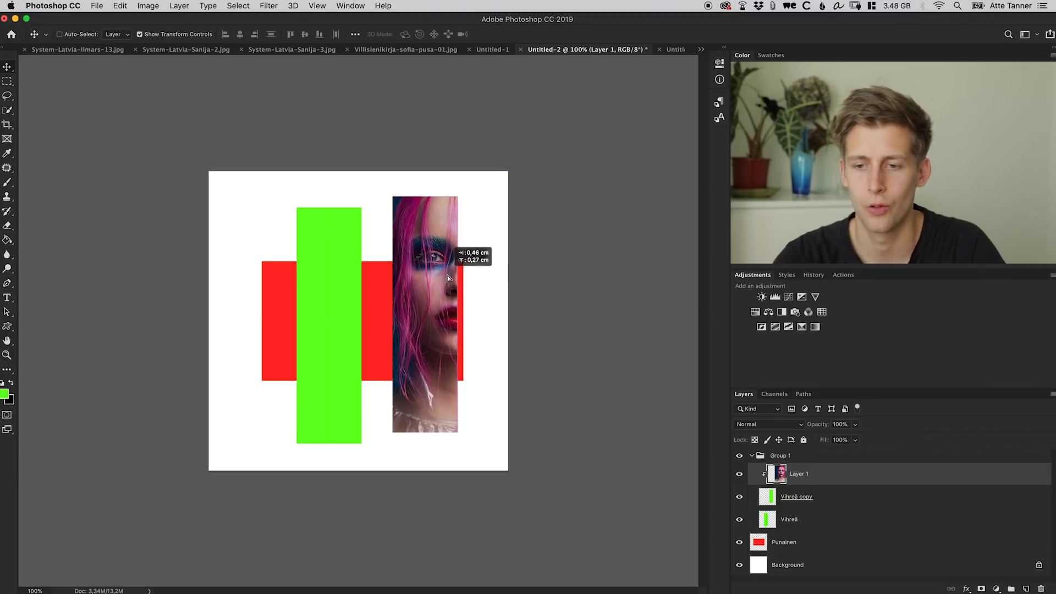
Transform the Vihreä copy bar narrower and shorter, to about 5.04 cm tall
{"action": "key", "text": "ctrl+plus"}
{"action": "key", "text": "alt+bracketleft"}
{"action": "key", "text": "ctrl+t"}
{"action": "mouse_move", "coordinate": [556, 308]}
{"action": "left_mouse_down"}
{"action": "mouse_move", "coordinate": [535, 301]}
{"action": "mouse_move", "coordinate": [558, 306]}
{"action": "left_mouse_up"}
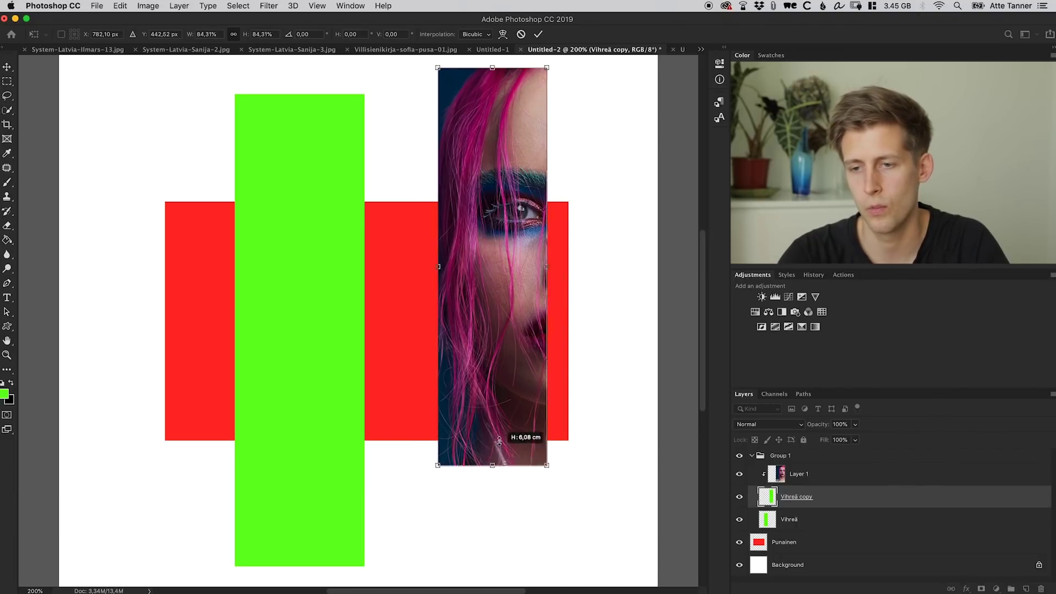
{"action": "left_click_drag", "start_coordinate": [492, 545], "coordinate": [493, 515]}
{"action": "left_click_drag", "start_coordinate": [419, 291], "coordinate": [433, 291]}
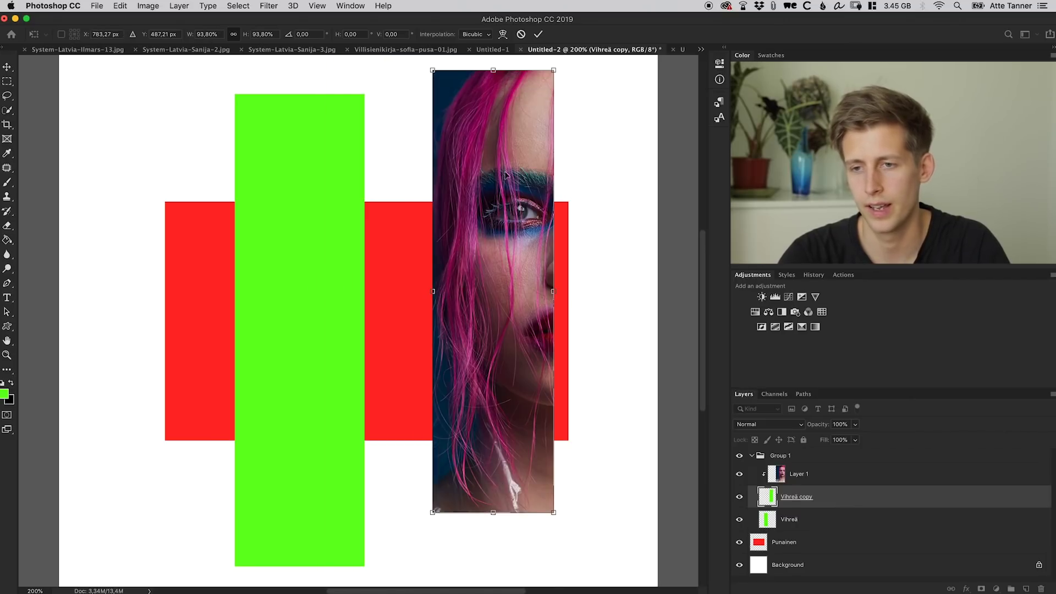
{"action": "left_click_drag", "start_coordinate": [493, 71], "coordinate": [493, 112]}
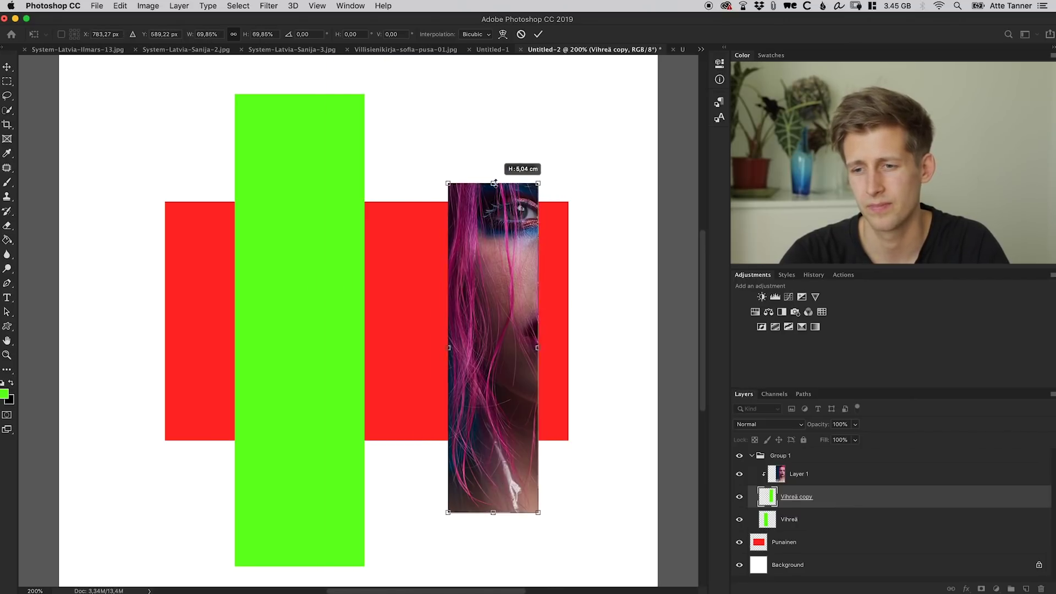
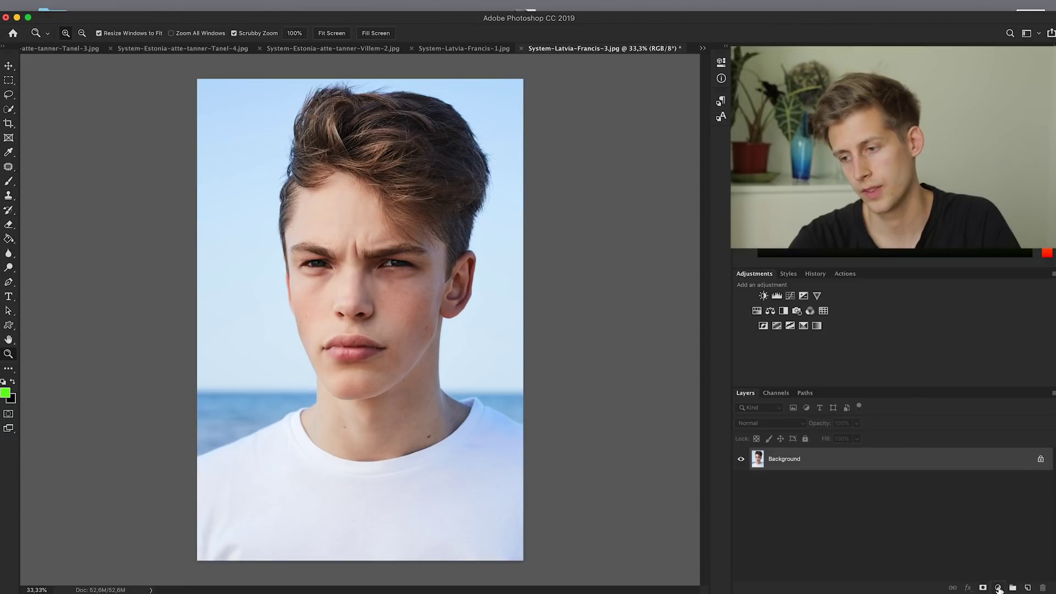
Add a Curves adjustment layer above the portrait's Background layer, leaving its curve straight
{"action": "left_click", "coordinate": [999, 588]}
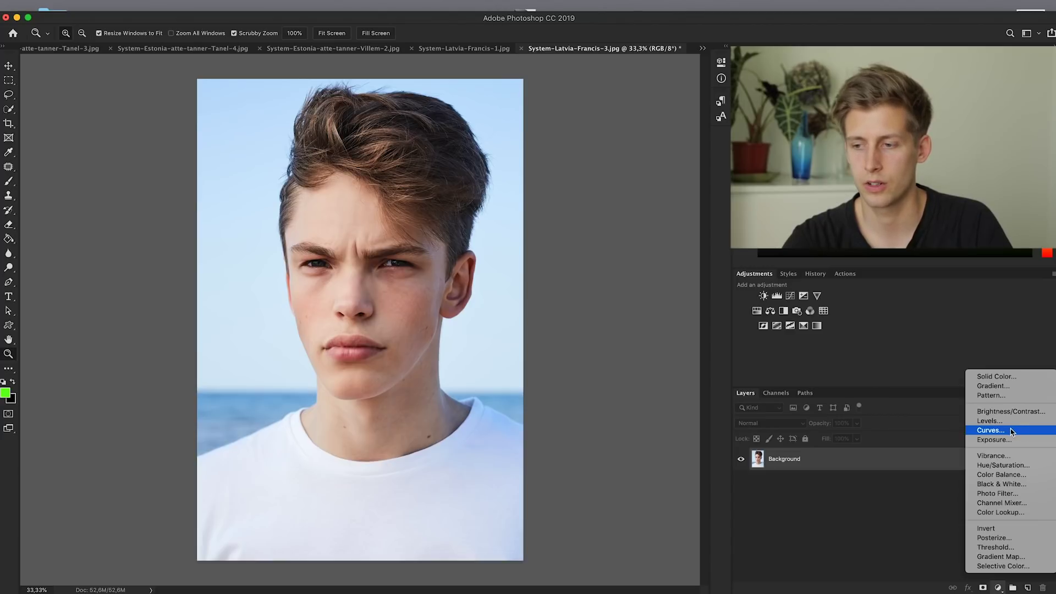
{"action": "left_click", "coordinate": [1011, 435]}
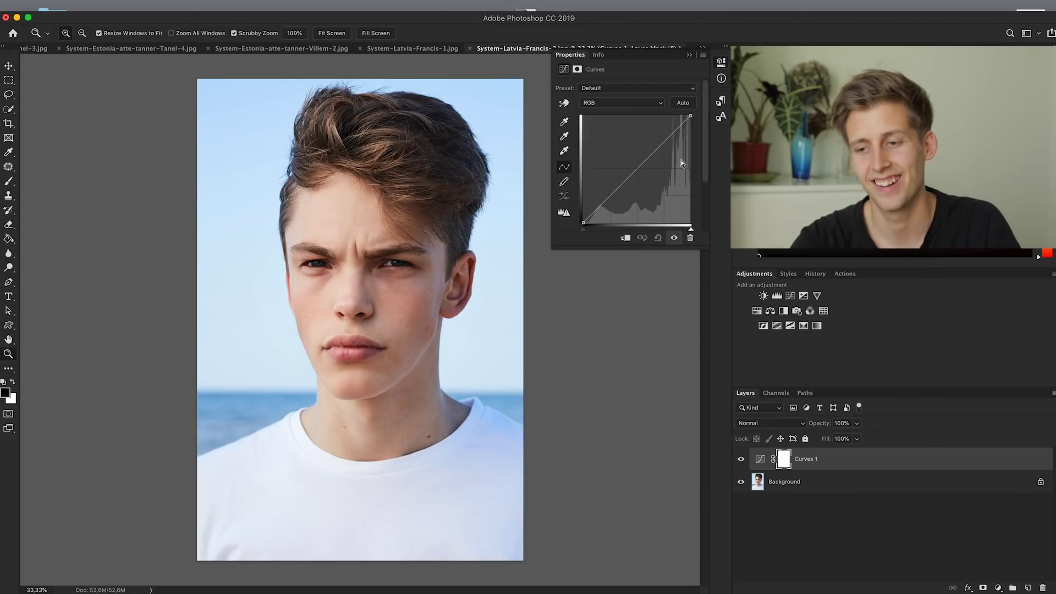
{"action": "left_click_drag", "start_coordinate": [686, 121], "coordinate": [695, 120]}
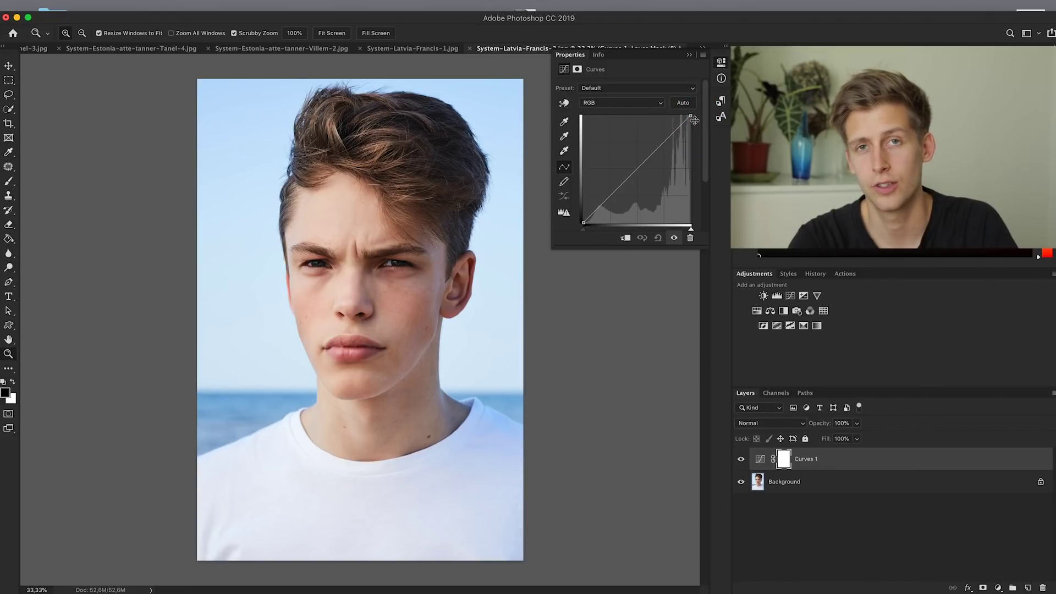
{"action": "left_click_drag", "start_coordinate": [597, 214], "coordinate": [588, 218]}
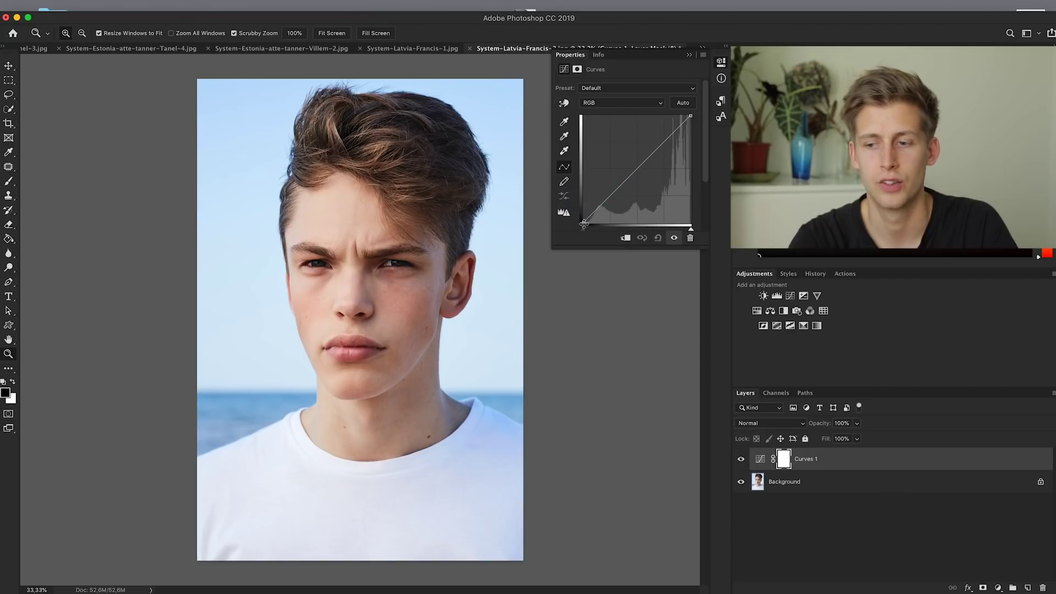
{"action": "left_click", "coordinate": [636, 171]}
{"action": "left_click_drag", "start_coordinate": [637, 172], "coordinate": [642, 182]}
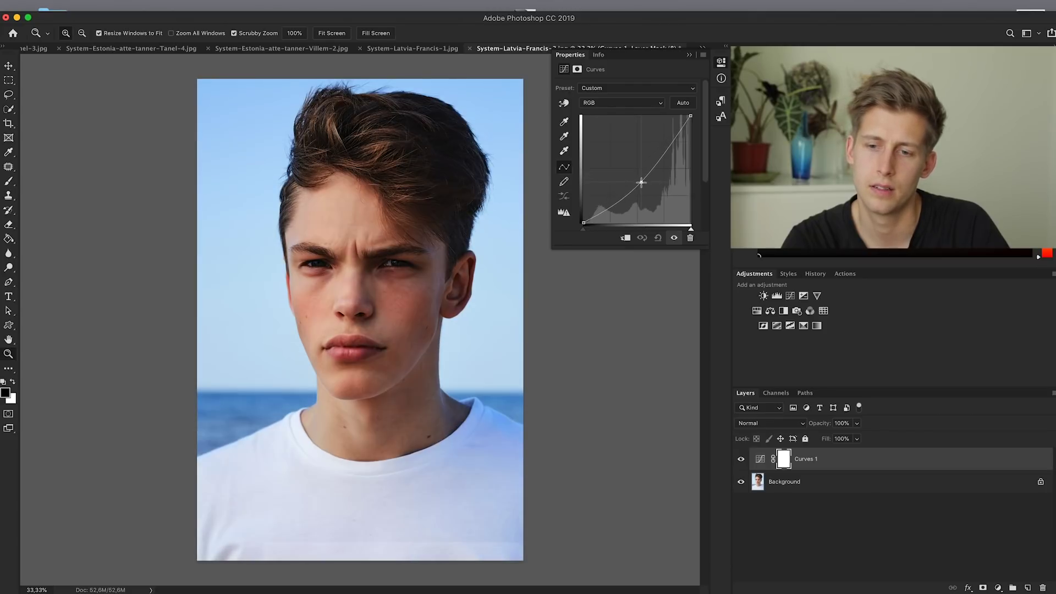
{"action": "left_click_drag", "start_coordinate": [642, 183], "coordinate": [635, 159]}
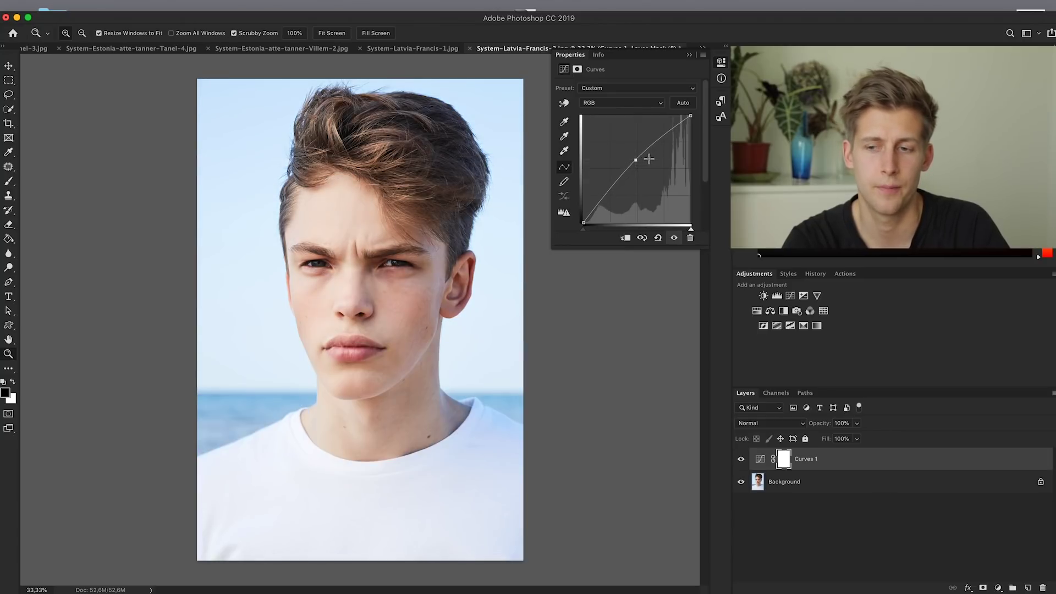
{"action": "left_click", "coordinate": [638, 160], "text": "super"}
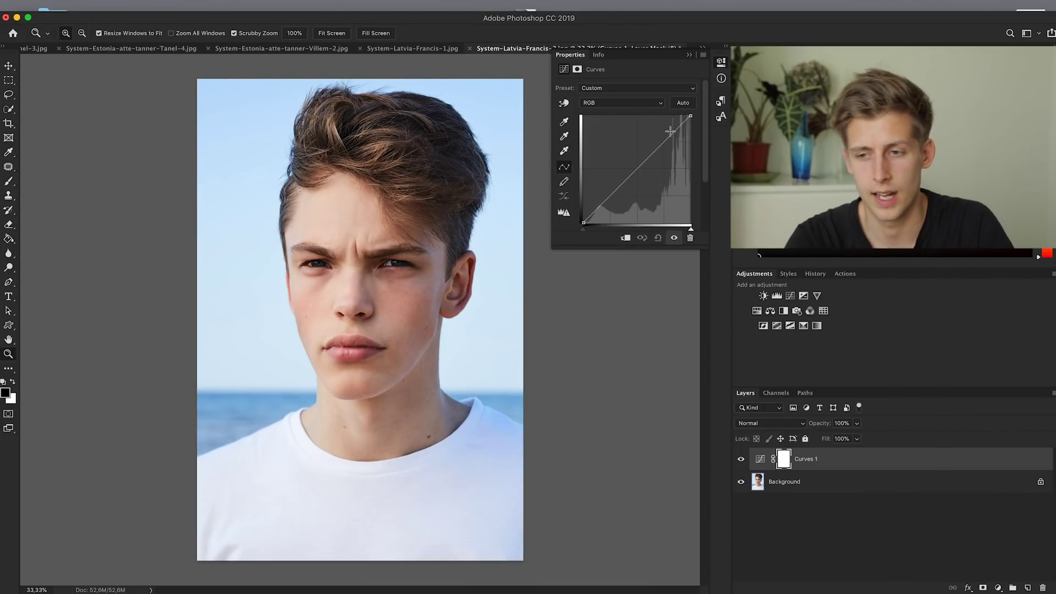
{"action": "left_click_drag", "start_coordinate": [670, 131], "coordinate": [660, 138]}
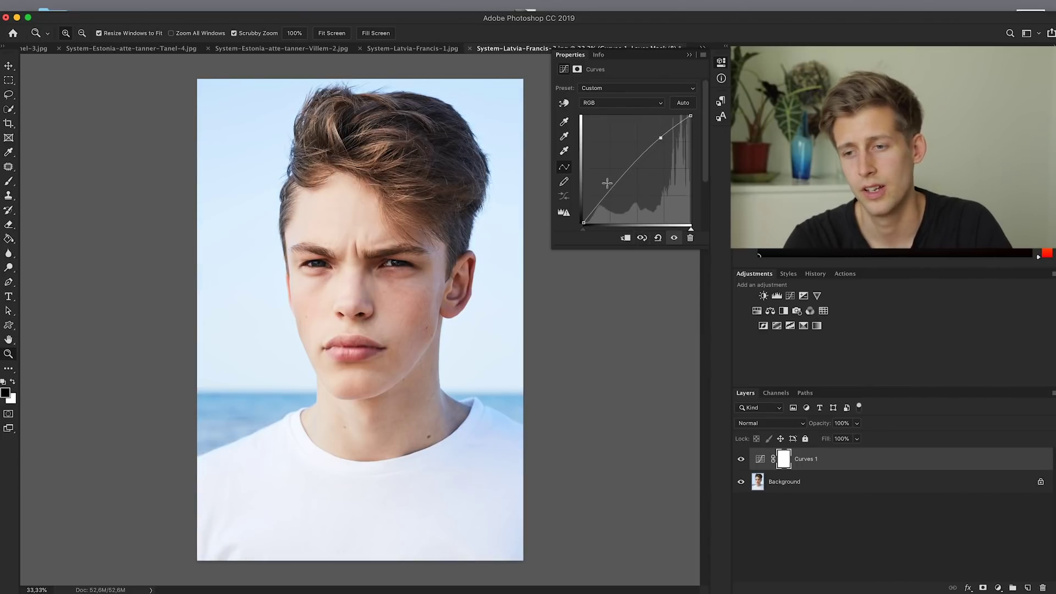
{"action": "left_click_drag", "start_coordinate": [609, 193], "coordinate": [608, 197]}
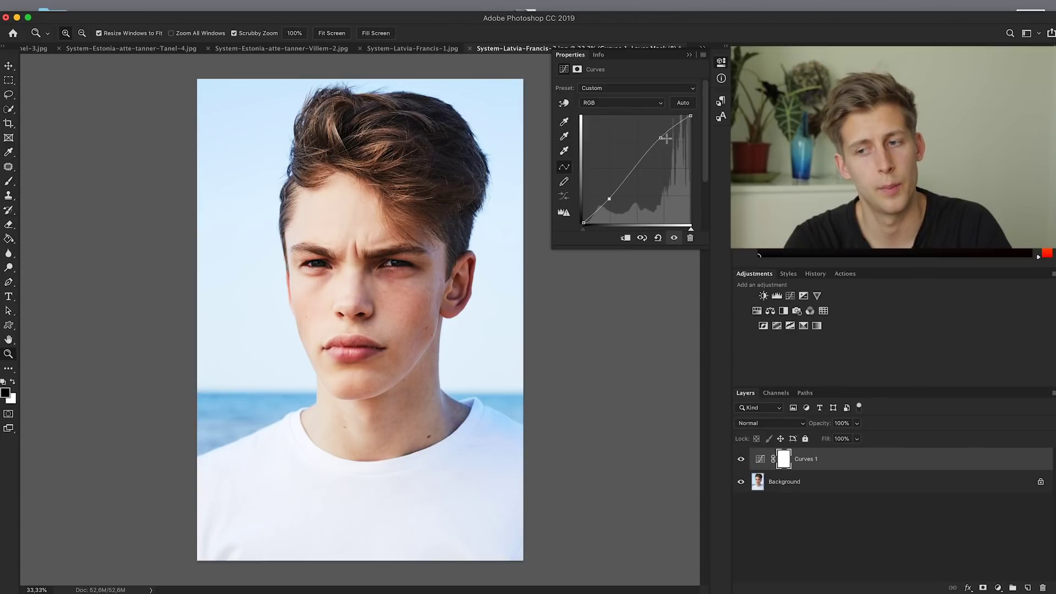
{"action": "left_click_drag", "start_coordinate": [677, 138], "coordinate": [679, 136]}
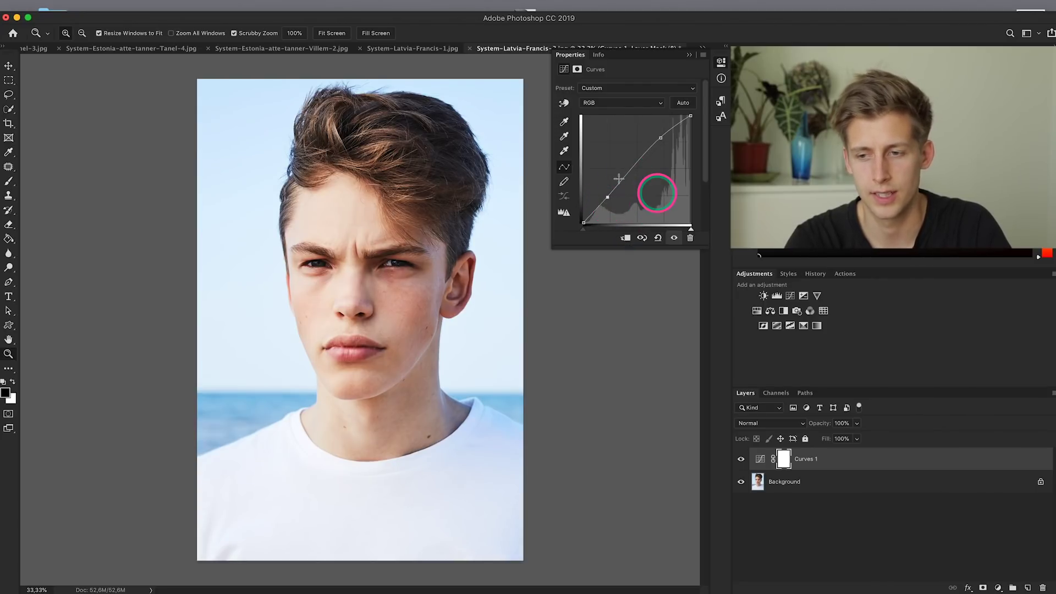
{"action": "left_click", "coordinate": [607, 197]}
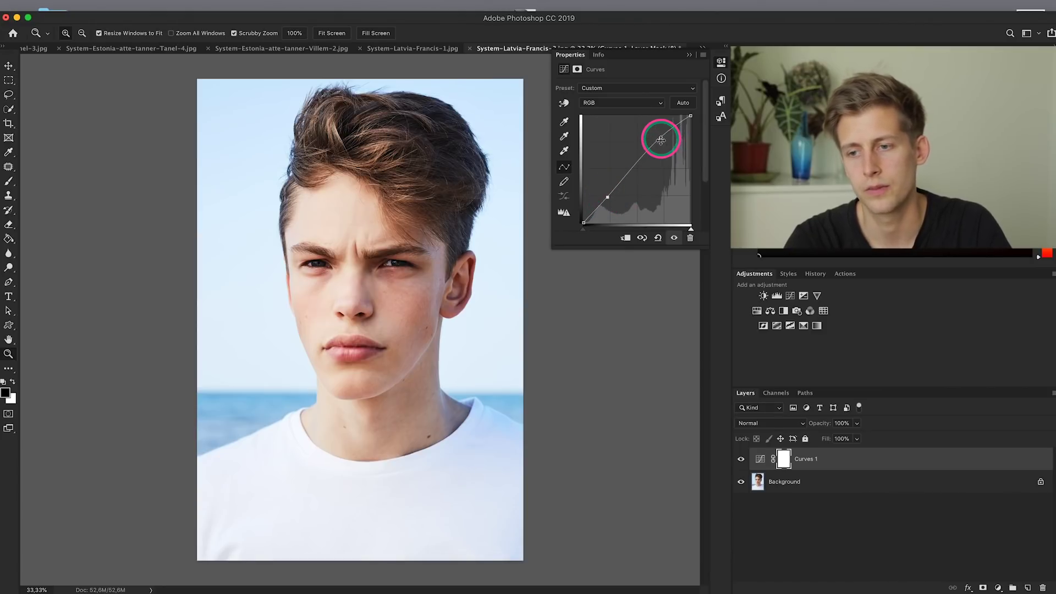
{"action": "mouse_move", "coordinate": [662, 139]}
{"action": "left_mouse_down"}
{"action": "mouse_move", "coordinate": [644, 139]}
{"action": "mouse_move", "coordinate": [666, 149]}
{"action": "left_mouse_up"}
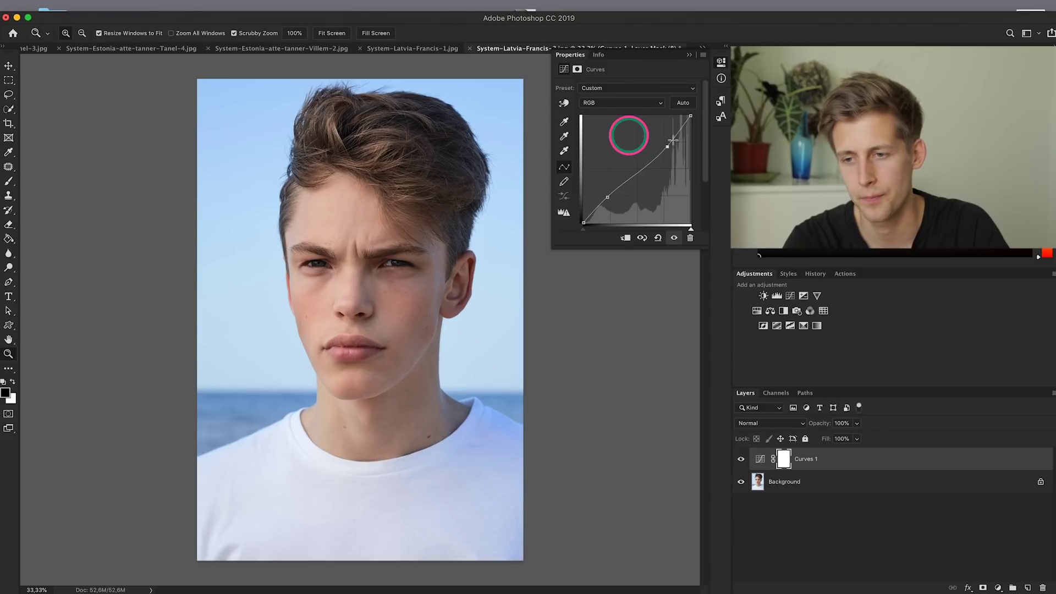
{"action": "mouse_move", "coordinate": [666, 147]}
{"action": "left_mouse_down"}
{"action": "mouse_move", "coordinate": [654, 138]}
{"action": "mouse_move", "coordinate": [641, 160]}
{"action": "left_mouse_up"}
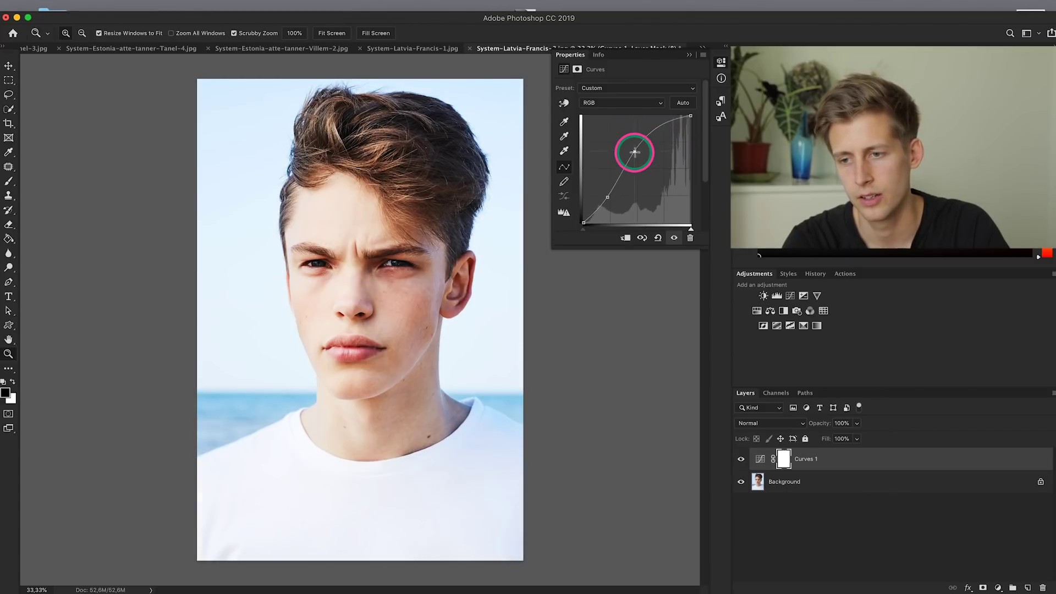
{"action": "left_click_drag", "start_coordinate": [642, 160], "coordinate": [709, 282]}
{"action": "left_click_drag", "start_coordinate": [607, 196], "coordinate": [623, 293]}
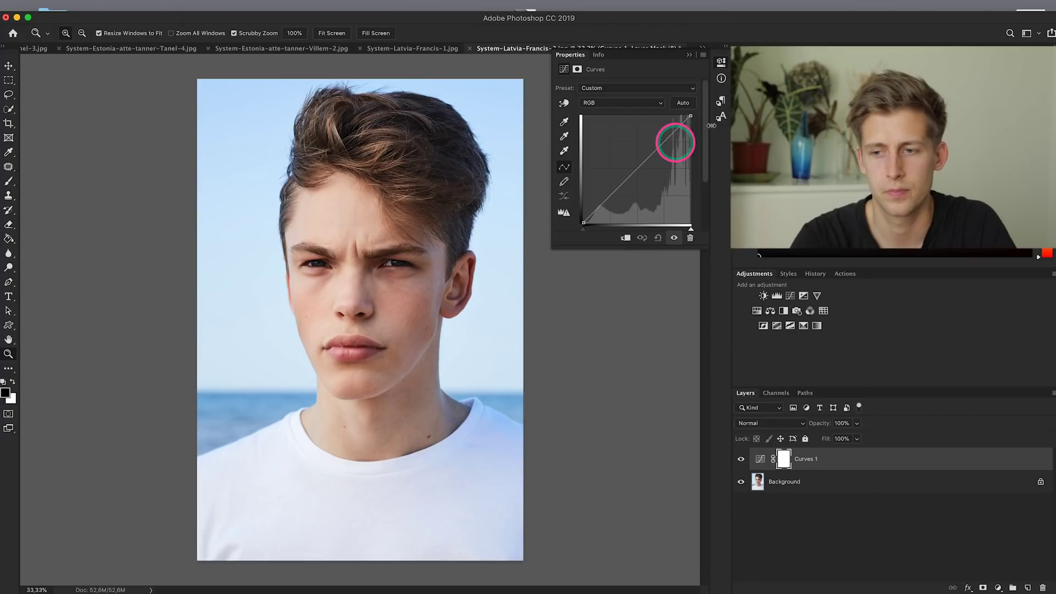
{"action": "left_click", "coordinate": [633, 163]}
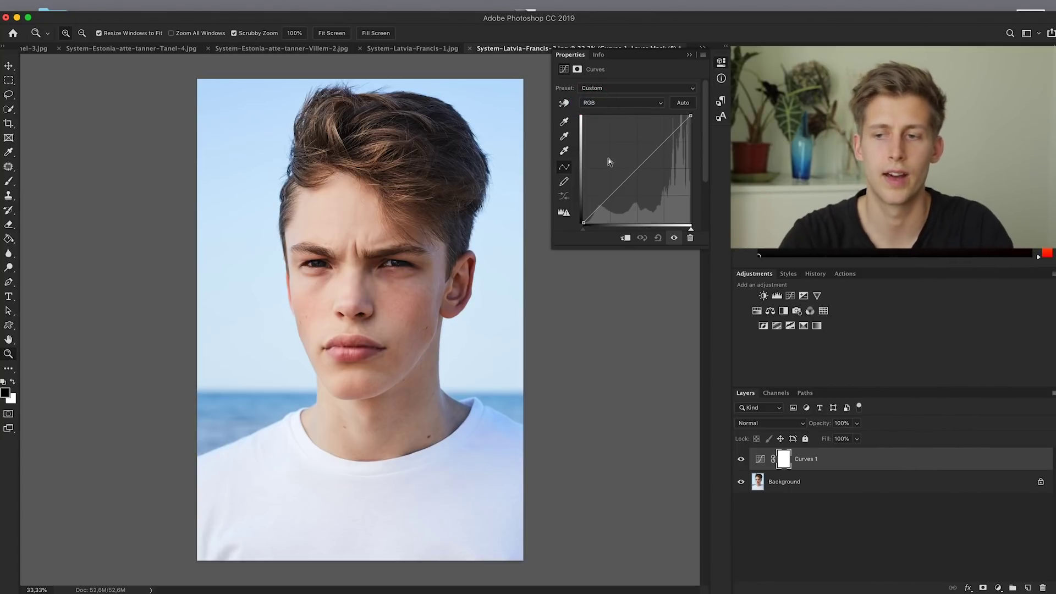
Switch Curves 1 to the Blue channel and pull its curve slightly down to warm the tone
{"action": "left_click", "coordinate": [618, 107]}
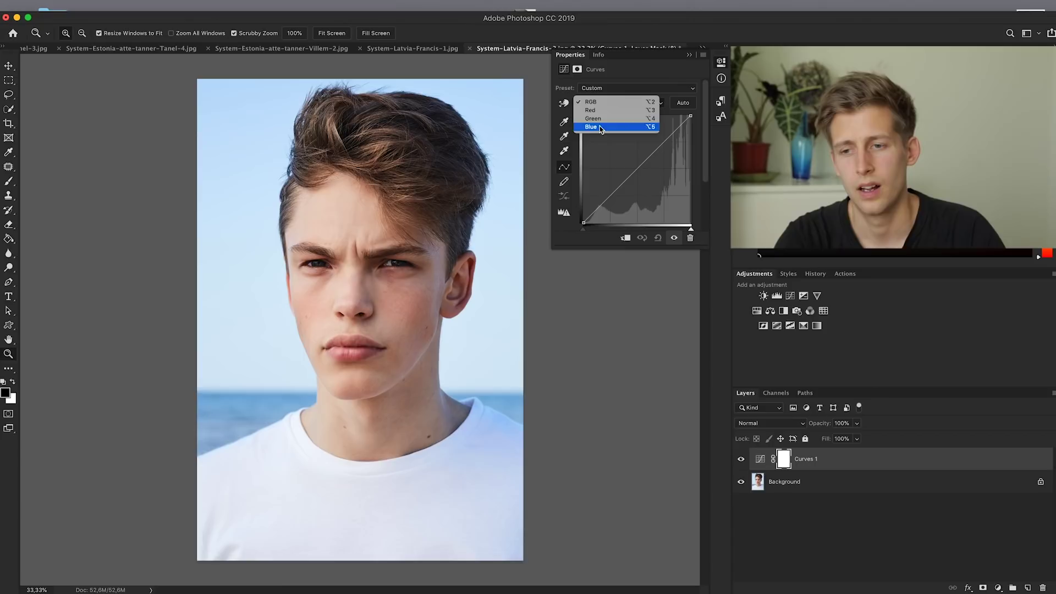
{"action": "left_click", "coordinate": [602, 129]}
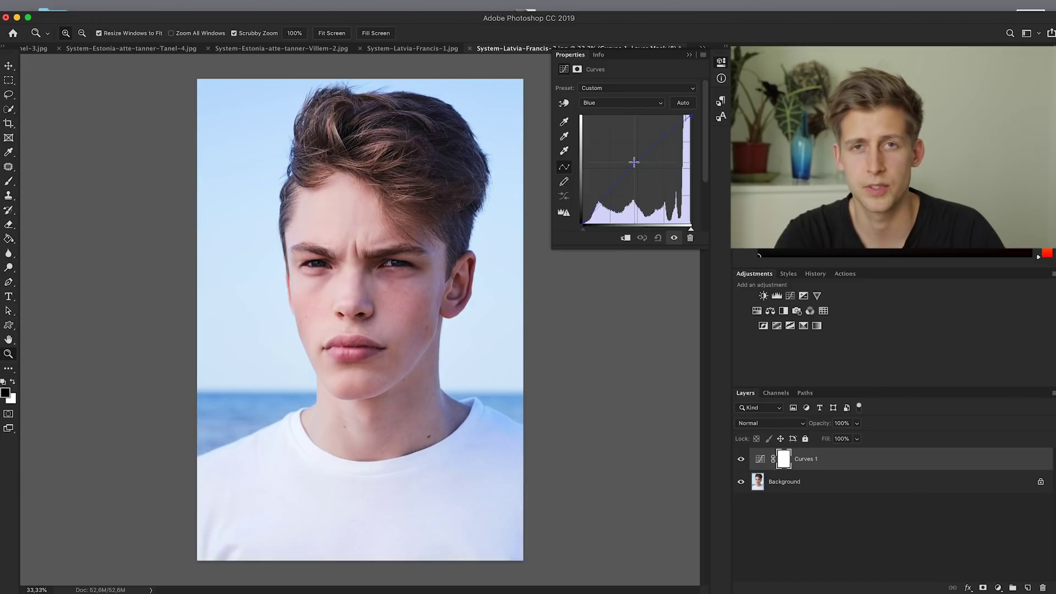
{"action": "left_click_drag", "start_coordinate": [631, 162], "coordinate": [637, 166]}
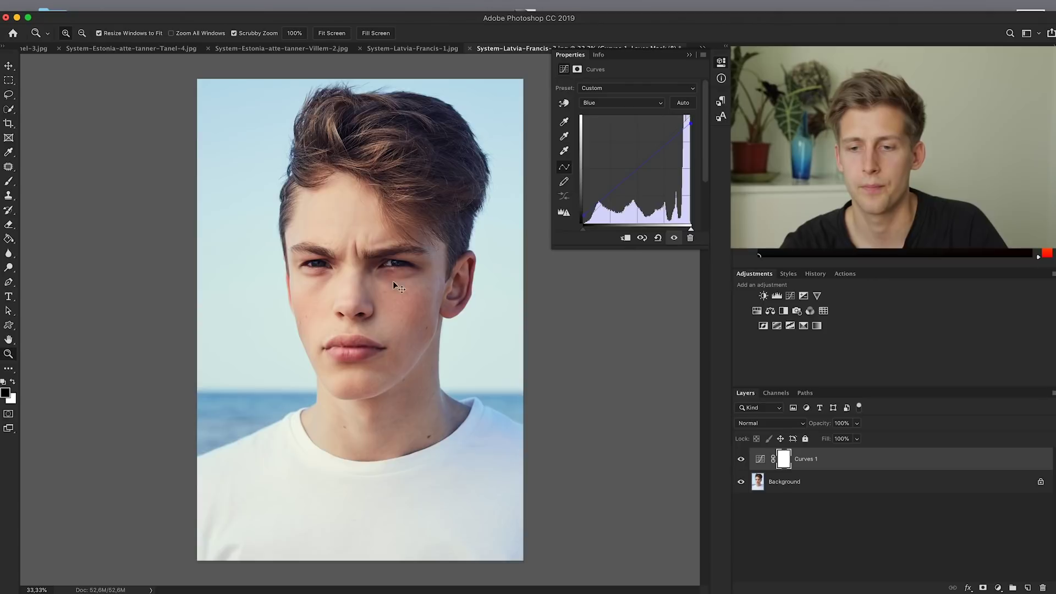
Return Curves 1 to RGB and shape a gentle S-curve, lowering shadows and lifting highlights
{"action": "left_click", "coordinate": [353, 300]}
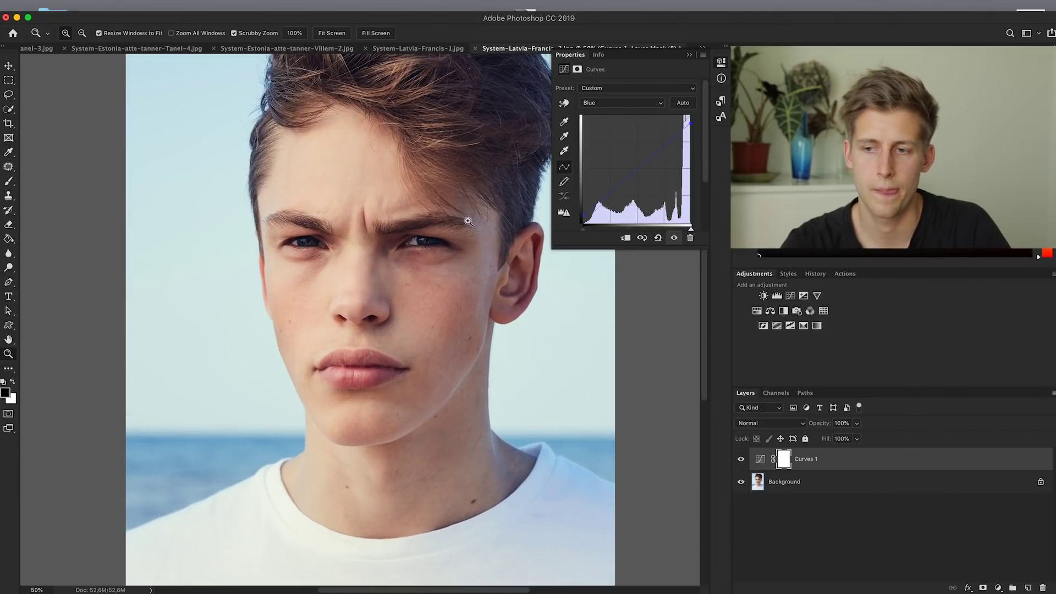
{"action": "left_click", "coordinate": [740, 460]}
{"action": "left_click", "coordinate": [741, 459]}
{"action": "left_click", "coordinate": [741, 460]}
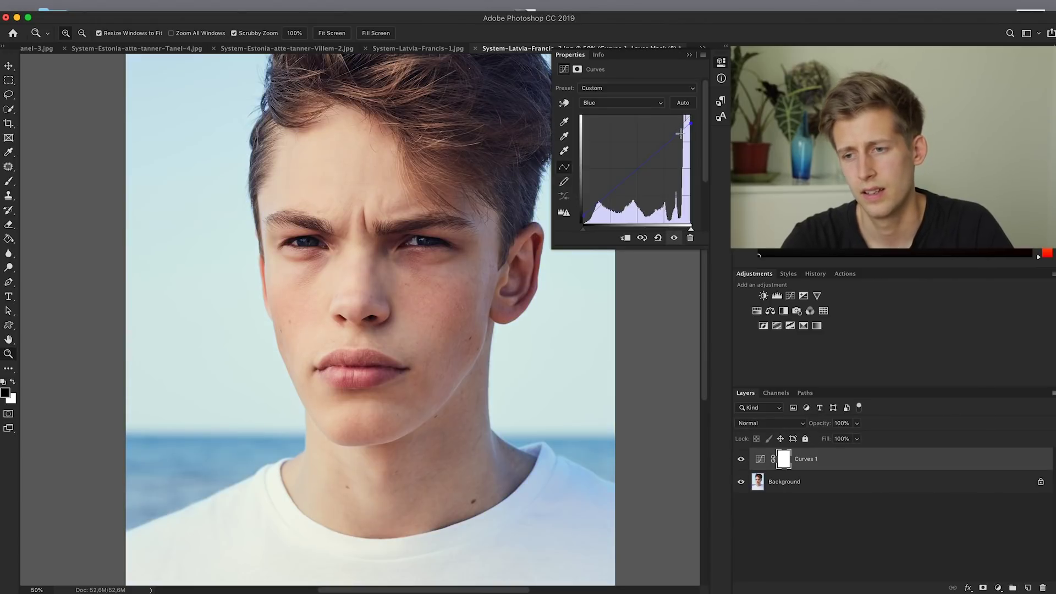
{"action": "left_click", "coordinate": [602, 104]}
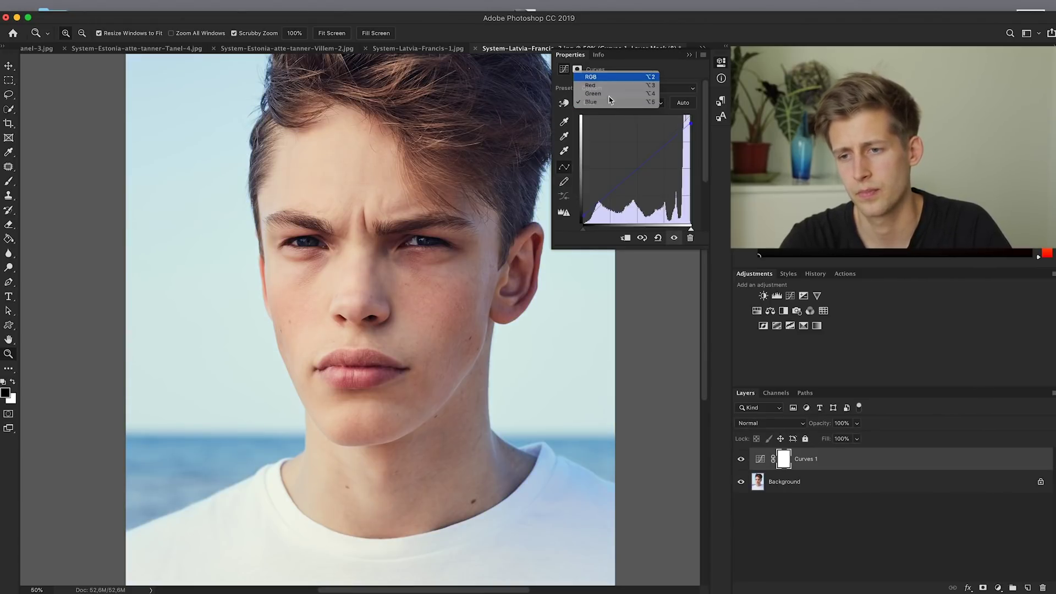
{"action": "left_click", "coordinate": [594, 78]}
{"action": "left_click_drag", "start_coordinate": [609, 197], "coordinate": [606, 203]}
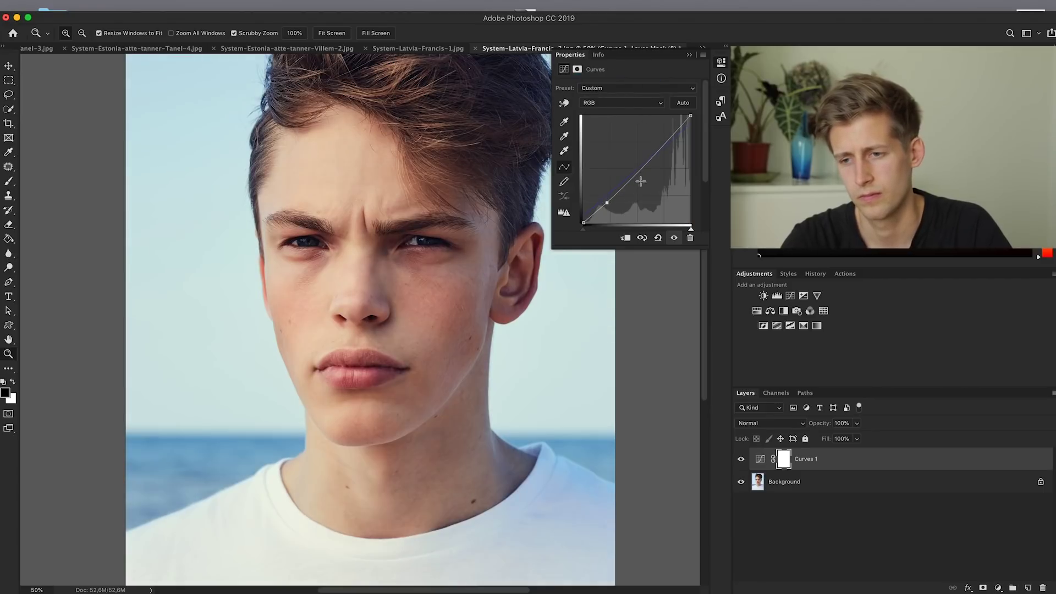
{"action": "left_click_drag", "start_coordinate": [649, 160], "coordinate": [647, 159]}
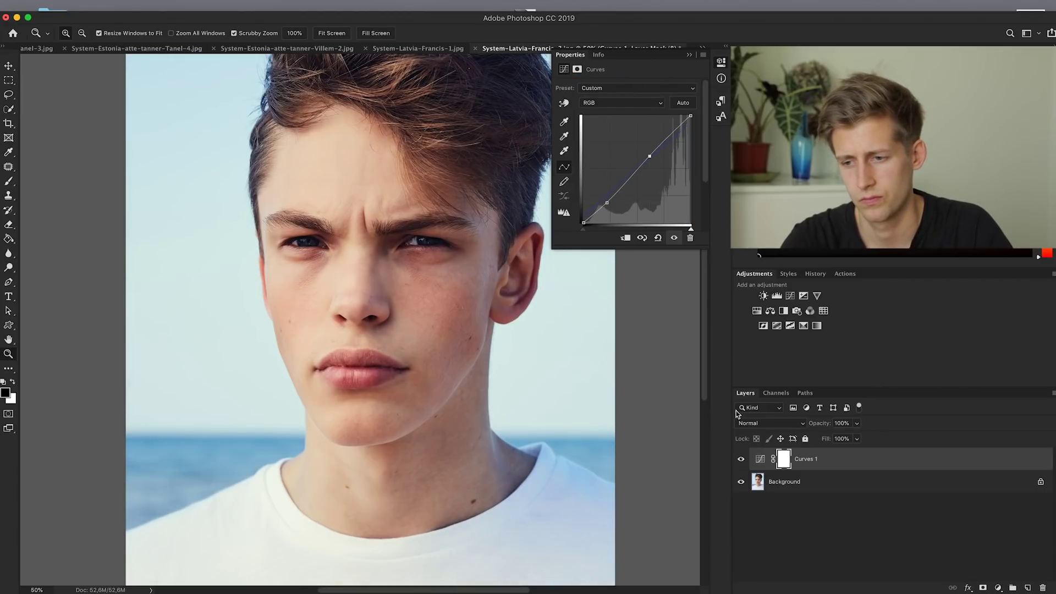
{"action": "left_click", "coordinate": [740, 459]}
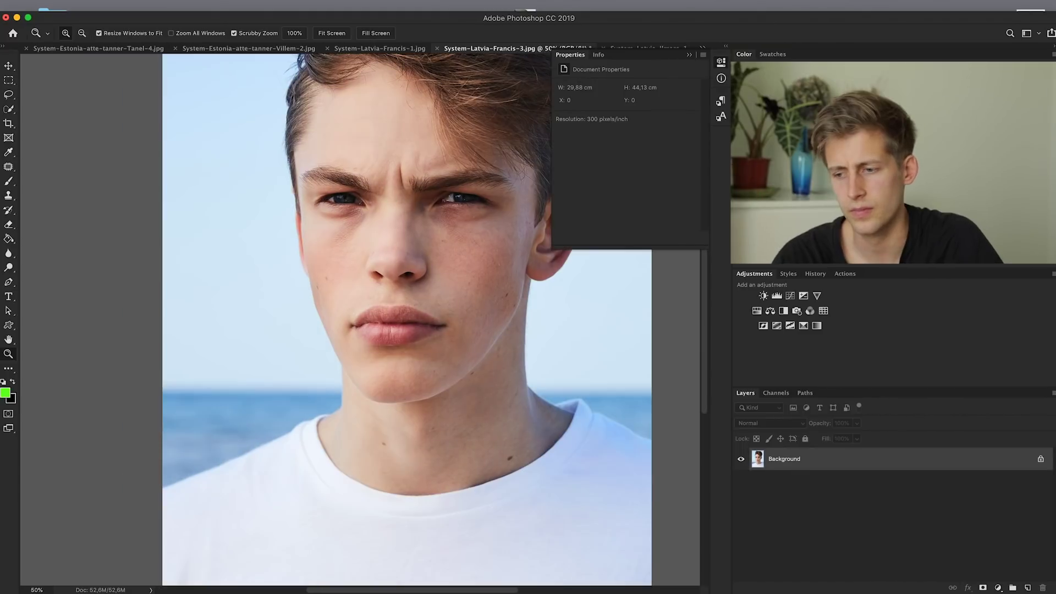
Add a Hue/Saturation adjustment layer above Background with Hue, Saturation and Lightness at 0
{"action": "left_click", "coordinate": [998, 587]}
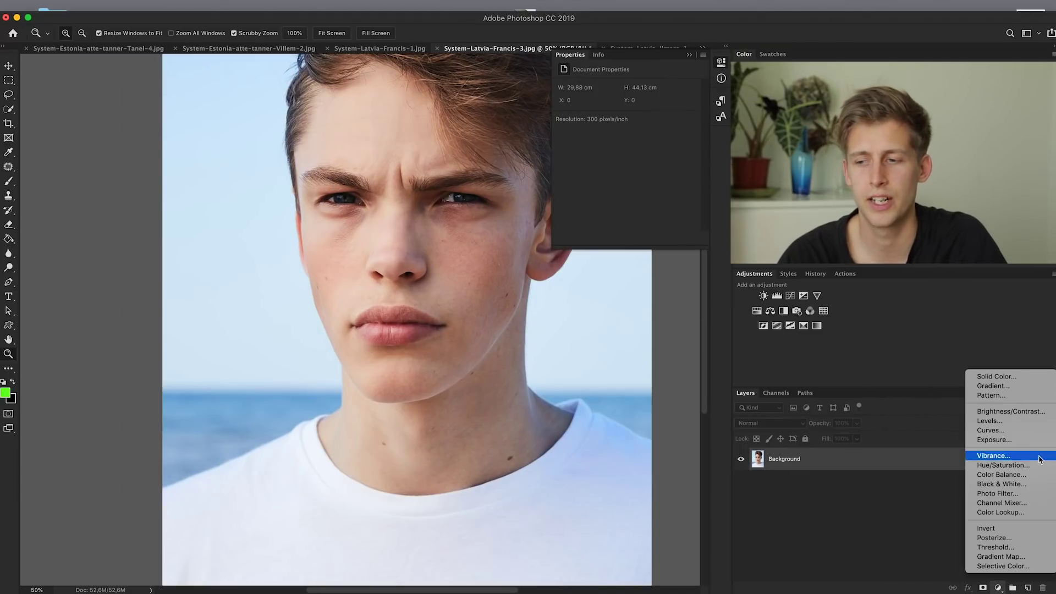
{"action": "left_click", "coordinate": [994, 465]}
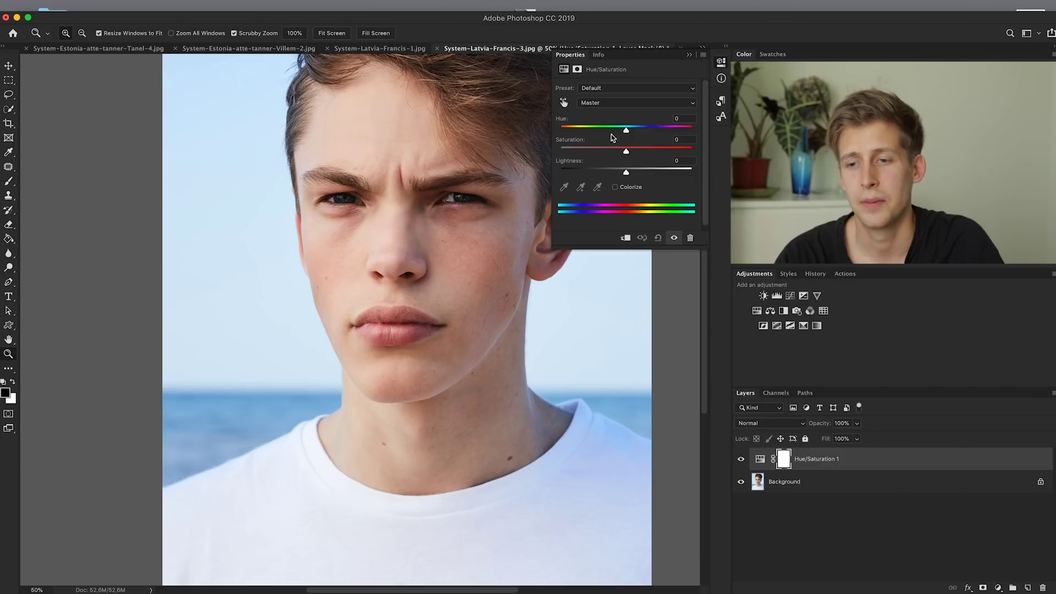
Boost Blues saturation to +42 and Cyans saturation to +73
{"action": "left_click", "coordinate": [592, 105]}
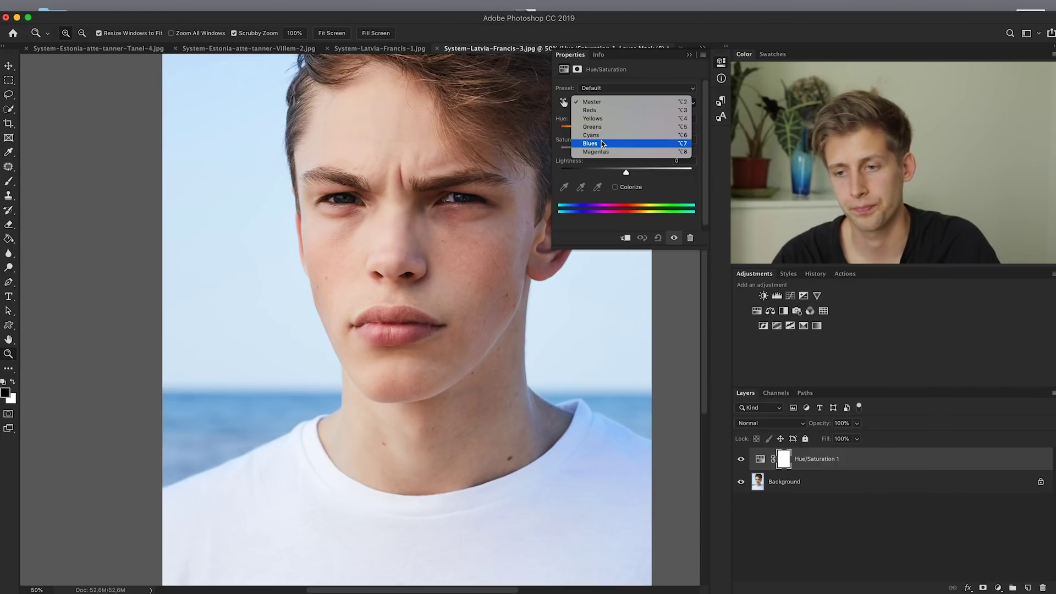
{"action": "left_click", "coordinate": [601, 145]}
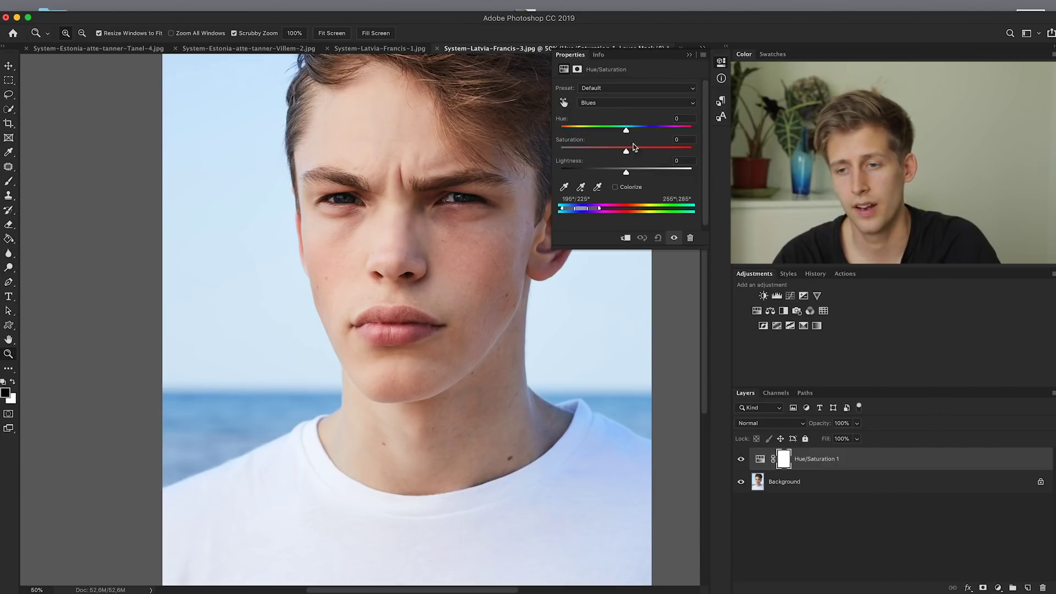
{"action": "left_click_drag", "start_coordinate": [641, 151], "coordinate": [655, 151]}
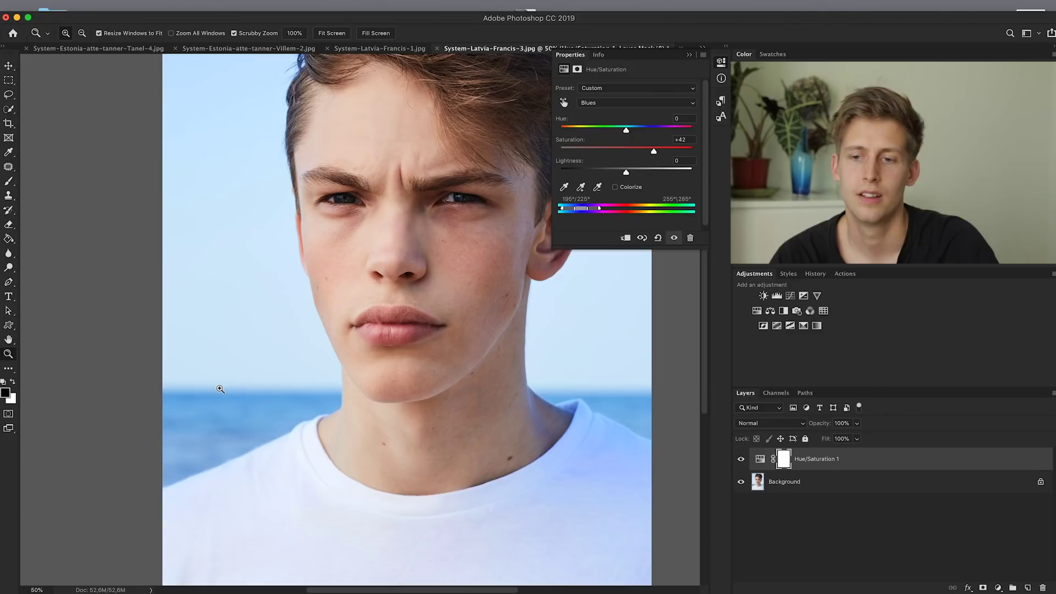
{"action": "left_click", "coordinate": [609, 103]}
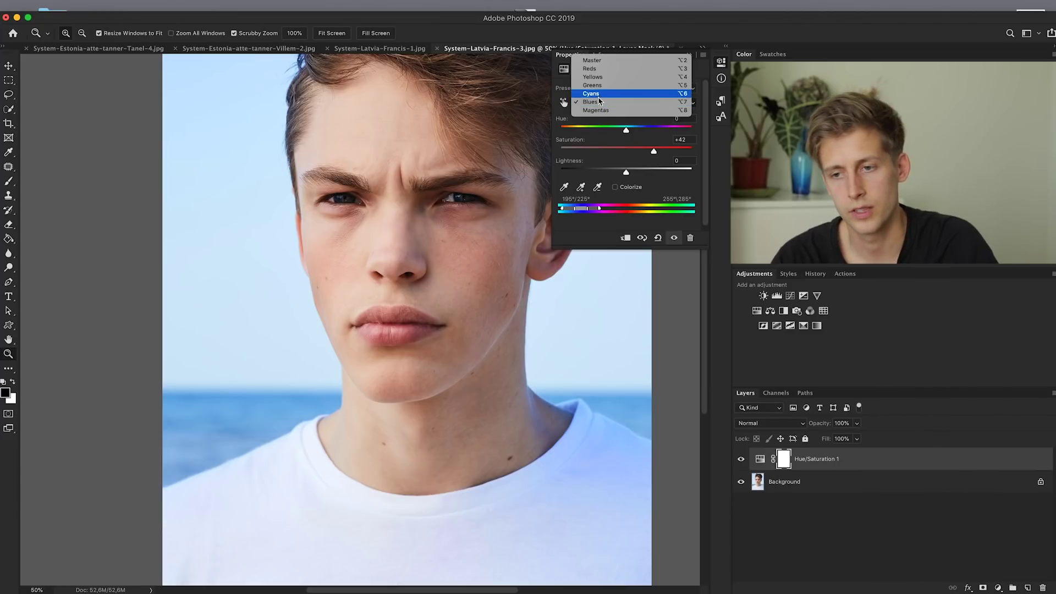
{"action": "left_click", "coordinate": [603, 98]}
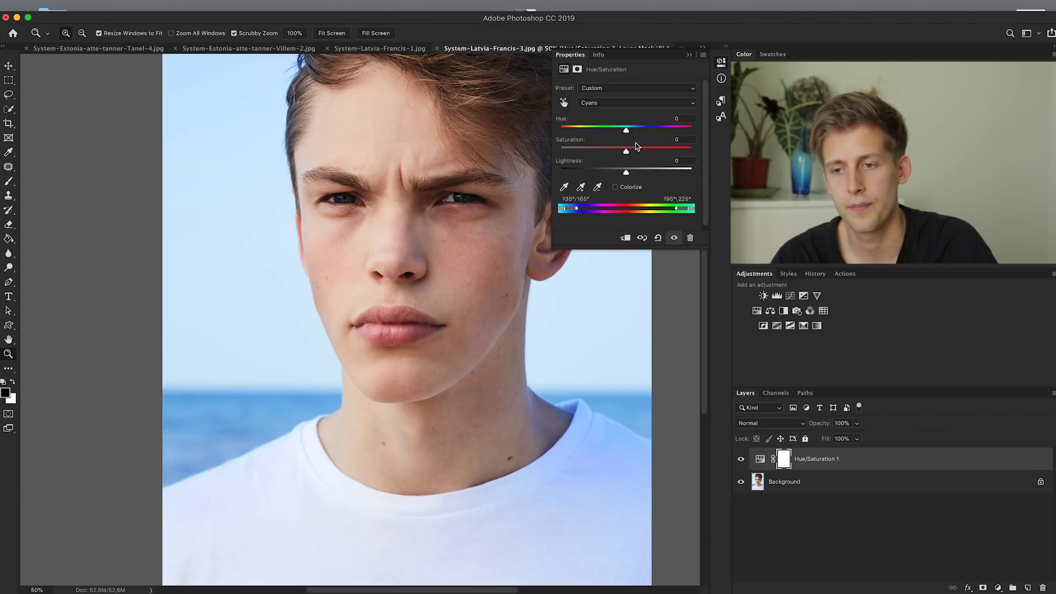
{"action": "left_click_drag", "start_coordinate": [627, 147], "coordinate": [660, 158]}
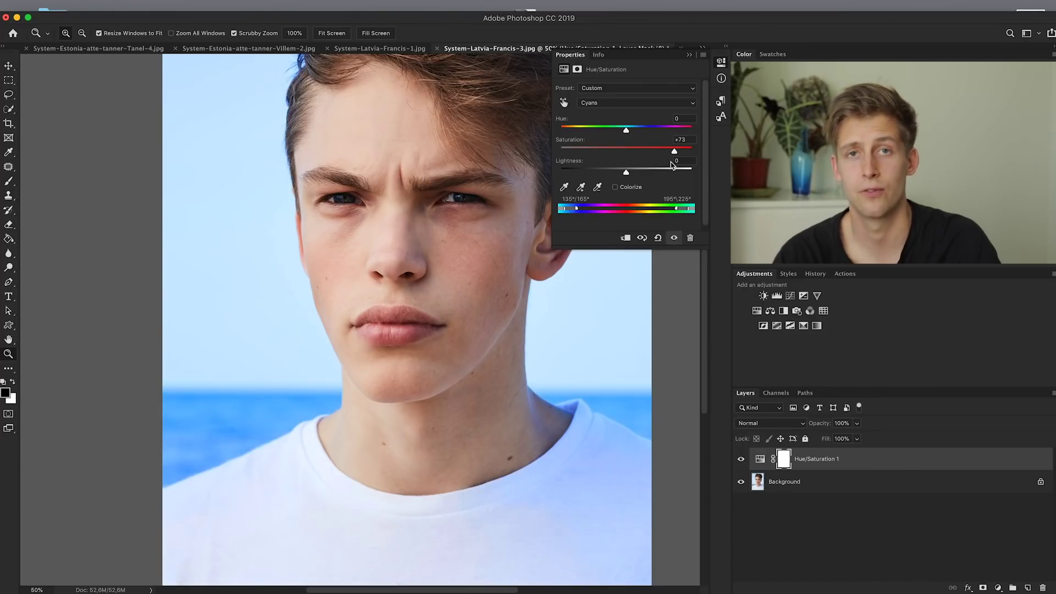
Toggle the Hue/Saturation layer's visibility to compare before and after, leaving it visible
{"action": "left_click", "coordinate": [740, 460]}
{"action": "left_click", "coordinate": [741, 463]}
{"action": "left_click", "coordinate": [741, 460]}
{"action": "left_click", "coordinate": [740, 462]}
{"action": "left_click", "coordinate": [740, 462]}
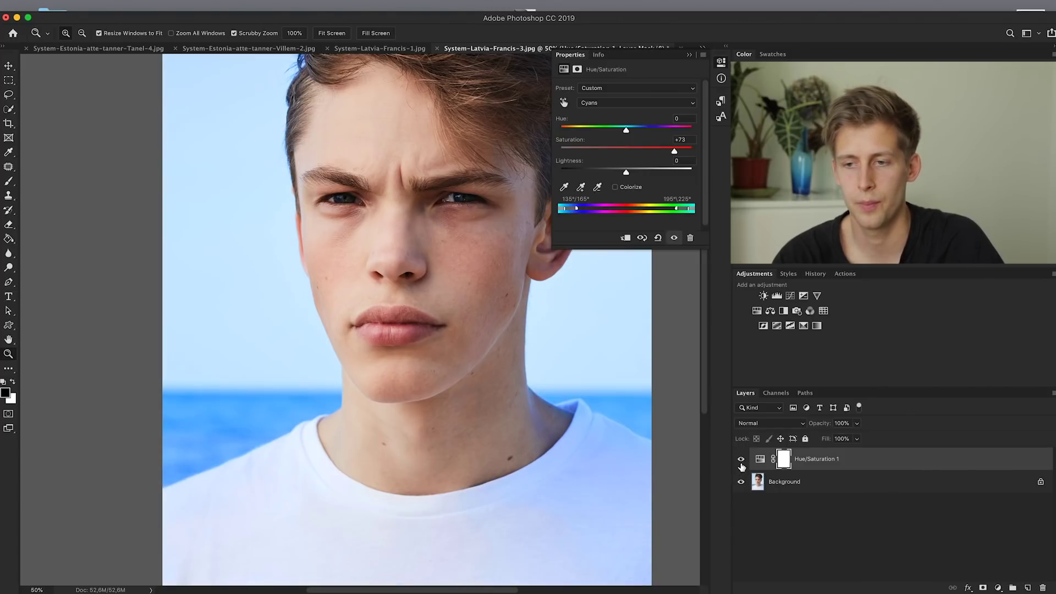
Delete the Hue/Saturation layer and try a Vibrance layer with raised vibrance
{"action": "left_click", "coordinate": [824, 486]}
{"action": "left_click", "coordinate": [786, 467]}
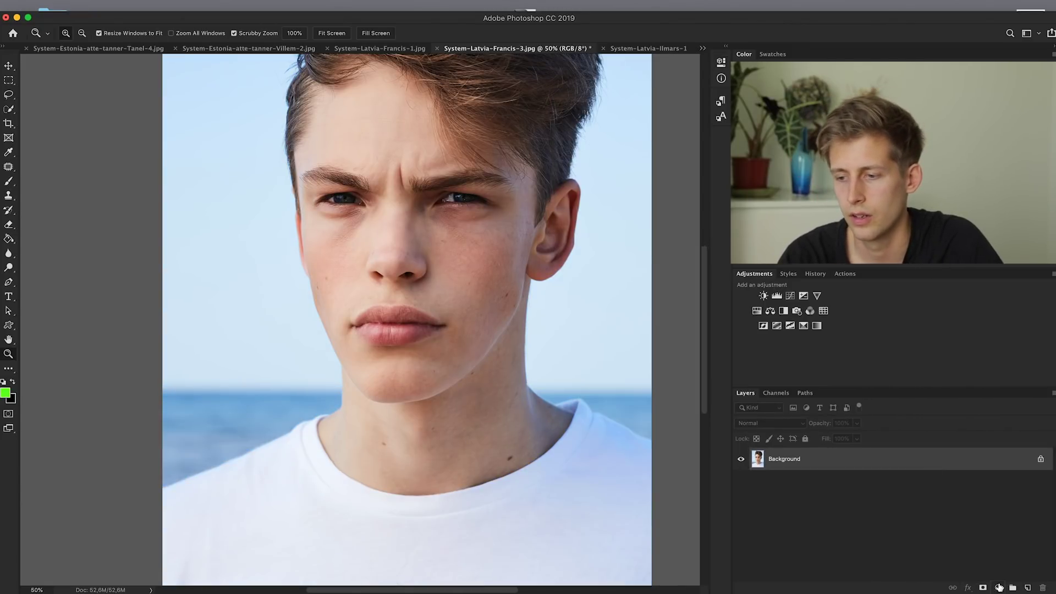
{"action": "left_click", "coordinate": [1000, 588]}
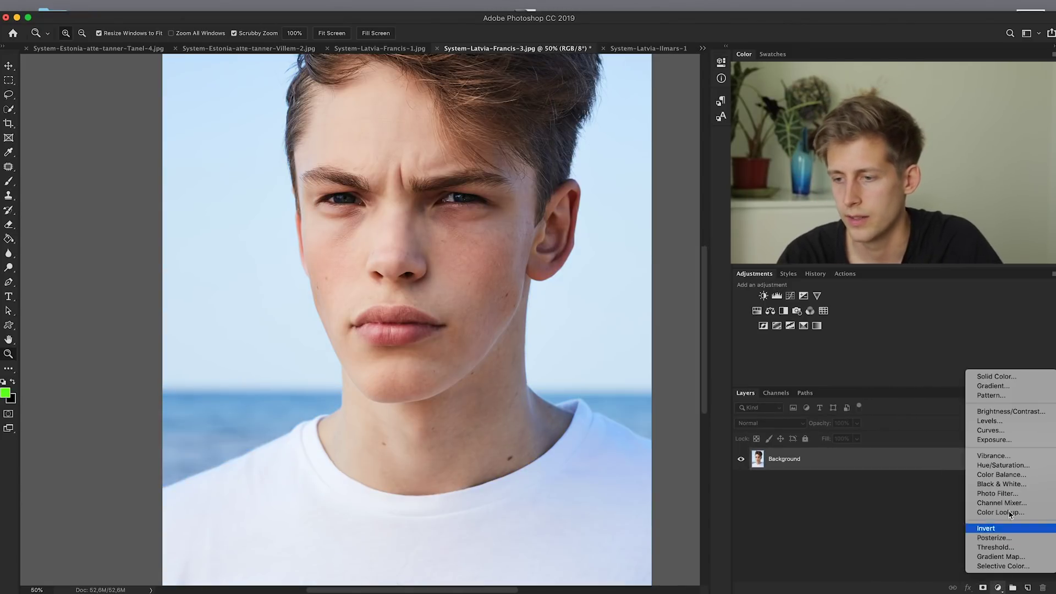
{"action": "left_click", "coordinate": [993, 456]}
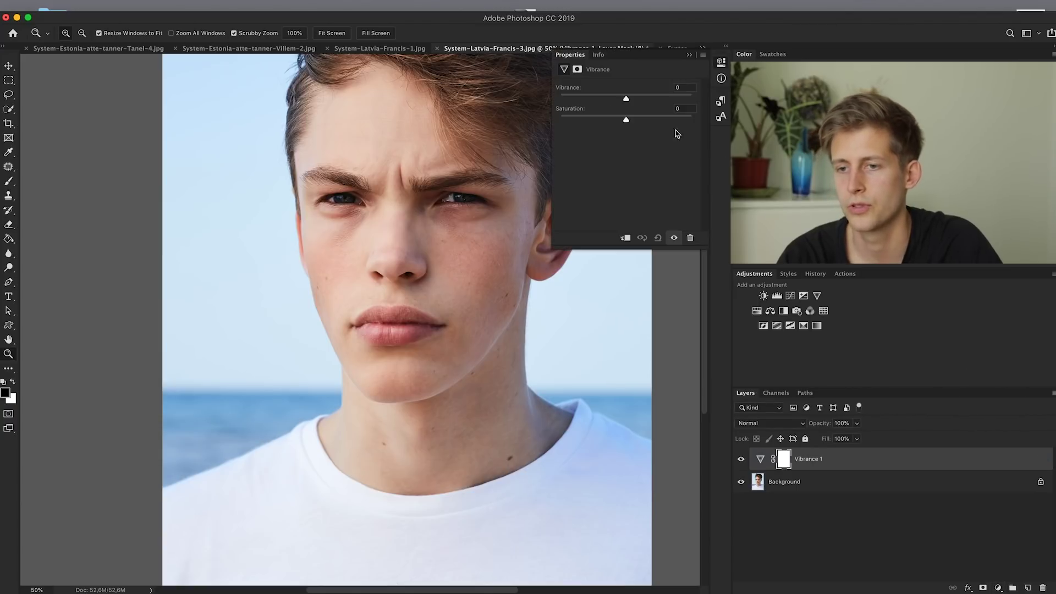
{"action": "mouse_move", "coordinate": [626, 98]}
{"action": "left_mouse_down"}
{"action": "mouse_move", "coordinate": [641, 100]}
{"action": "mouse_move", "coordinate": [633, 120]}
{"action": "left_mouse_up"}
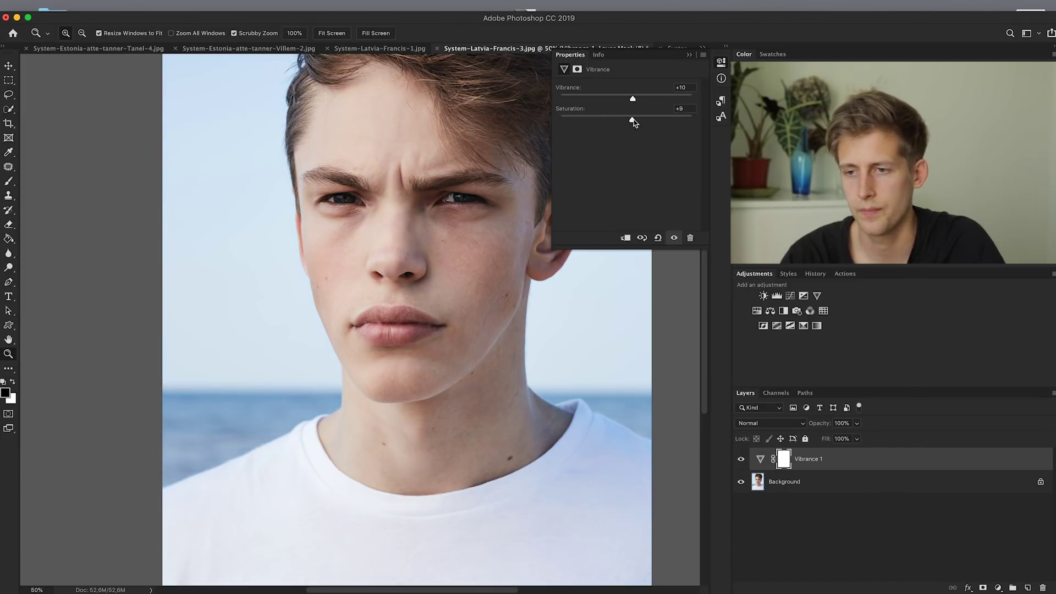
Delete the Vibrance 1 layer by dragging it to the Layers panel trash
{"action": "left_click", "coordinate": [689, 55]}
{"action": "left_click", "coordinate": [839, 472]}
{"action": "left_click_drag", "start_coordinate": [814, 465], "coordinate": [1042, 588]}
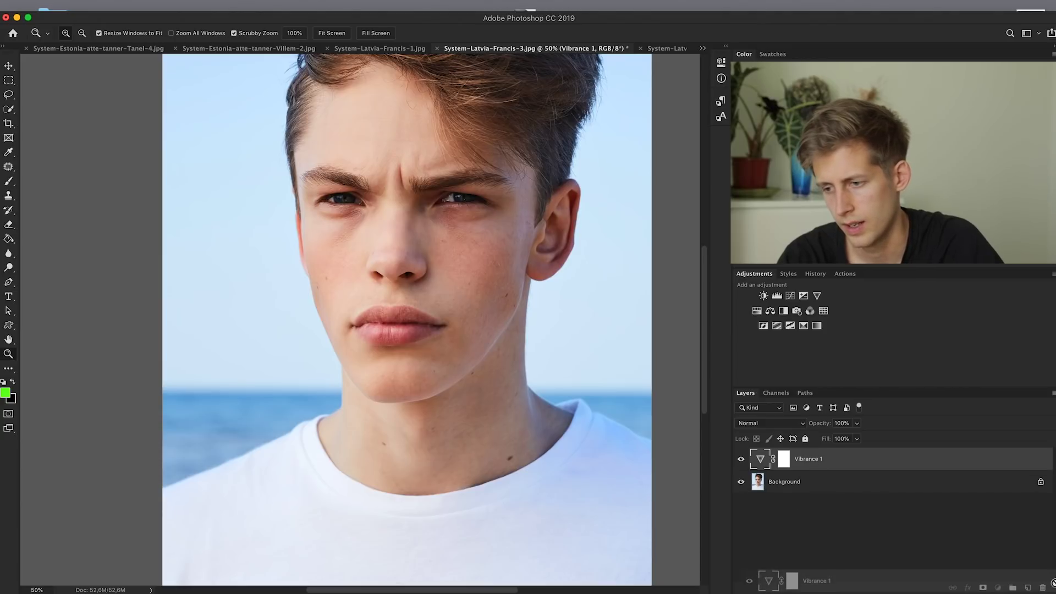
Add a Selective Color layer with Blacks set to Cyan +8, Magenta +10, Yellow +4, Black +1
{"action": "left_click", "coordinate": [997, 588]}
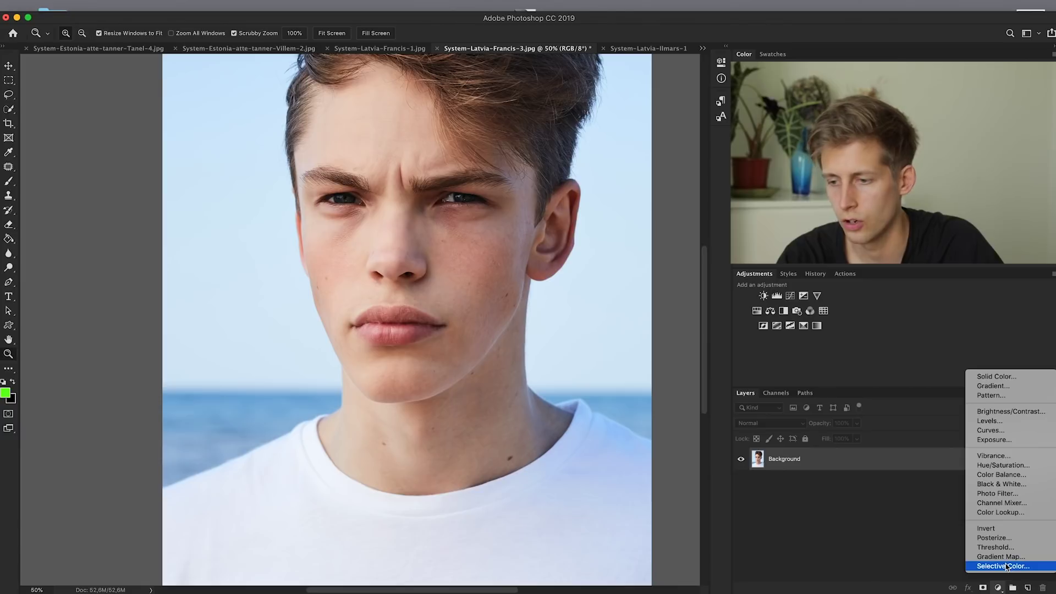
{"action": "left_click", "coordinate": [1002, 566]}
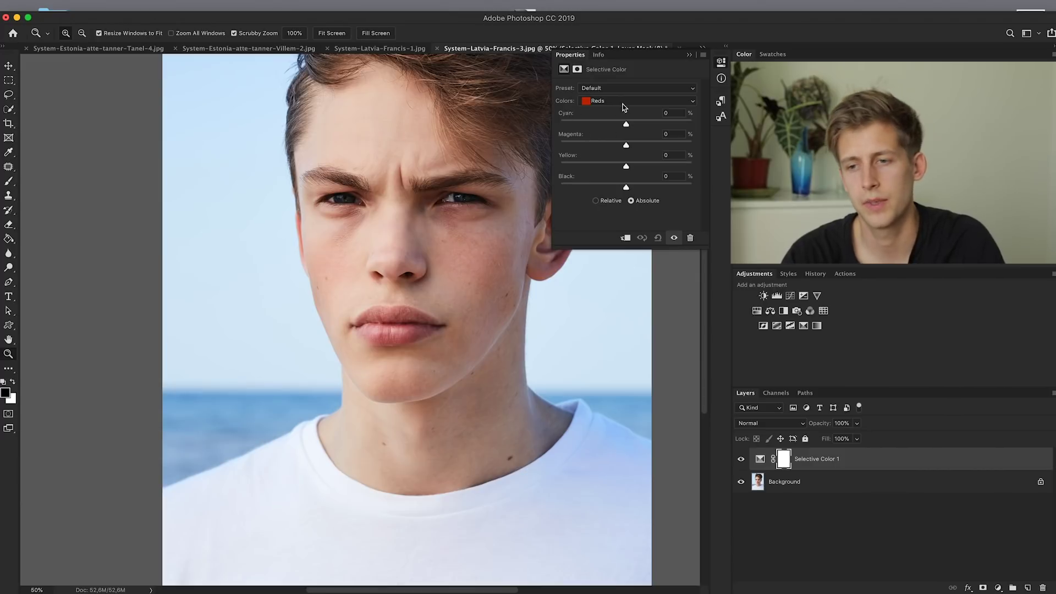
{"action": "left_click", "coordinate": [613, 104]}
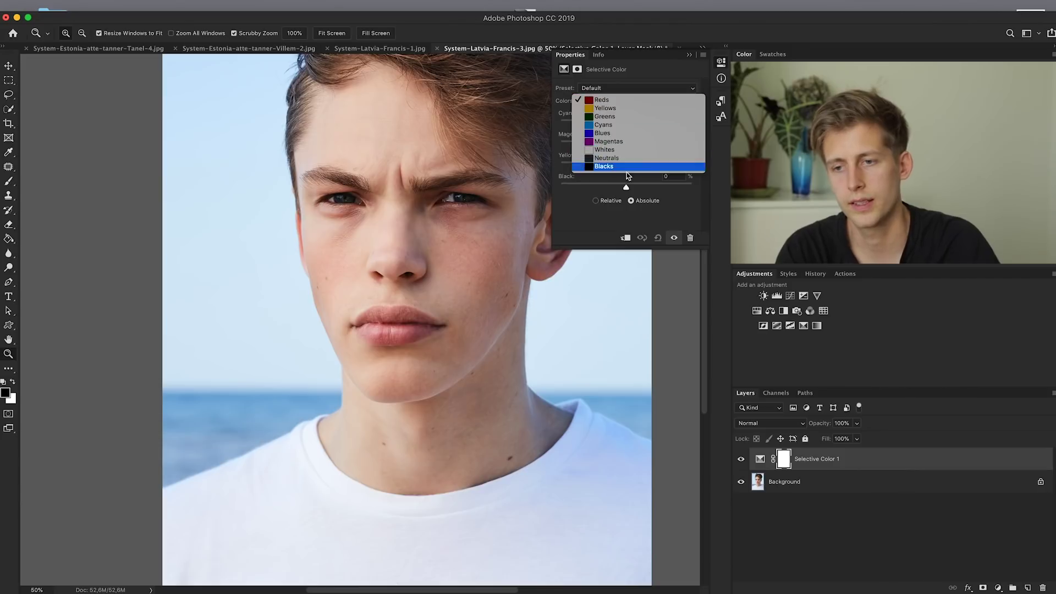
{"action": "left_click", "coordinate": [618, 167]}
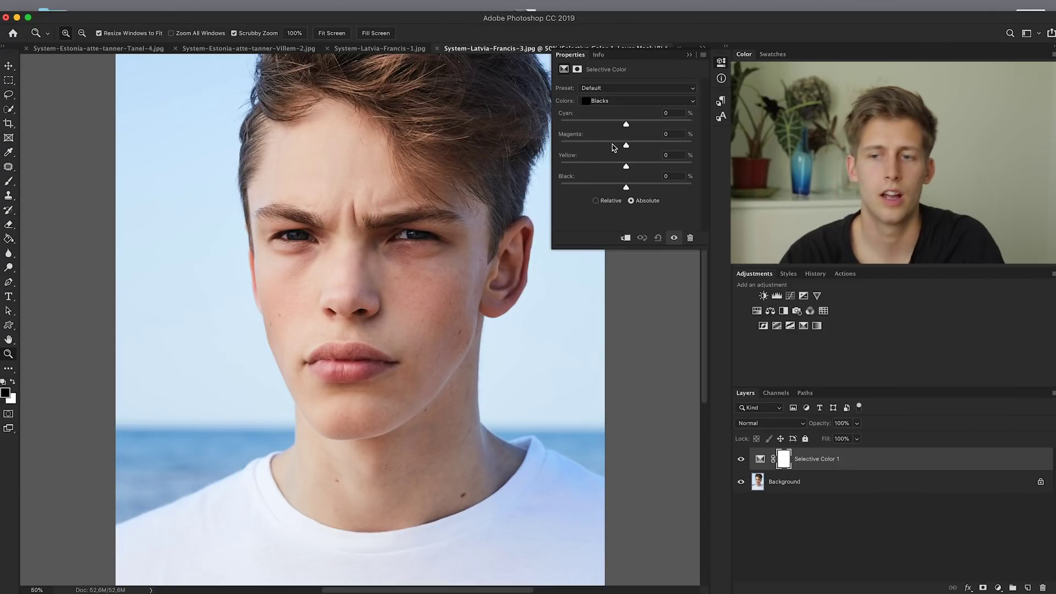
{"action": "mouse_move", "coordinate": [627, 125]}
{"action": "left_mouse_down"}
{"action": "mouse_move", "coordinate": [599, 125]}
{"action": "mouse_move", "coordinate": [640, 134]}
{"action": "left_mouse_up"}
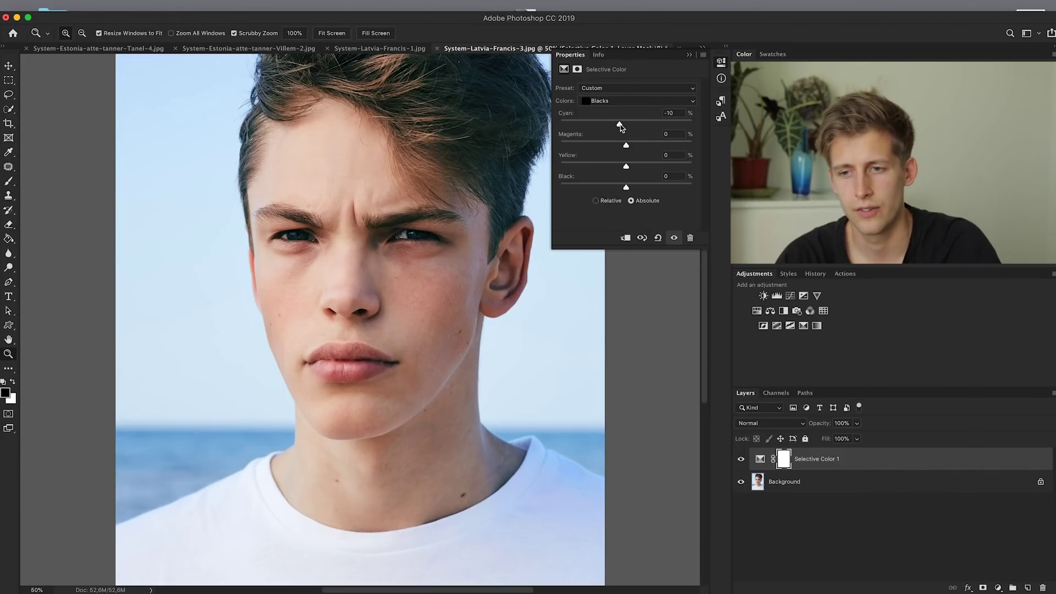
{"action": "mouse_move", "coordinate": [620, 127]}
{"action": "left_mouse_down"}
{"action": "mouse_move", "coordinate": [631, 124]}
{"action": "mouse_move", "coordinate": [640, 146]}
{"action": "left_mouse_up"}
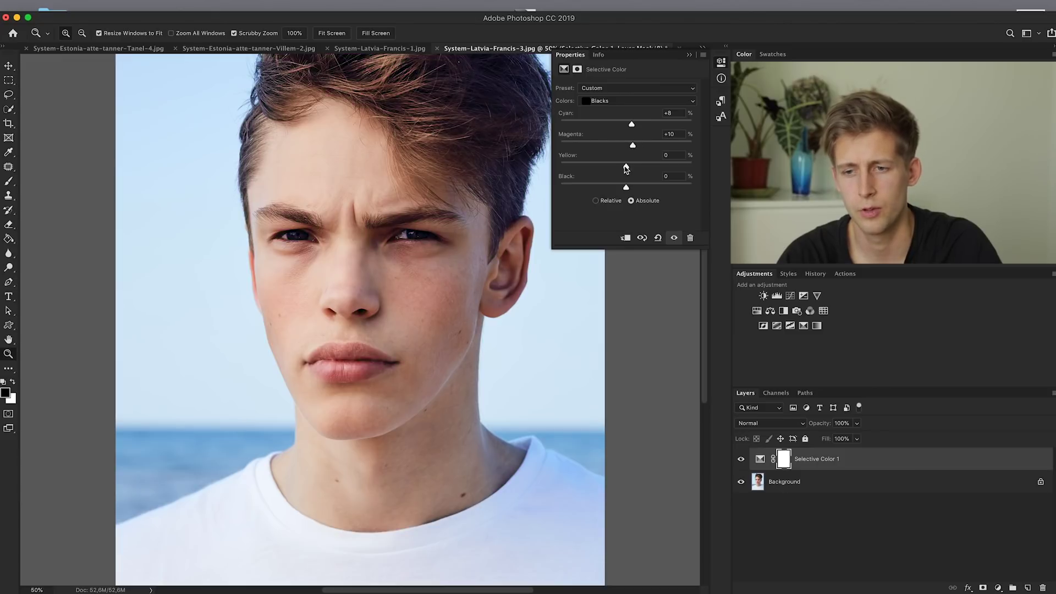
{"action": "left_click", "coordinate": [536, 130], "text": "alt"}
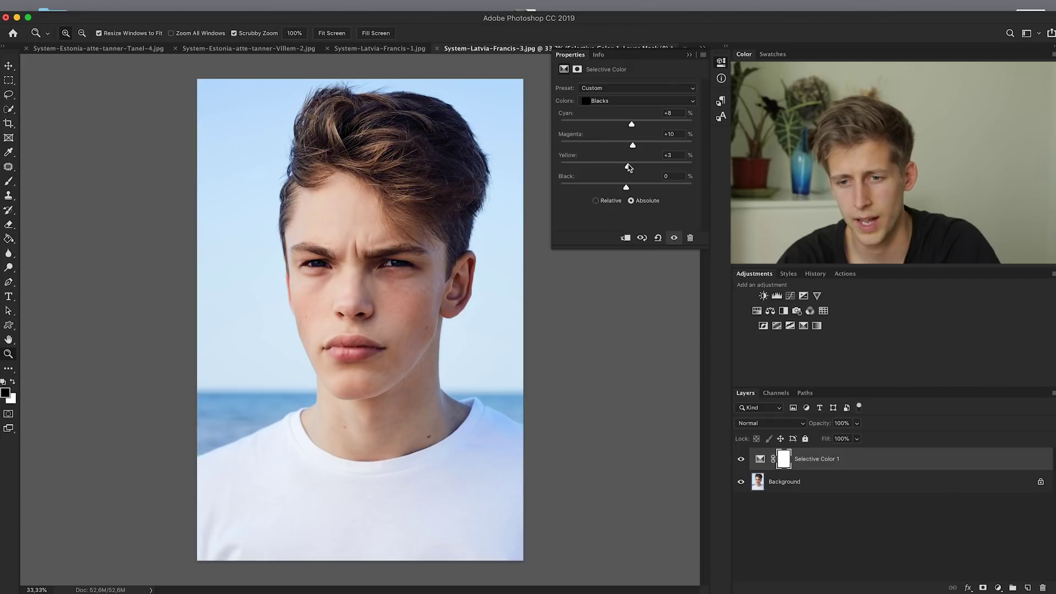
{"action": "mouse_move", "coordinate": [623, 190]}
{"action": "left_mouse_down"}
{"action": "mouse_move", "coordinate": [639, 189]}
{"action": "mouse_move", "coordinate": [620, 173]}
{"action": "mouse_move", "coordinate": [639, 174]}
{"action": "left_mouse_up"}
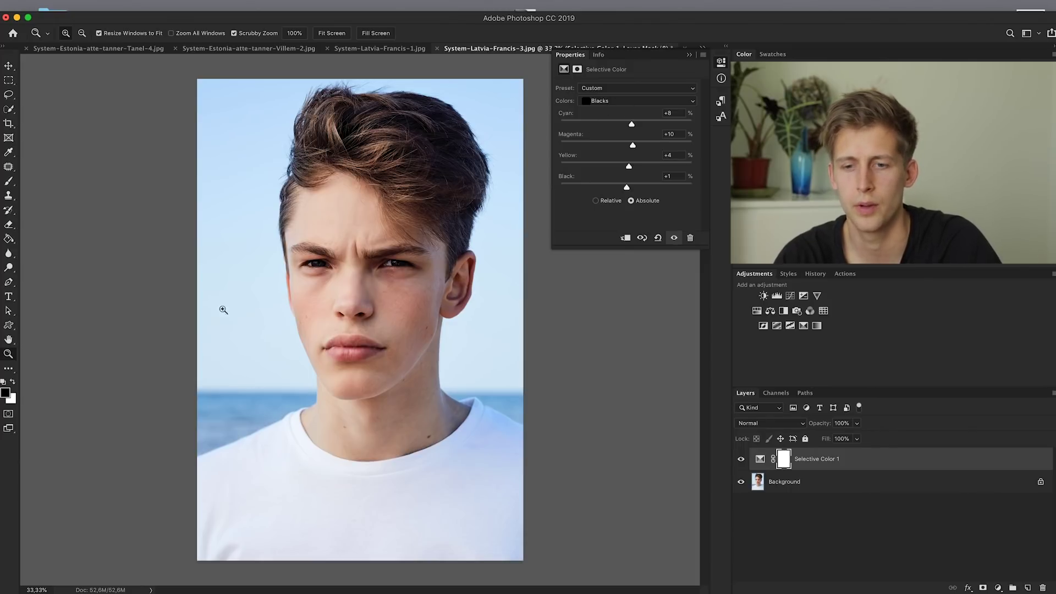
{"action": "left_click", "coordinate": [605, 101]}
{"action": "left_click", "coordinate": [605, 102]}
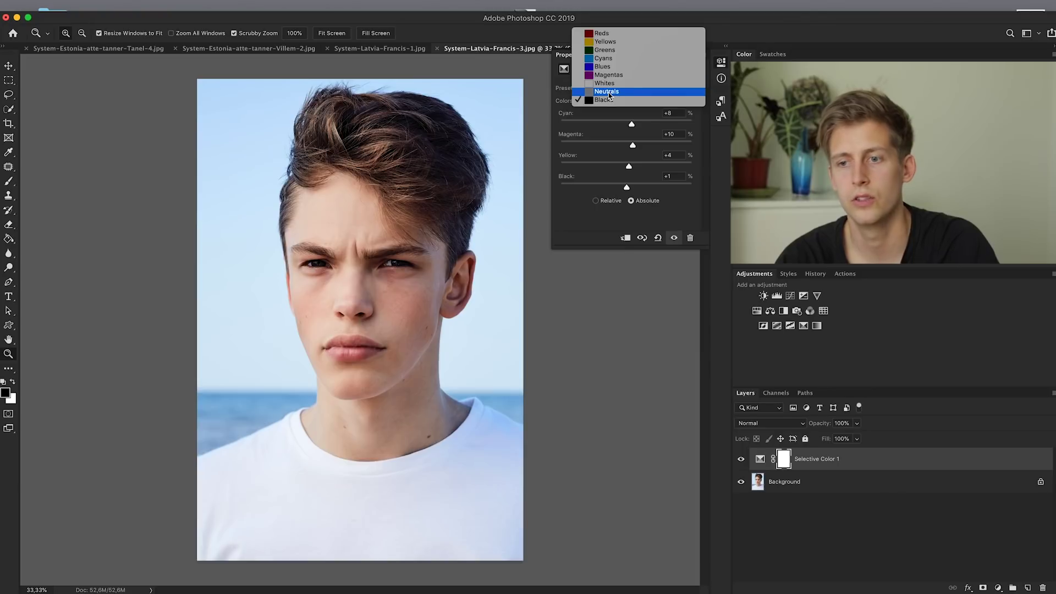
Set the Selective Color Whites to Yellow +3, trying Cyan and resetting it to 0
{"action": "left_click", "coordinate": [605, 83]}
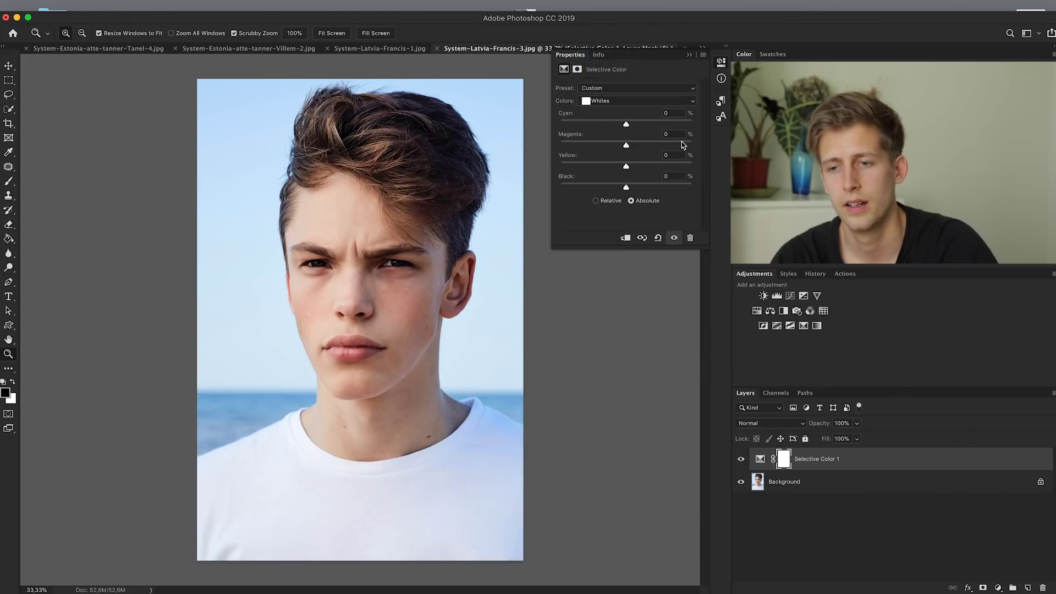
{"action": "left_click_drag", "start_coordinate": [629, 169], "coordinate": [634, 173]}
{"action": "key", "text": "ctrl+plus"}
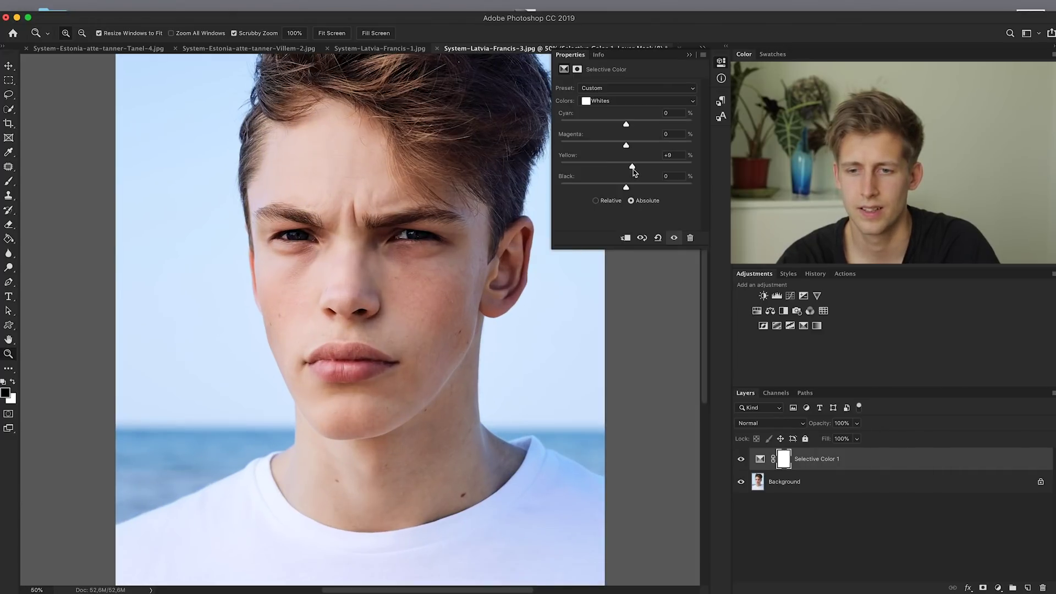
{"action": "double_click", "coordinate": [670, 156]}
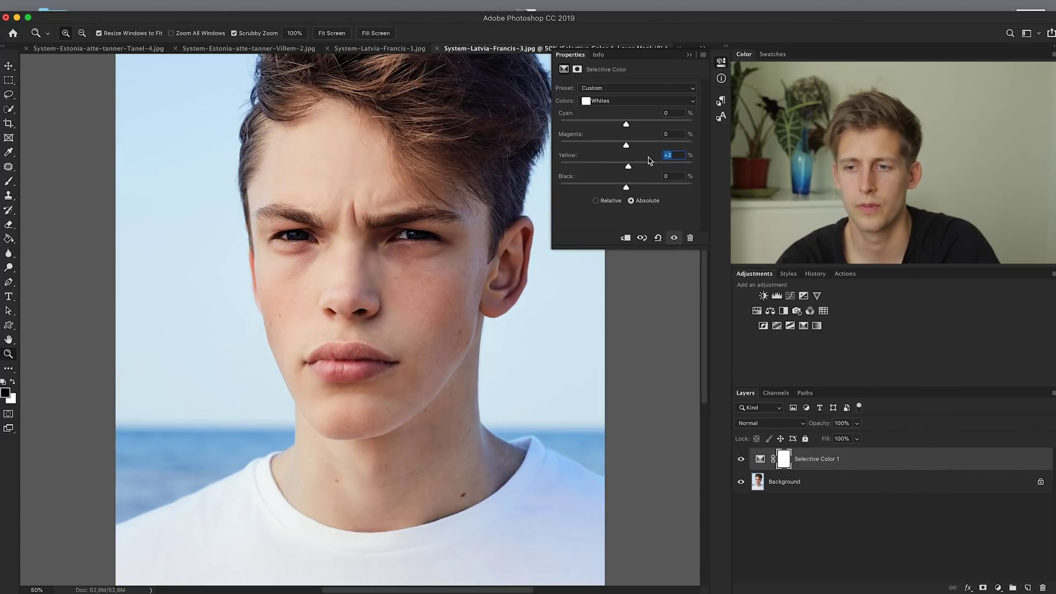
{"action": "type", "text": "0"}
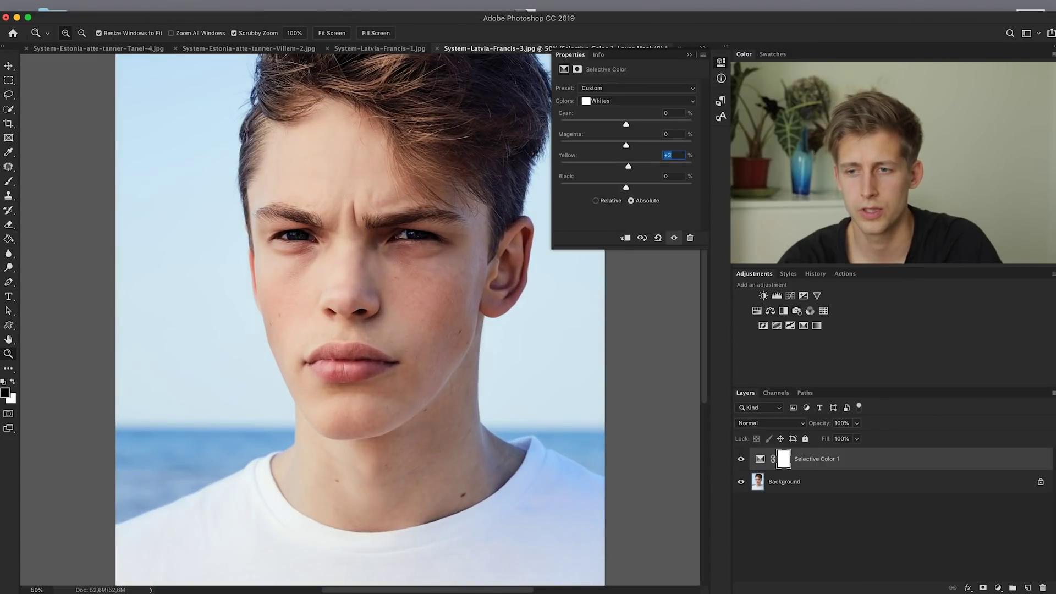
{"action": "left_click", "coordinate": [638, 101]}
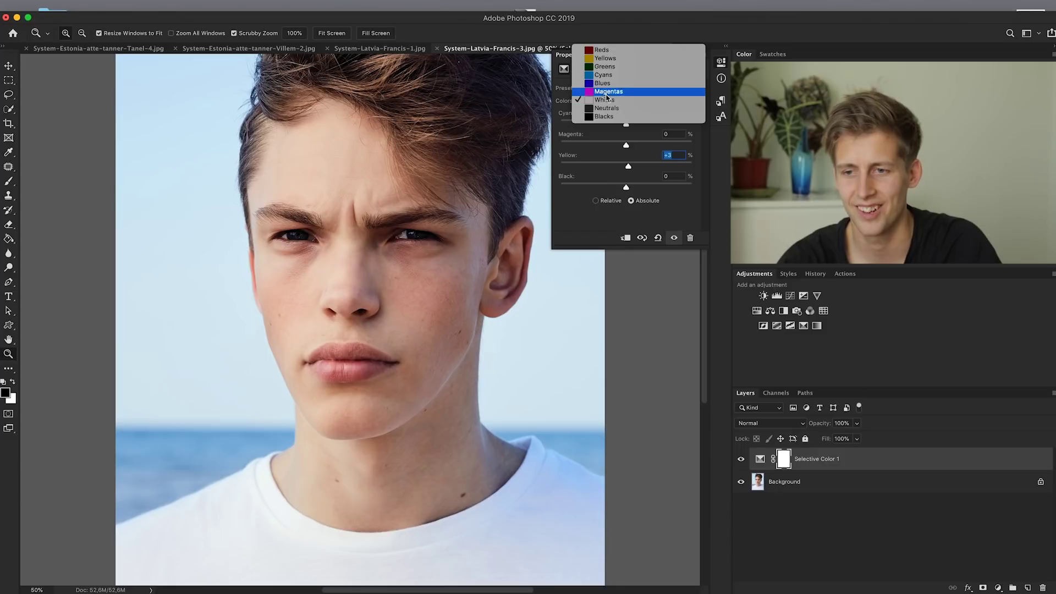
{"action": "left_click", "coordinate": [636, 100]}
{"action": "mouse_move", "coordinate": [626, 124]}
{"action": "left_mouse_down"}
{"action": "mouse_move", "coordinate": [641, 126]}
{"action": "mouse_move", "coordinate": [630, 126]}
{"action": "left_mouse_up"}
{"action": "type", "text": "0"}
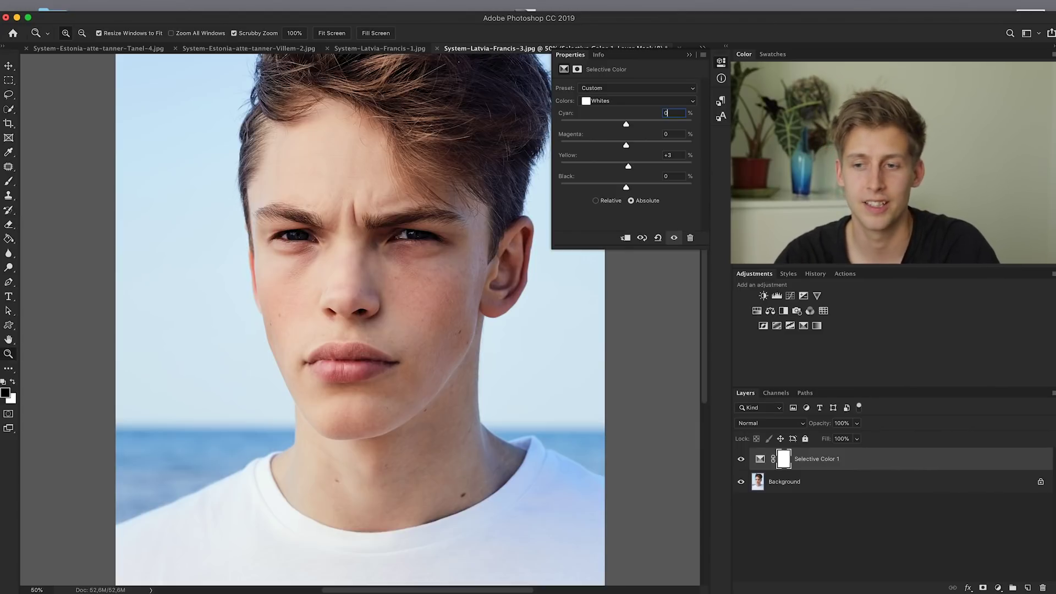
{"action": "left_click", "coordinate": [615, 101]}
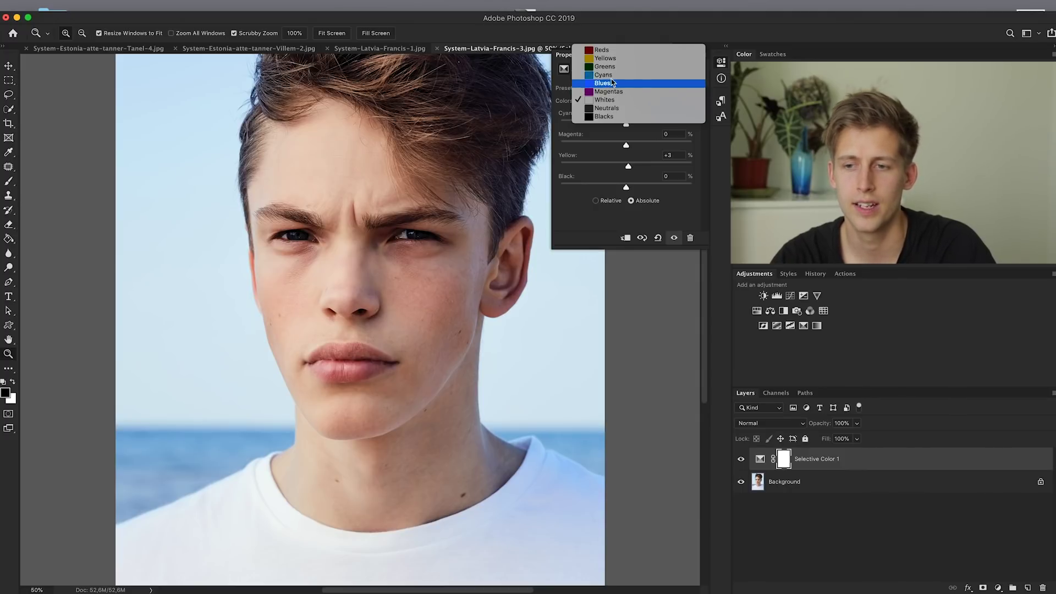
Shift the Selective Color Cyans to Cyan +18, Magenta -9, Yellow +32
{"action": "left_click", "coordinate": [616, 80]}
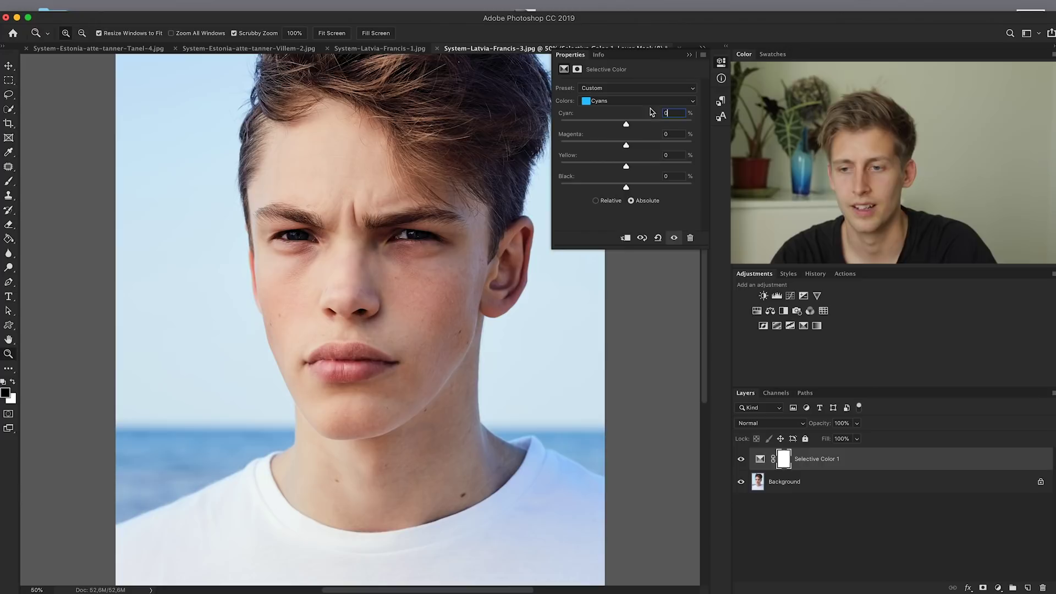
{"action": "mouse_move", "coordinate": [604, 170]}
{"action": "left_mouse_down"}
{"action": "mouse_move", "coordinate": [664, 167]}
{"action": "mouse_move", "coordinate": [645, 146]}
{"action": "mouse_move", "coordinate": [618, 147]}
{"action": "mouse_move", "coordinate": [643, 129]}
{"action": "mouse_move", "coordinate": [610, 132]}
{"action": "left_mouse_up"}
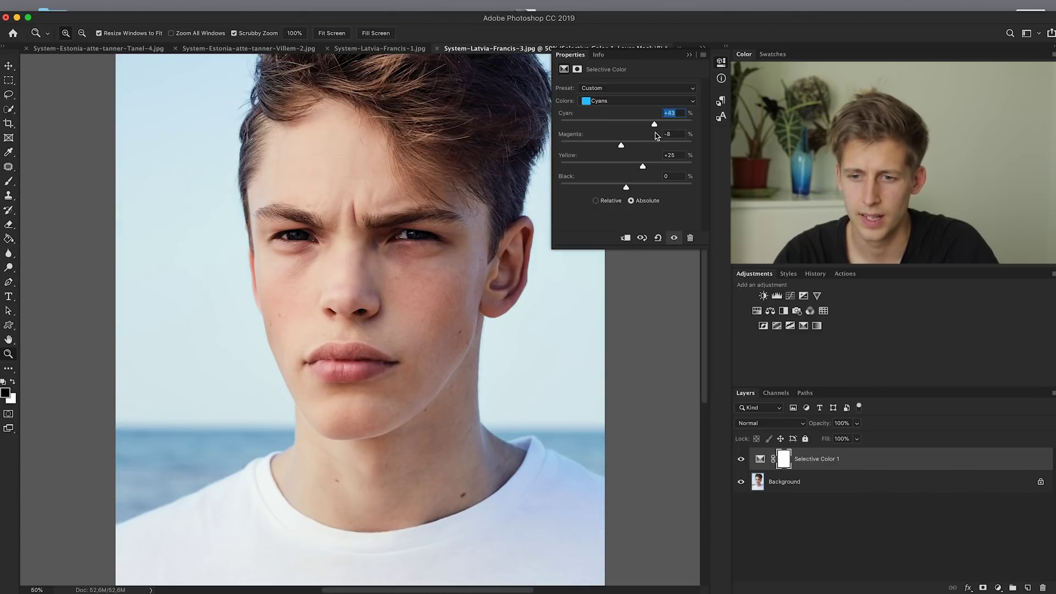
{"action": "mouse_move", "coordinate": [610, 124]}
{"action": "left_mouse_down"}
{"action": "mouse_move", "coordinate": [653, 125]}
{"action": "mouse_move", "coordinate": [608, 146]}
{"action": "mouse_move", "coordinate": [647, 167]}
{"action": "left_mouse_up"}
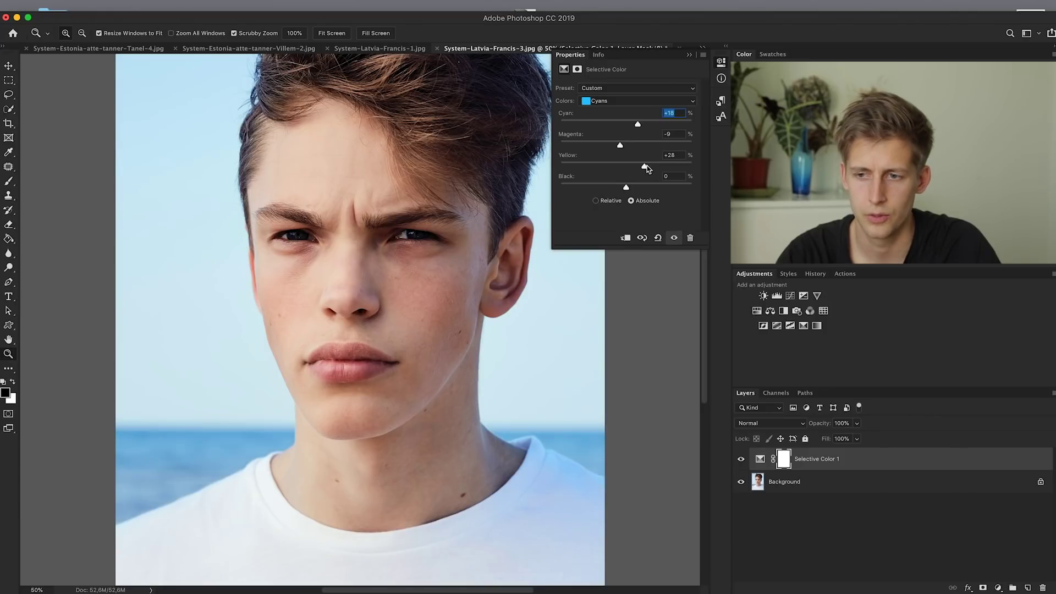
{"action": "left_click", "coordinate": [605, 101]}
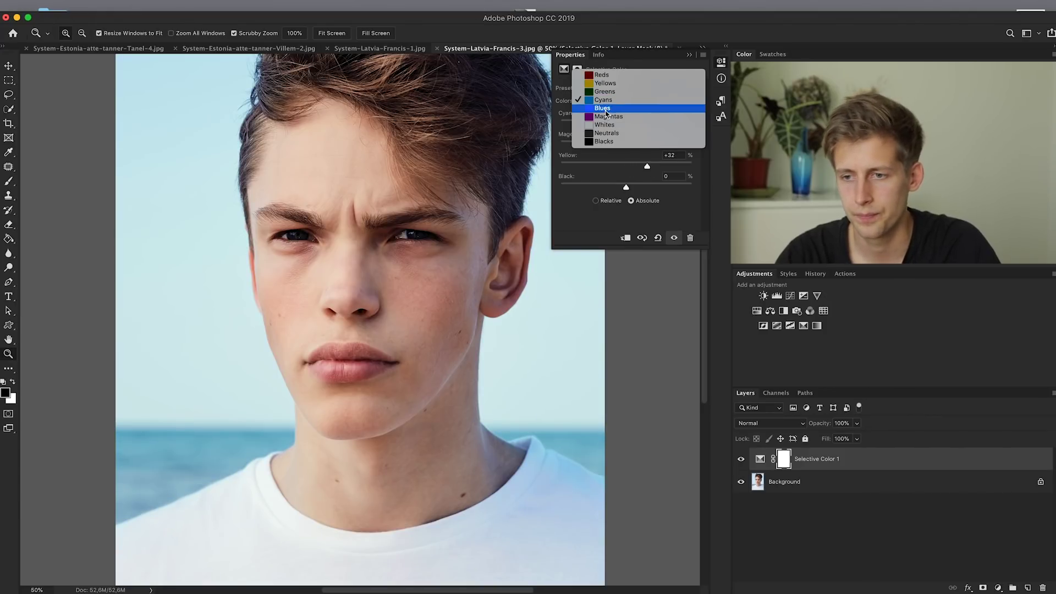
Set the Selective Color Blues range's Magenta to -45
{"action": "left_click", "coordinate": [605, 108]}
{"action": "mouse_move", "coordinate": [631, 149]}
{"action": "left_mouse_down"}
{"action": "mouse_move", "coordinate": [608, 152]}
{"action": "mouse_move", "coordinate": [622, 152]}
{"action": "left_mouse_up"}
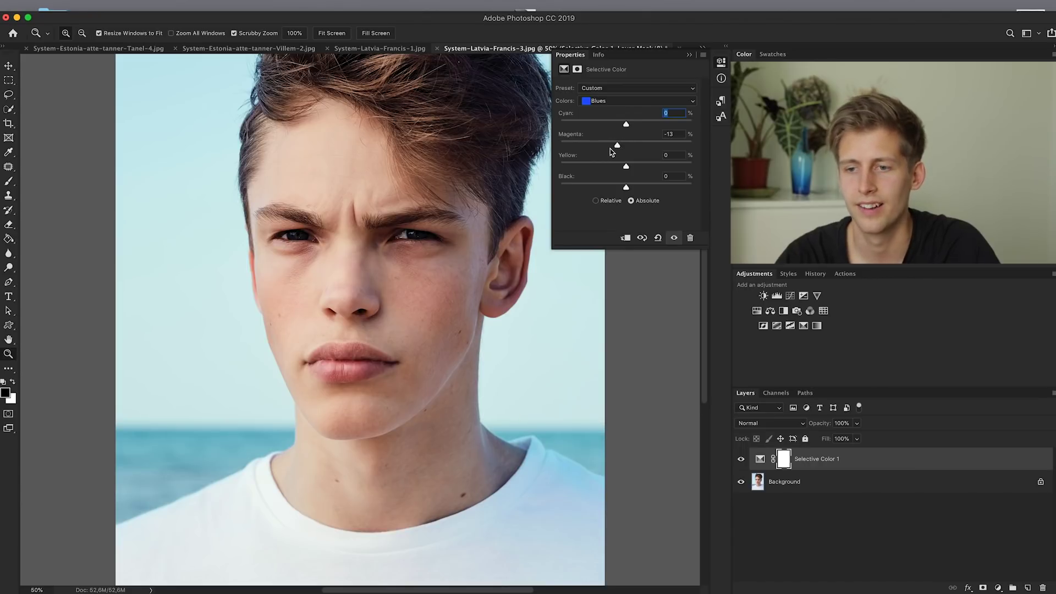
{"action": "left_click_drag", "start_coordinate": [617, 147], "coordinate": [599, 146]}
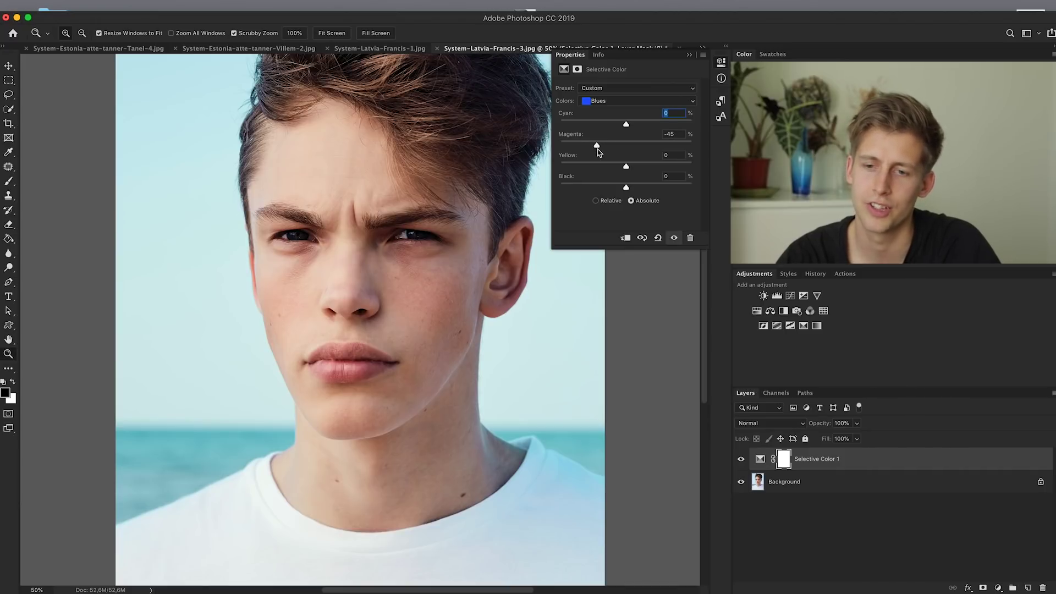
Compare with the Selective Color layer hidden, then delete that layer
{"action": "left_click", "coordinate": [738, 462]}
{"action": "left_click", "coordinate": [739, 461]}
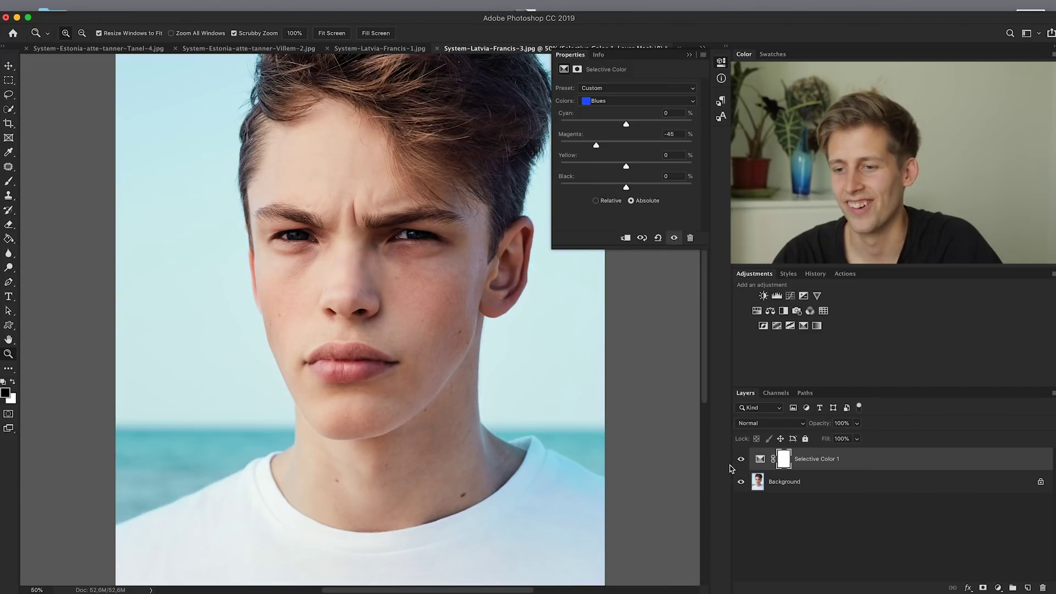
{"action": "left_click", "coordinate": [740, 462]}
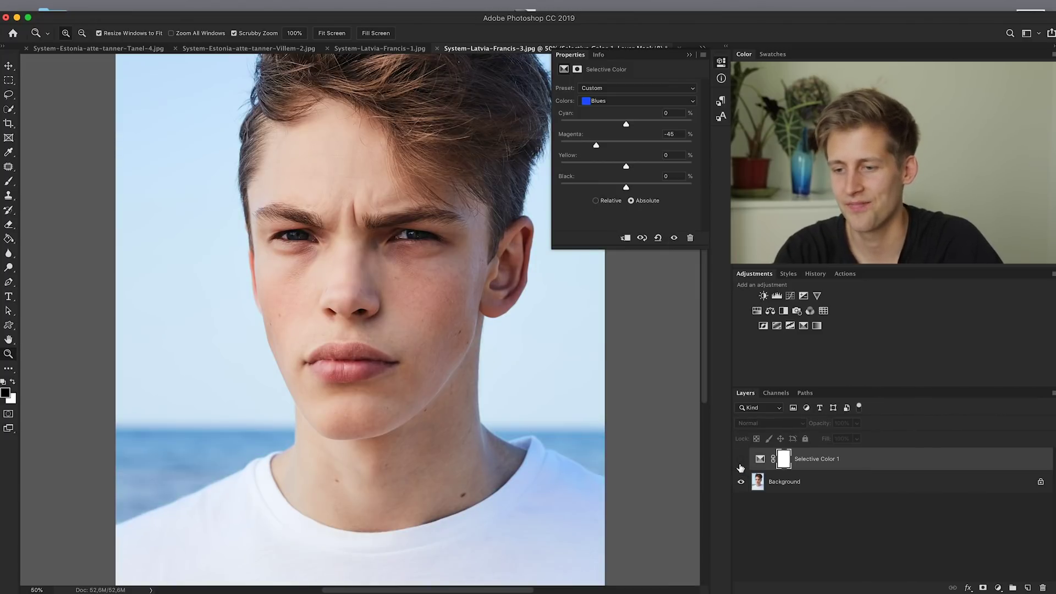
{"action": "key", "text": "Delete"}
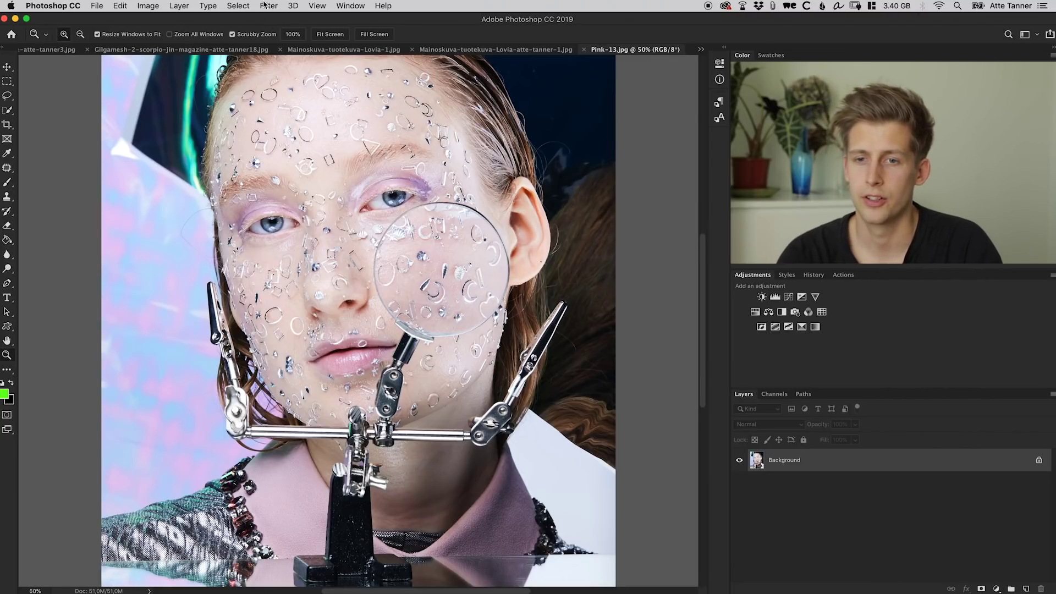
Show the Filter menu's Sharpen options for the Pink-13.jpg photo
{"action": "left_click", "coordinate": [266, 6]}
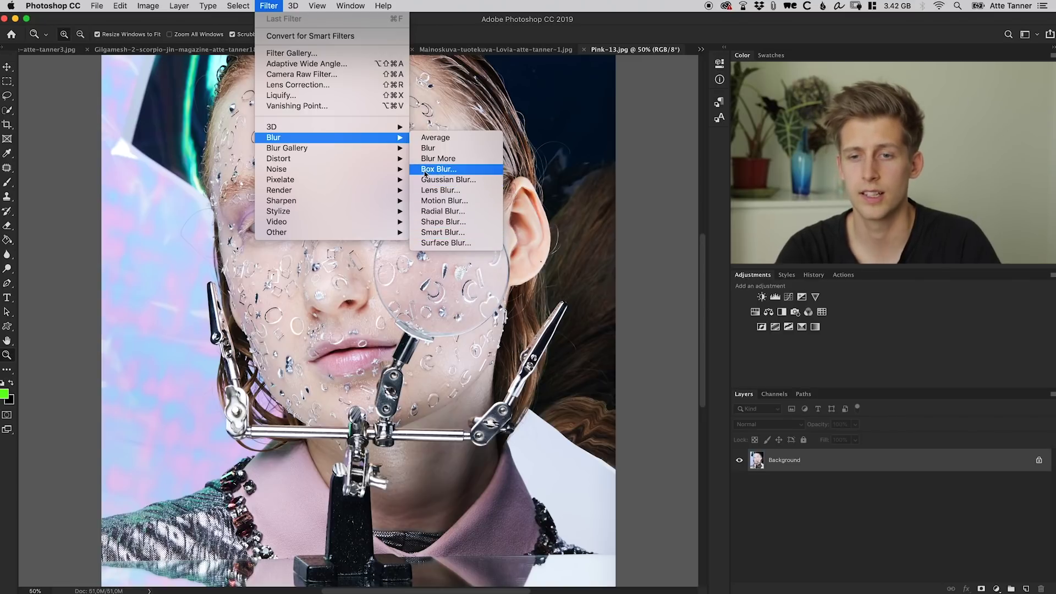
{"action": "mouse_move", "coordinate": [281, 200]}
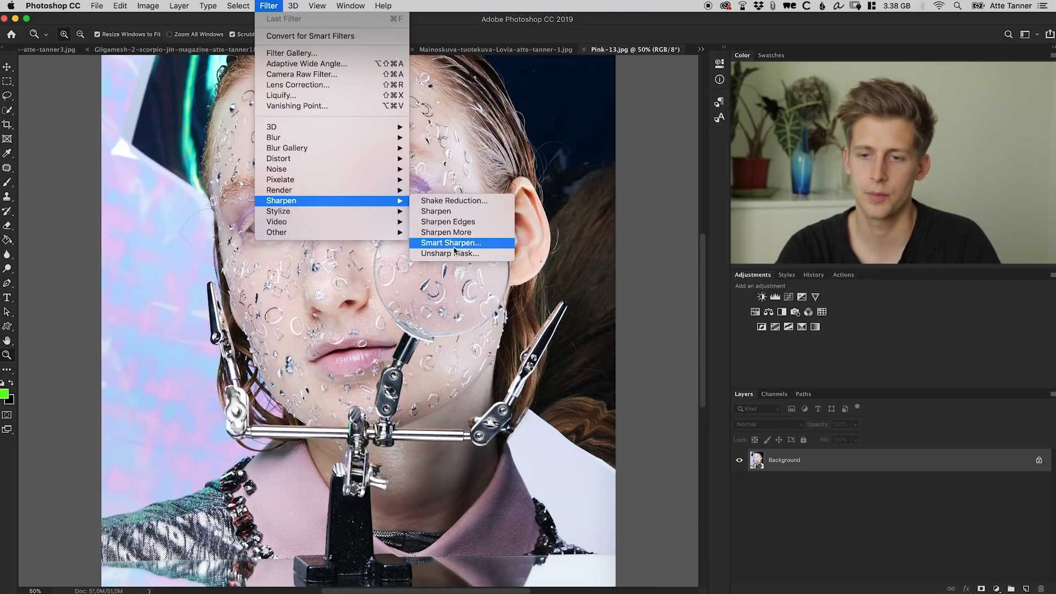
{"action": "left_click", "coordinate": [451, 254]}
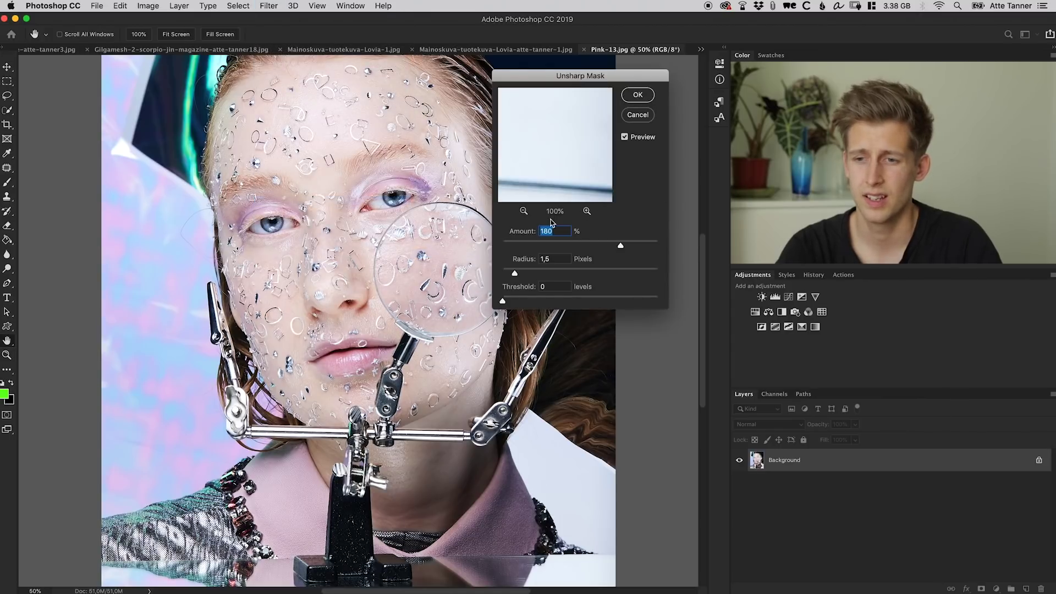
{"action": "left_click_drag", "start_coordinate": [545, 75], "coordinate": [330, 137]}
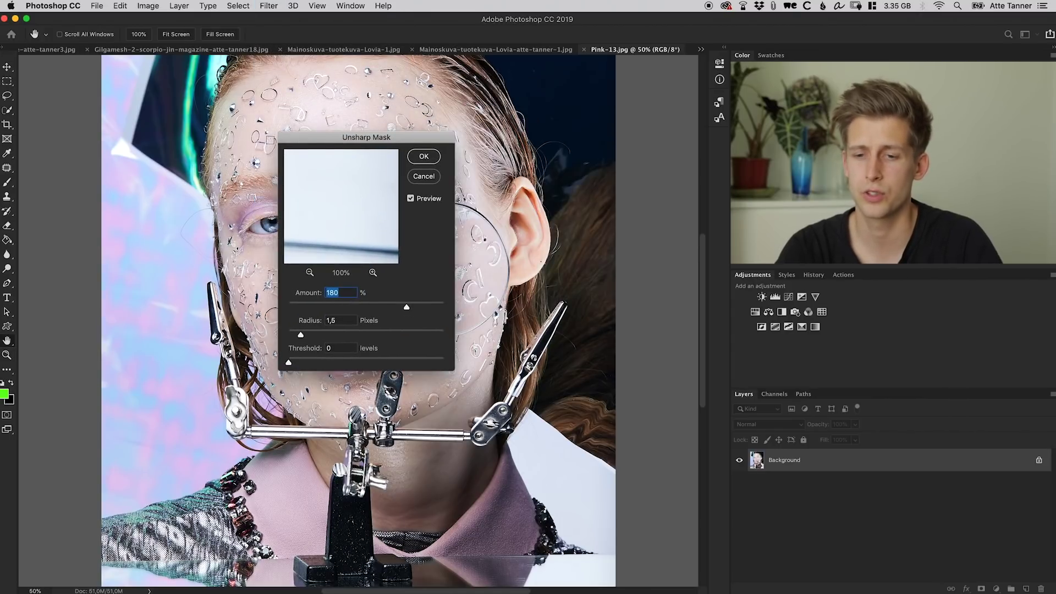
{"action": "mouse_move", "coordinate": [412, 302]}
{"action": "left_mouse_down"}
{"action": "mouse_move", "coordinate": [299, 306]}
{"action": "mouse_move", "coordinate": [365, 306]}
{"action": "mouse_move", "coordinate": [347, 311]}
{"action": "left_mouse_up"}
{"action": "key", "text": "super+plus"}
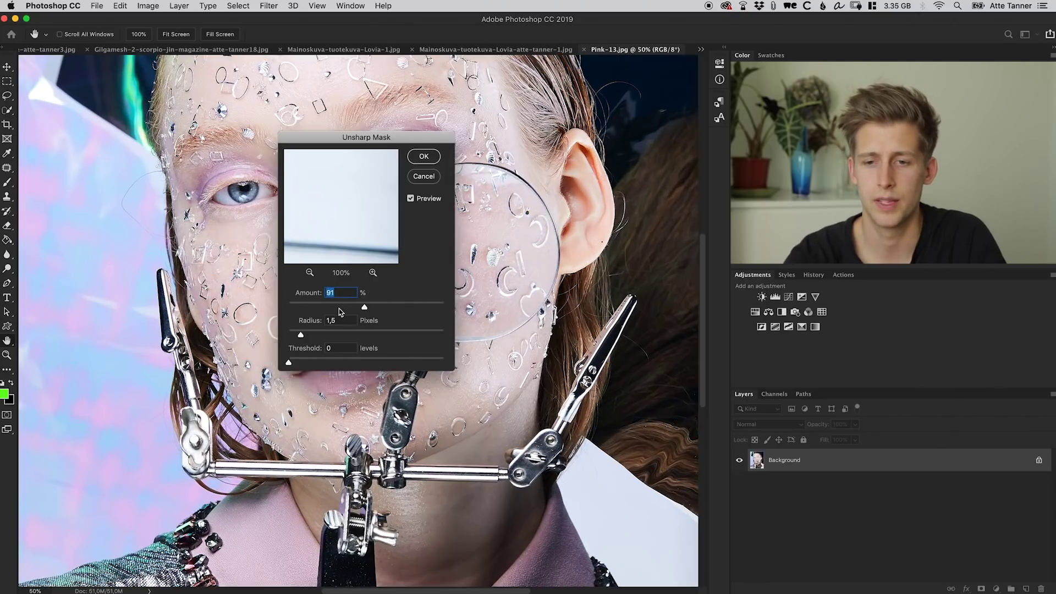
{"action": "key", "text": "super+plus"}
{"action": "key", "text": "super+plus"}
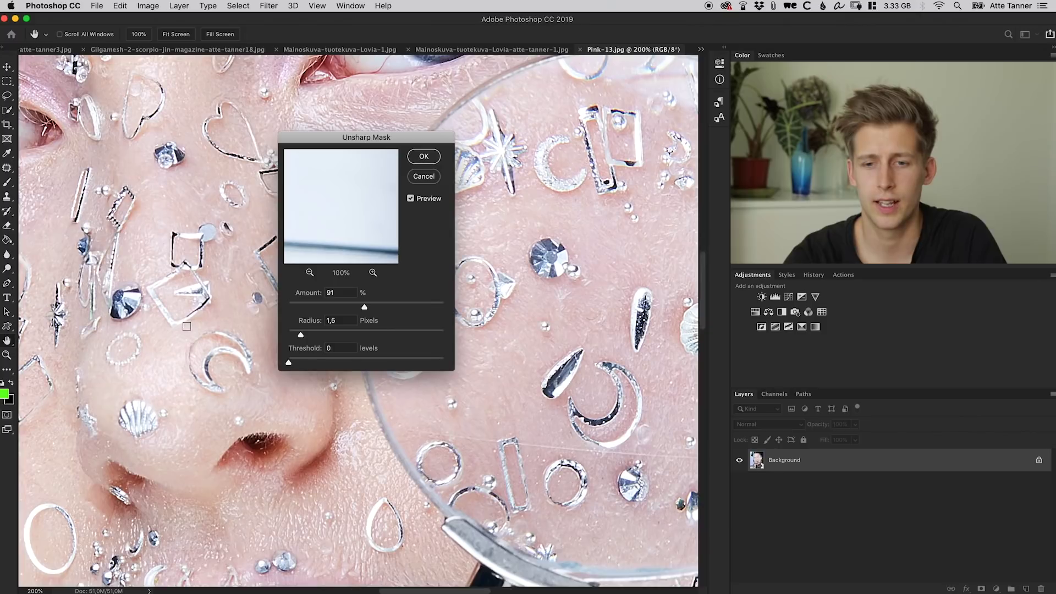
{"action": "scroll", "coordinate": [400, 297], "scroll_direction": "up", "scroll_amount": 5}
{"action": "scroll", "coordinate": [400, 297], "scroll_direction": "left", "scroll_amount": 5}
{"action": "key", "text": "super+minus"}
{"action": "left_click_drag", "start_coordinate": [364, 307], "coordinate": [399, 312]}
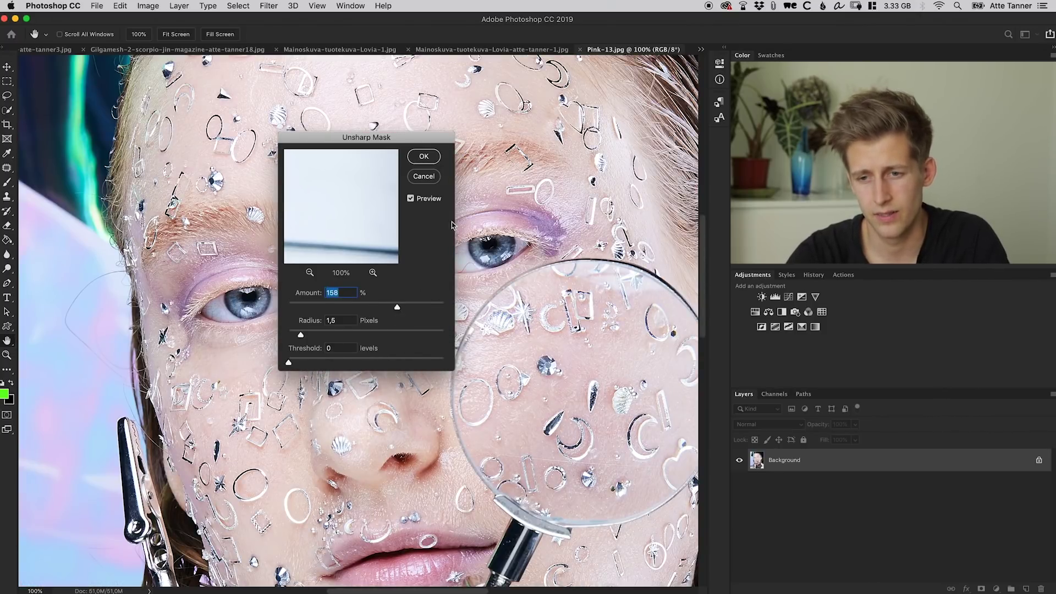
{"action": "left_click", "coordinate": [411, 199]}
{"action": "left_click", "coordinate": [410, 199]}
{"action": "left_click", "coordinate": [410, 199]}
{"action": "left_click", "coordinate": [411, 199]}
{"action": "left_click", "coordinate": [411, 199]}
{"action": "left_click", "coordinate": [426, 177]}
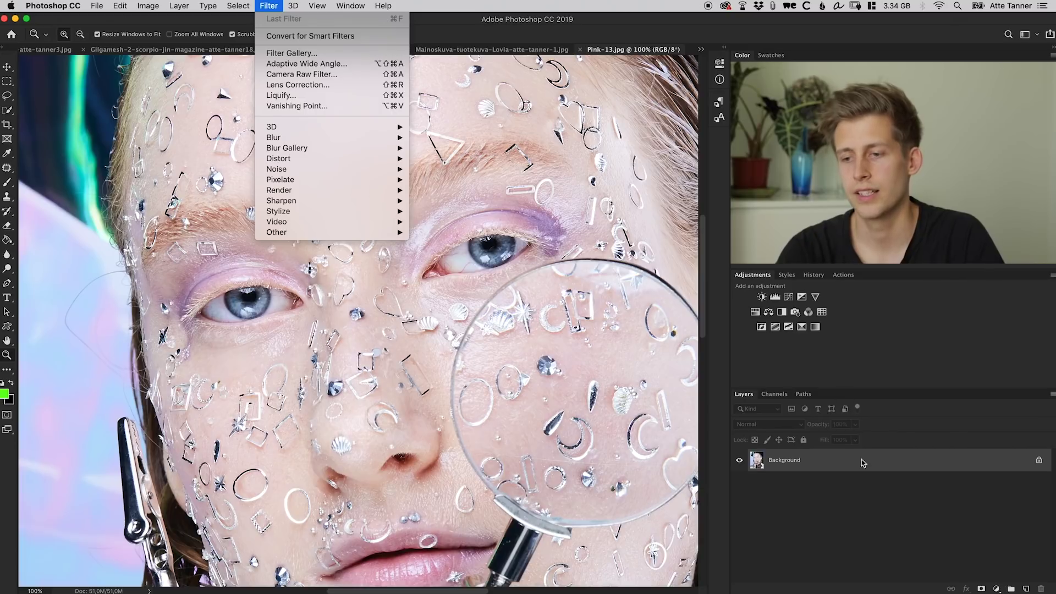
Duplicate the Pink-13.jpg Background layer as Layer 1 with Cmd+J
{"action": "key", "text": "Escape"}
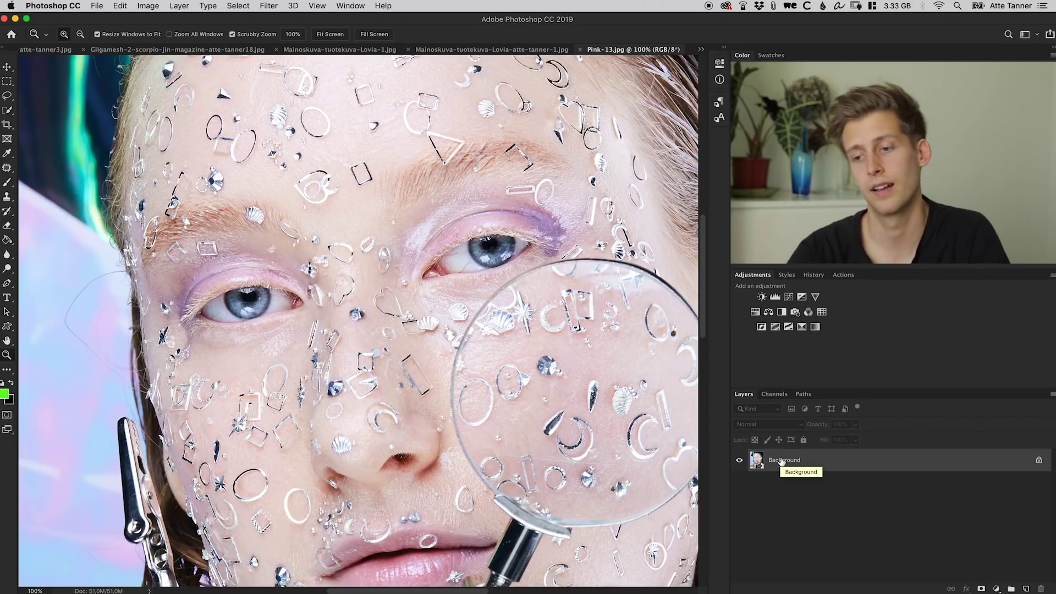
{"action": "right_click", "coordinate": [781, 461]}
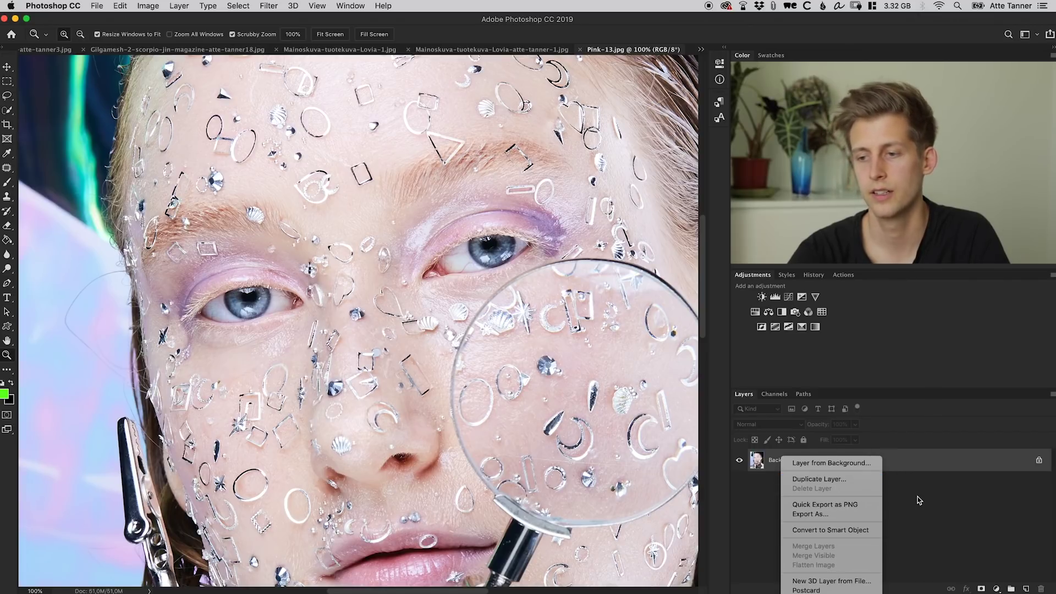
{"action": "left_click", "coordinate": [748, 493]}
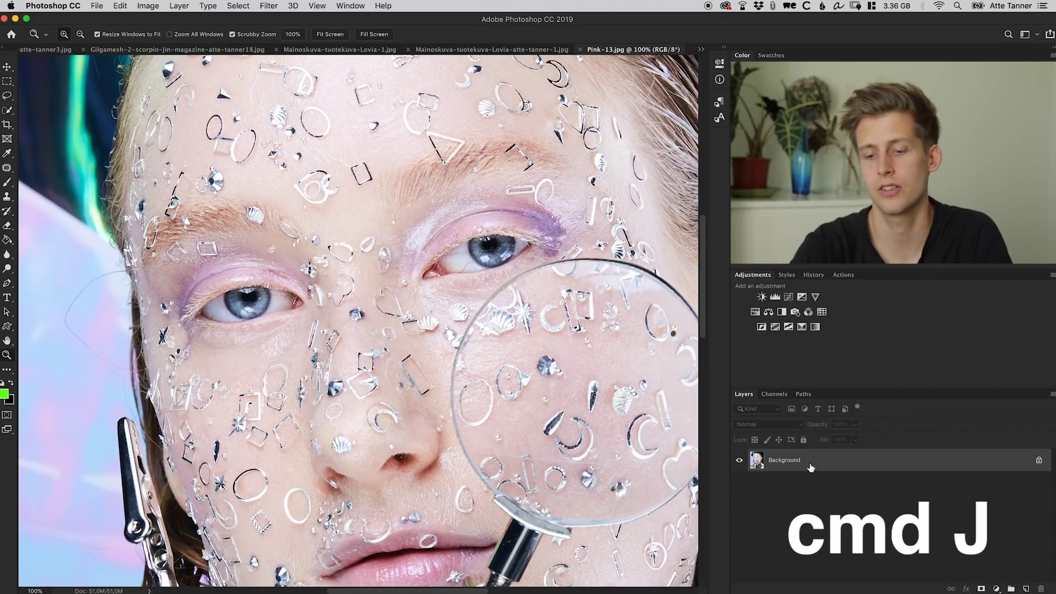
{"action": "key", "text": "super+j"}
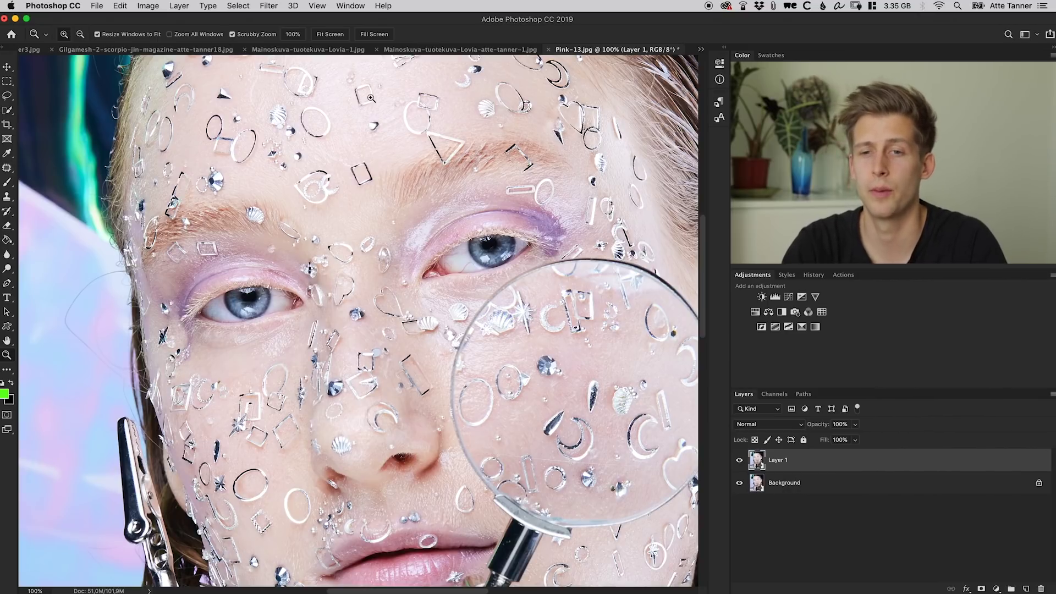
{"action": "left_click", "coordinate": [267, 5]}
{"action": "mouse_move", "coordinate": [280, 200]}
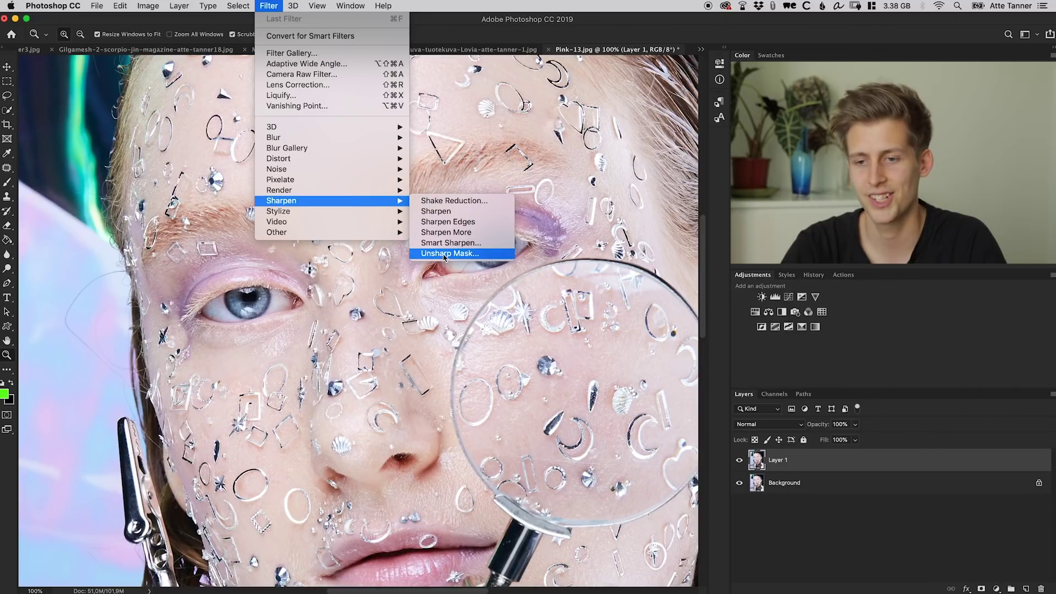
Apply Unsharp Mask to Layer 1 and lower its opacity to 54%
{"action": "left_click", "coordinate": [445, 254]}
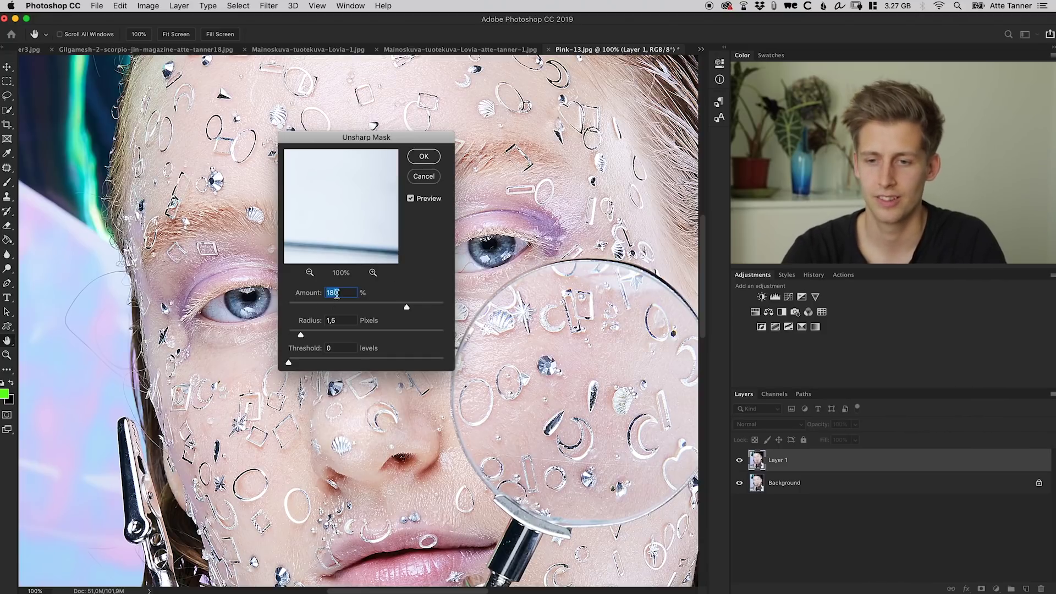
{"action": "left_click", "coordinate": [422, 157]}
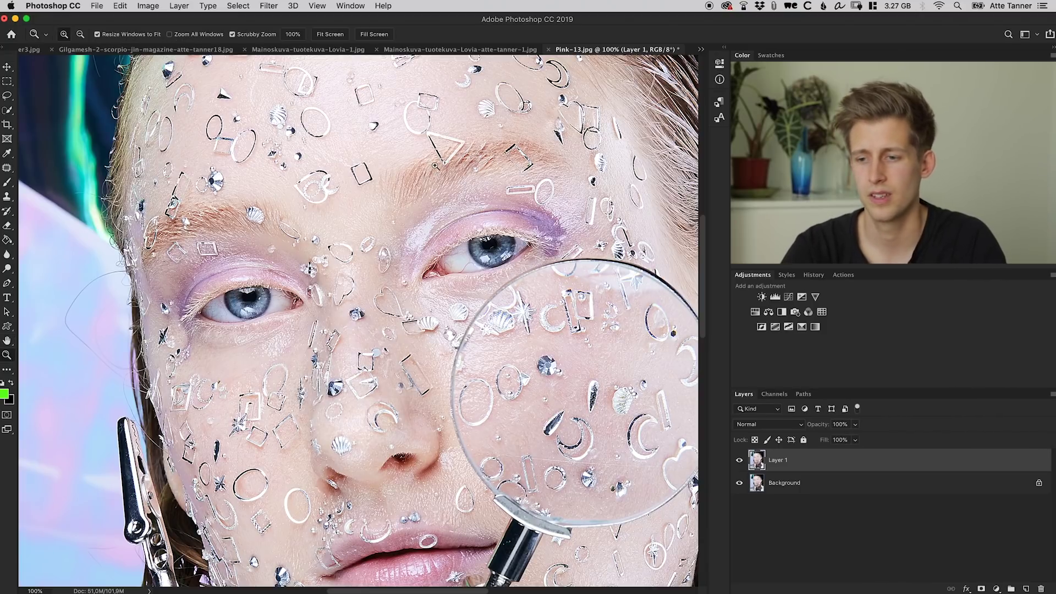
{"action": "left_click", "coordinate": [739, 460]}
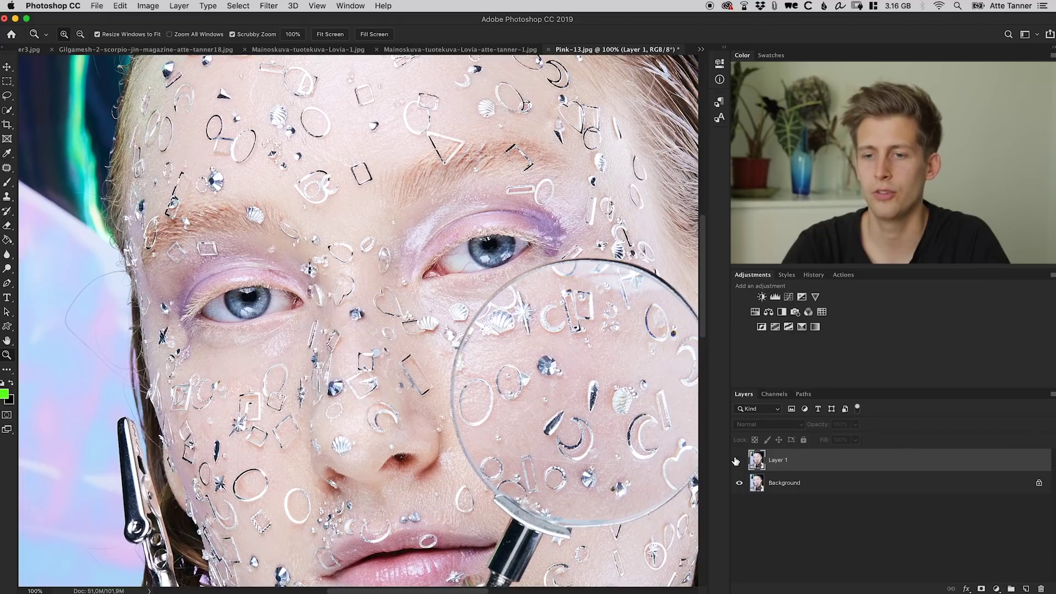
{"action": "left_click", "coordinate": [854, 425]}
{"action": "mouse_move", "coordinate": [857, 440]}
{"action": "left_mouse_down"}
{"action": "mouse_move", "coordinate": [833, 442]}
{"action": "mouse_move", "coordinate": [888, 446]}
{"action": "left_mouse_up"}
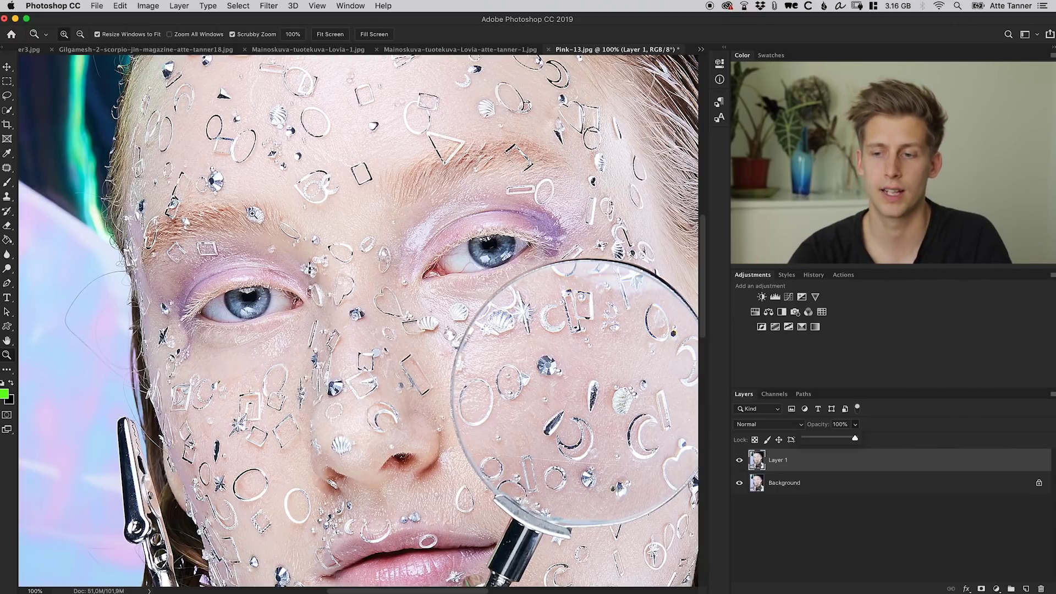
Zoom to 200% on the left eye to check detail, then delete Layer 1
{"action": "key", "text": "super+minus"}
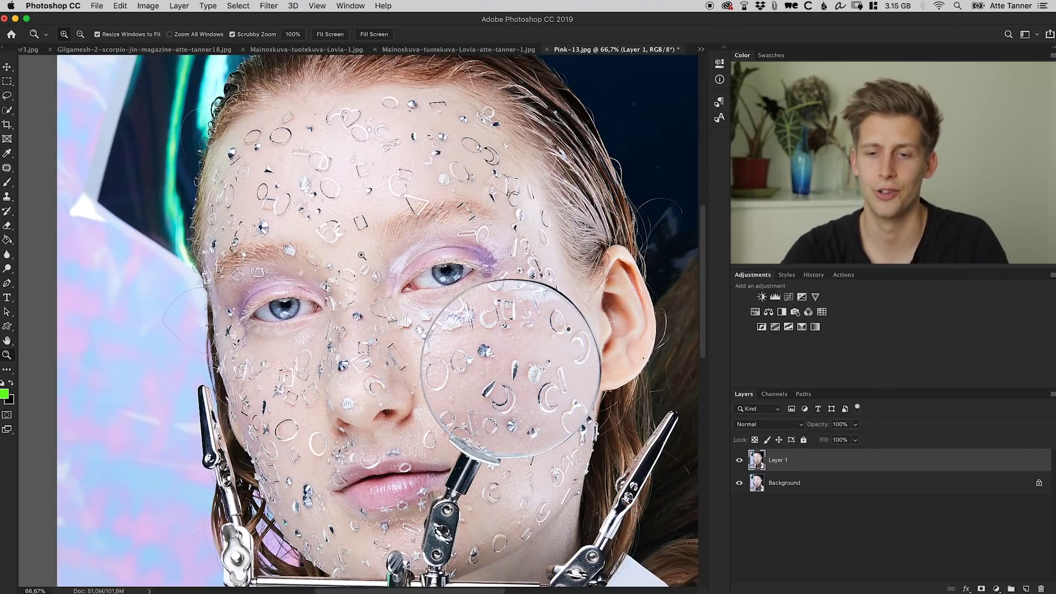
{"action": "left_click", "coordinate": [228, 301]}
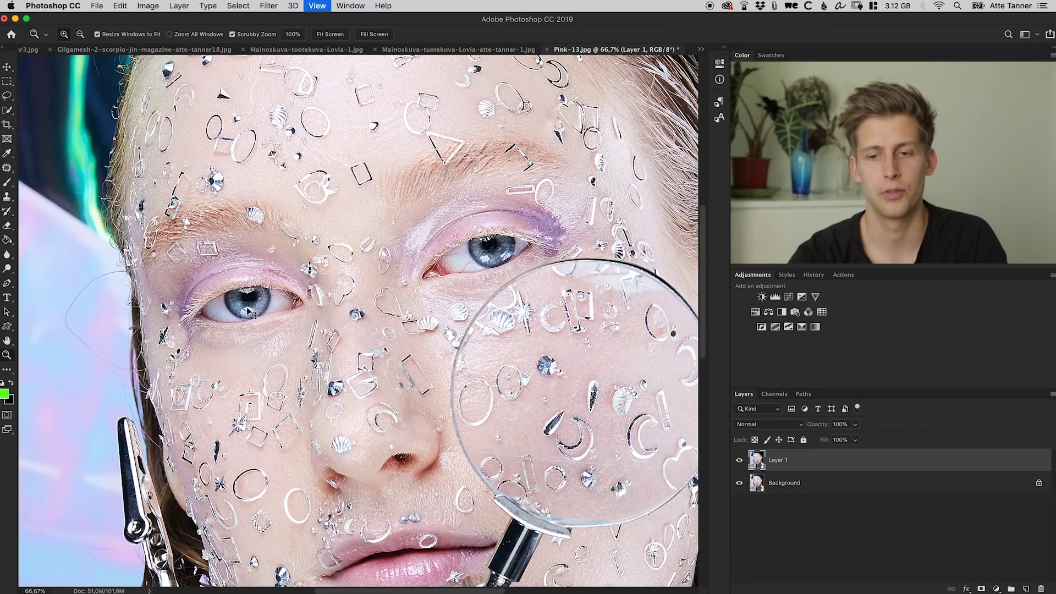
{"action": "left_click", "coordinate": [166, 319]}
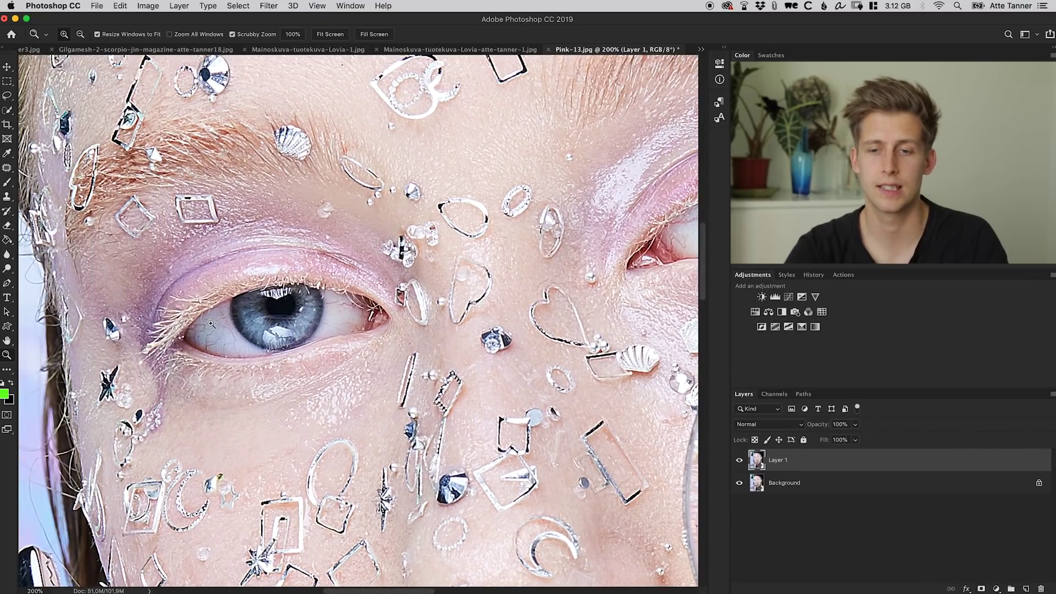
{"action": "key", "text": "super+minus"}
{"action": "key", "text": "super+minus"}
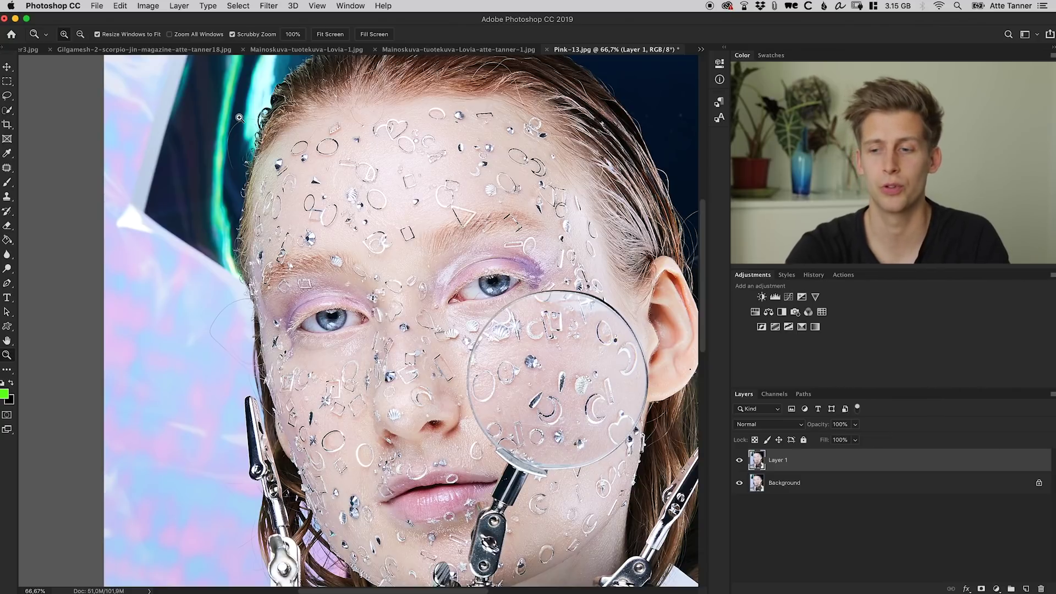
{"action": "key", "text": "Delete"}
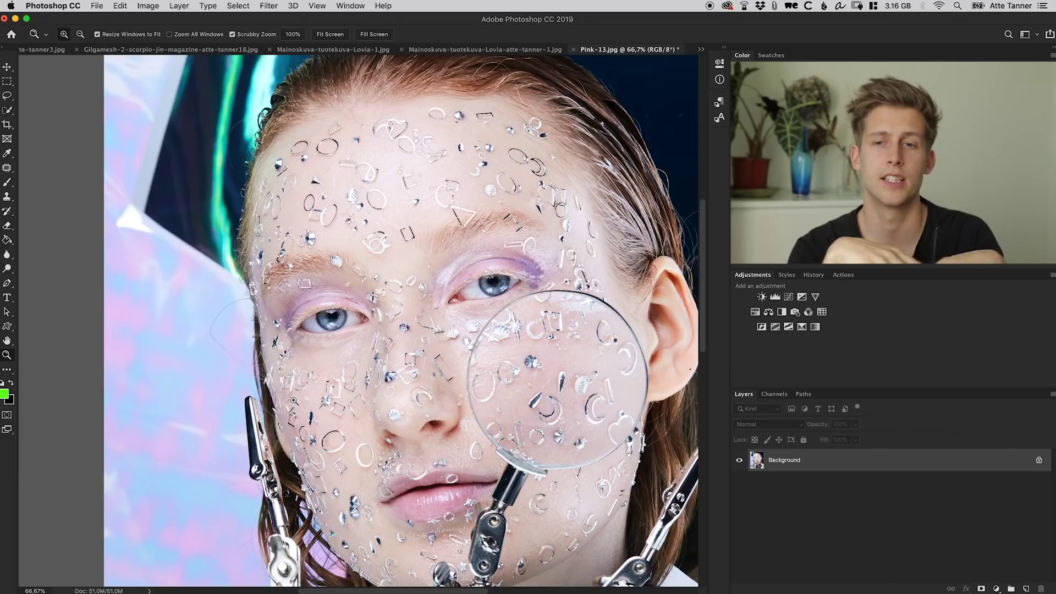
Switch to the blank white Untitled-3 document from the open-documents list
{"action": "left_click", "coordinate": [270, 7]}
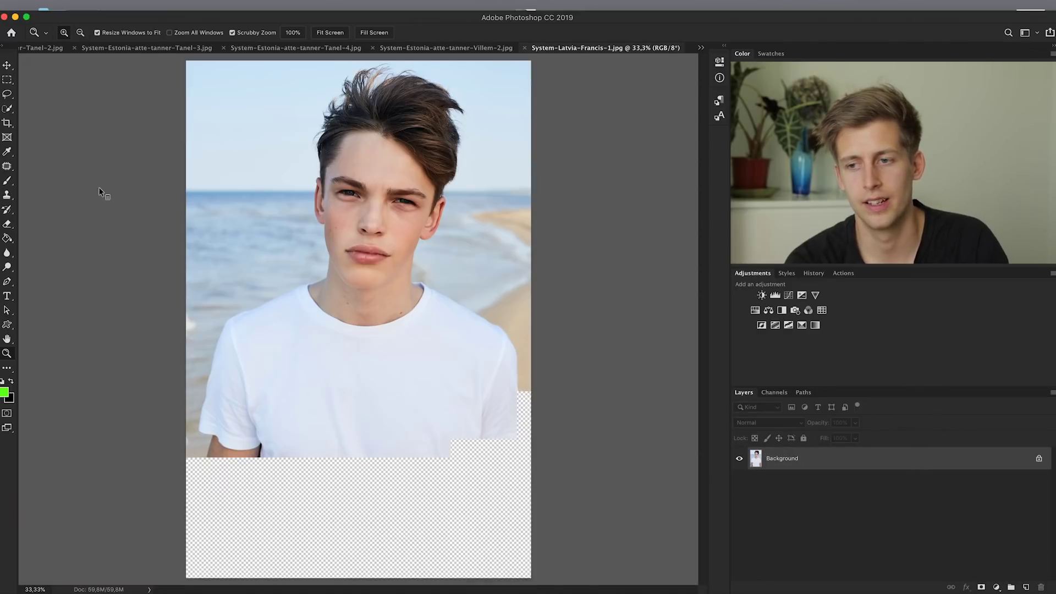
{"action": "left_click", "coordinate": [700, 48]}
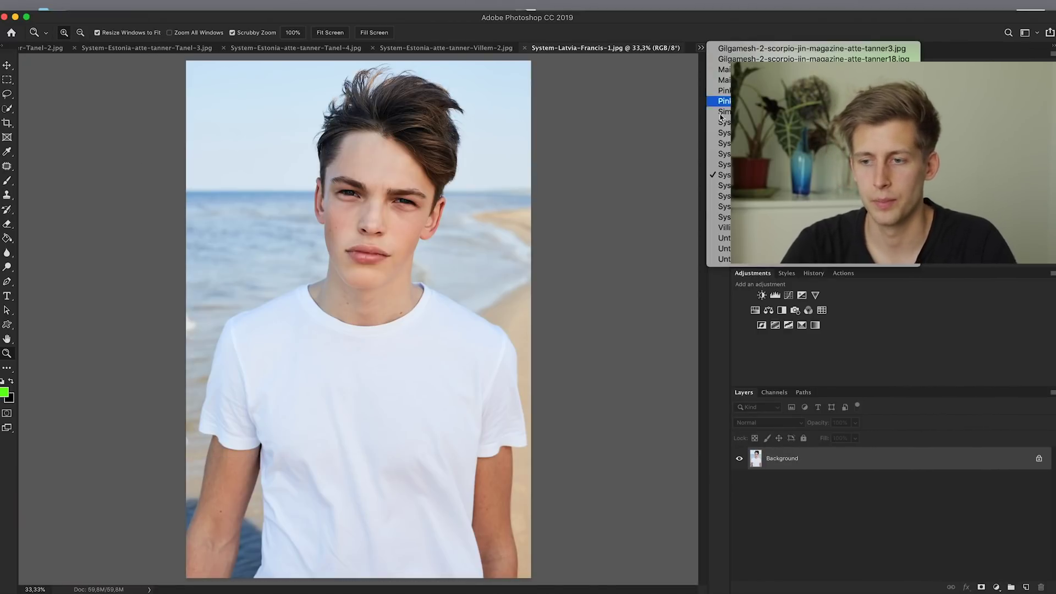
{"action": "left_click", "coordinate": [722, 258]}
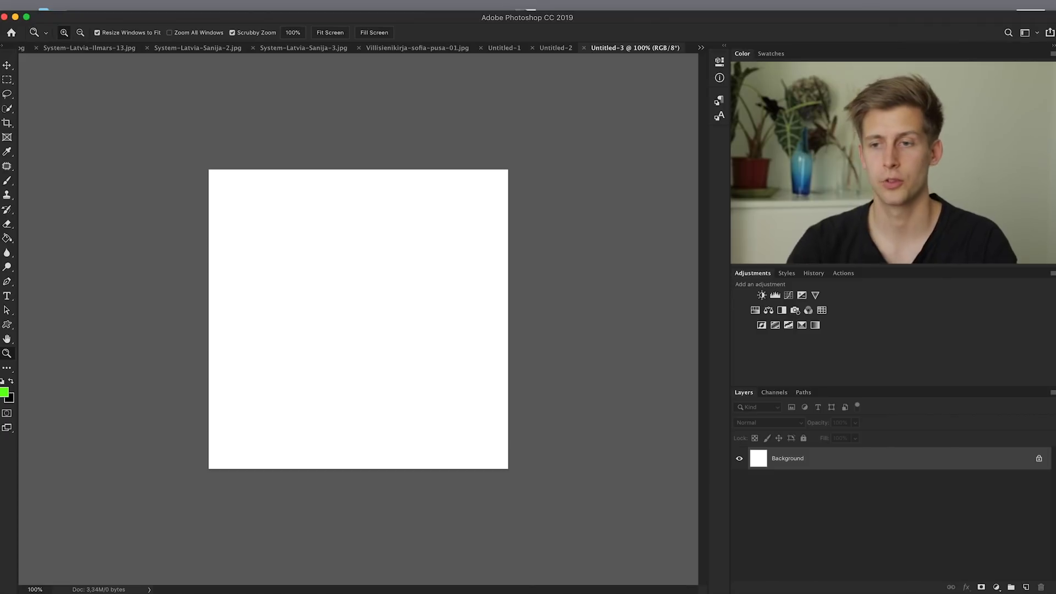
Switch to Untitled-2 and delete its photo layer, Layer 1
{"action": "left_click", "coordinate": [556, 48]}
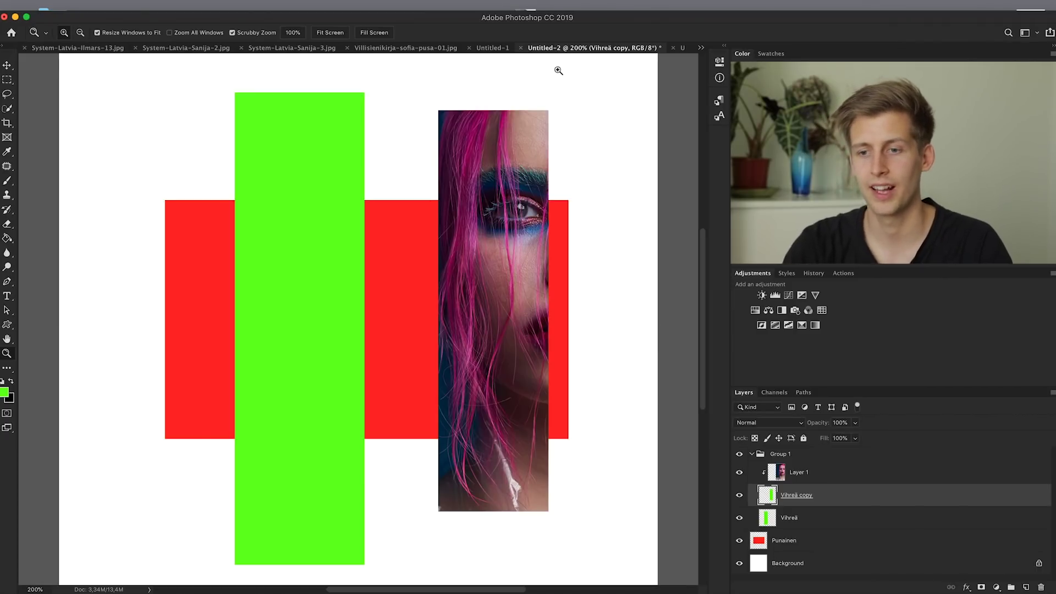
{"action": "left_click", "coordinate": [806, 473]}
{"action": "key", "text": "Delete"}
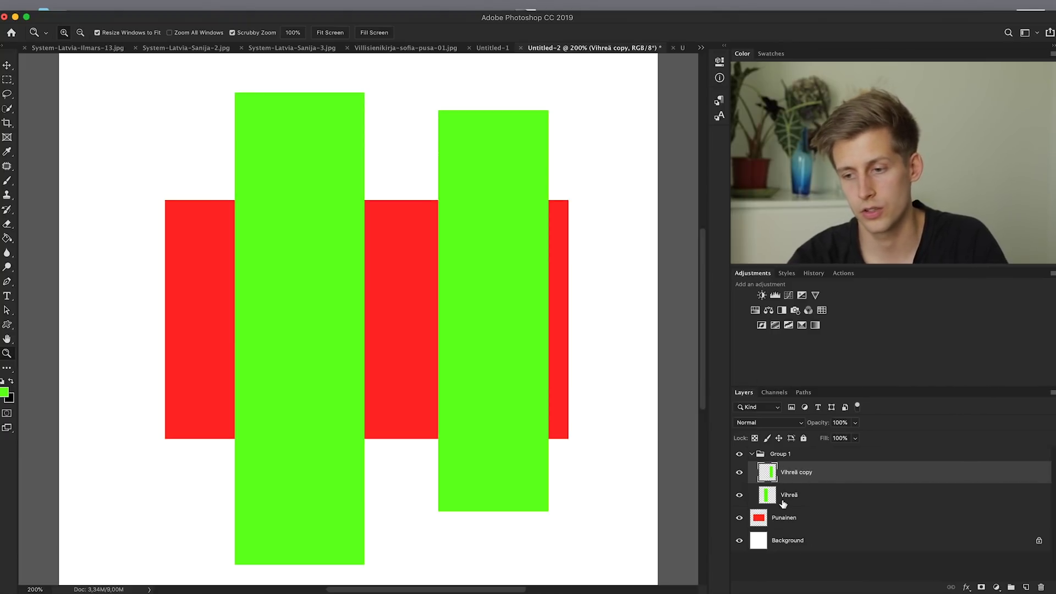
Select Punainen, hide Group 1's green rectangles, and zoom in on the red one
{"action": "left_click", "coordinate": [783, 518]}
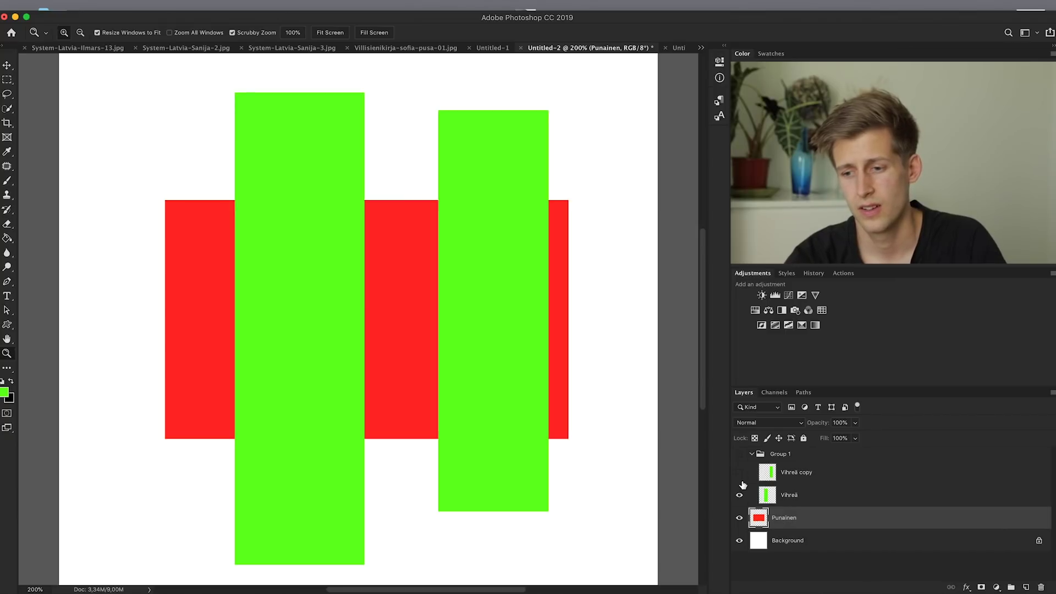
{"action": "left_click_drag", "start_coordinate": [739, 454], "coordinate": [738, 495]}
{"action": "left_click", "coordinate": [397, 395]}
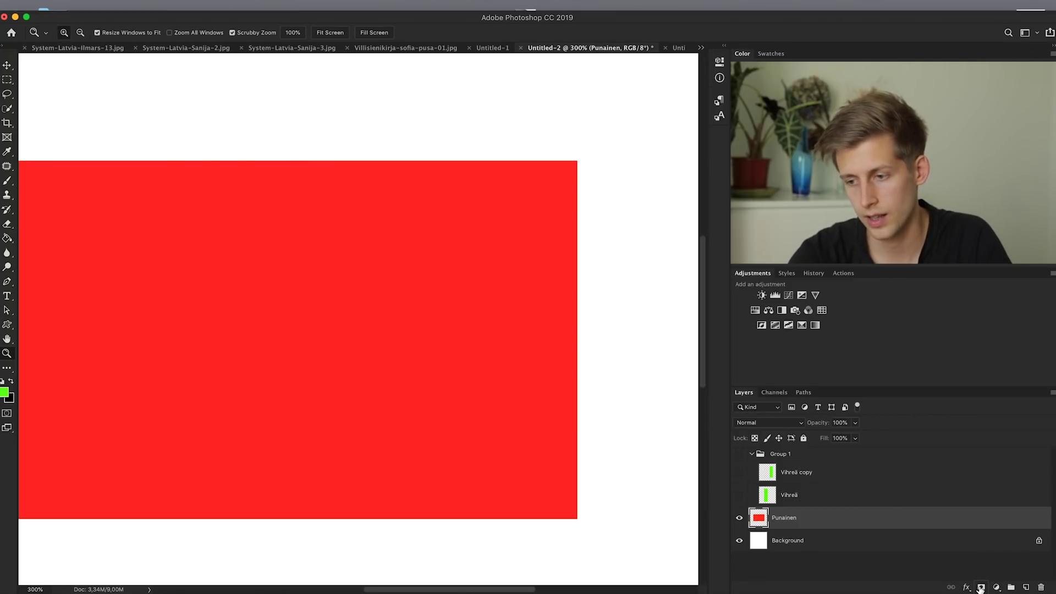
Add a layer mask to Punainen and pick a smaller brush targeting the mask
{"action": "left_click", "coordinate": [981, 587]}
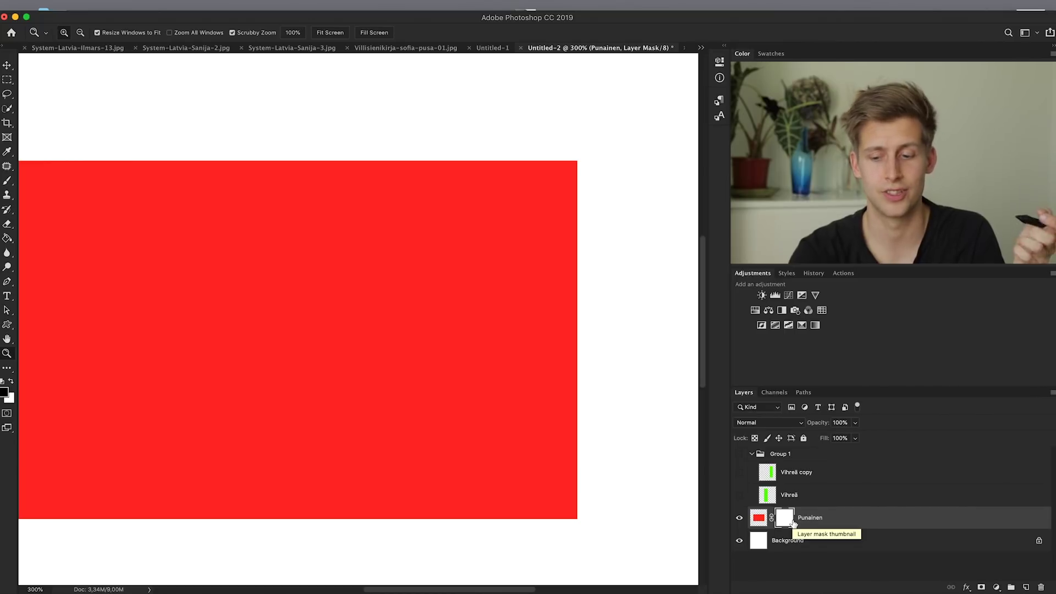
{"action": "key", "text": "b"}
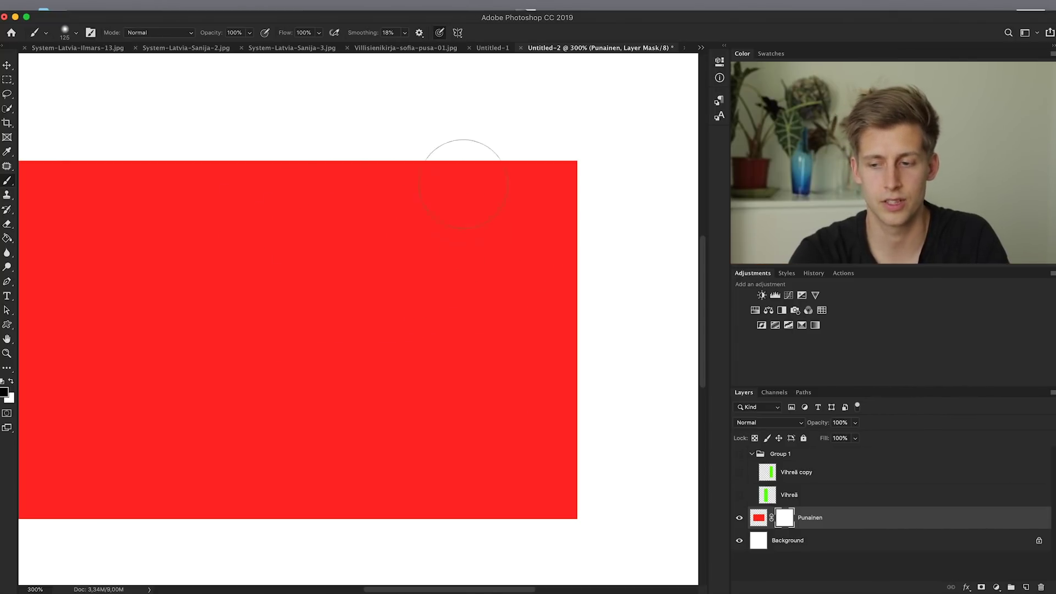
{"action": "key", "text": "bracketleft"}
{"action": "key", "text": "bracketleft"}
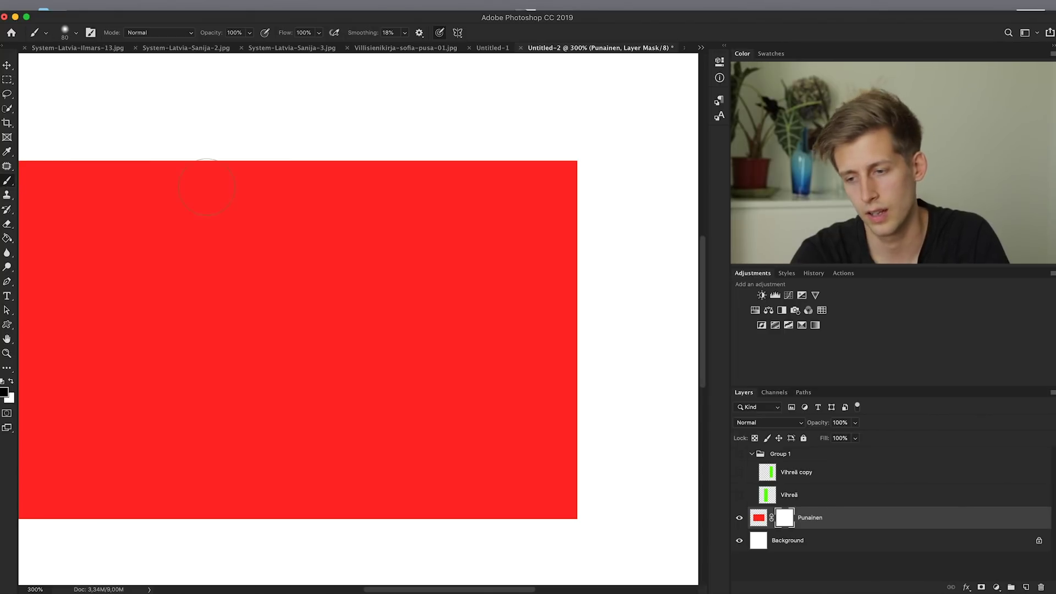
{"action": "left_click", "coordinate": [769, 517]}
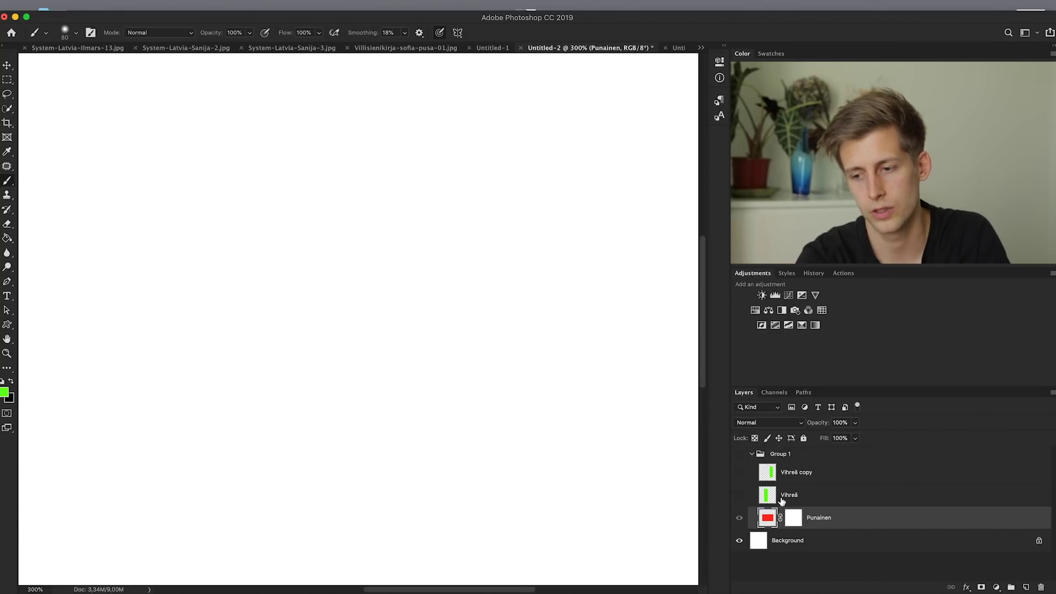
{"action": "left_click", "coordinate": [789, 517]}
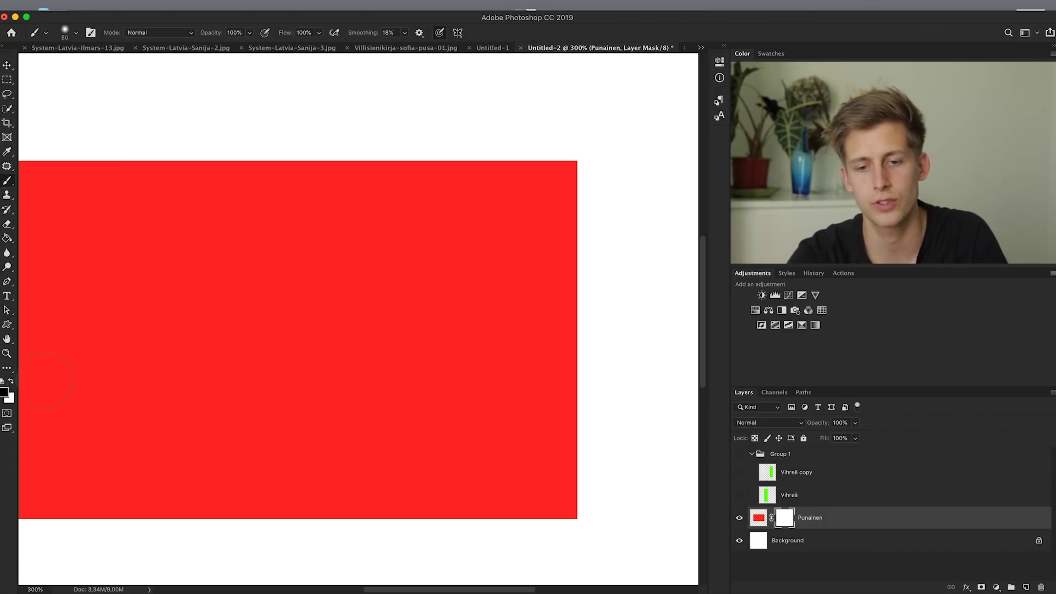
{"action": "key", "text": "bracketleft"}
{"action": "key", "text": "bracketleft"}
{"action": "key", "text": "bracketleft"}
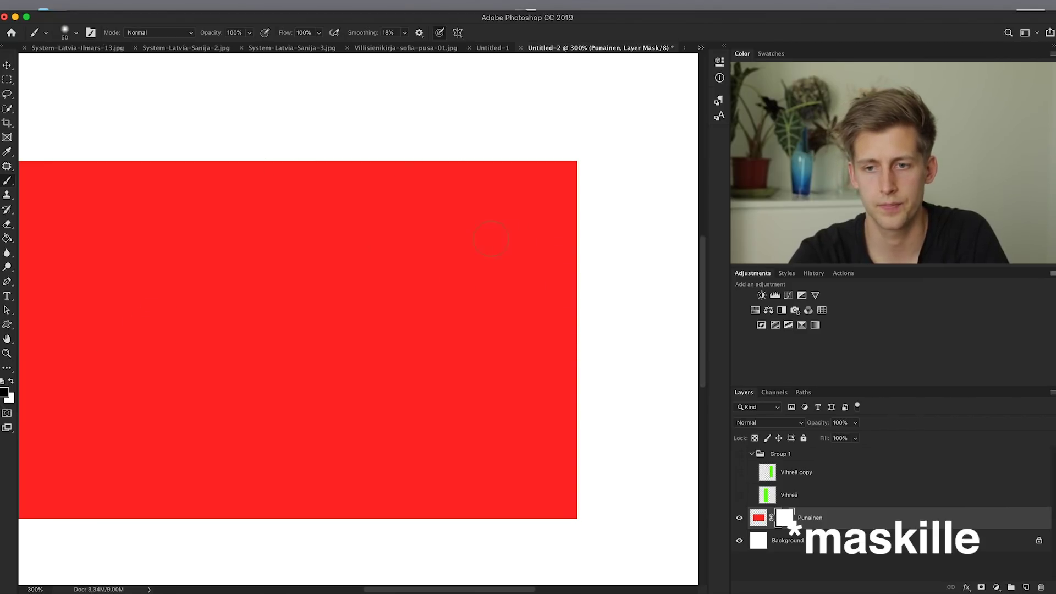
Paint black test strokes on the mask, restore it with white, and re-show Group 1
{"action": "mouse_move", "coordinate": [544, 297]}
{"action": "left_mouse_down"}
{"action": "mouse_move", "coordinate": [589, 318]}
{"action": "mouse_move", "coordinate": [344, 269]}
{"action": "mouse_move", "coordinate": [237, 330]}
{"action": "mouse_move", "coordinate": [223, 295]}
{"action": "left_mouse_up"}
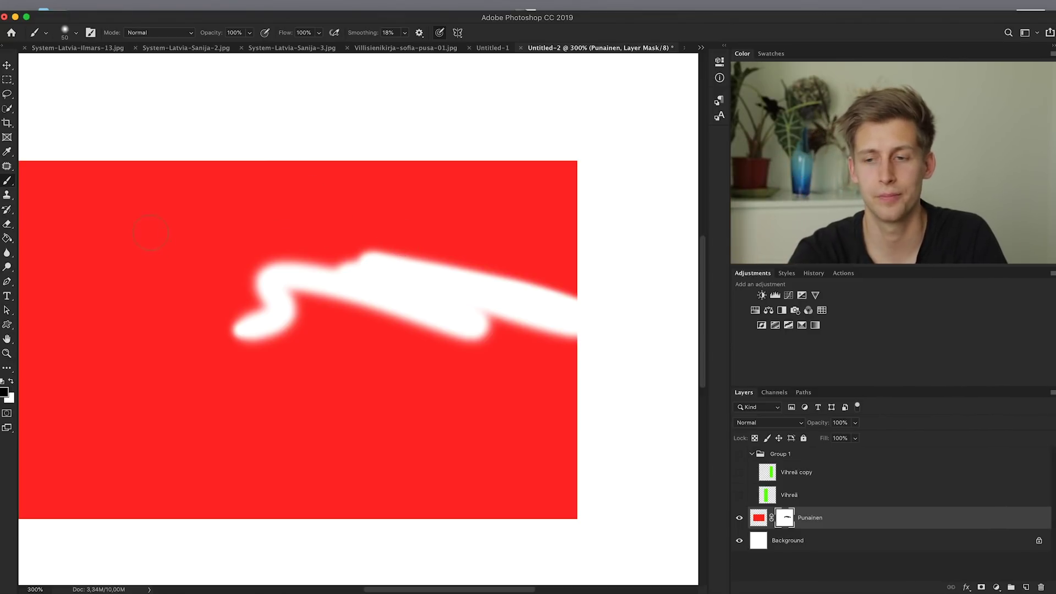
{"action": "mouse_move", "coordinate": [416, 347]}
{"action": "left_mouse_down"}
{"action": "mouse_move", "coordinate": [363, 370]}
{"action": "mouse_move", "coordinate": [122, 372]}
{"action": "left_mouse_up"}
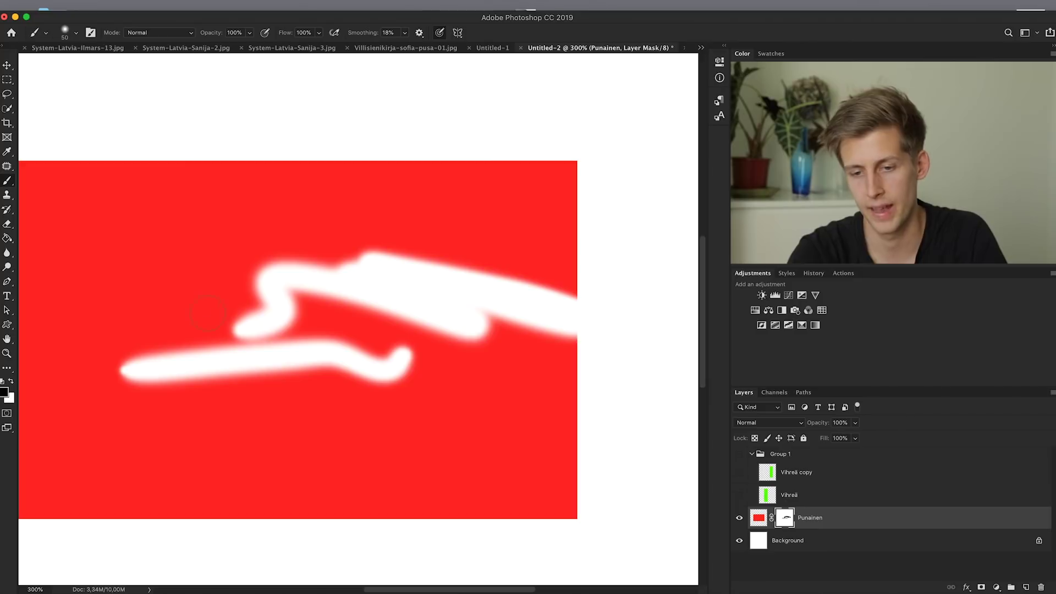
{"action": "key", "text": "super+minus"}
{"action": "key", "text": "super+z"}
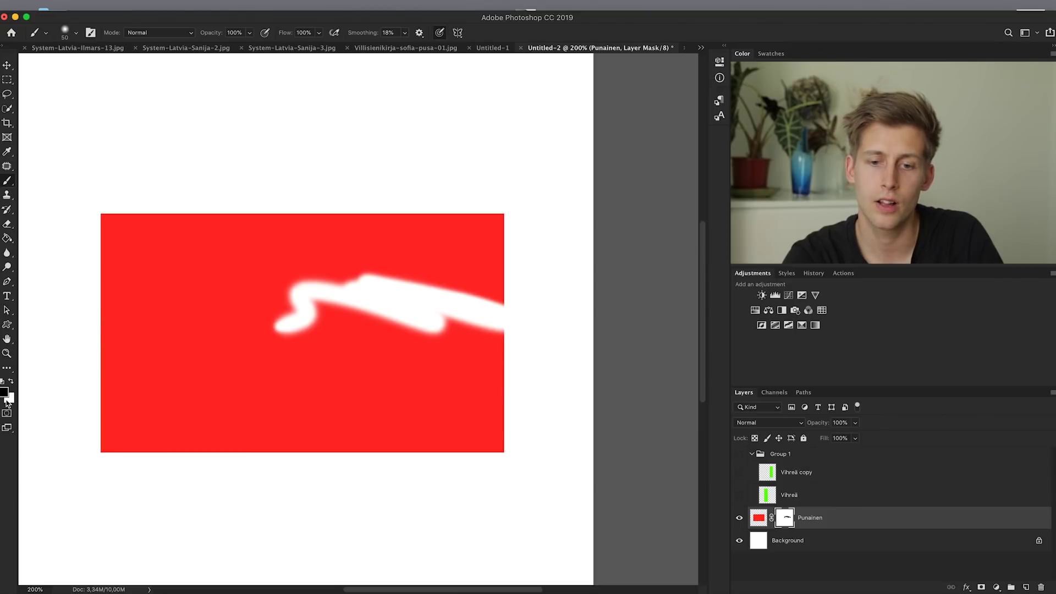
{"action": "key", "text": "x"}
{"action": "mouse_move", "coordinate": [305, 326]}
{"action": "left_mouse_down"}
{"action": "mouse_move", "coordinate": [284, 326]}
{"action": "mouse_move", "coordinate": [308, 305]}
{"action": "mouse_move", "coordinate": [283, 297]}
{"action": "mouse_move", "coordinate": [341, 297]}
{"action": "mouse_move", "coordinate": [418, 325]}
{"action": "mouse_move", "coordinate": [308, 283]}
{"action": "mouse_move", "coordinate": [462, 321]}
{"action": "mouse_move", "coordinate": [362, 278]}
{"action": "mouse_move", "coordinate": [434, 292]}
{"action": "mouse_move", "coordinate": [498, 325]}
{"action": "mouse_move", "coordinate": [482, 315]}
{"action": "mouse_move", "coordinate": [434, 331]}
{"action": "left_mouse_up"}
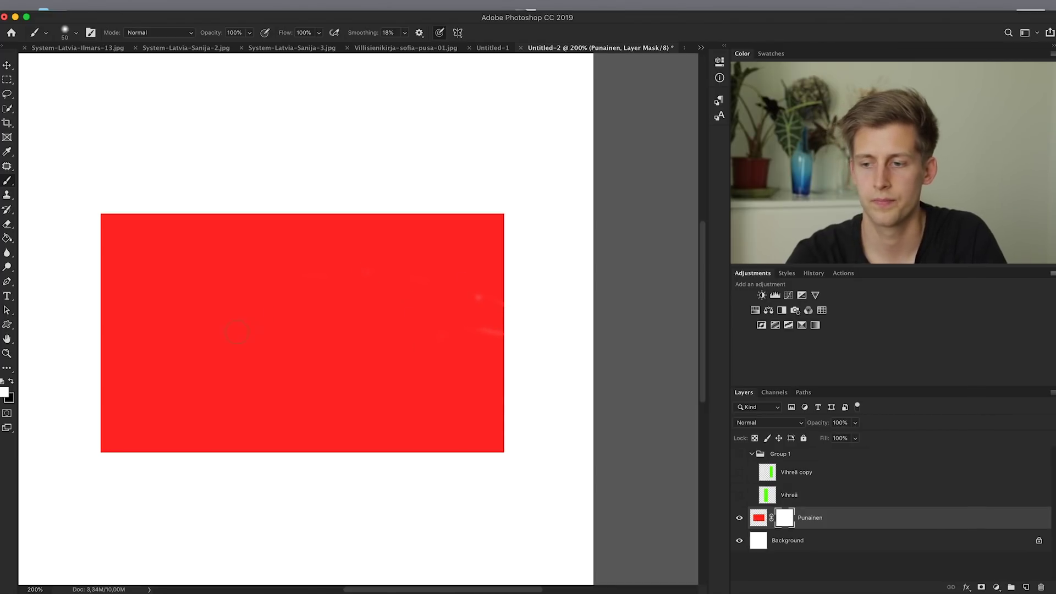
{"action": "left_click", "coordinate": [739, 453]}
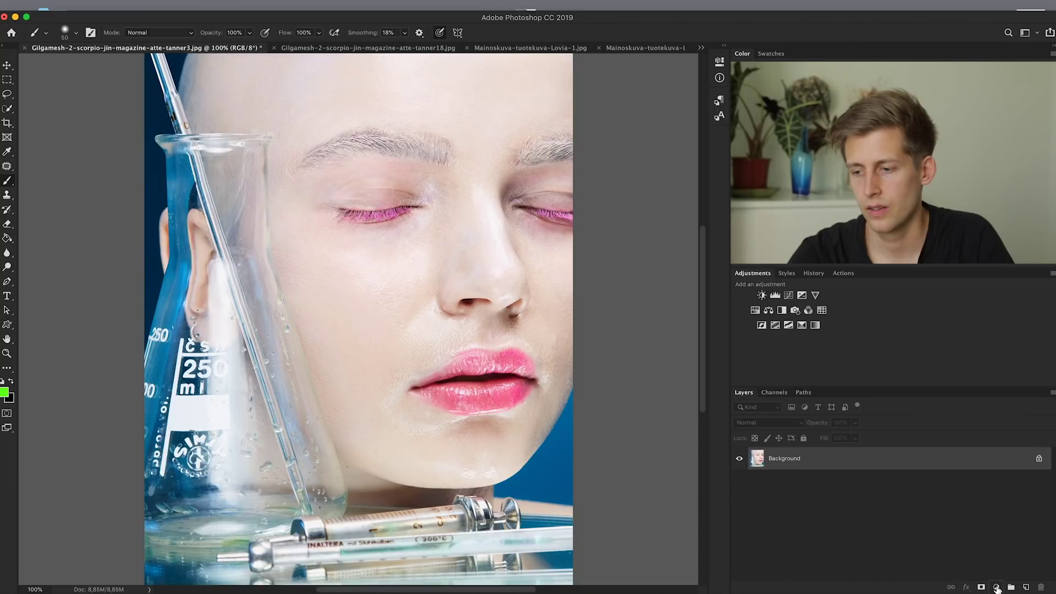
Add a Hue/Saturation adjustment layer to the portrait with Saturation set to +19
{"action": "left_click", "coordinate": [997, 588]}
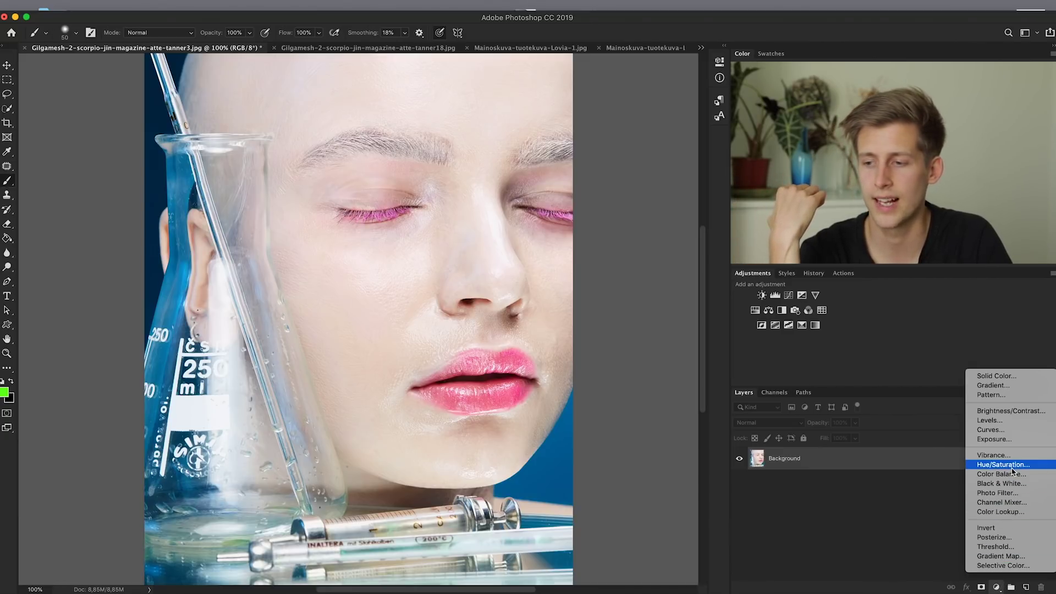
{"action": "left_click", "coordinate": [831, 462]}
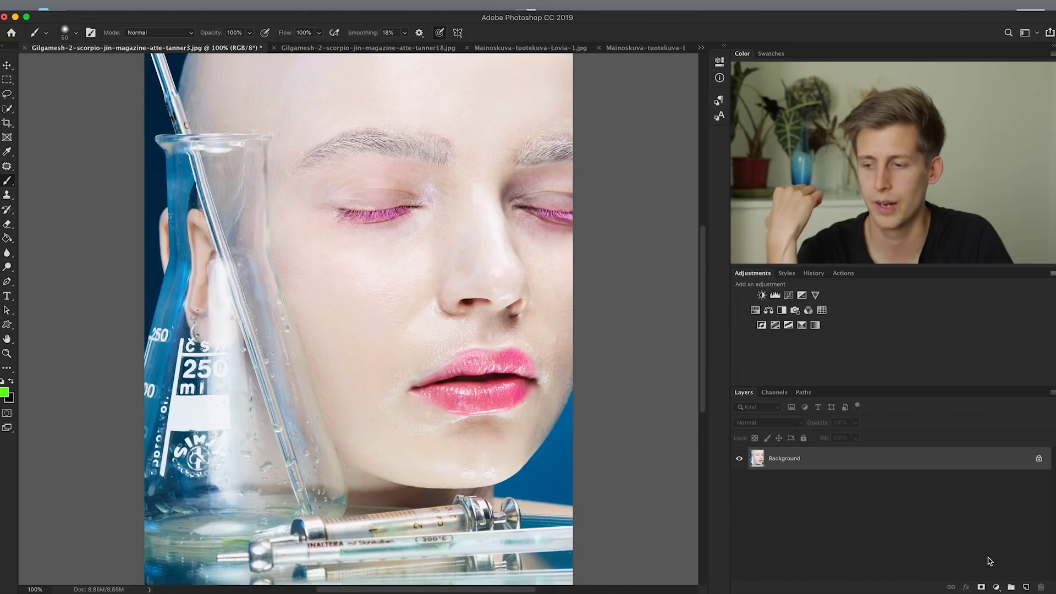
{"action": "left_click", "coordinate": [999, 584]}
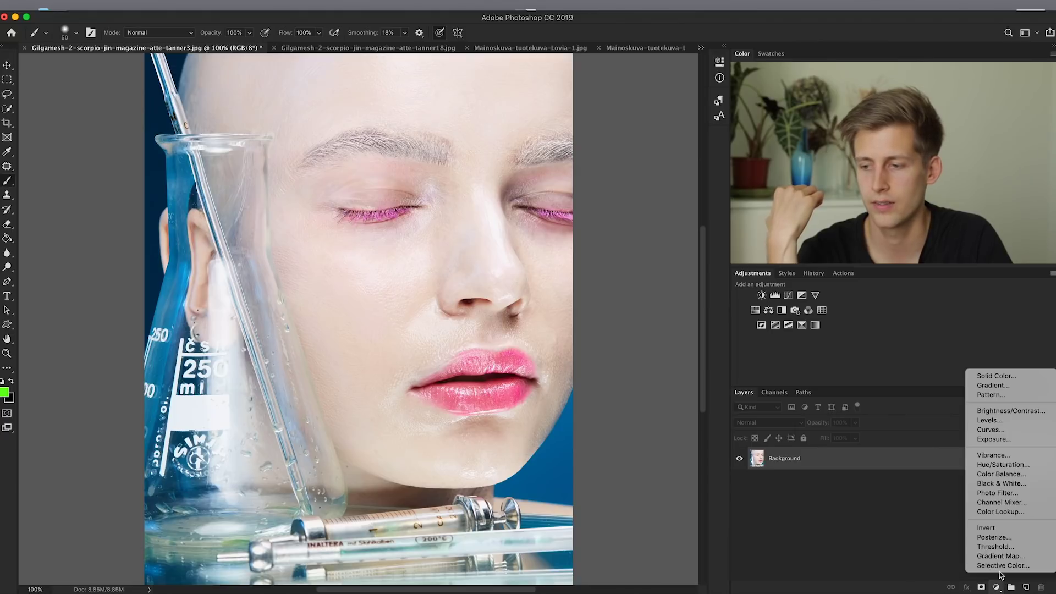
{"action": "left_click", "coordinate": [1003, 465]}
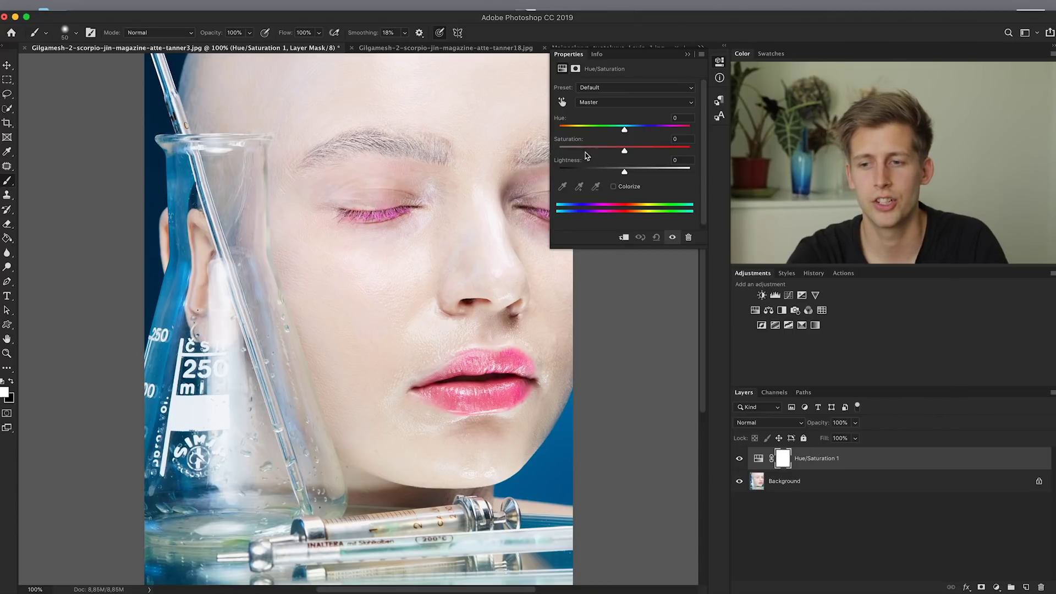
{"action": "left_click_drag", "start_coordinate": [627, 153], "coordinate": [654, 156]}
{"action": "left_click", "coordinate": [687, 55]}
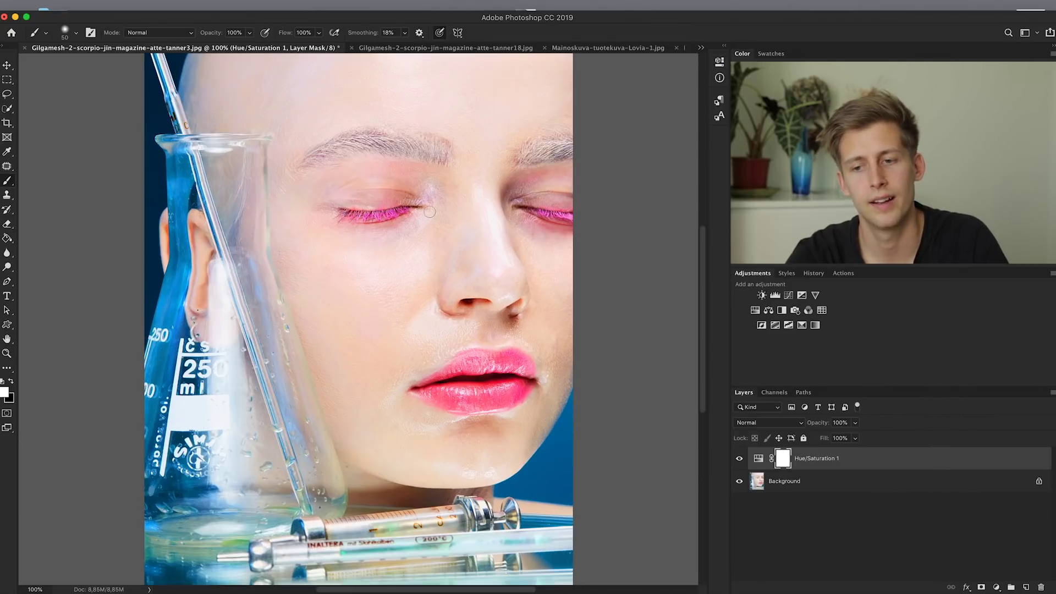
Toggle Hue/Saturation 1 on and off to compare the portrait before and after
{"action": "left_click", "coordinate": [738, 458]}
{"action": "left_click", "coordinate": [737, 458]}
{"action": "left_click", "coordinate": [736, 457]}
{"action": "left_click", "coordinate": [735, 454]}
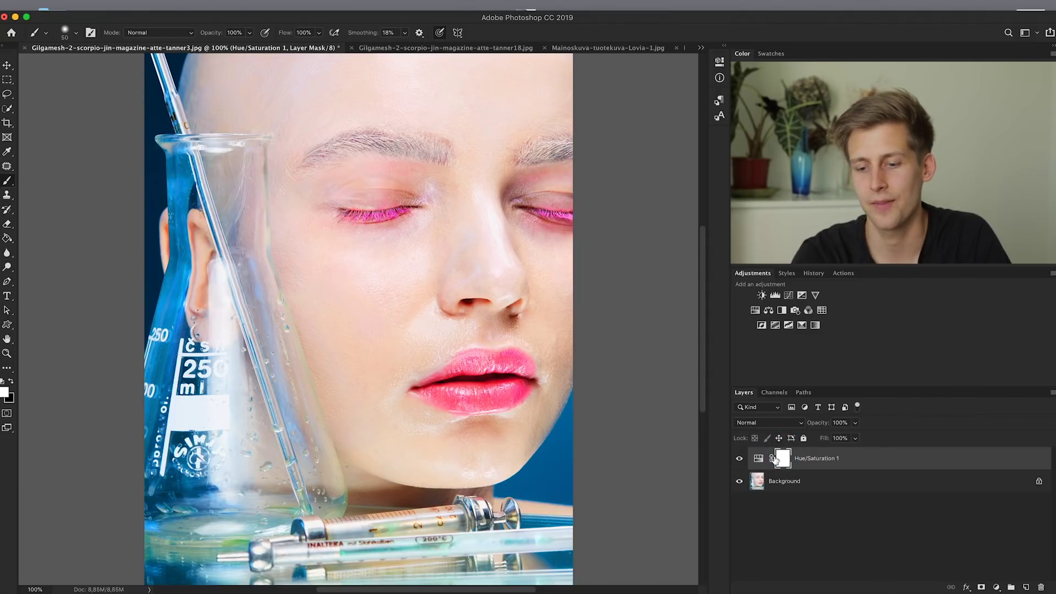
{"action": "left_click", "coordinate": [740, 459]}
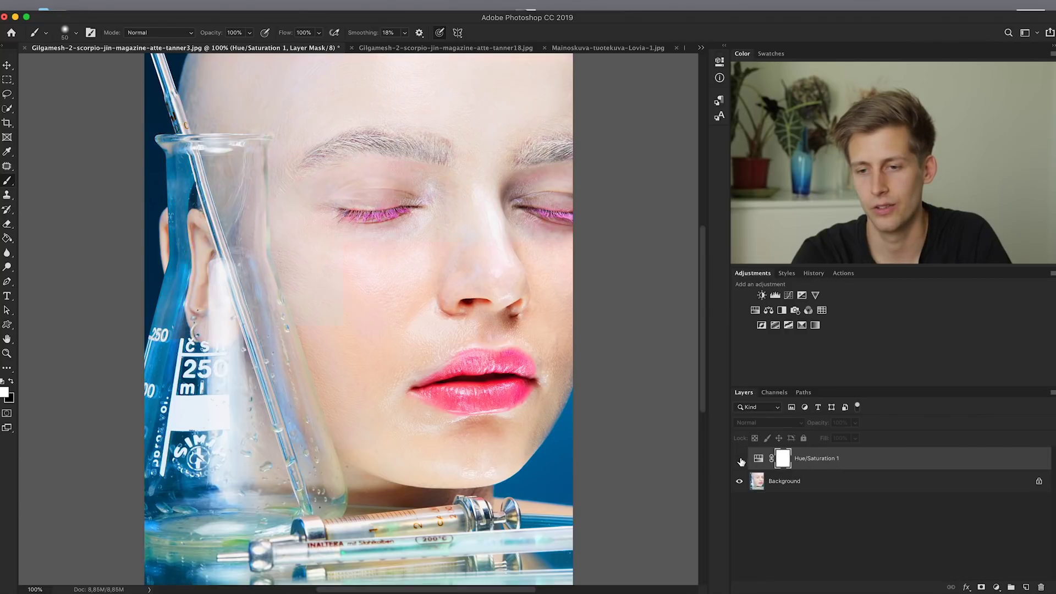
{"action": "left_click", "coordinate": [740, 459]}
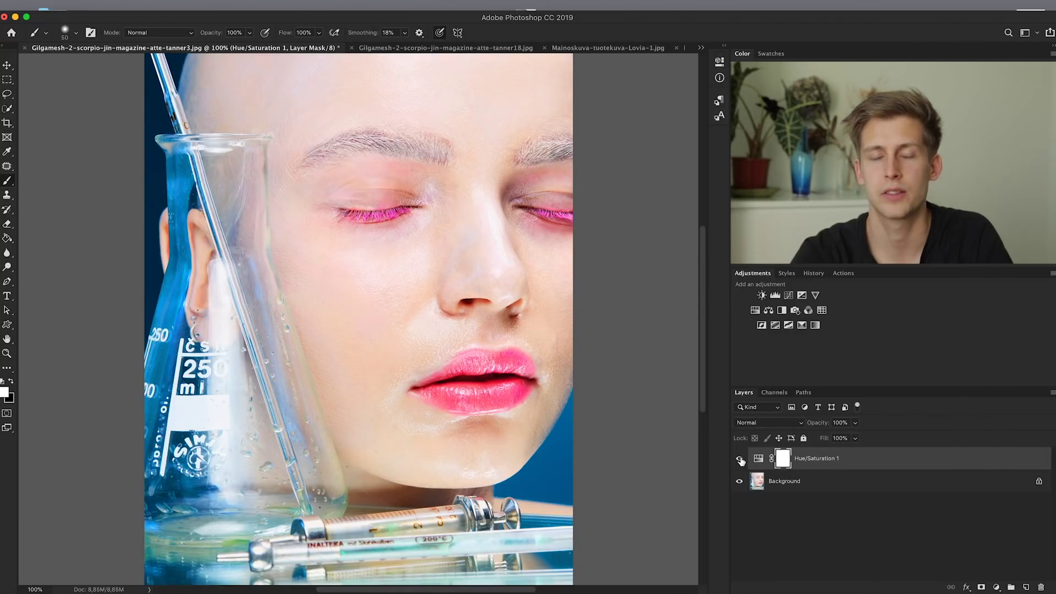
{"action": "left_click", "coordinate": [740, 460]}
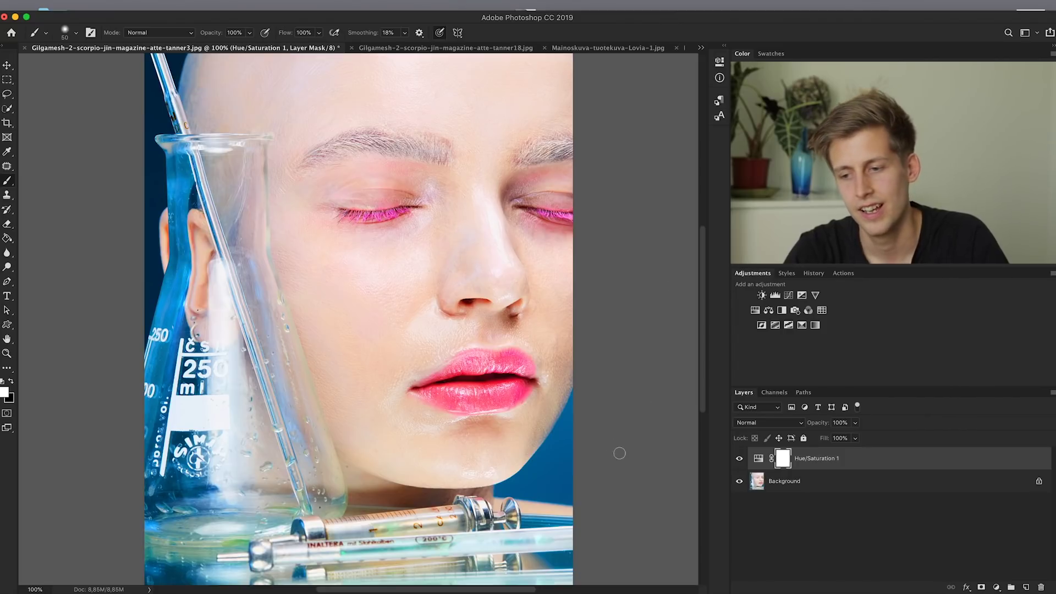
{"action": "left_click", "coordinate": [740, 459]}
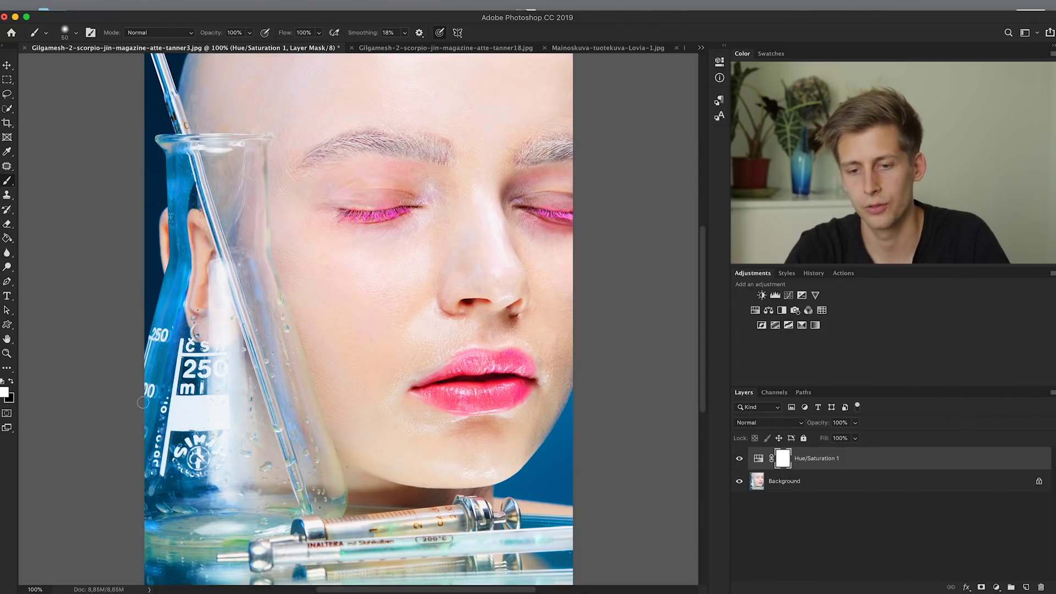
Switch the foreground to black and enlarge the brush to 300 for mask painting
{"action": "scroll", "coordinate": [213, 355], "scroll_direction": "down", "scroll_amount": 2}
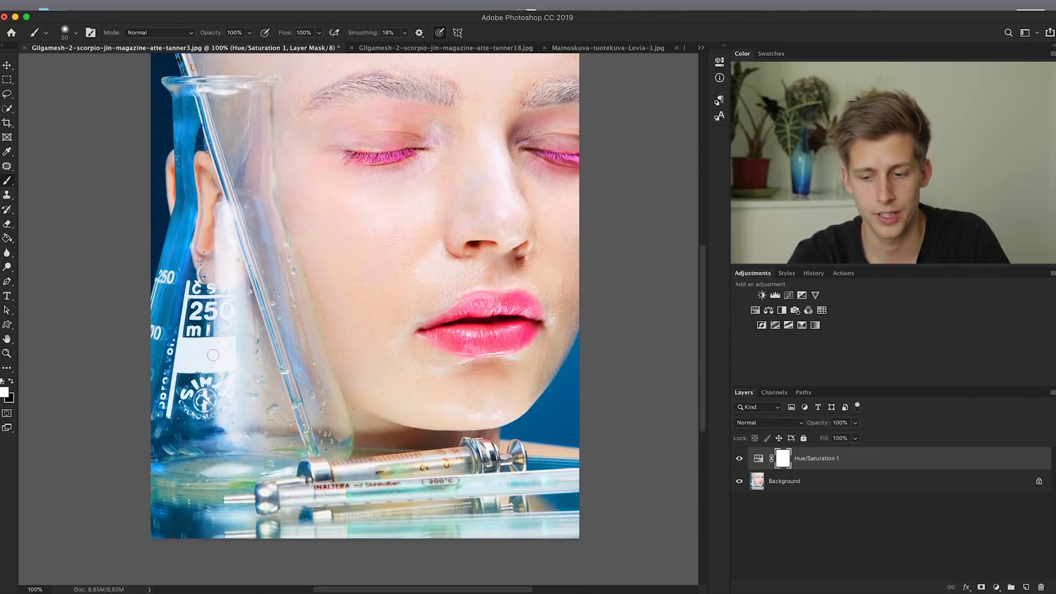
{"action": "key", "text": "x"}
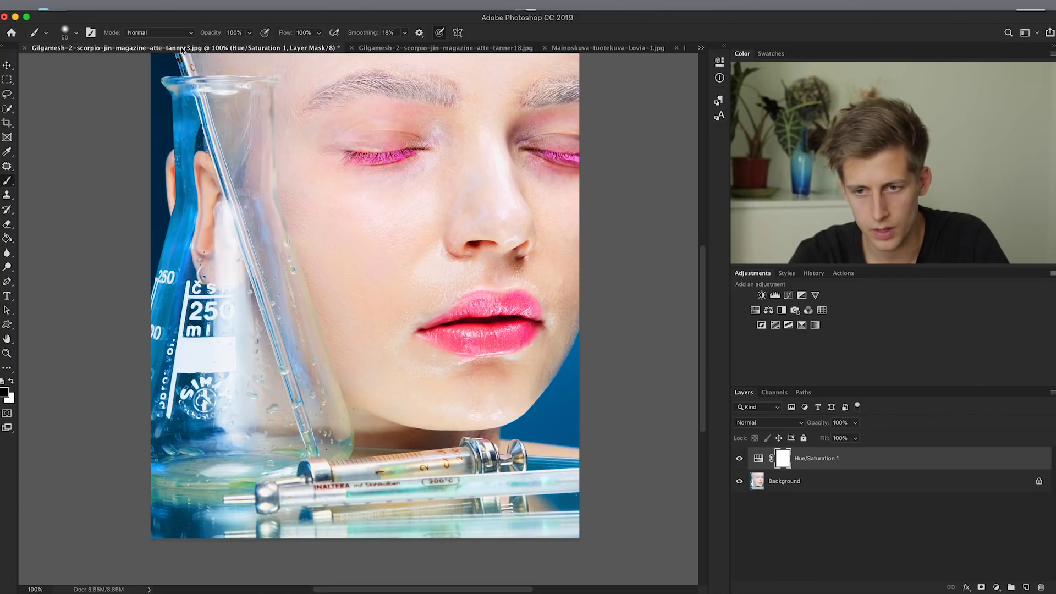
{"action": "key", "text": "bracketright"}
{"action": "key", "text": "bracketright"}
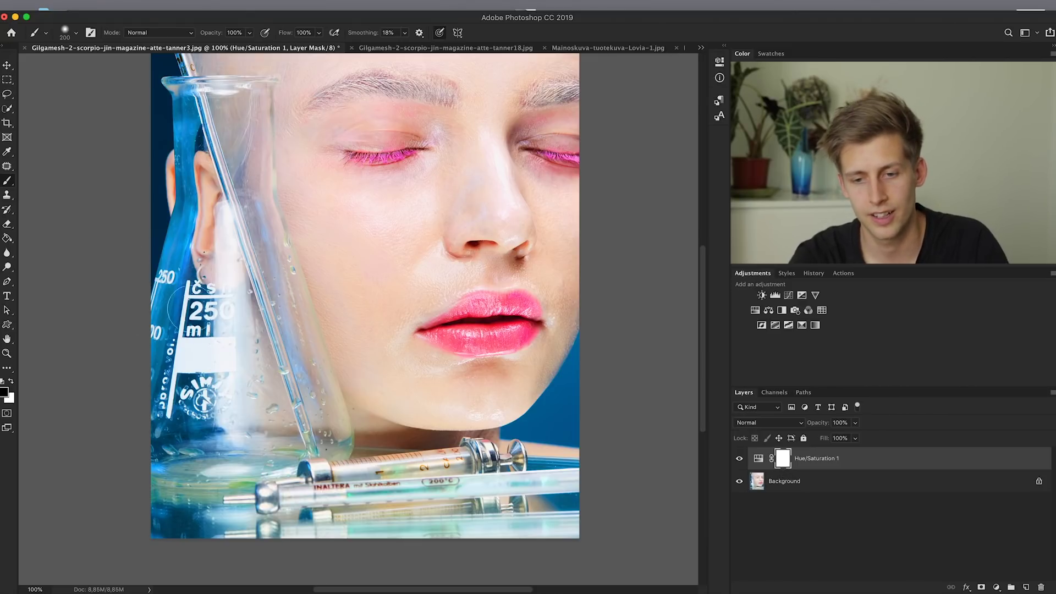
{"action": "key", "text": "bracketright"}
{"action": "key", "text": "bracketright"}
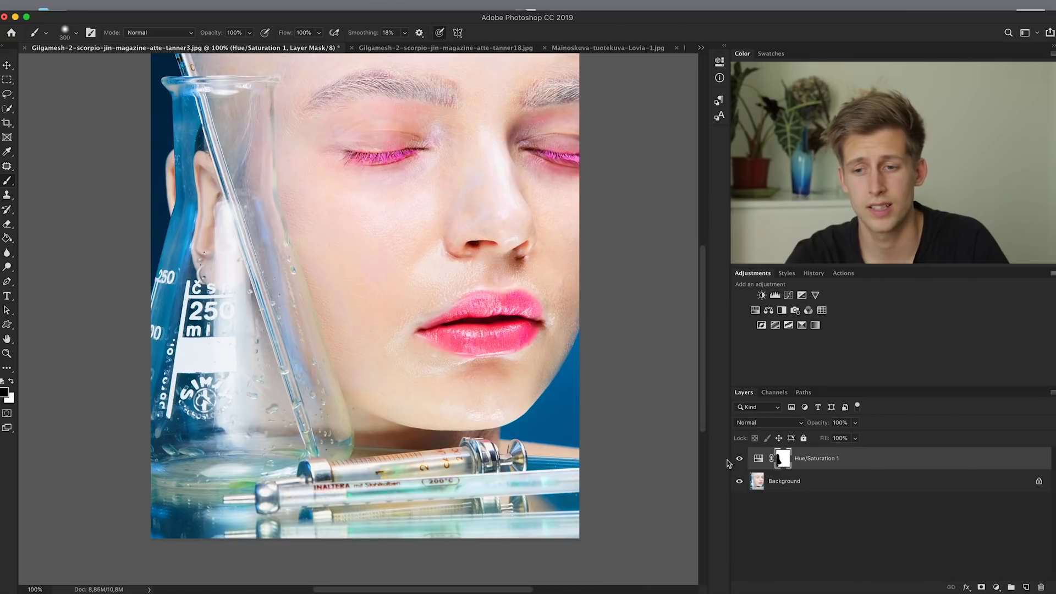
Zoom in and pan across the eyes, nose and lips to inspect the saturation effect
{"action": "scroll", "coordinate": [313, 370], "scroll_direction": "up", "scroll_amount": 2}
{"action": "scroll", "coordinate": [292, 396], "scroll_direction": "up", "scroll_amount": 2}
{"action": "scroll", "coordinate": [297, 401], "scroll_direction": "up", "scroll_amount": 2}
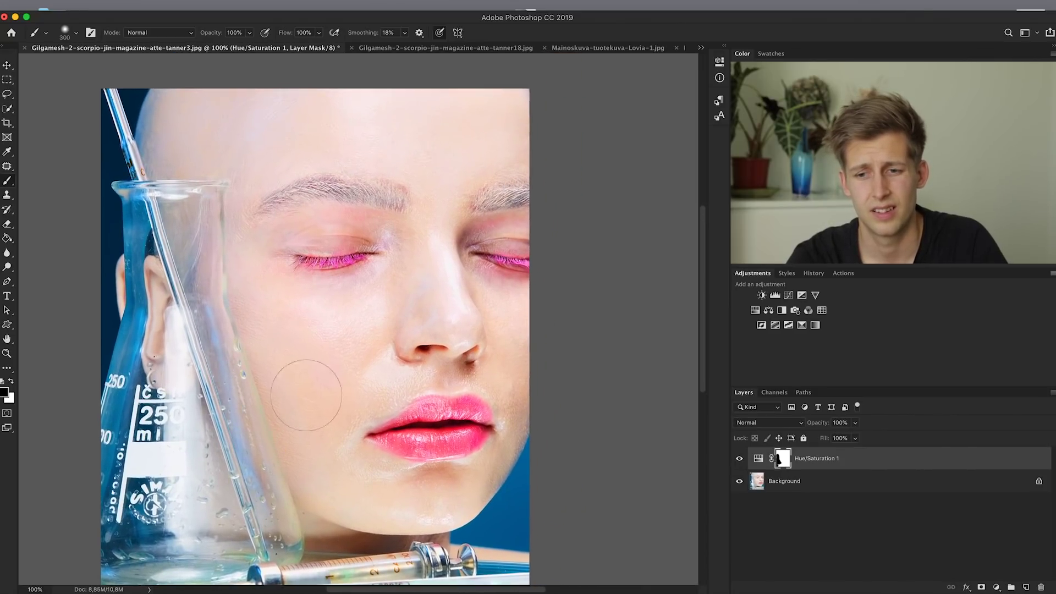
{"action": "key", "text": "ctrl+plus"}
{"action": "key", "text": "bracketleft"}
{"action": "key", "text": "bracketleft"}
{"action": "key", "text": "bracketleft"}
{"action": "scroll", "coordinate": [306, 348], "scroll_direction": "up", "scroll_amount": 3}
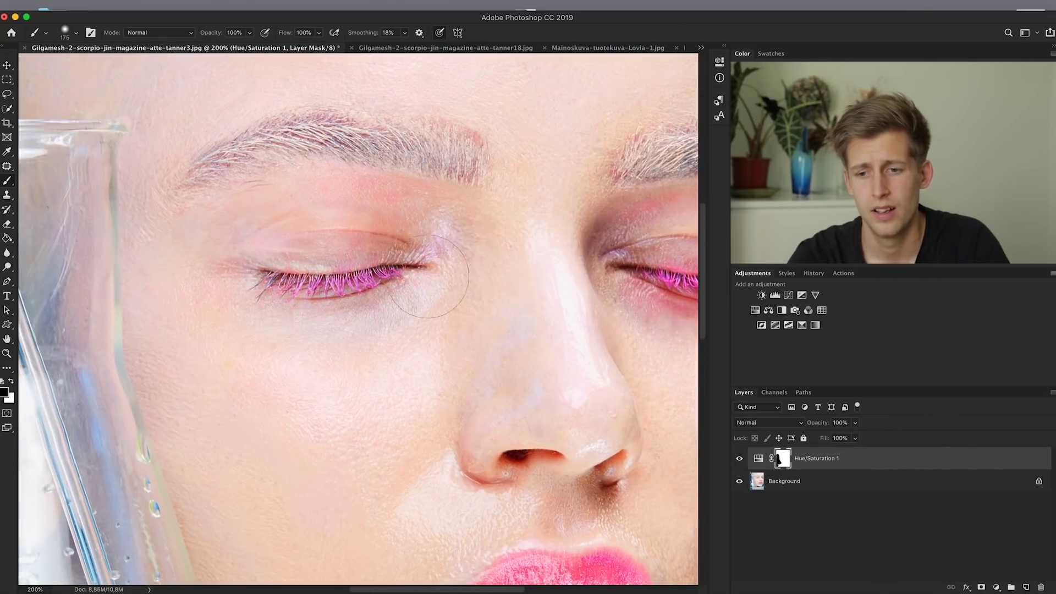
{"action": "scroll", "coordinate": [427, 277], "scroll_direction": "right", "scroll_amount": 3}
{"action": "left_click_drag", "start_coordinate": [337, 305], "coordinate": [272, 332]}
{"action": "left_click_drag", "start_coordinate": [475, 320], "coordinate": [473, 263]}
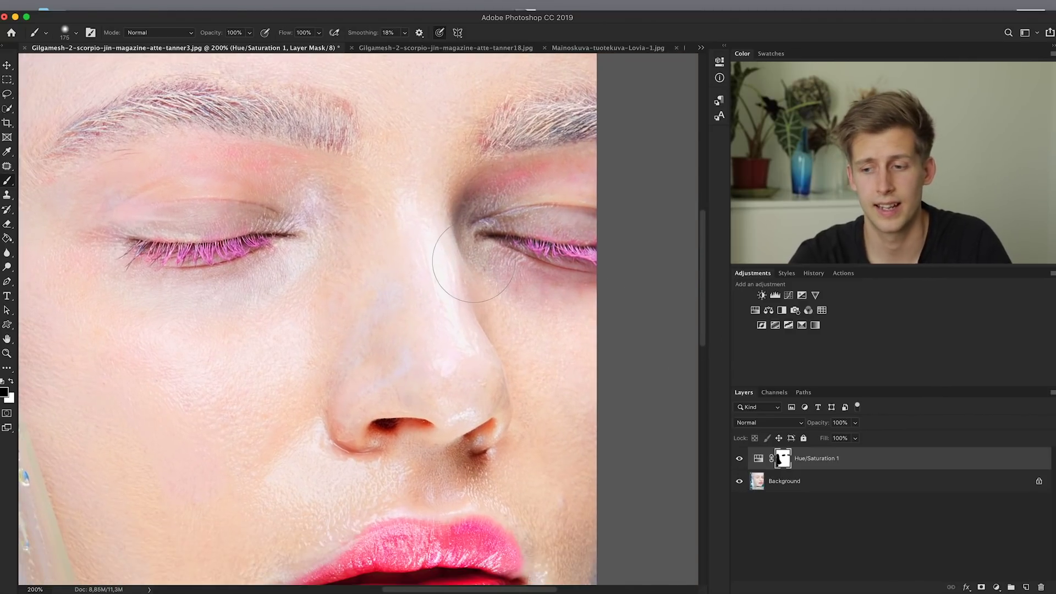
{"action": "key", "text": "super+minus"}
{"action": "key", "text": "super+minus"}
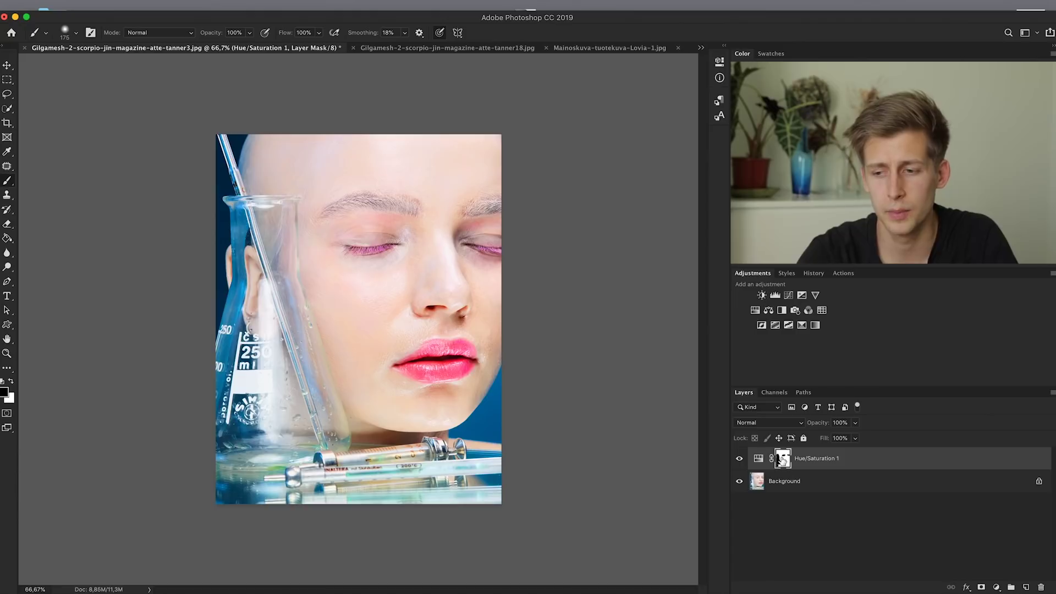
View the Hue/Saturation 1 mask on its own, then delete the adjustment layer
{"action": "left_click", "coordinate": [784, 458], "text": "alt"}
{"action": "key", "text": "super+plus"}
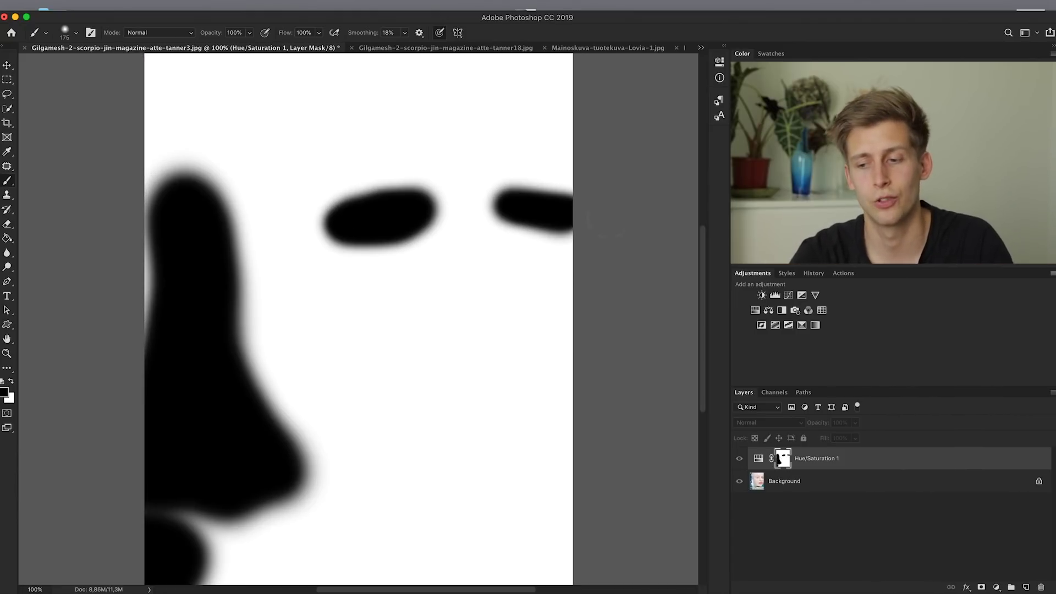
{"action": "left_click", "coordinate": [783, 458], "text": "alt"}
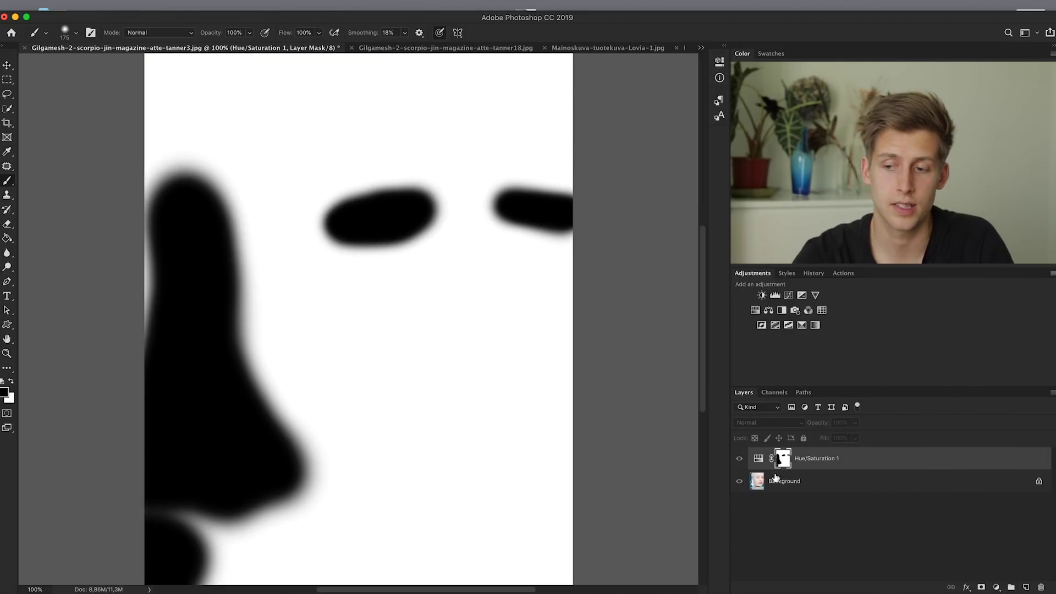
{"action": "left_click", "coordinate": [784, 462], "text": "alt"}
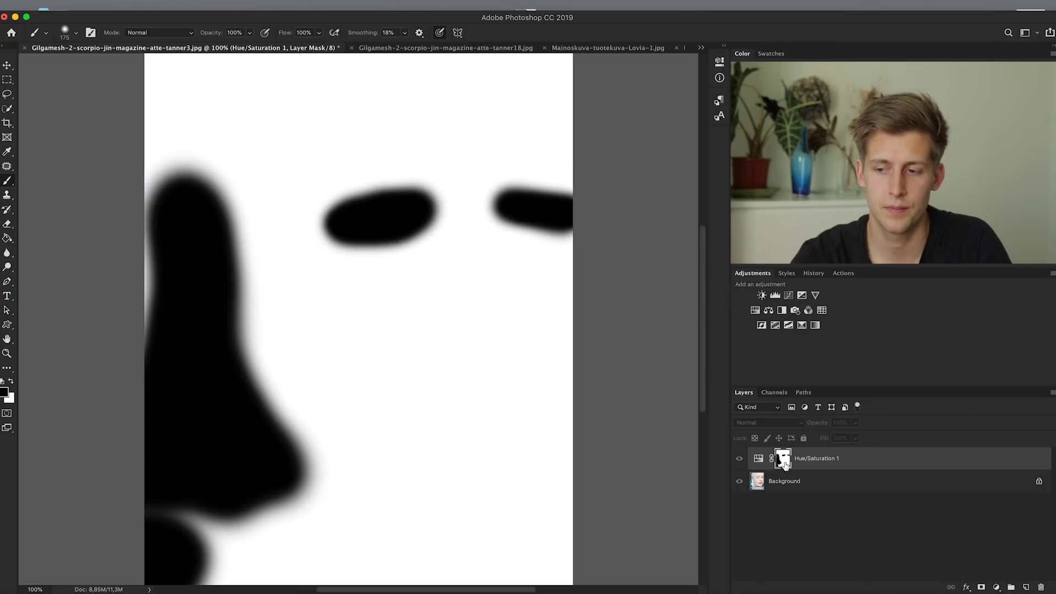
{"action": "left_click", "coordinate": [785, 465], "text": "alt"}
{"action": "left_click", "coordinate": [740, 462]}
{"action": "left_click_drag", "start_coordinate": [758, 462], "coordinate": [1040, 587]}
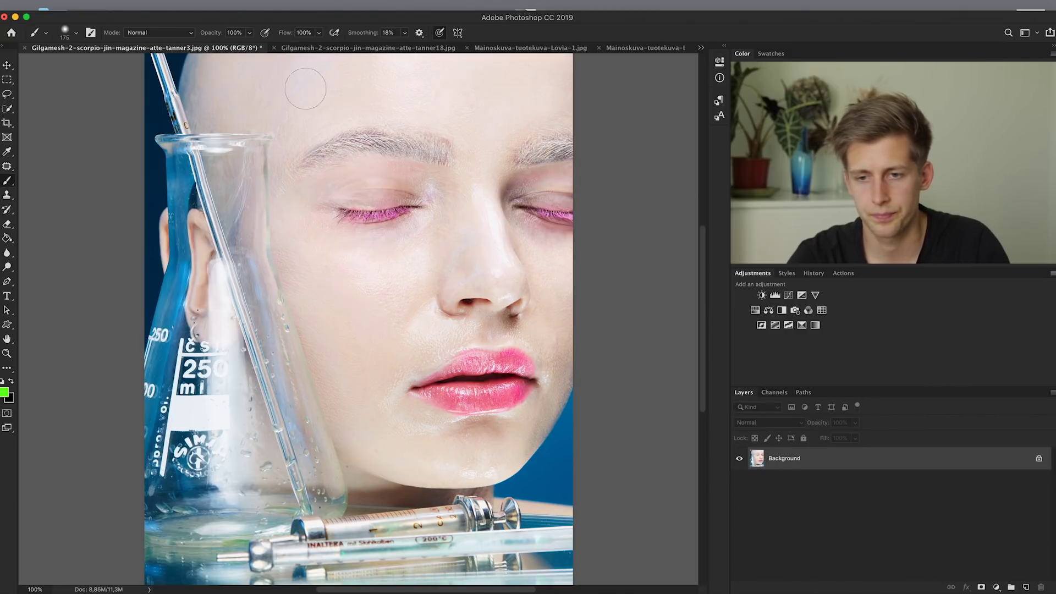
Switch to Simu-1.jpg, zoom to 50%, and reposition the garage scene in the window
{"action": "left_click", "coordinate": [316, 48]}
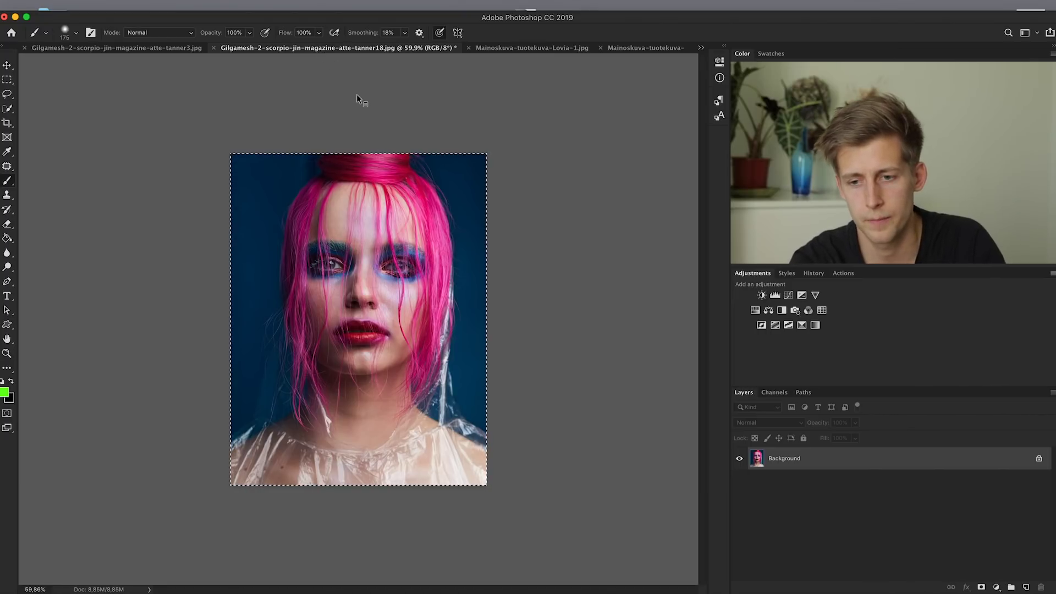
{"action": "key", "text": "ctrl+Tab"}
{"action": "key", "text": "ctrl+Tab"}
{"action": "key", "text": "ctrl+Tab"}
{"action": "key", "text": "ctrl+Tab"}
{"action": "key", "text": "ctrl+Tab"}
{"action": "key", "text": "ctrl+Tab"}
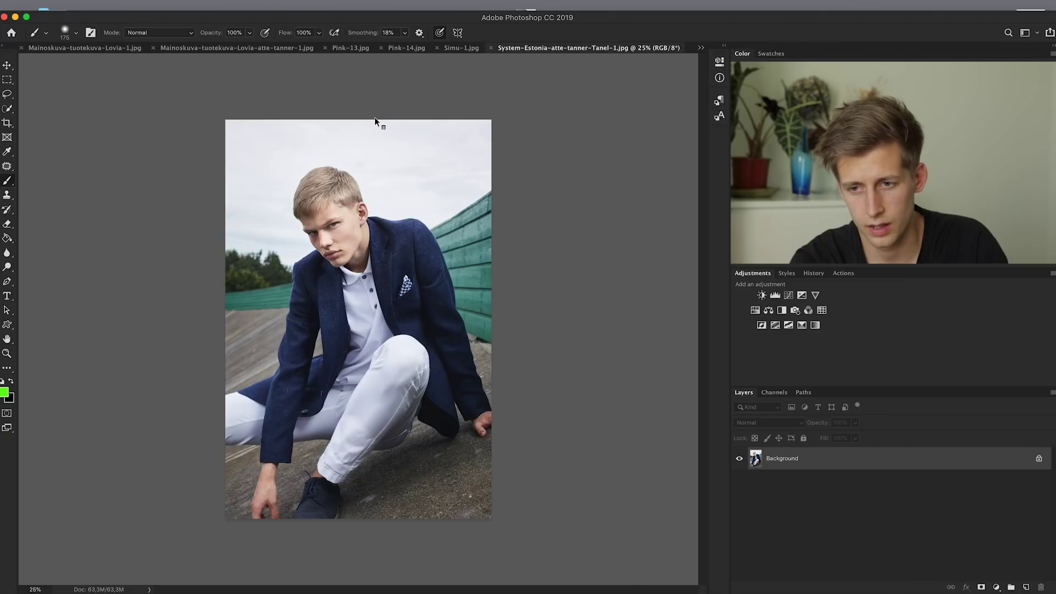
{"action": "left_click", "coordinate": [463, 49]}
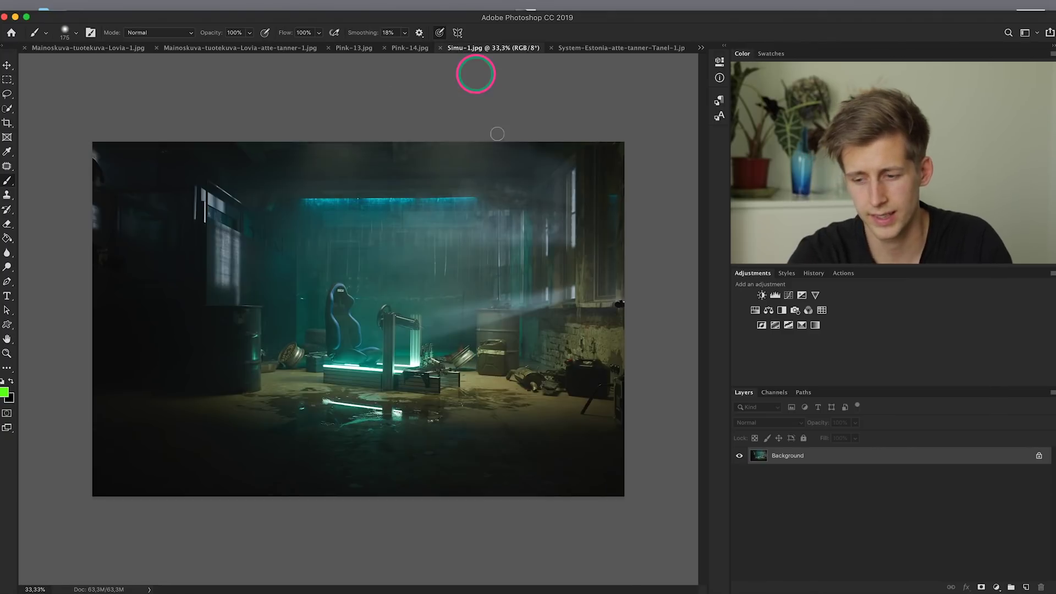
{"action": "key", "text": "ctrl+plus"}
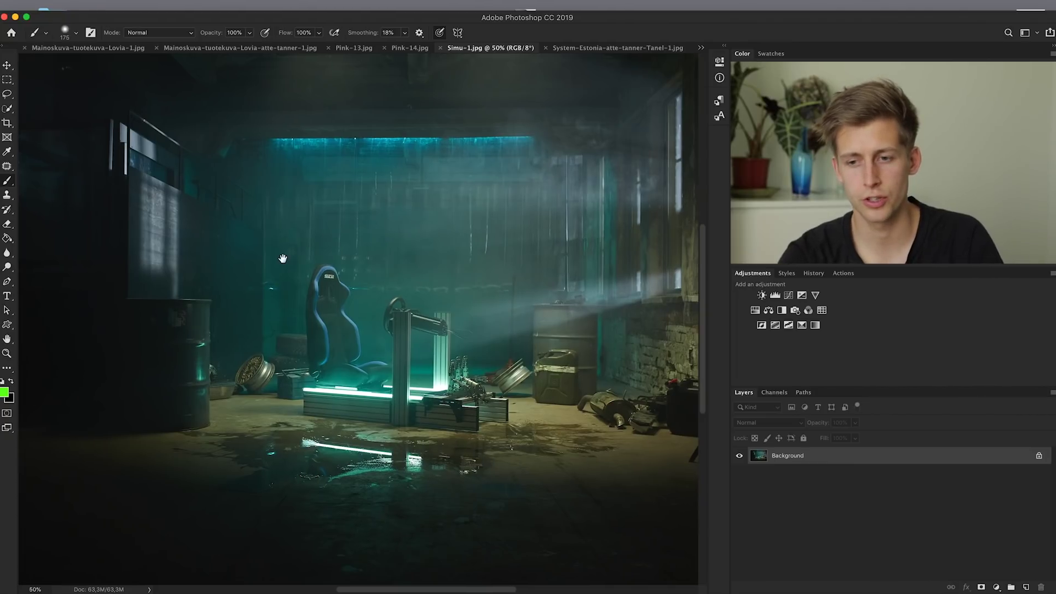
{"action": "left_click_drag", "start_coordinate": [333, 222], "coordinate": [237, 254]}
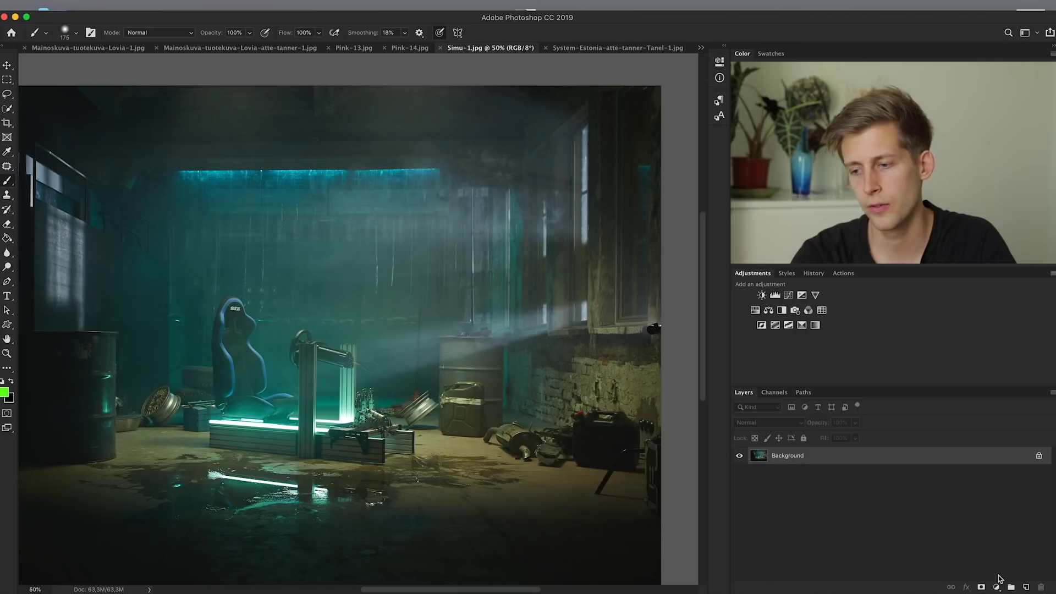
Add a Curves adjustment layer, raising the upper curve point and lowering a shadow point
{"action": "left_click", "coordinate": [996, 588]}
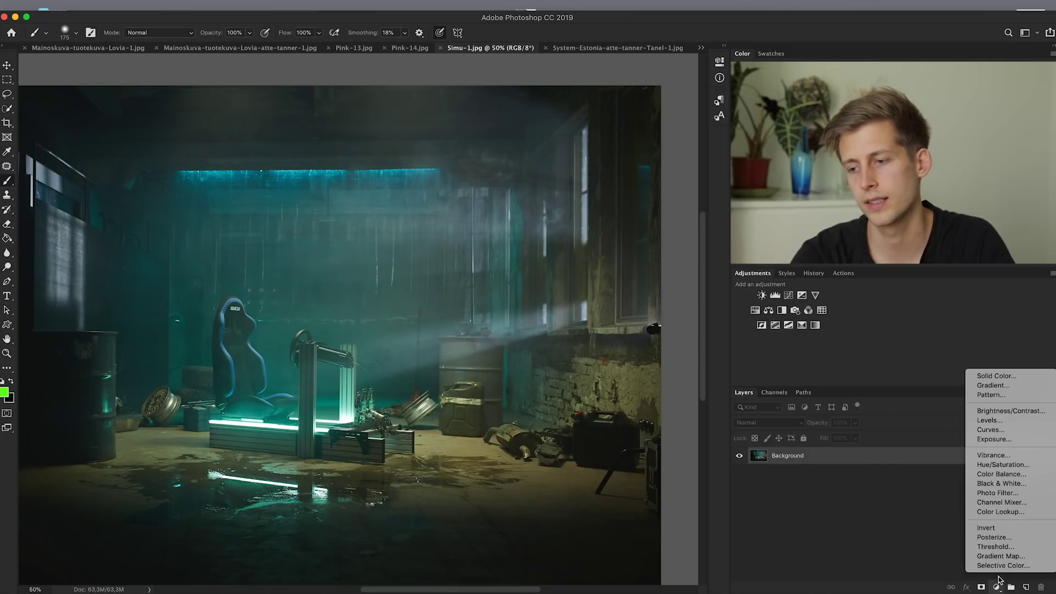
{"action": "left_click", "coordinate": [1003, 431]}
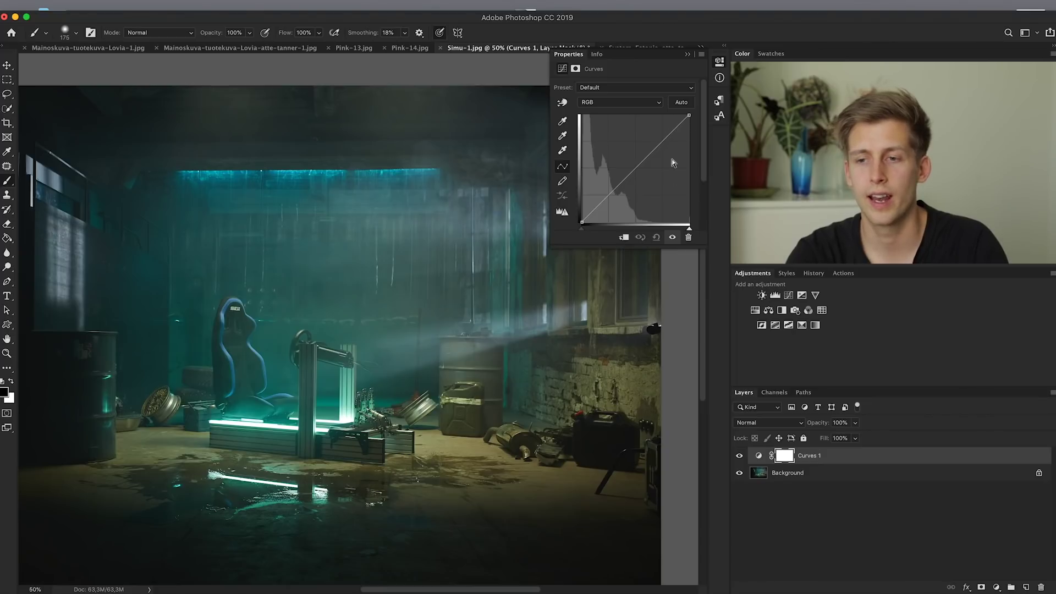
{"action": "left_click_drag", "start_coordinate": [661, 140], "coordinate": [659, 137]}
{"action": "left_click_drag", "start_coordinate": [609, 188], "coordinate": [610, 192]}
{"action": "left_click_drag", "start_coordinate": [655, 142], "coordinate": [653, 143]}
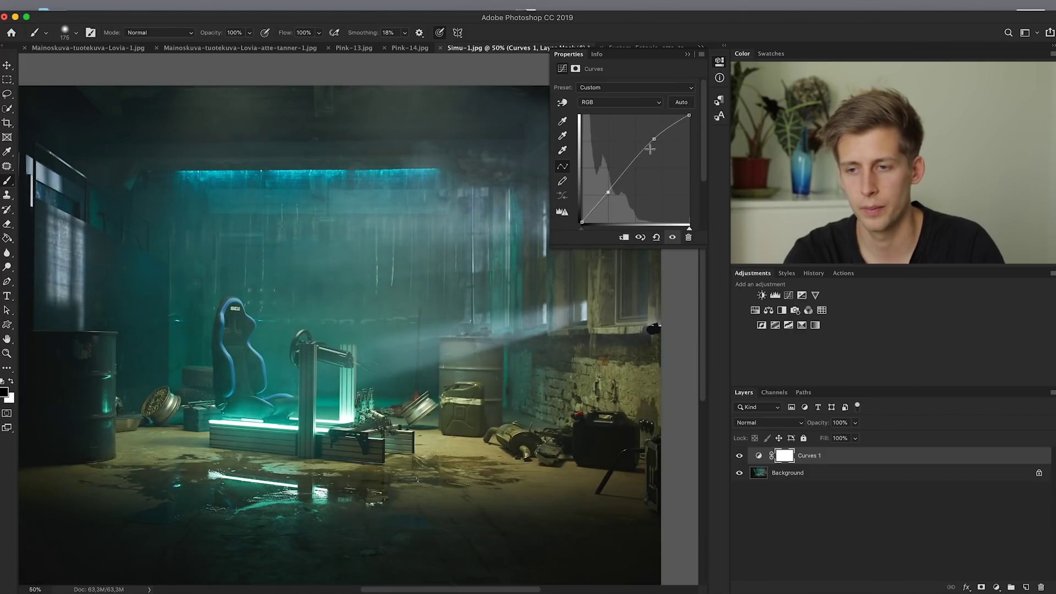
Compare the garage scene with and without the Curves brightening, zooming out and back in
{"action": "left_click", "coordinate": [739, 455]}
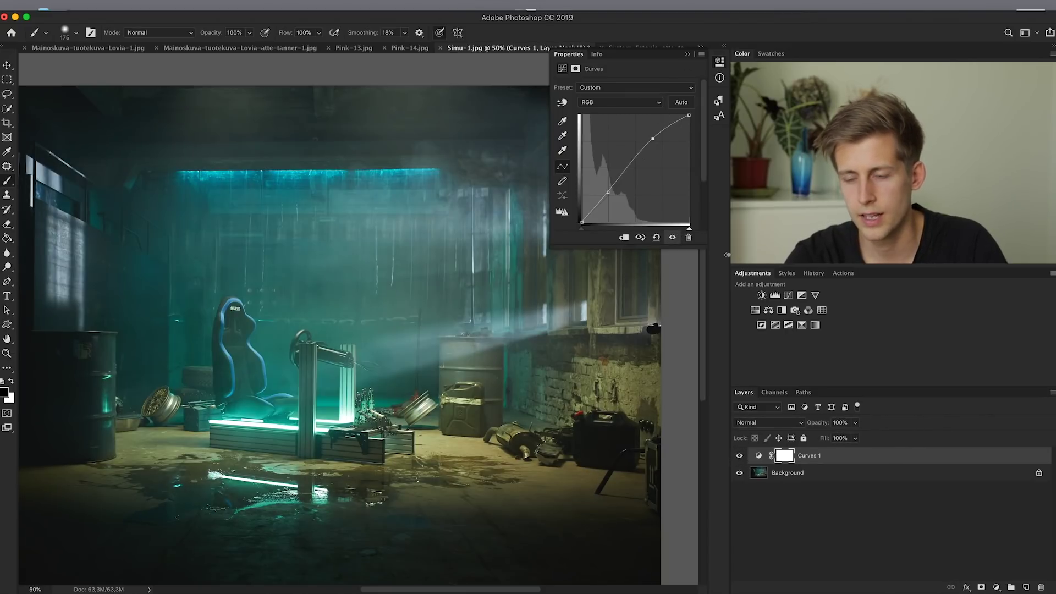
{"action": "left_click", "coordinate": [688, 56]}
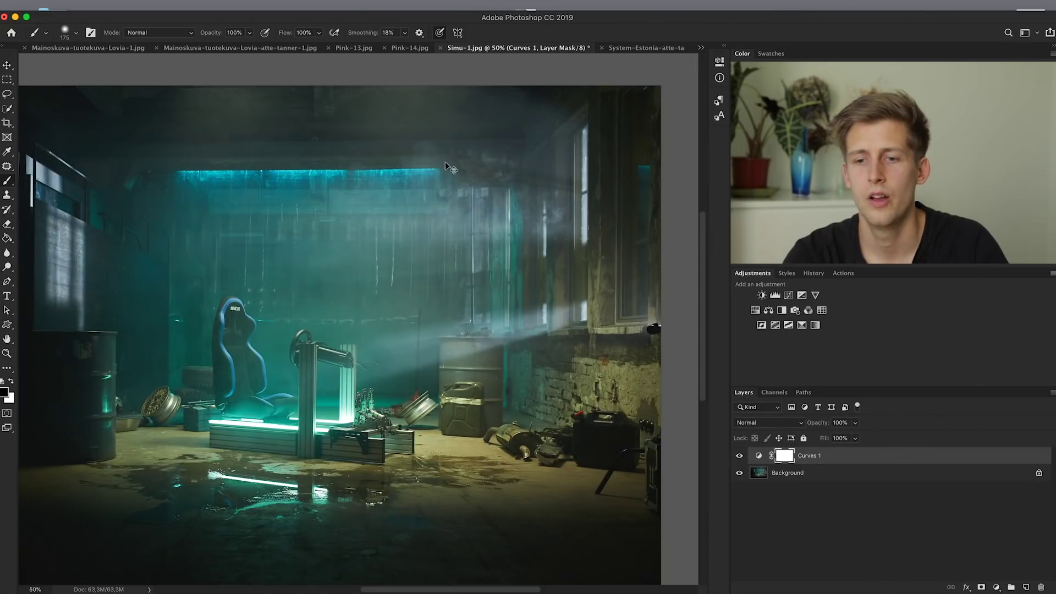
{"action": "key", "text": "ctrl+minus"}
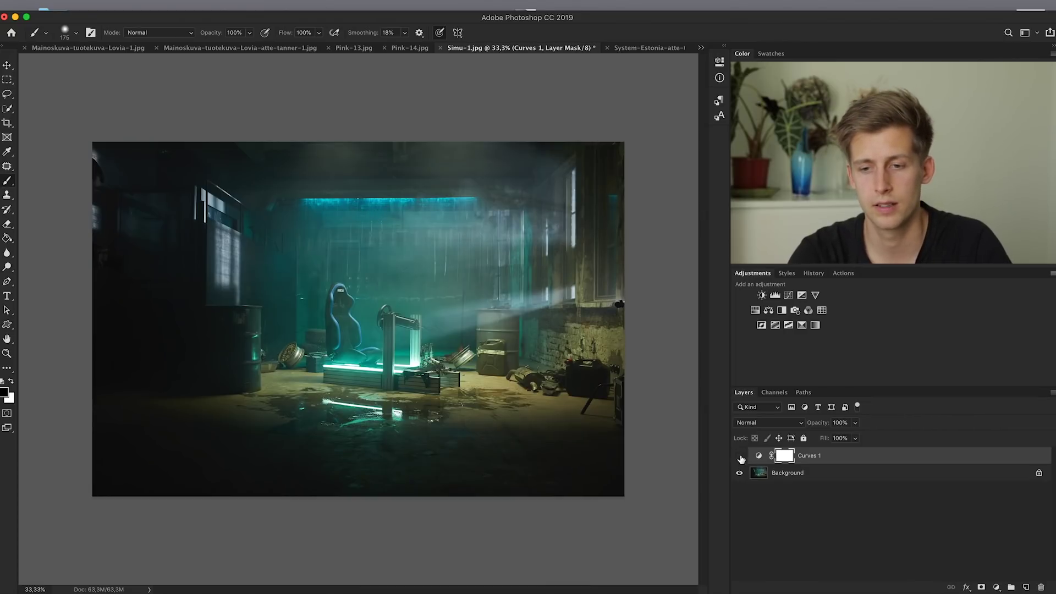
{"action": "left_click", "coordinate": [740, 456]}
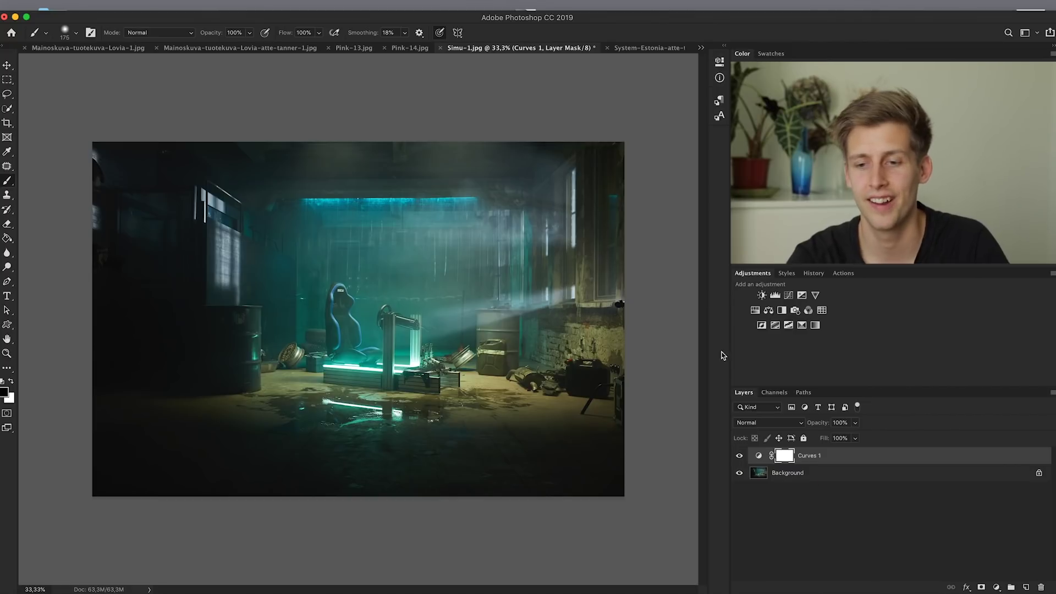
{"action": "key", "text": "ctrl+plus"}
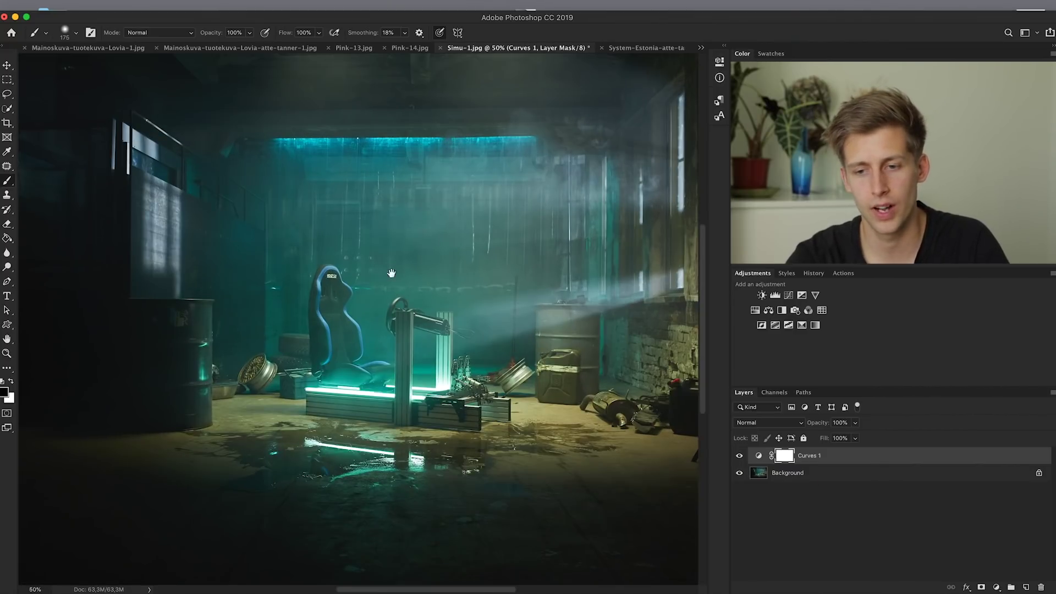
{"action": "scroll", "coordinate": [411, 231], "scroll_direction": "up", "scroll_amount": 3}
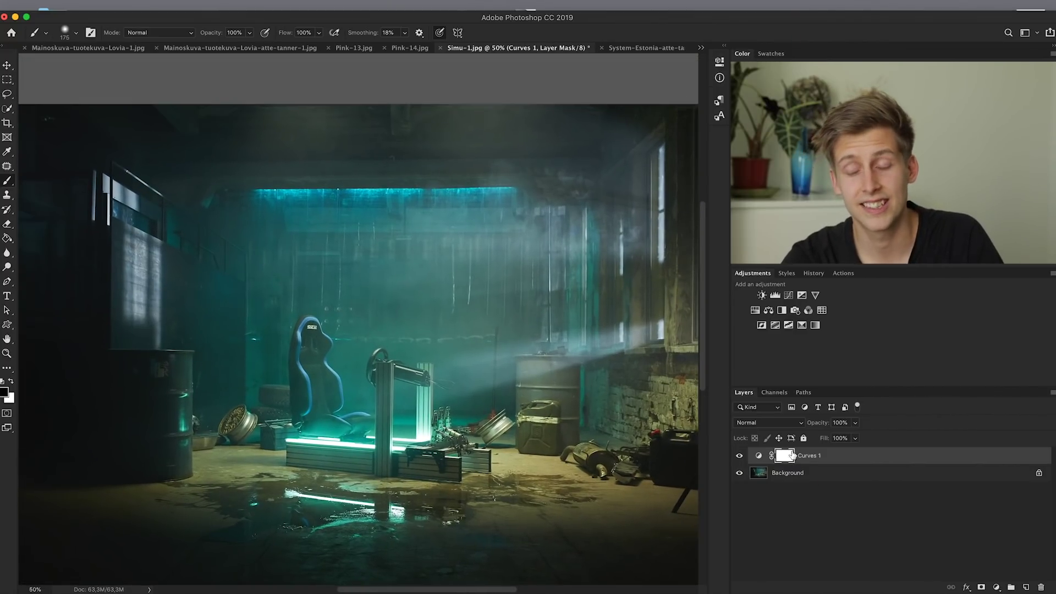
{"action": "key", "text": "ctrl+2"}
Invert the Curves 1 mask to black and make white the painting colour
{"action": "left_click", "coordinate": [787, 456]}
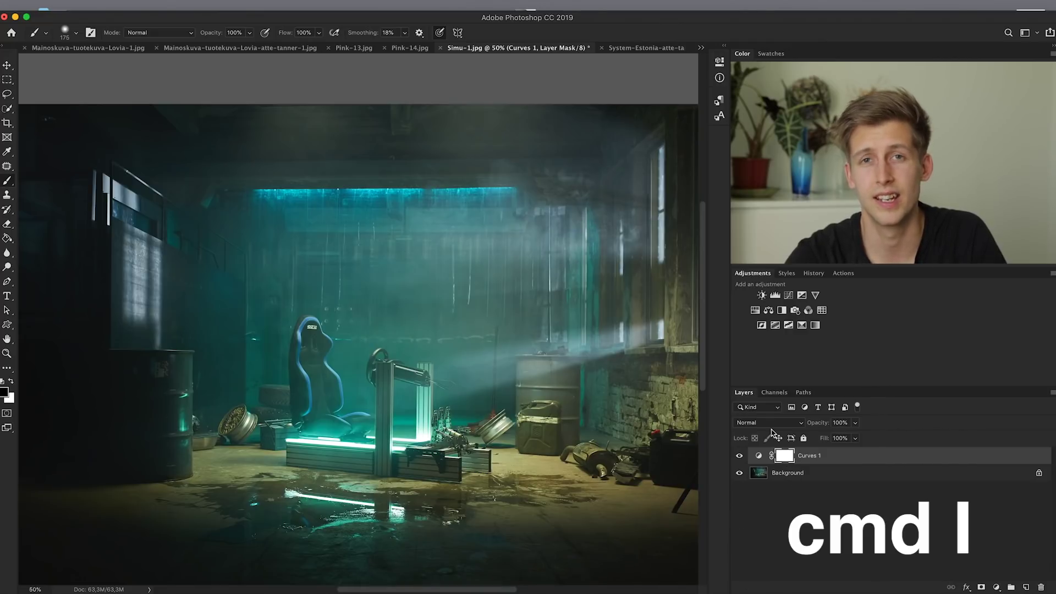
{"action": "key", "text": "ctrl+i"}
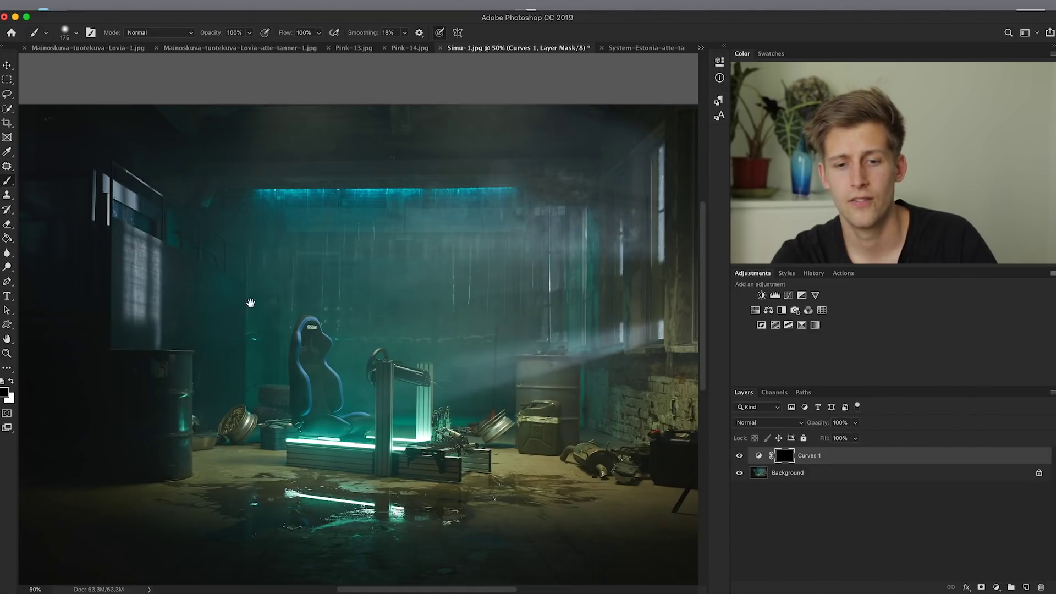
{"action": "key", "text": "x"}
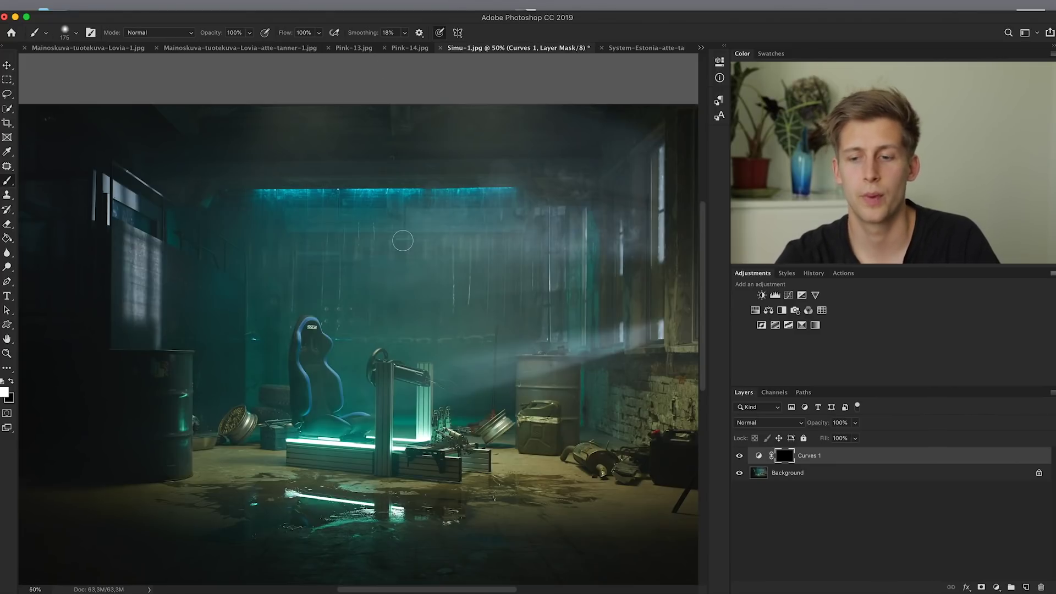
Enlarge the brush and paint white onto the mask along the light beam and upper wall
{"action": "scroll", "coordinate": [408, 313], "scroll_direction": "right", "scroll_amount": 4}
{"action": "key", "text": "bracketright"}
{"action": "key", "text": "bracketright"}
{"action": "key", "text": "bracketright"}
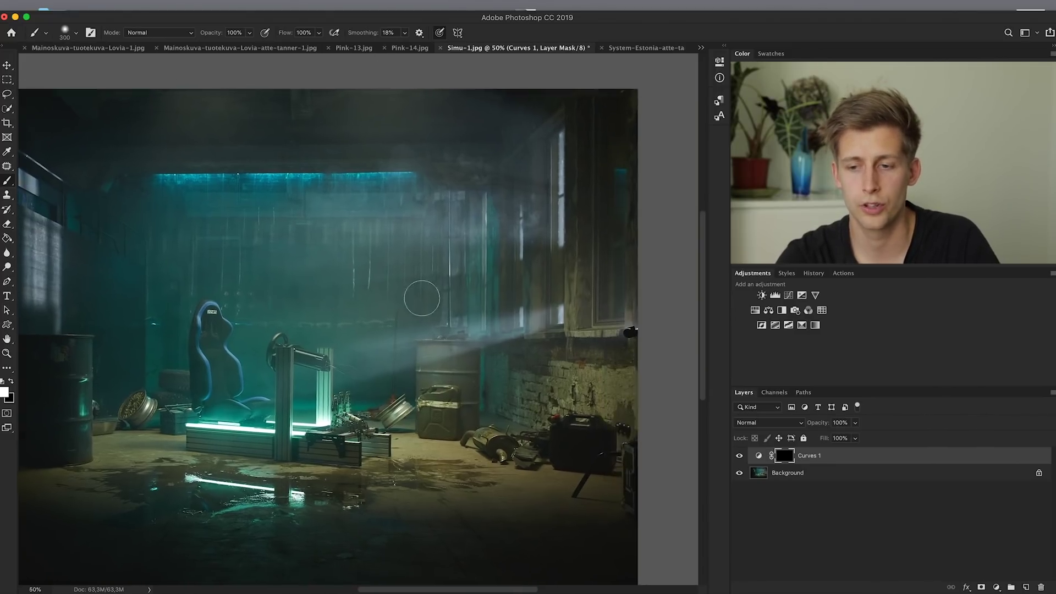
{"action": "key", "text": "bracketright"}
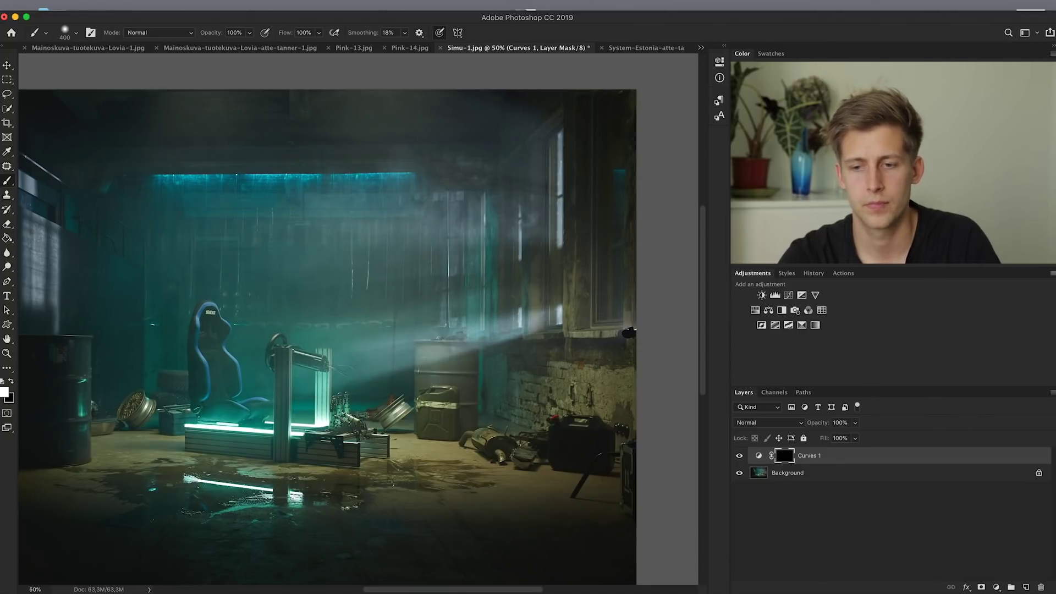
{"action": "mouse_move", "coordinate": [418, 291]}
{"action": "left_mouse_down"}
{"action": "mouse_move", "coordinate": [479, 259]}
{"action": "mouse_move", "coordinate": [282, 314]}
{"action": "mouse_move", "coordinate": [237, 300]}
{"action": "left_mouse_up"}
{"action": "mouse_move", "coordinate": [451, 253]}
{"action": "left_mouse_down"}
{"action": "mouse_move", "coordinate": [231, 236]}
{"action": "mouse_move", "coordinate": [429, 209]}
{"action": "mouse_move", "coordinate": [231, 187]}
{"action": "left_mouse_up"}
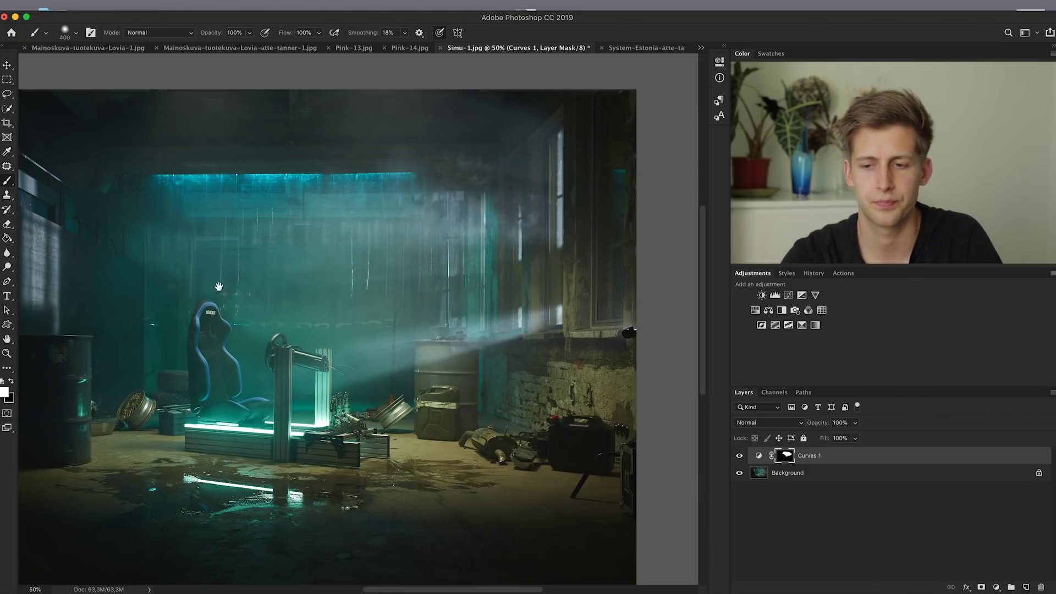
{"action": "scroll", "coordinate": [280, 223], "scroll_direction": "left", "scroll_amount": 3}
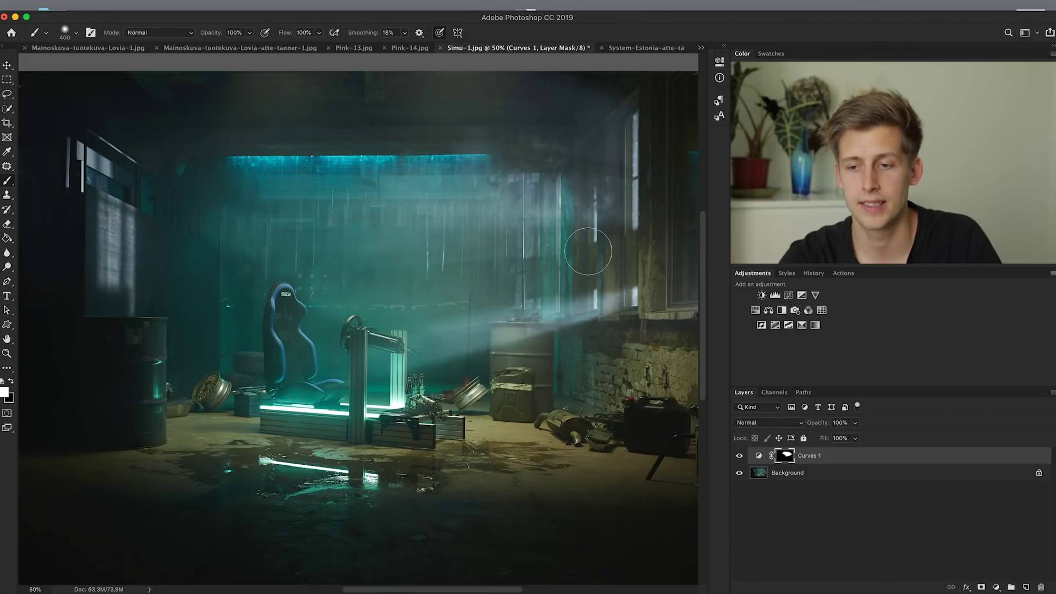
Toggle Curves 1 visibility to compare, then disable the Curves 1 layer mask
{"action": "left_click", "coordinate": [740, 456]}
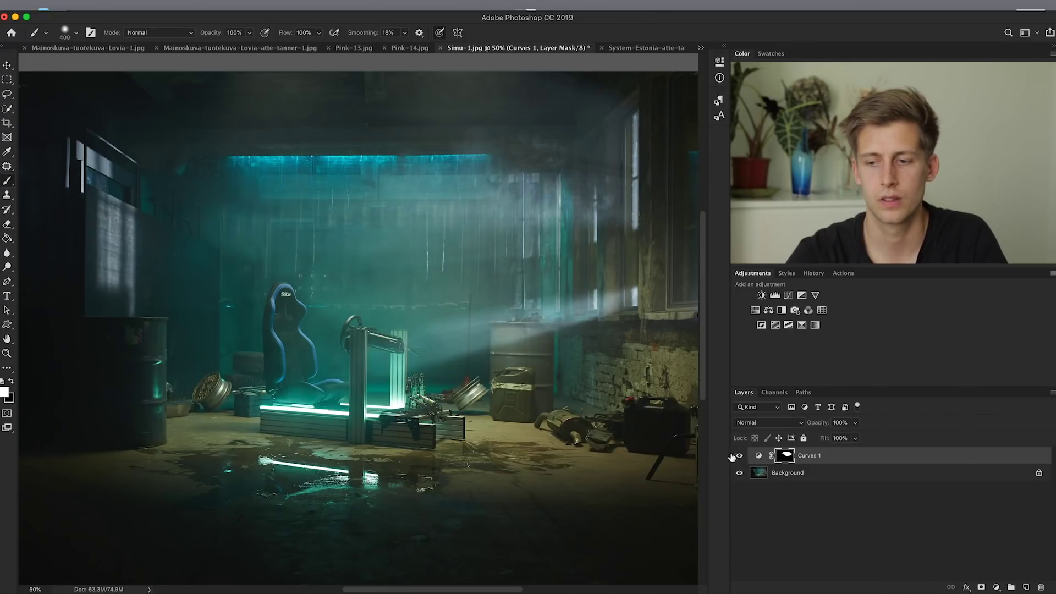
{"action": "left_click", "coordinate": [739, 456]}
{"action": "left_click", "coordinate": [739, 457]}
{"action": "left_click", "coordinate": [740, 456]}
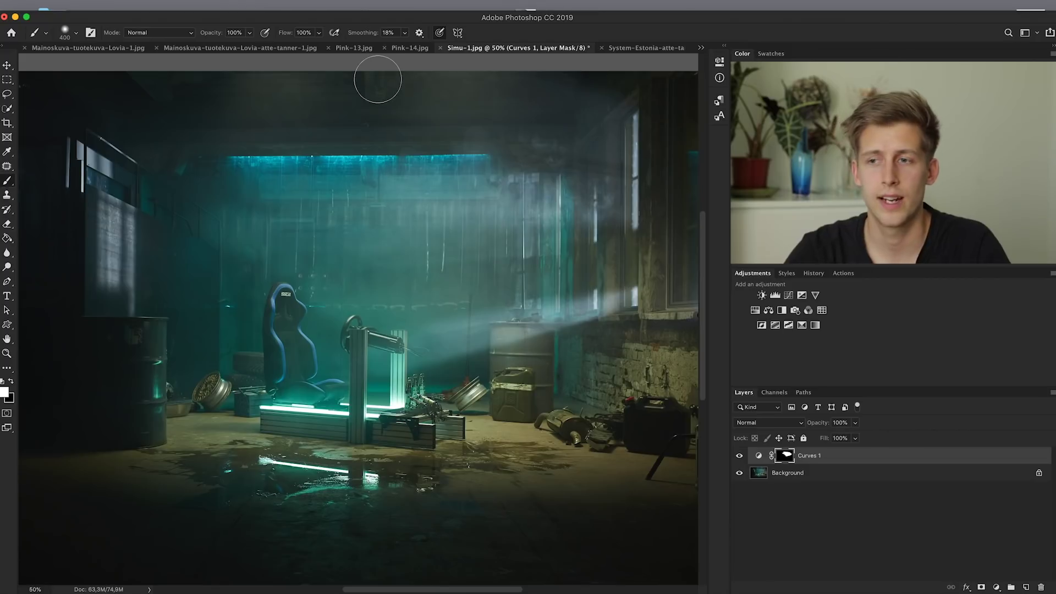
{"action": "key", "text": "shift"}
{"action": "left_click", "coordinate": [785, 456], "text": "shift"}
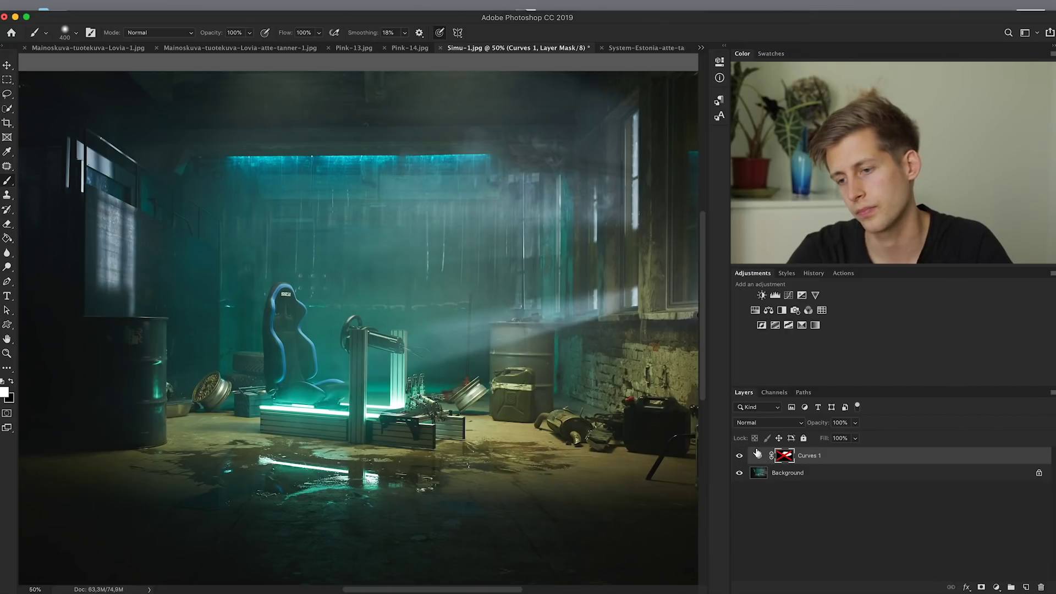
Toggle the Curves 1 mask off and on to compare, leaving it enabled
{"action": "left_click", "coordinate": [785, 457], "text": "shift"}
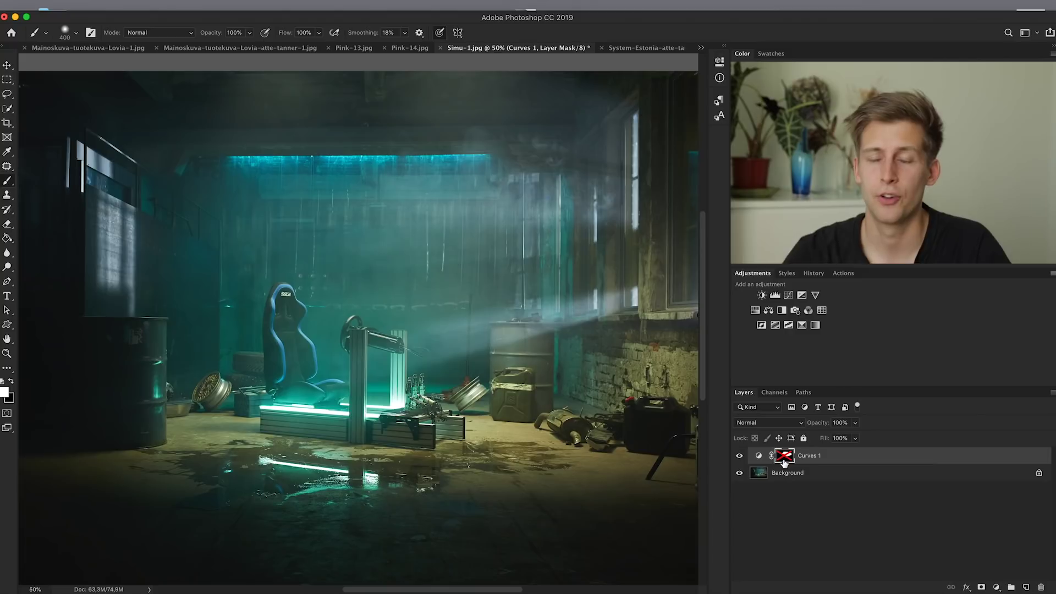
{"action": "left_click", "coordinate": [783, 460], "text": "shift"}
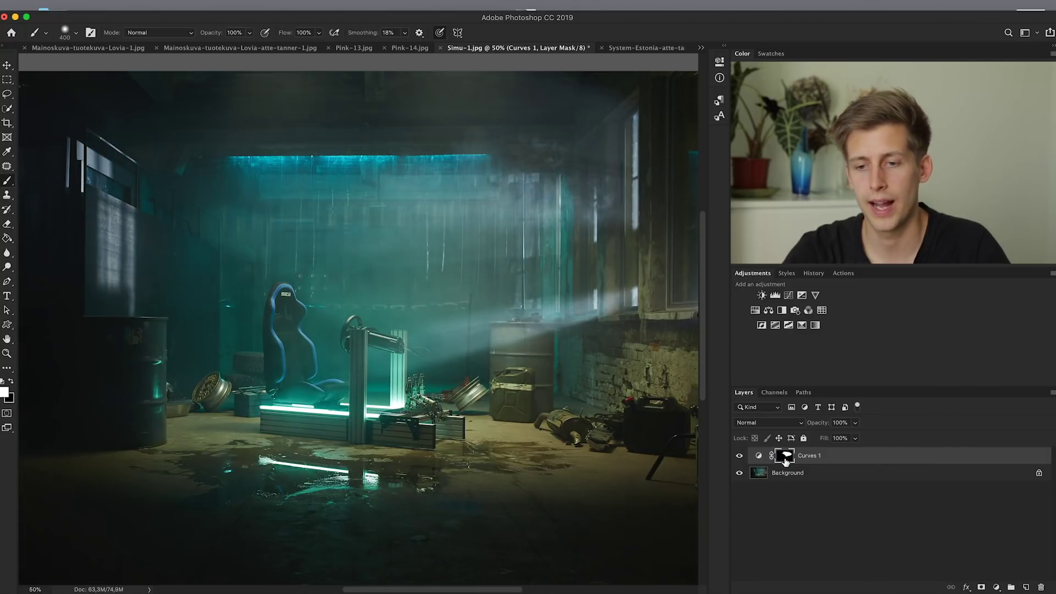
{"action": "left_click", "coordinate": [784, 460], "text": "shift"}
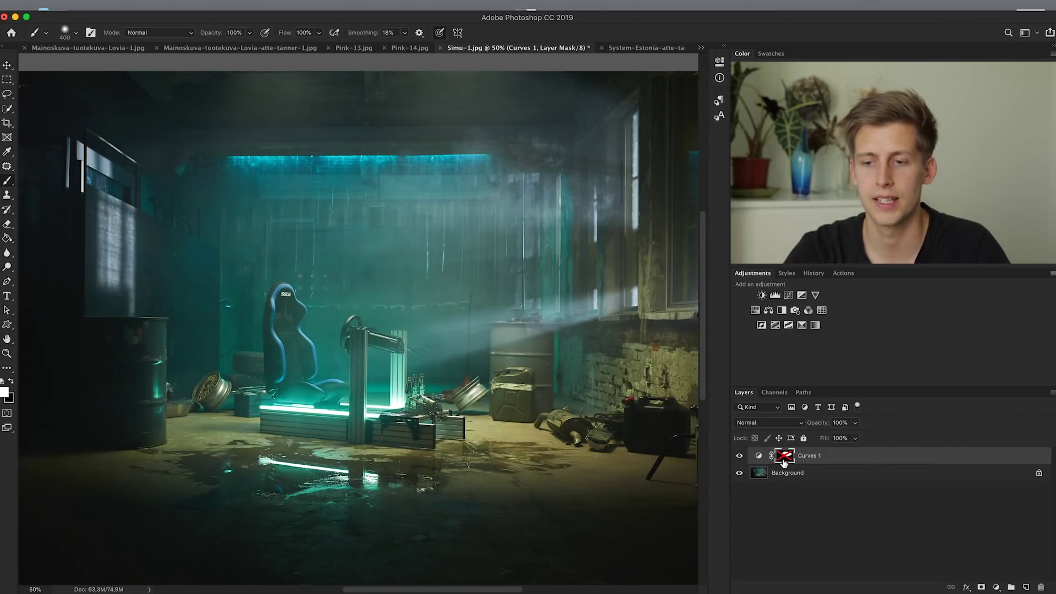
{"action": "left_click", "coordinate": [785, 457], "text": "shift"}
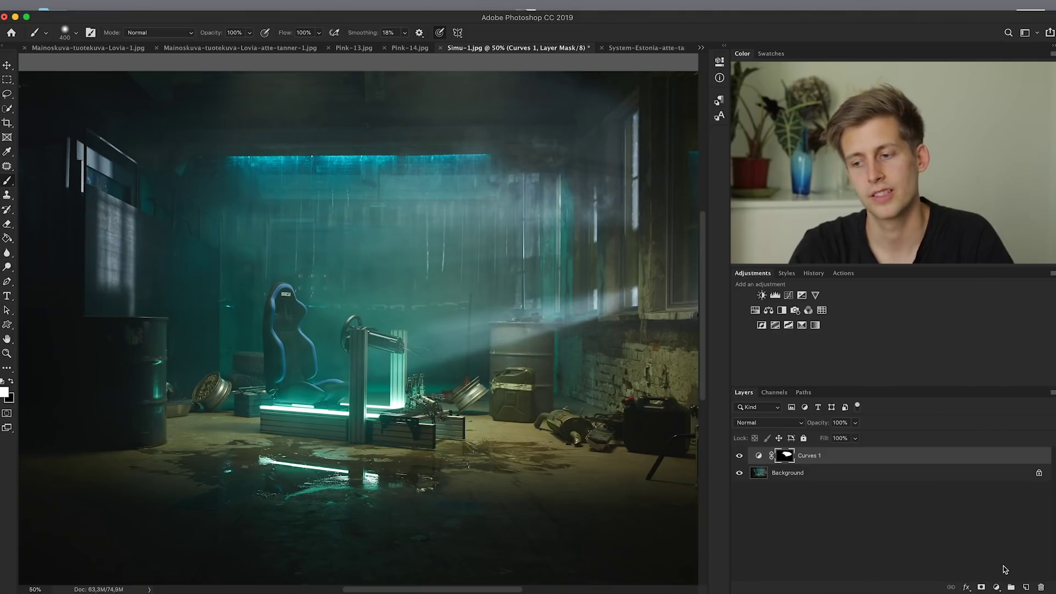
Dismiss the adjustment layer list unused and toggle Curves 1 to compare the scene
{"action": "left_click", "coordinate": [997, 587]}
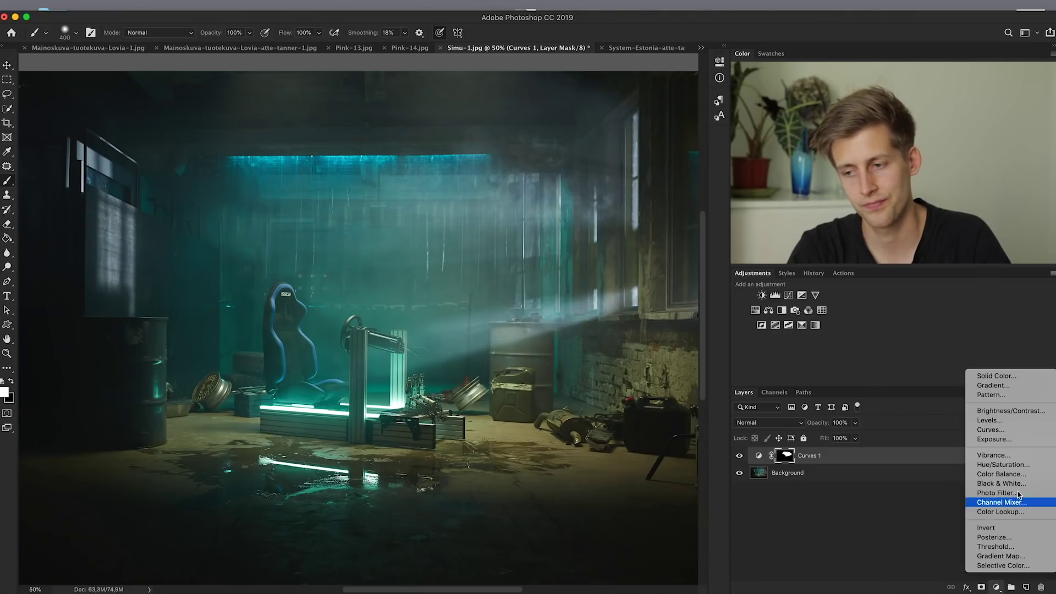
{"action": "left_click", "coordinate": [756, 474]}
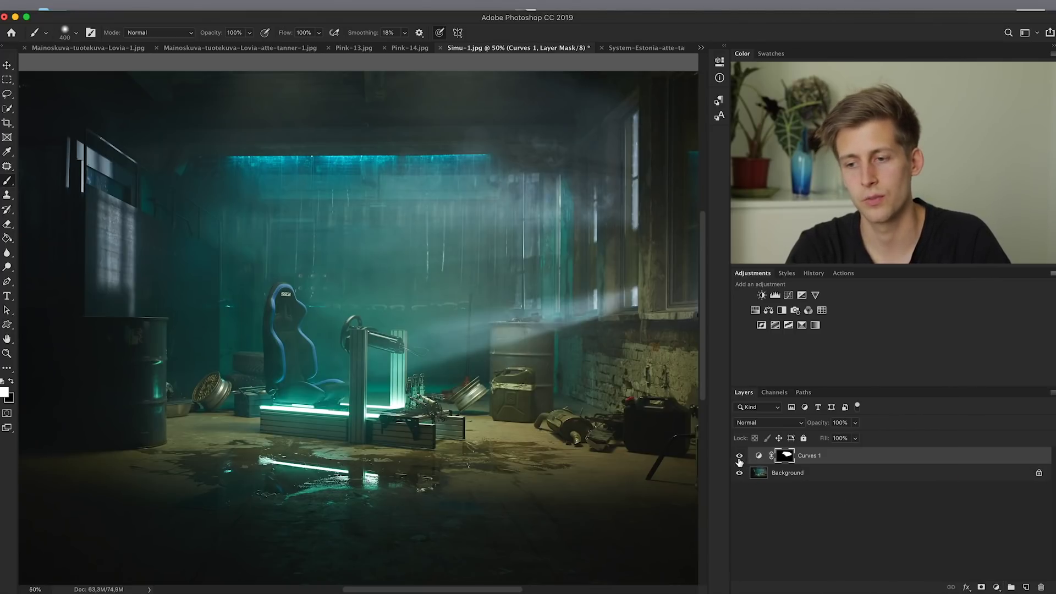
{"action": "left_click", "coordinate": [740, 456]}
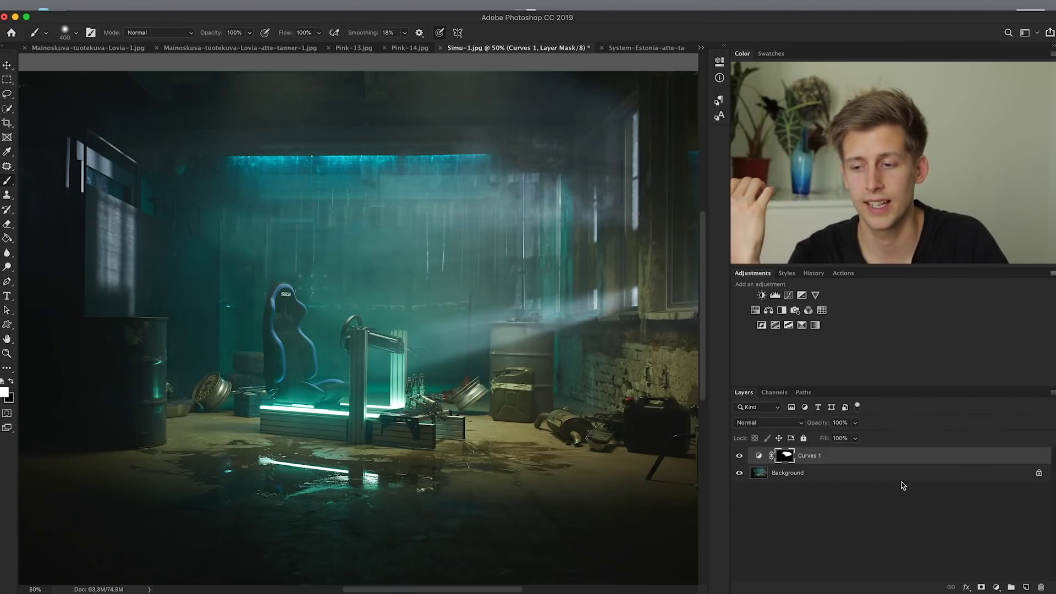
Add a Hue/Saturation adjustment layer with Saturation raised to +67
{"action": "left_click", "coordinate": [996, 586]}
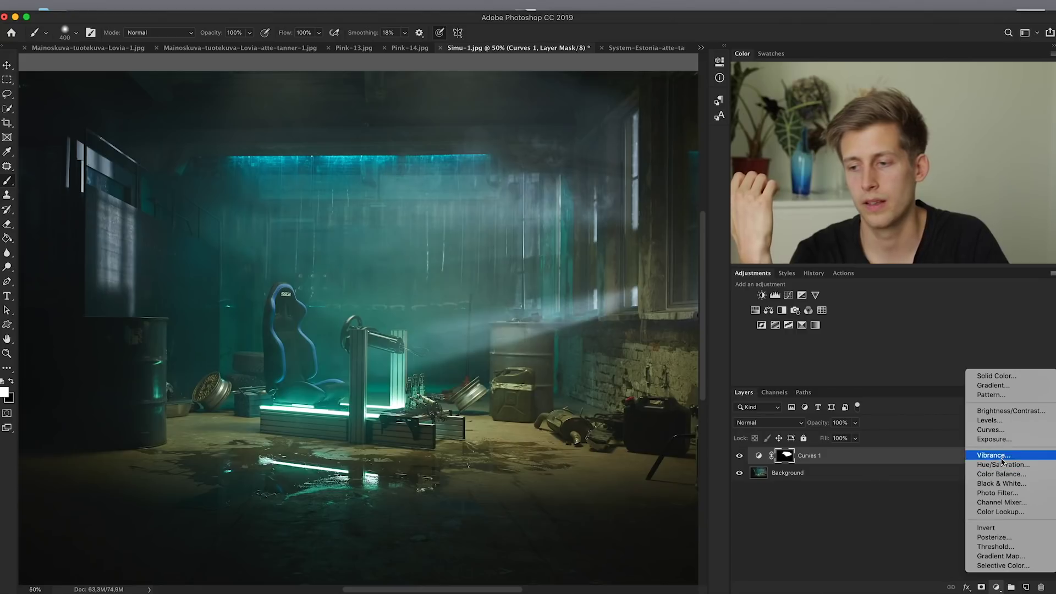
{"action": "left_click", "coordinate": [1002, 464]}
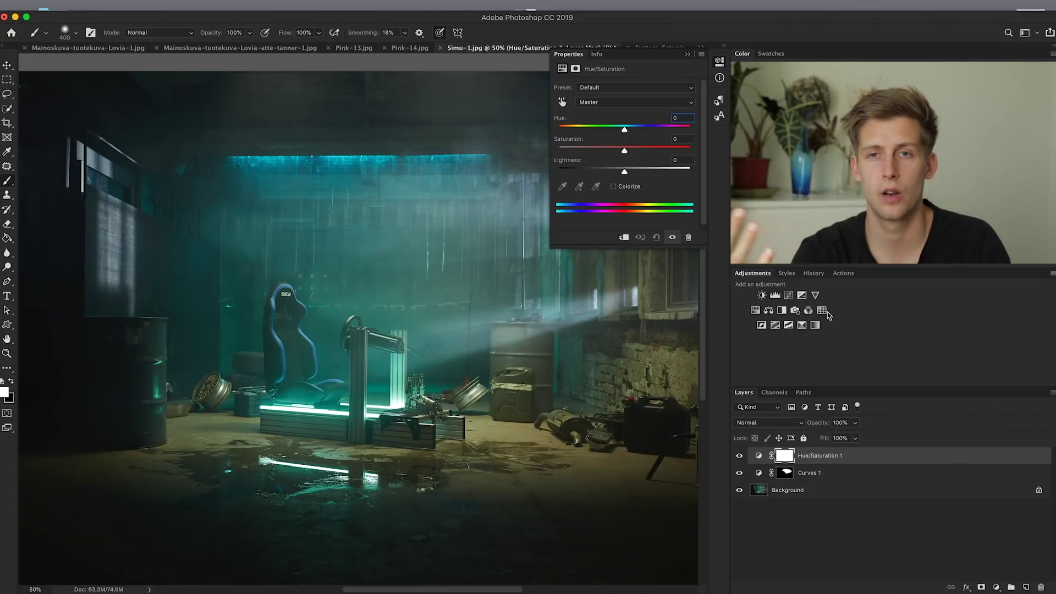
{"action": "left_click_drag", "start_coordinate": [625, 150], "coordinate": [666, 158]}
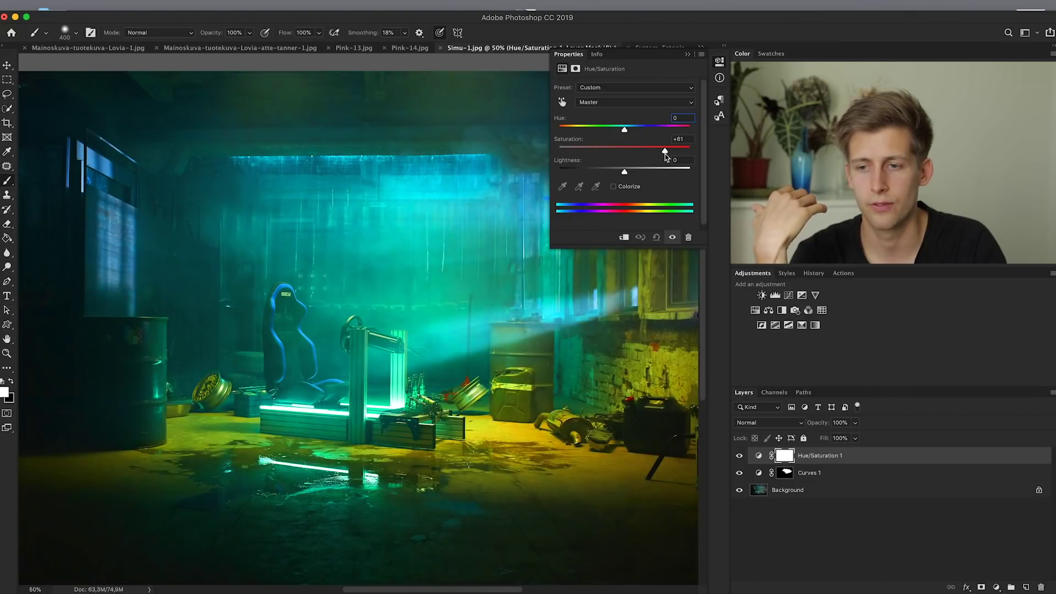
{"action": "left_click_drag", "start_coordinate": [665, 152], "coordinate": [669, 151]}
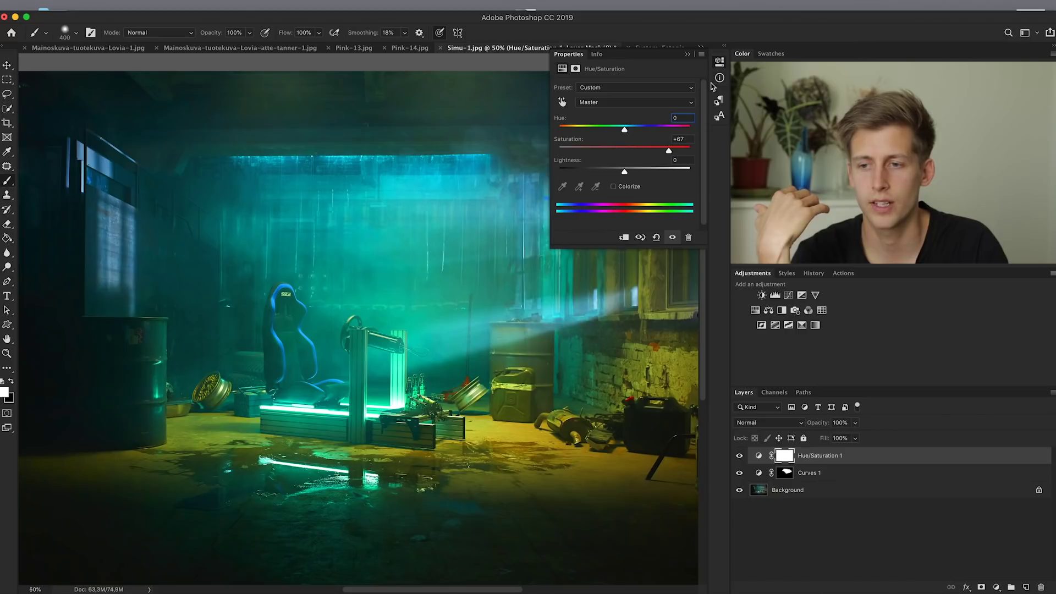
{"action": "left_click", "coordinate": [689, 56]}
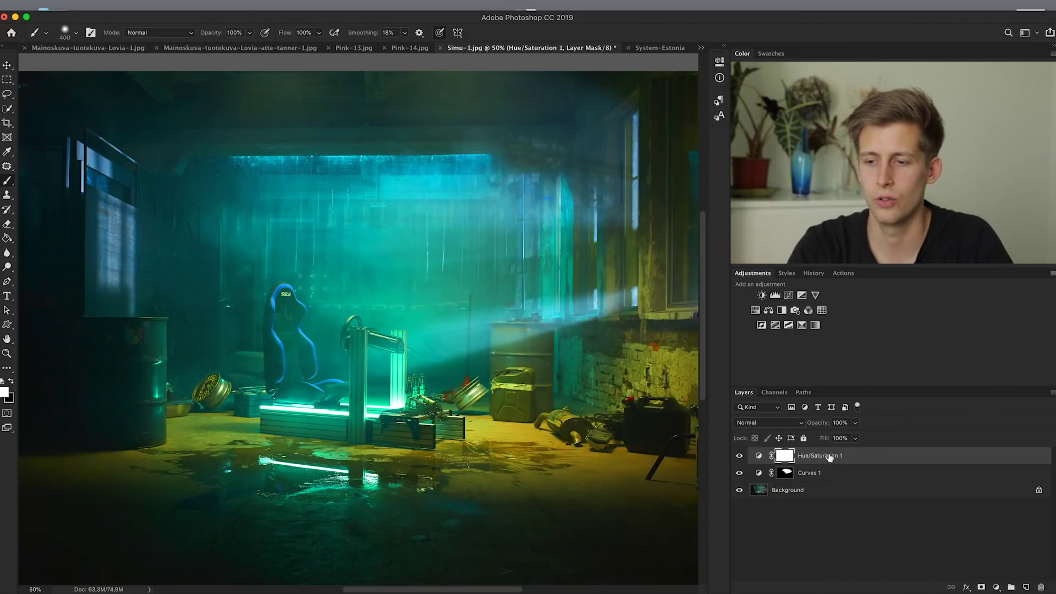
Copy the Curves 1 mask onto Hue/Saturation 1 and compare the saturation boost
{"action": "left_click", "coordinate": [786, 474]}
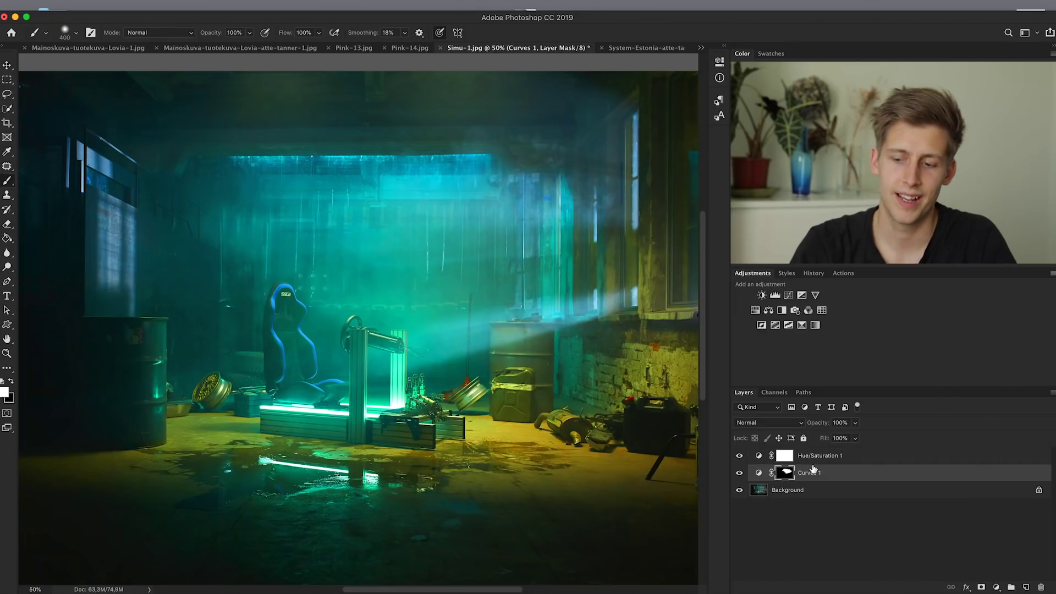
{"action": "key", "text": "alt"}
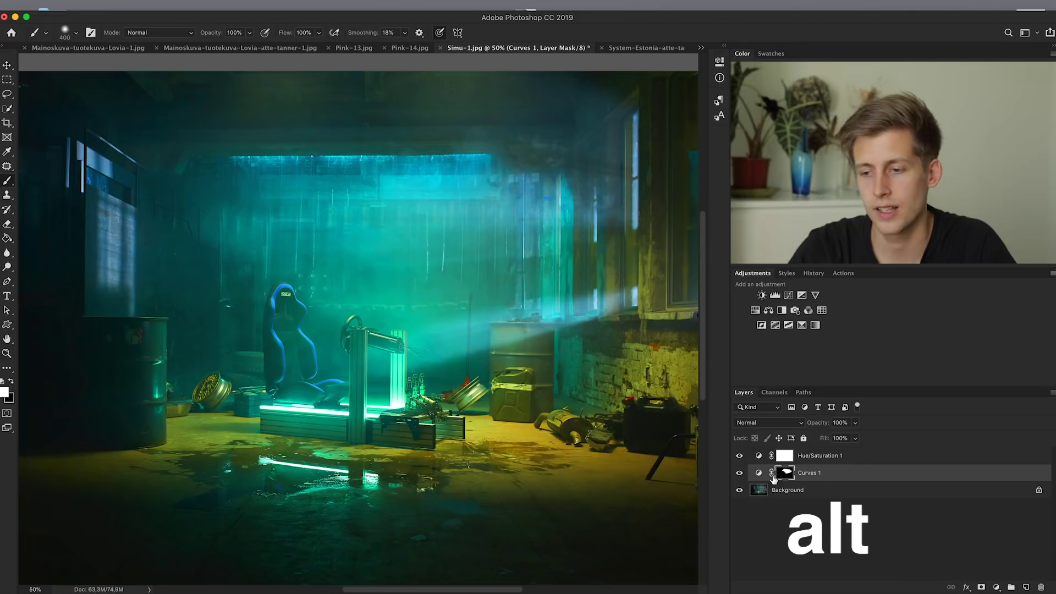
{"action": "left_click_drag", "start_coordinate": [785, 474], "coordinate": [789, 460]}
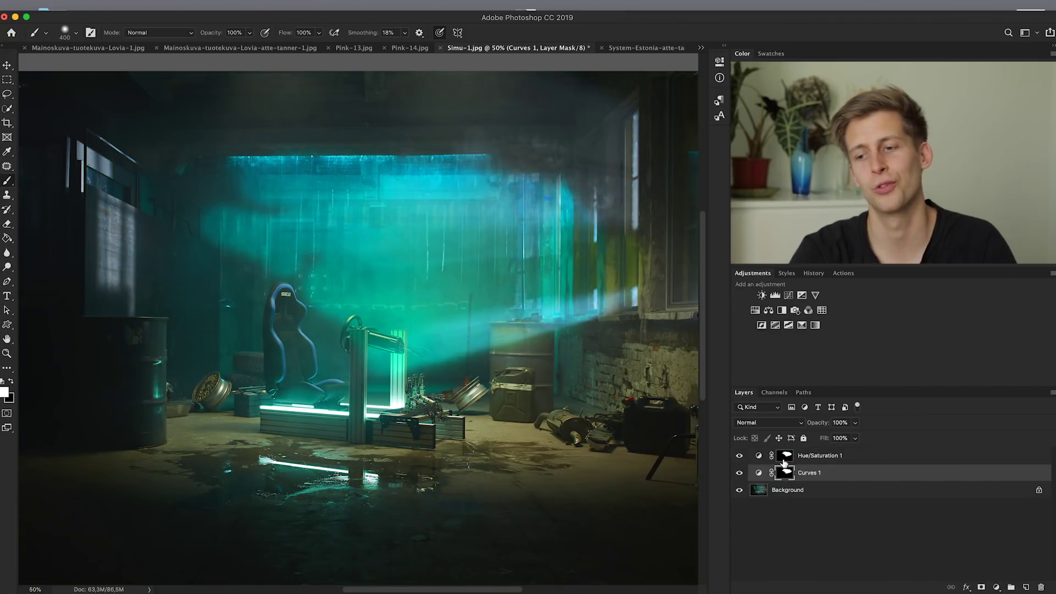
{"action": "left_click", "coordinate": [786, 456]}
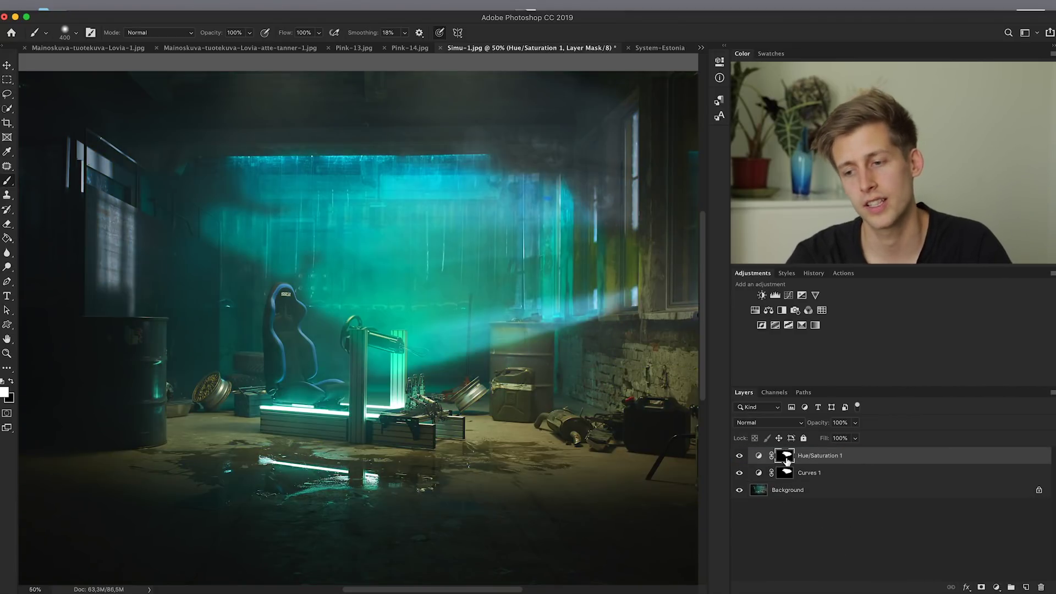
{"action": "left_click", "coordinate": [738, 456]}
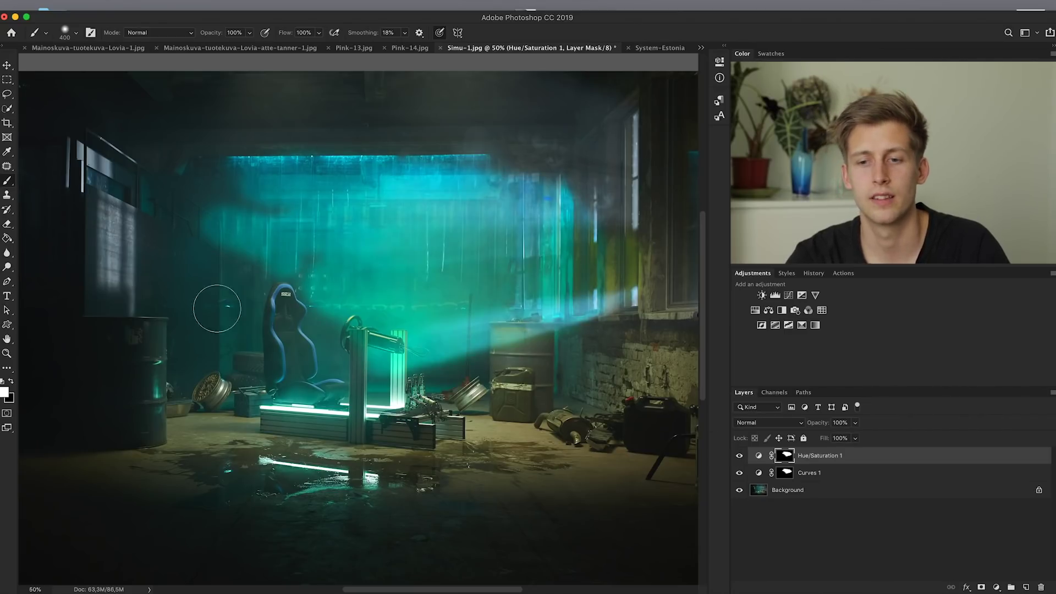
{"action": "left_click_drag", "start_coordinate": [376, 291], "coordinate": [288, 367]}
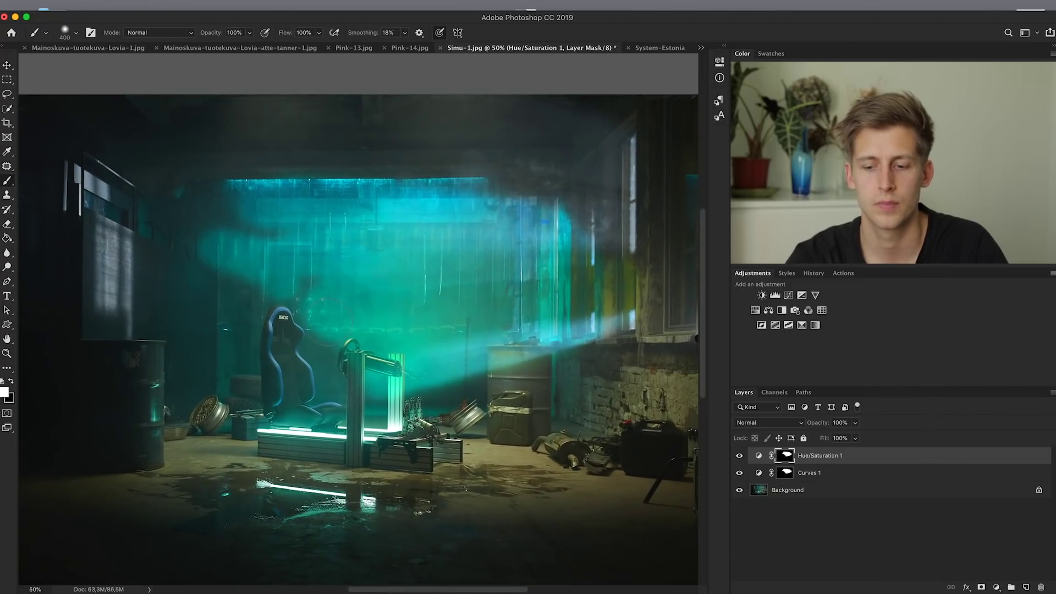
{"action": "key", "text": "x"}
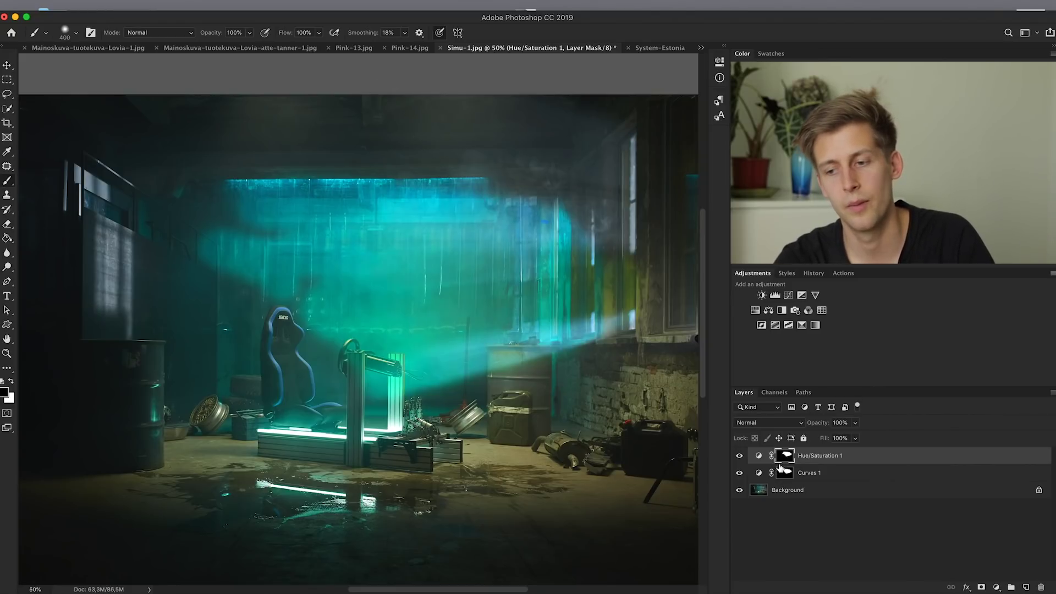
Target the Curves 1 mask with a 700 px brush at 10% flow
{"action": "left_click", "coordinate": [786, 475]}
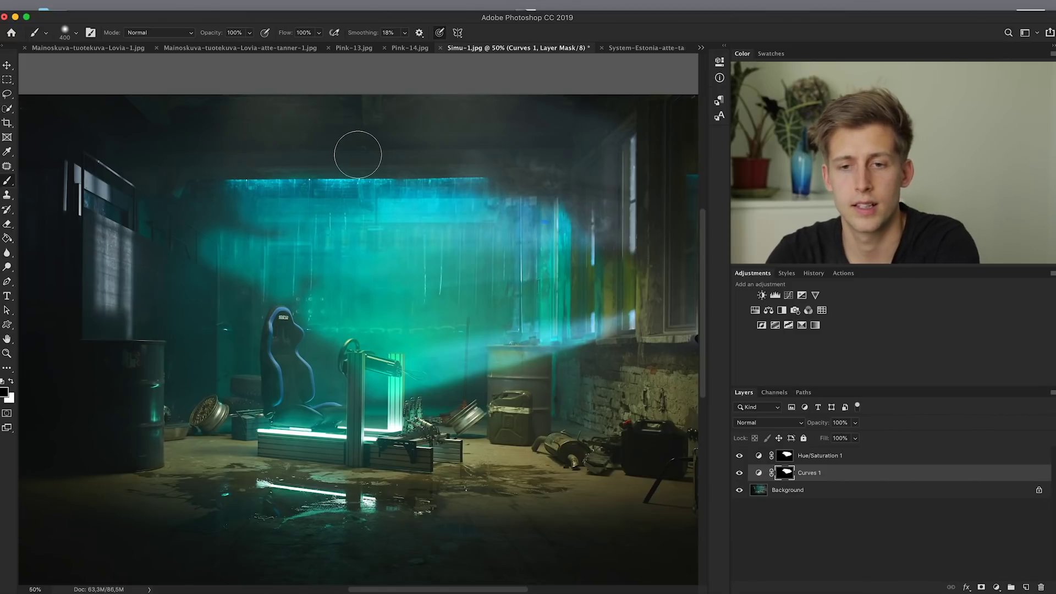
{"action": "key", "text": "shift+1"}
{"action": "key", "text": "bracketright"}
{"action": "key", "text": "bracketright"}
{"action": "key", "text": "bracketright"}
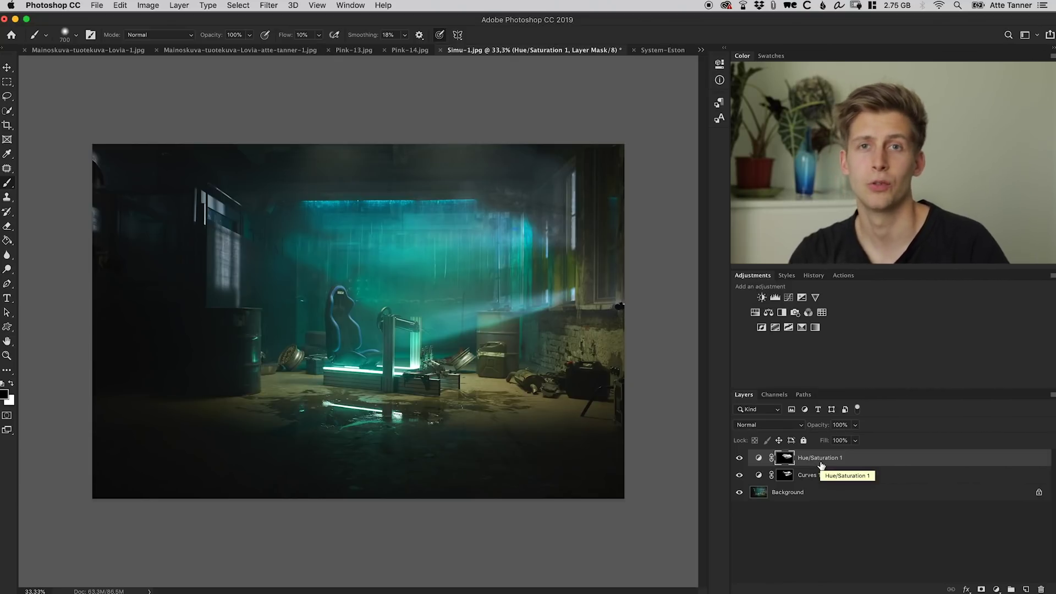
Save the layered image as Simu-1.psd in Photoshop format
{"action": "left_click", "coordinate": [96, 6]}
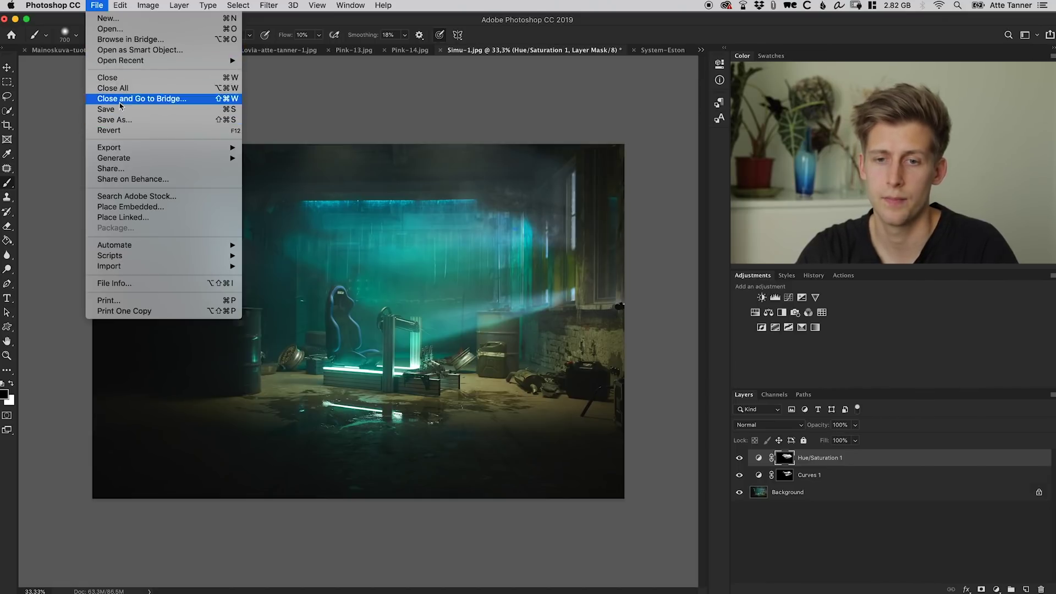
{"action": "left_click", "coordinate": [119, 119]}
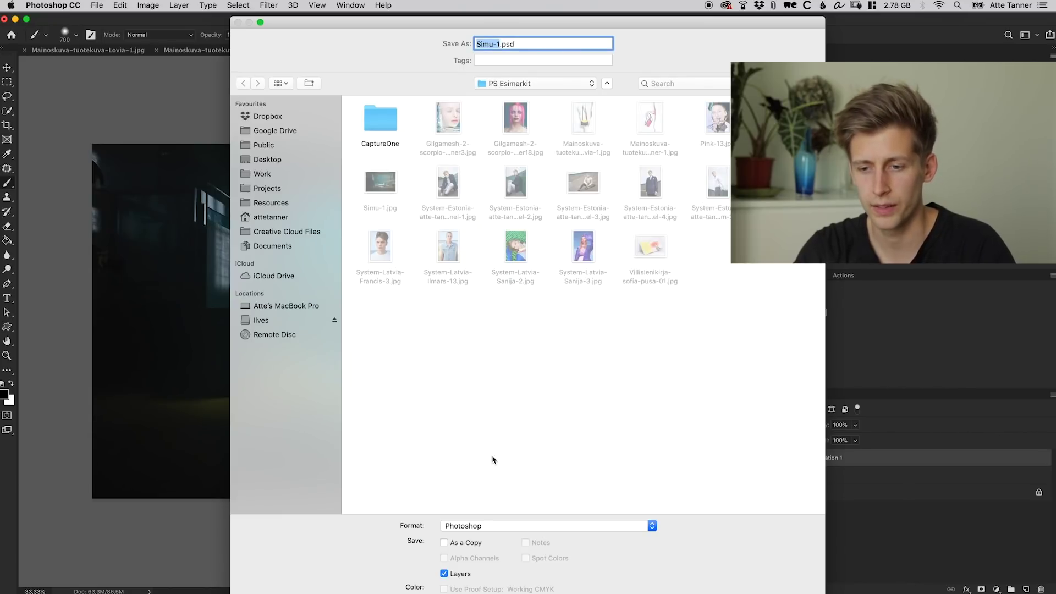
{"action": "left_click", "coordinate": [506, 529]}
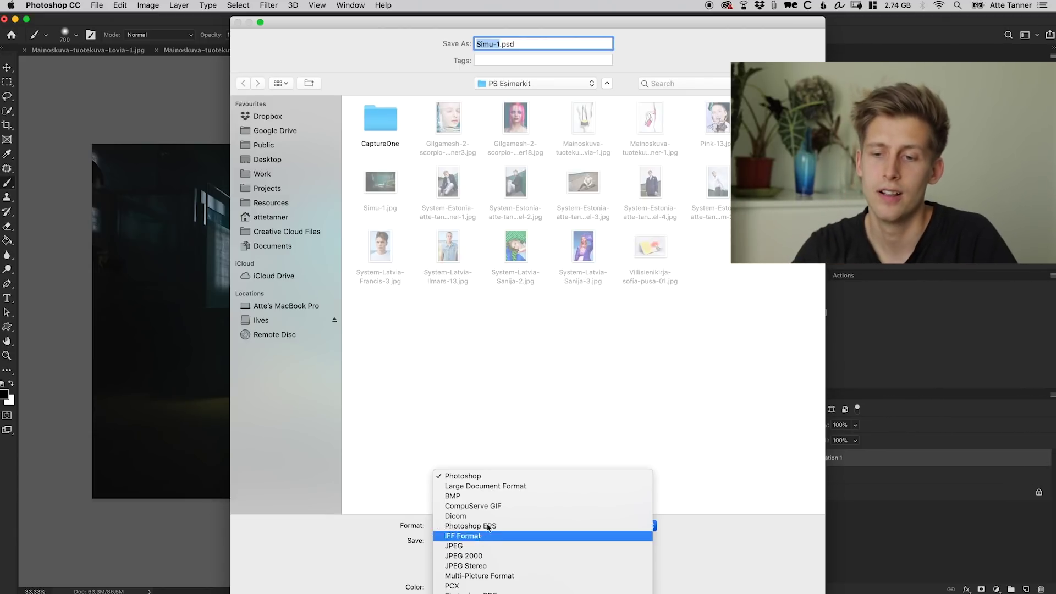
{"action": "left_click", "coordinate": [536, 453]}
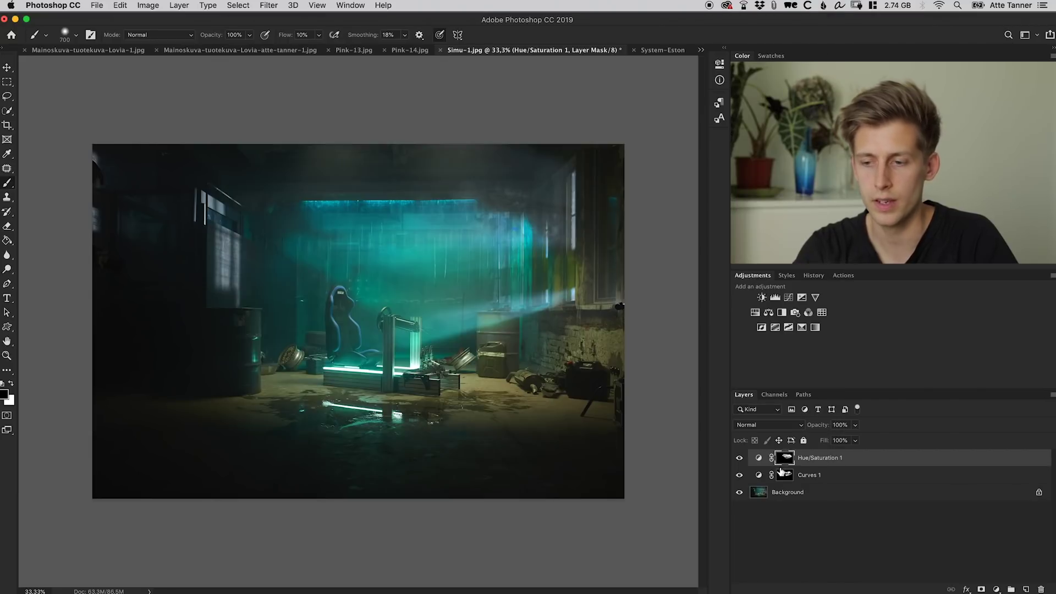